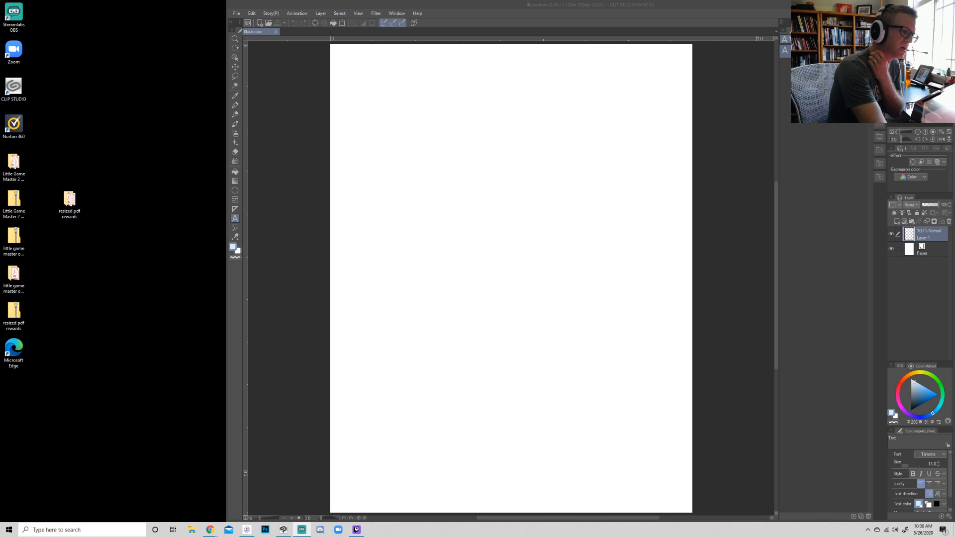
- Select the pen with the Kolinsky Brush and give Layer 1 a bright blue layer color (H 213, S 82, V 98)
click(929, 4)
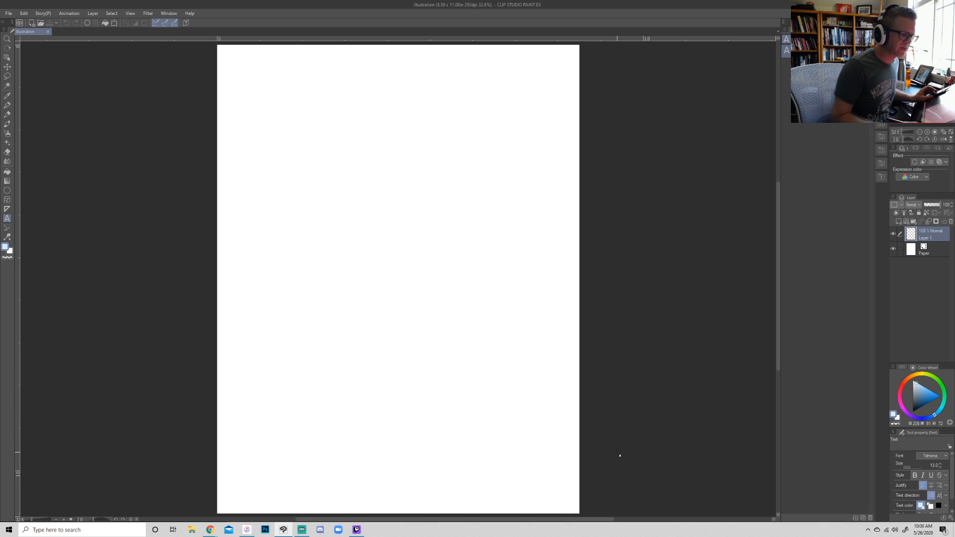
click(927, 132)
click(920, 132)
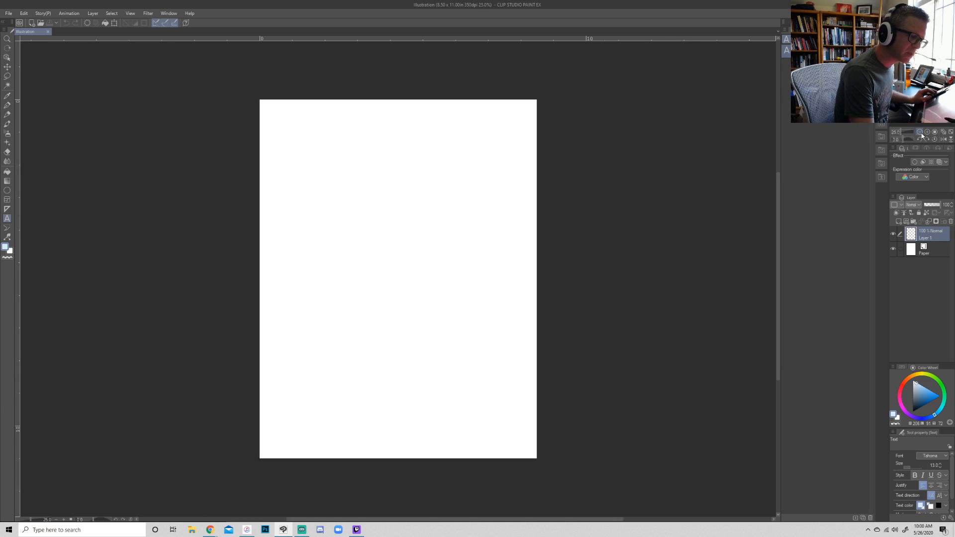
click(920, 133)
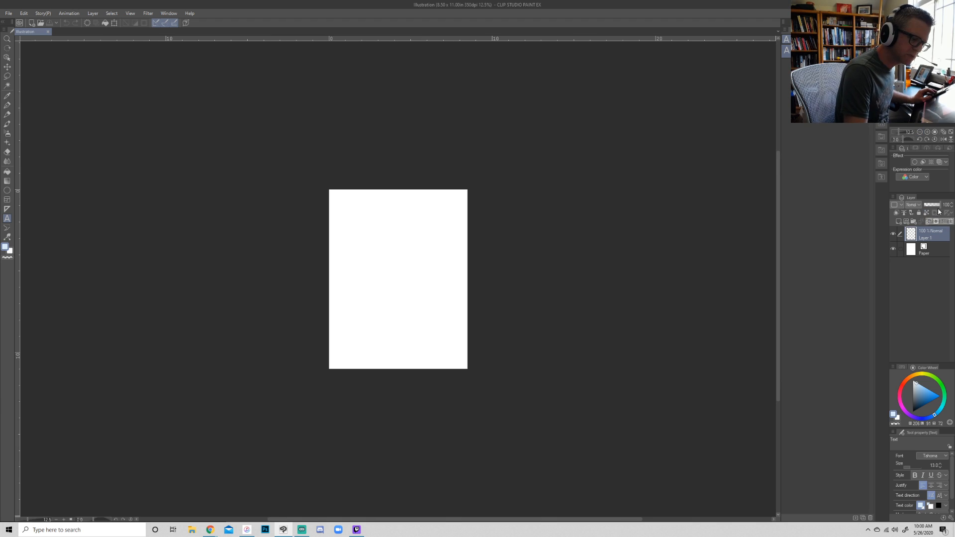
click(928, 133)
key(p)
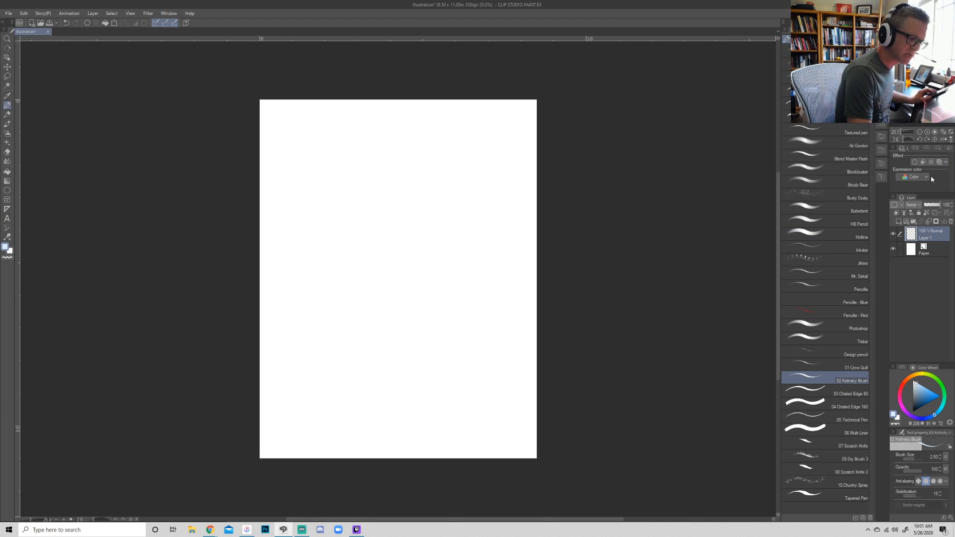
click(940, 162)
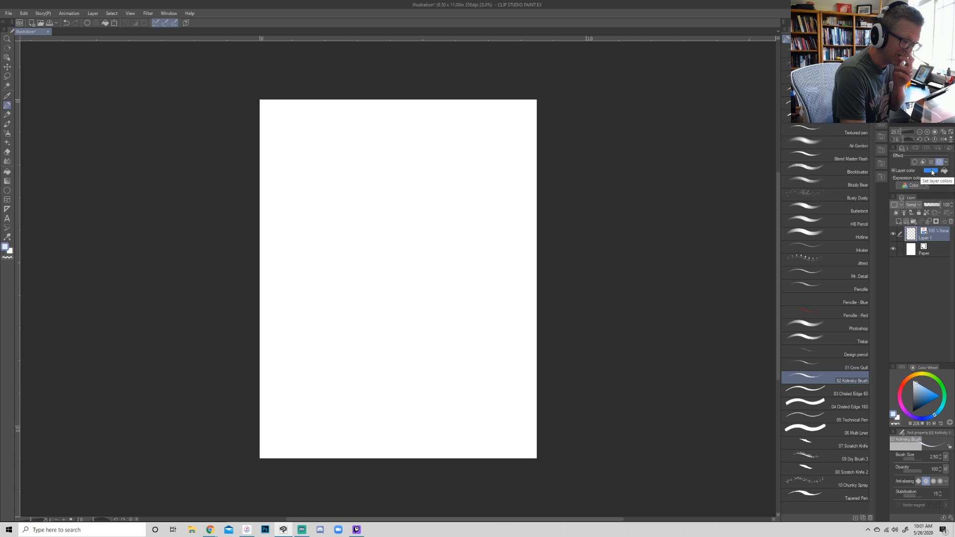
click(930, 170)
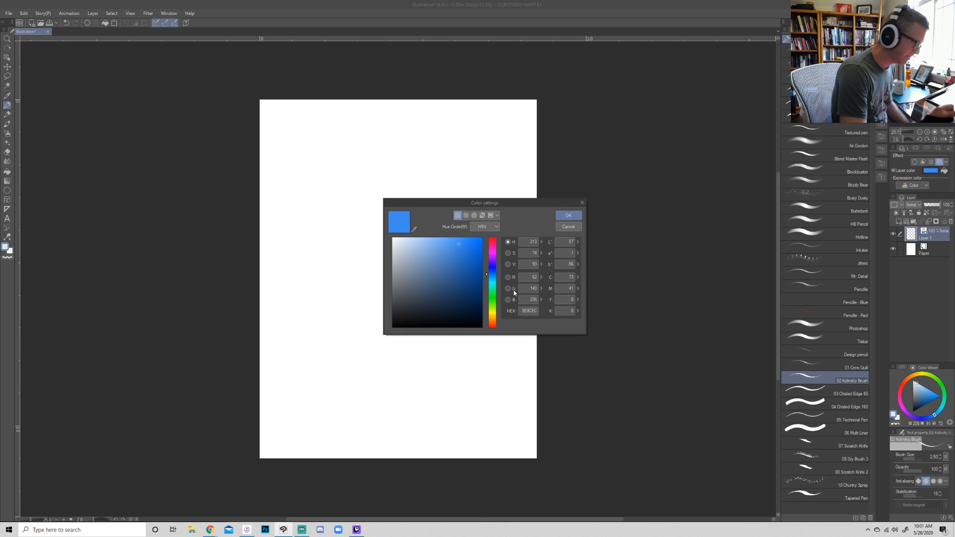
click(463, 236)
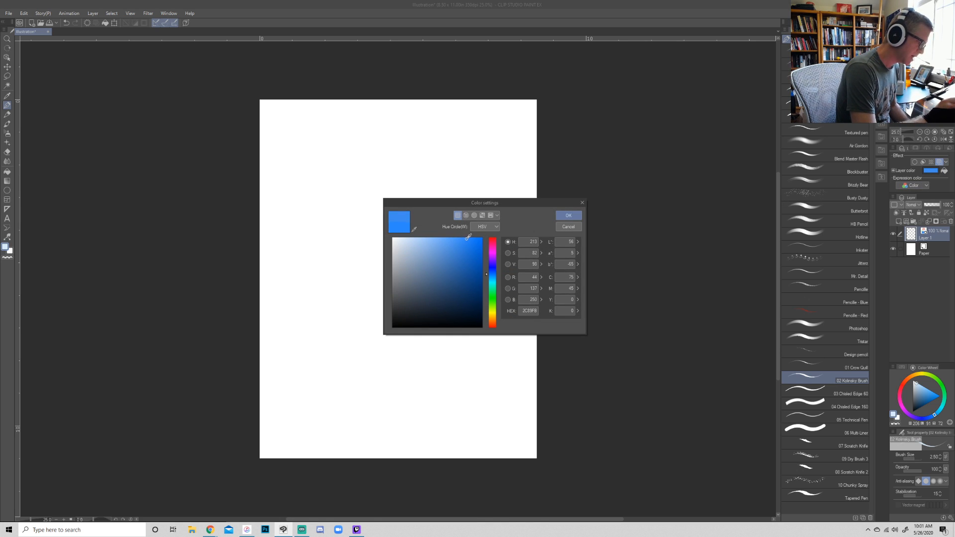
click(569, 215)
- Set the drawing color to black and sketch an oval head with a vertical center line and curved brow line in the page's upper middle
click(927, 132)
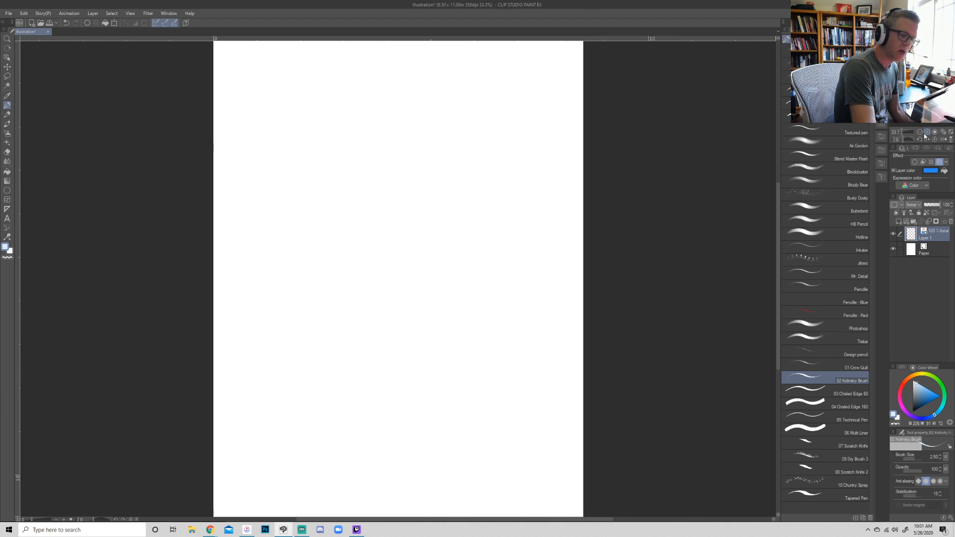
click(926, 132)
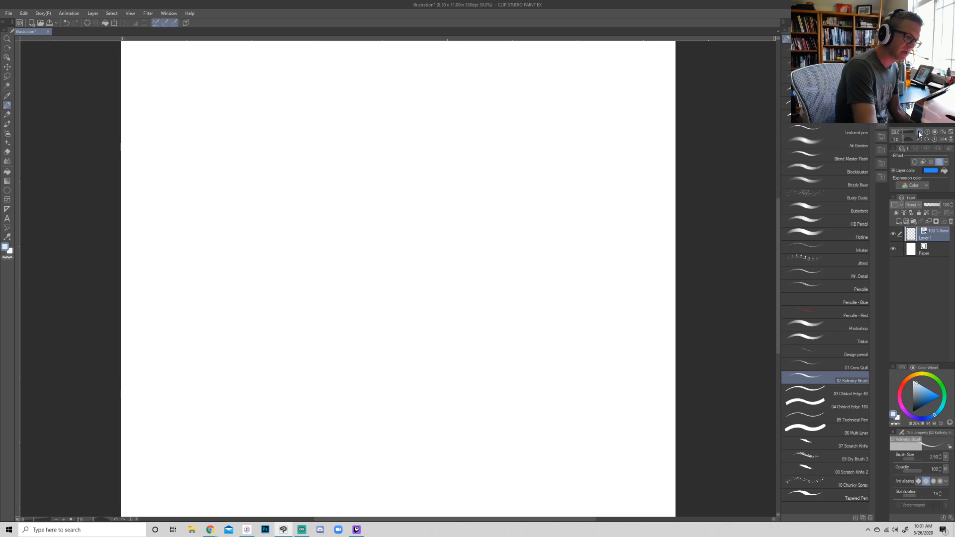
key(ctrl+minus)
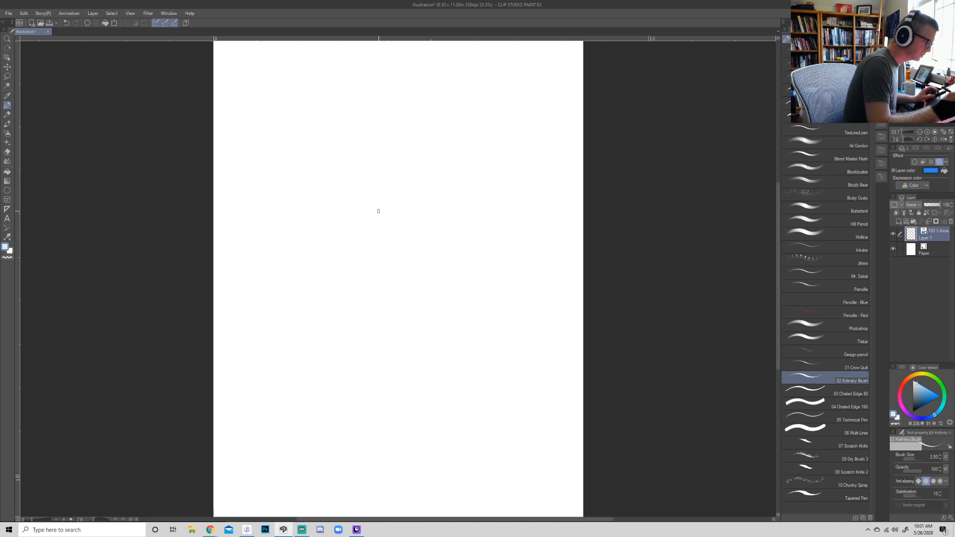
drag(403, 106, 385, 94)
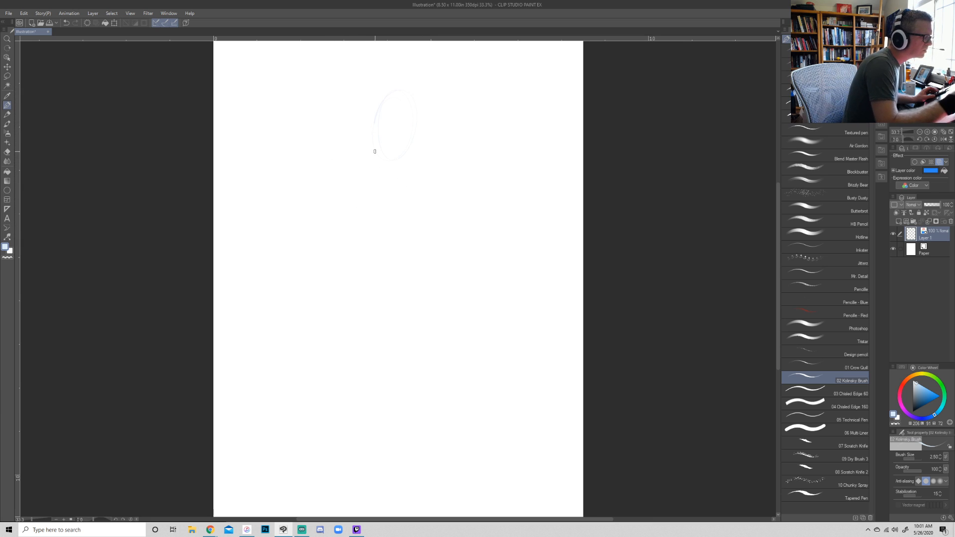
drag(915, 402, 870, 453)
mouse_move(410, 87)
mouse_down()
mouse_move(404, 174)
mouse_move(385, 91)
mouse_move(425, 132)
mouse_move(377, 141)
mouse_move(394, 87)
mouse_move(421, 115)
mouse_move(384, 114)
mouse_move(416, 106)
mouse_move(404, 113)
mouse_move(403, 149)
mouse_move(405, 90)
mouse_move(406, 165)
mouse_move(379, 139)
mouse_move(416, 99)
mouse_move(411, 164)
mouse_move(380, 152)
mouse_up()
drag(378, 146, 406, 161)
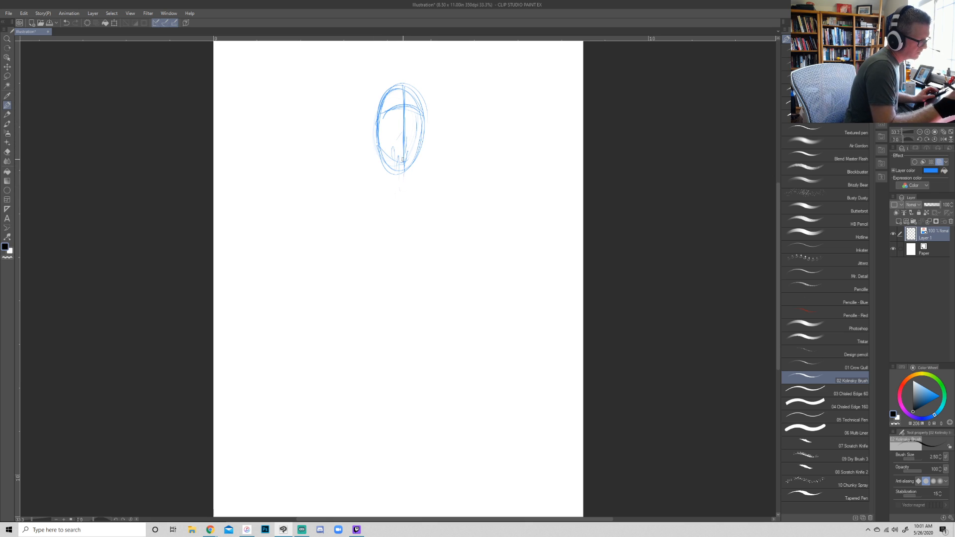
- Sketch the neck, a slanted shoulder line and a large tilted oval ribcage below the head
mouse_move(396, 177)
mouse_down()
mouse_move(379, 210)
mouse_move(355, 226)
mouse_move(391, 186)
mouse_move(409, 183)
mouse_move(355, 207)
mouse_move(429, 189)
mouse_move(450, 193)
mouse_move(435, 187)
mouse_move(448, 185)
mouse_move(423, 195)
mouse_move(415, 187)
mouse_move(360, 200)
mouse_up()
mouse_move(400, 189)
mouse_down()
mouse_move(370, 203)
mouse_move(415, 198)
mouse_move(360, 198)
mouse_move(364, 206)
mouse_move(379, 191)
mouse_move(348, 235)
mouse_up()
mouse_move(366, 203)
mouse_down()
mouse_move(344, 263)
mouse_move(414, 276)
mouse_up()
mouse_move(450, 205)
mouse_down()
mouse_move(384, 289)
mouse_move(347, 242)
mouse_move(394, 189)
mouse_up()
mouse_move(353, 231)
mouse_down()
mouse_move(405, 279)
mouse_move(378, 291)
mouse_up()
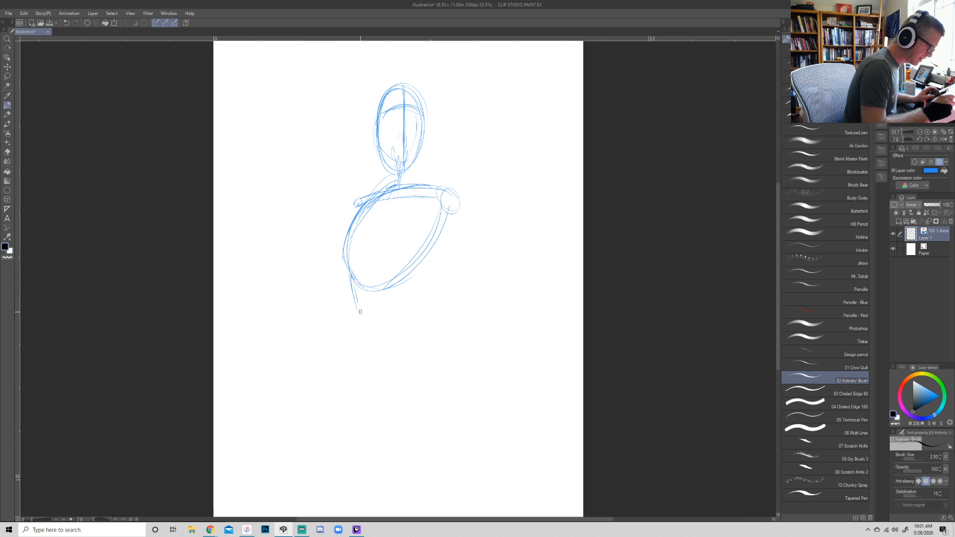
- Strengthen the torso's right-hand contour from the armpit down to the waist with repeated strokes
drag(442, 212, 399, 272)
mouse_move(434, 234)
mouse_down()
mouse_move(401, 293)
mouse_move(404, 283)
mouse_move(414, 298)
mouse_up()
drag(423, 253, 406, 285)
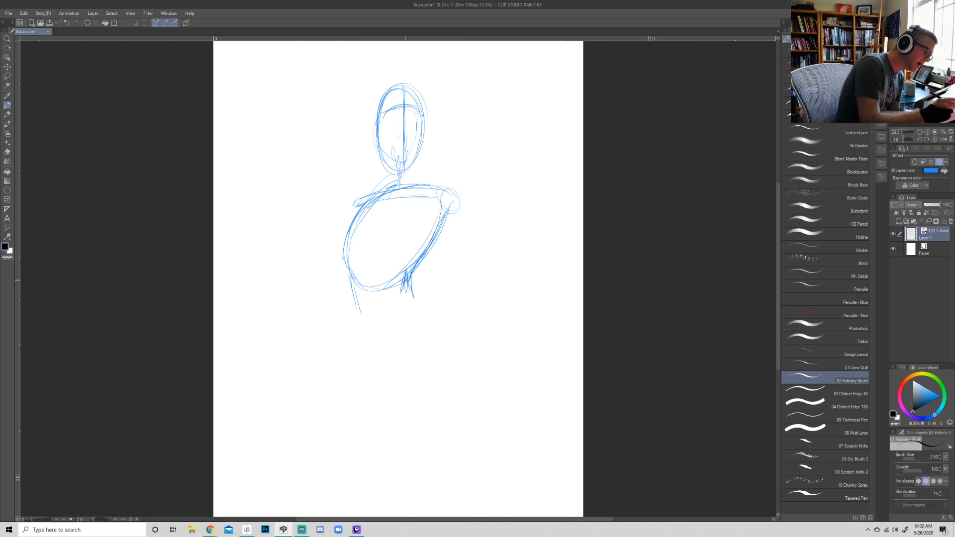
drag(427, 245, 401, 285)
drag(423, 255, 443, 224)
- Draw a bold curve under the chest, wrapping across the ribcage from its left side up toward the right
mouse_move(362, 208)
mouse_down()
mouse_move(335, 248)
mouse_move(409, 245)
mouse_up()
mouse_move(344, 257)
mouse_down()
mouse_move(421, 234)
mouse_move(423, 212)
mouse_move(424, 225)
mouse_up()
mouse_move(349, 220)
mouse_down()
mouse_move(332, 239)
mouse_move(340, 257)
mouse_up()
drag(343, 256, 421, 206)
drag(379, 258, 422, 208)
drag(352, 221, 341, 258)
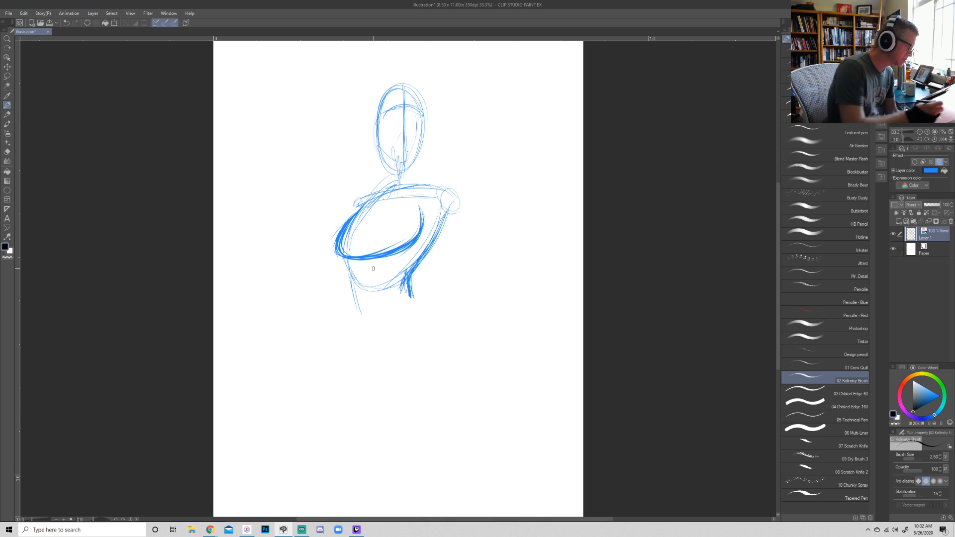
- Sketch the tapering waist with a curved belt line, hip marks and a small buckle shape at the front
mouse_move(343, 257)
mouse_down()
mouse_move(362, 319)
mouse_move(413, 300)
mouse_up()
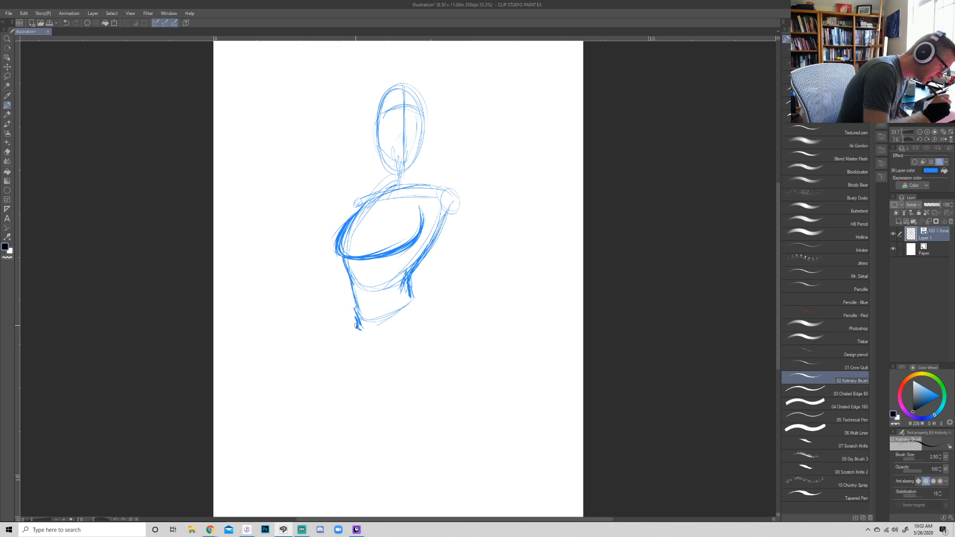
drag(366, 317, 410, 299)
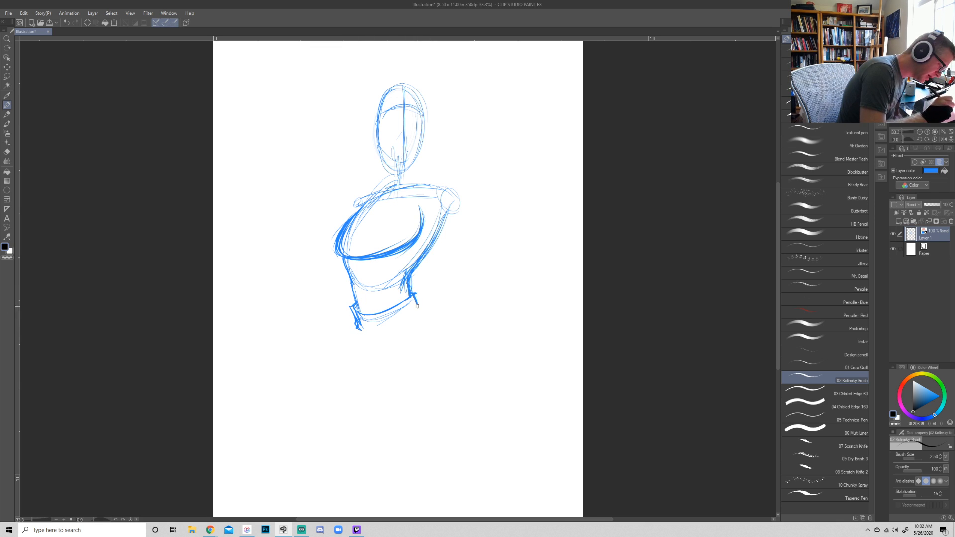
drag(370, 312, 381, 307)
mouse_move(380, 307)
mouse_down()
mouse_move(364, 326)
mouse_move(385, 327)
mouse_up()
mouse_move(384, 297)
mouse_down()
mouse_move(381, 339)
mouse_move(417, 309)
mouse_up()
- Sketch the right-hand arm hanging down behind a large oval shield, and mark the opposite shoulder
mouse_move(450, 202)
mouse_down()
mouse_move(443, 234)
mouse_move(466, 300)
mouse_up()
mouse_move(457, 219)
mouse_down()
mouse_move(463, 254)
mouse_move(485, 265)
mouse_up()
mouse_move(451, 215)
mouse_down()
mouse_move(470, 263)
mouse_move(487, 255)
mouse_move(437, 313)
mouse_move(443, 383)
mouse_move(456, 399)
mouse_up()
drag(362, 199, 357, 209)
- Sketch the left-hand arm bent at the elbow with a raised clenched fist
mouse_move(316, 294)
mouse_down()
mouse_move(288, 271)
mouse_move(293, 260)
mouse_move(276, 244)
mouse_up()
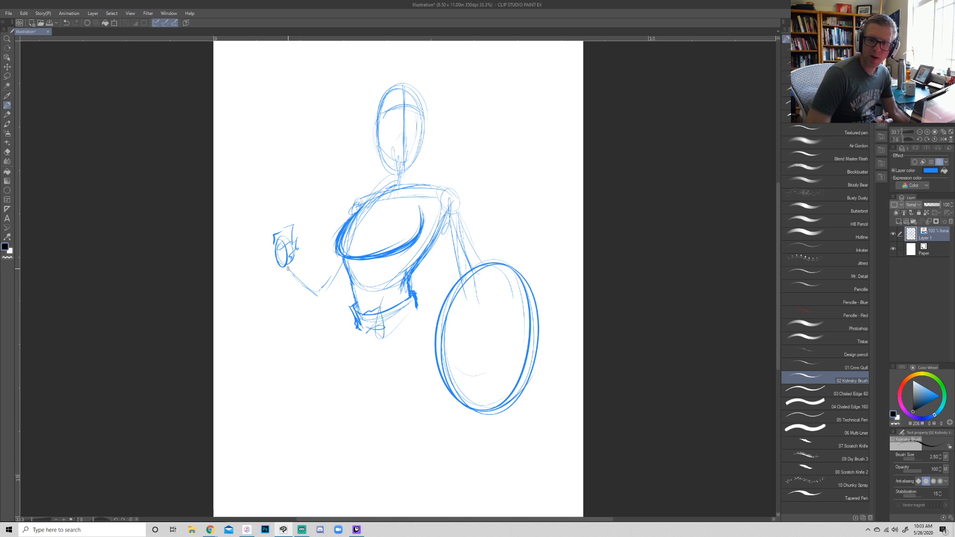
drag(285, 244, 281, 267)
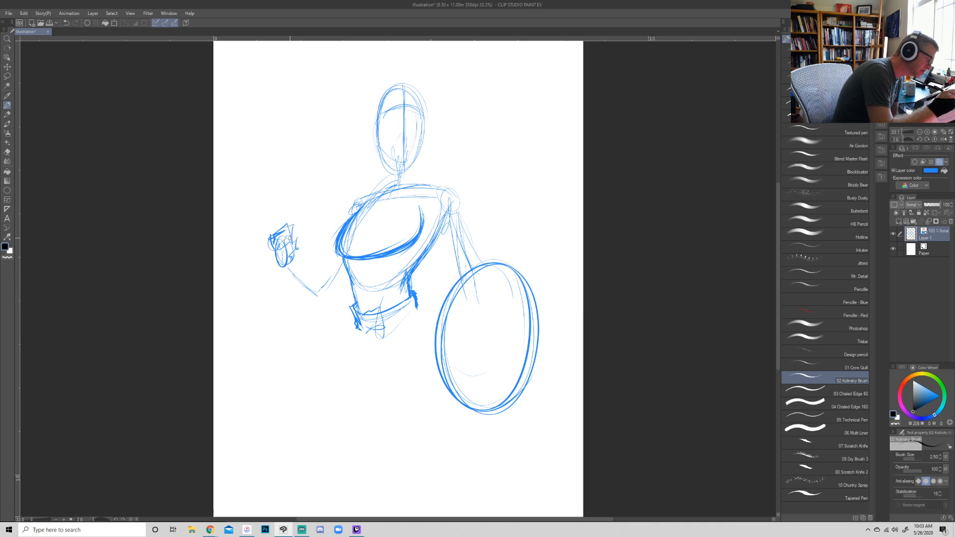
mouse_move(299, 233)
mouse_down()
mouse_move(276, 247)
mouse_move(288, 242)
mouse_move(277, 255)
mouse_move(284, 284)
mouse_up()
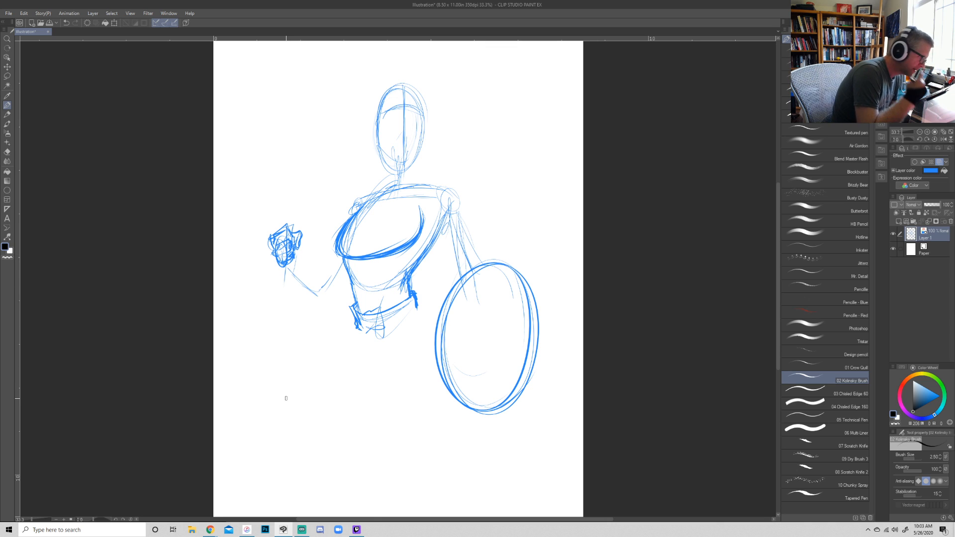
- Scale the whole figure sketch down to about 68% and reposition it in the upper middle of the page
key(ctrl+t)
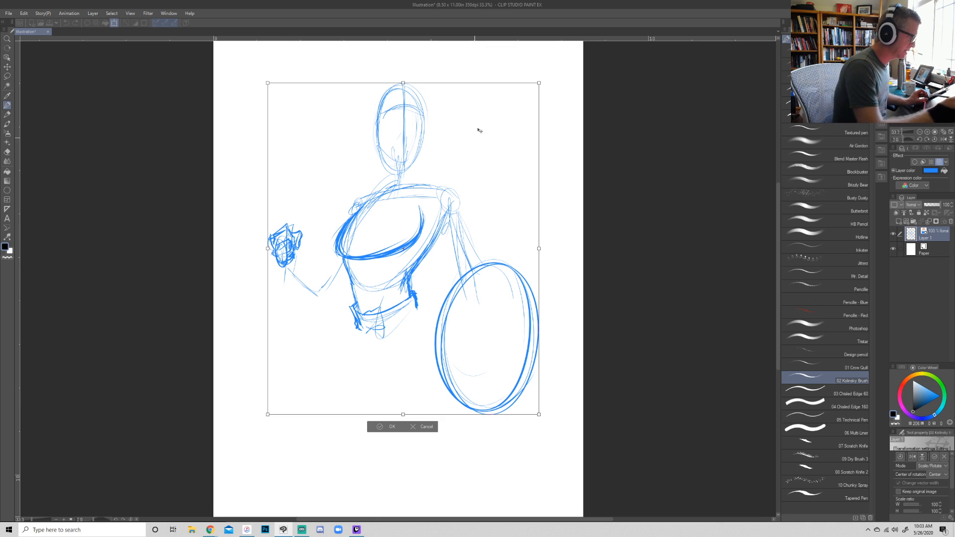
drag(539, 83, 492, 140)
drag(460, 202, 485, 189)
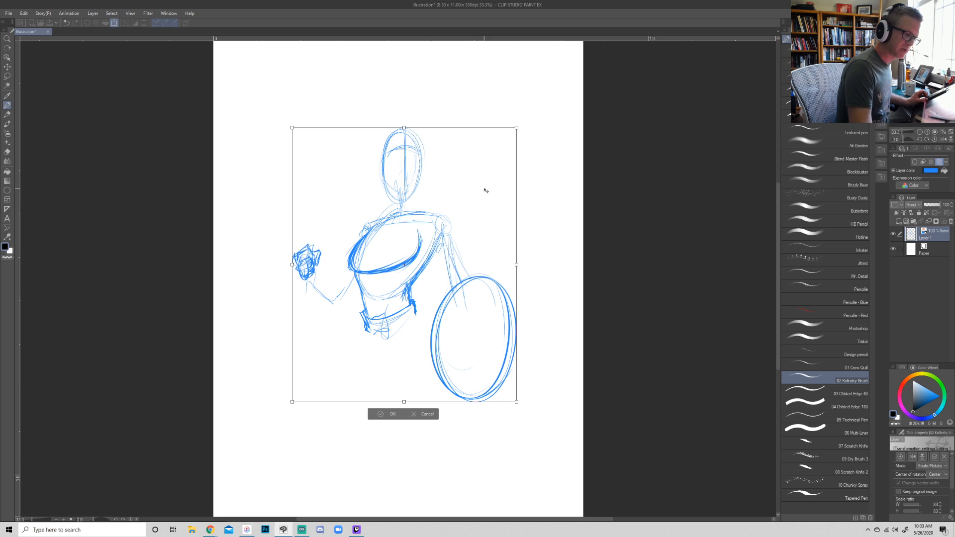
key(ctrl+plus)
key(ctrl+minus)
key(ctrl+minus)
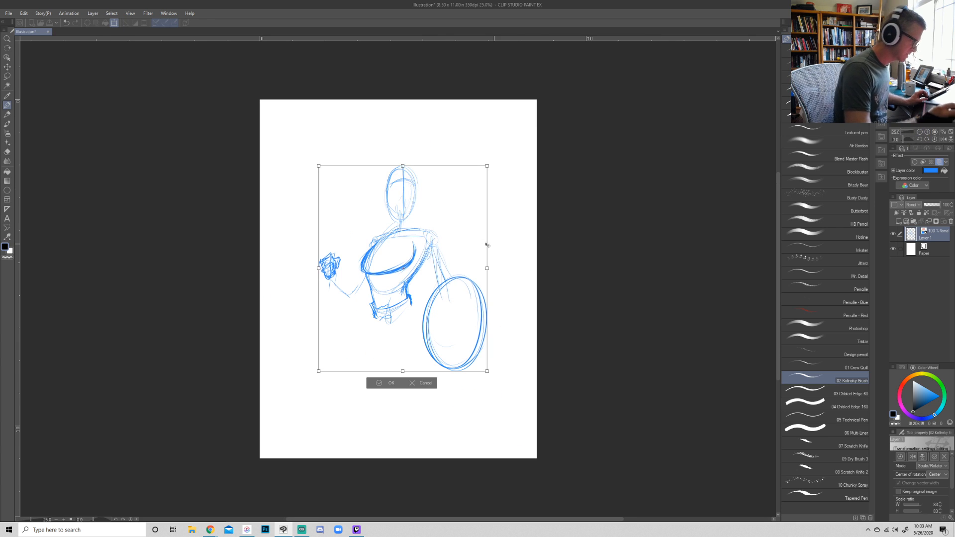
mouse_move(487, 165)
mouse_down()
mouse_move(449, 213)
mouse_move(464, 161)
mouse_up()
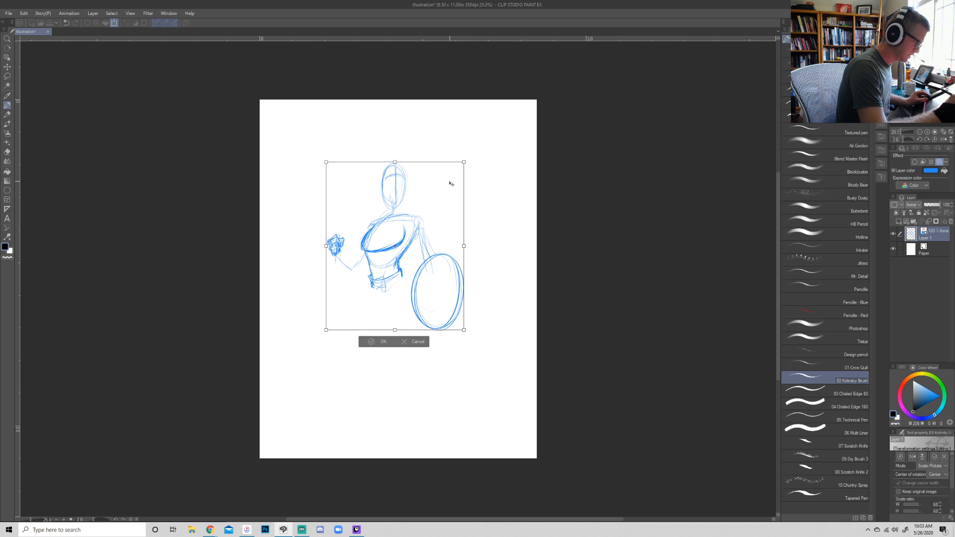
key(Return)
key(ctrl+plus)
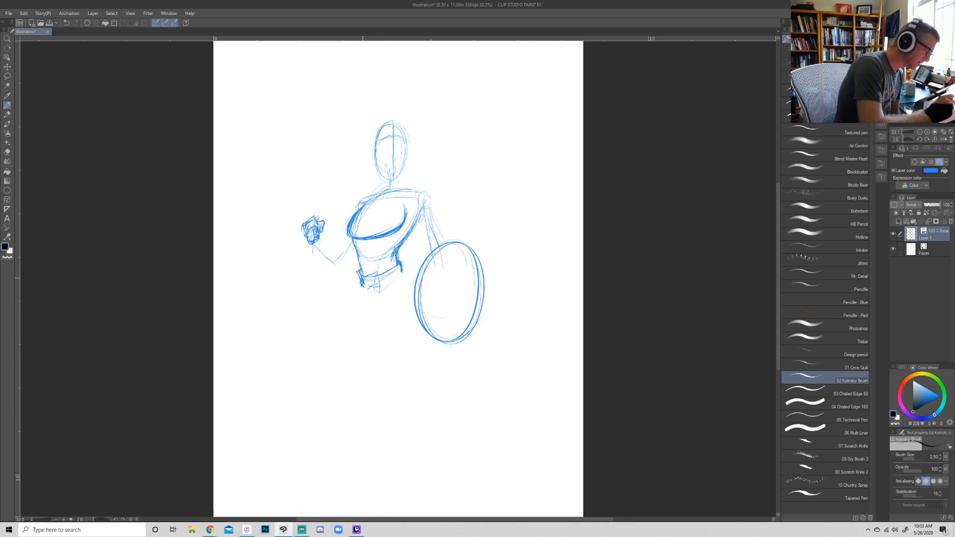
- Define the belt's front and draw a diagonal strap across the torso from the shoulder to the hip
mouse_move(360, 277)
mouse_down()
mouse_move(358, 303)
mouse_move(379, 274)
mouse_move(379, 295)
mouse_move(379, 273)
mouse_up()
drag(406, 187, 363, 272)
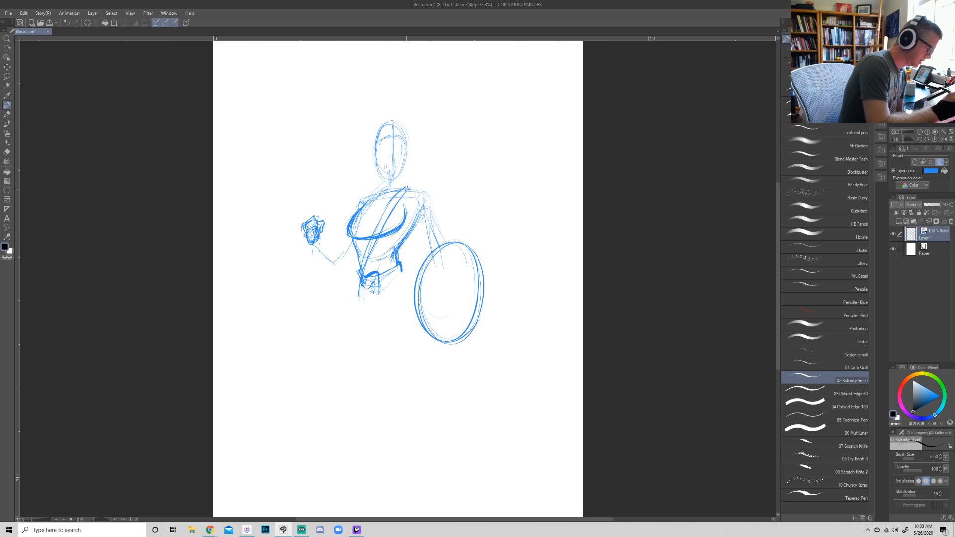
- Sketch a long vertical staff running through the raised fist down toward the bottom of the page
drag(312, 197, 313, 218)
drag(313, 244, 312, 424)
drag(316, 321, 316, 284)
drag(313, 211, 312, 459)
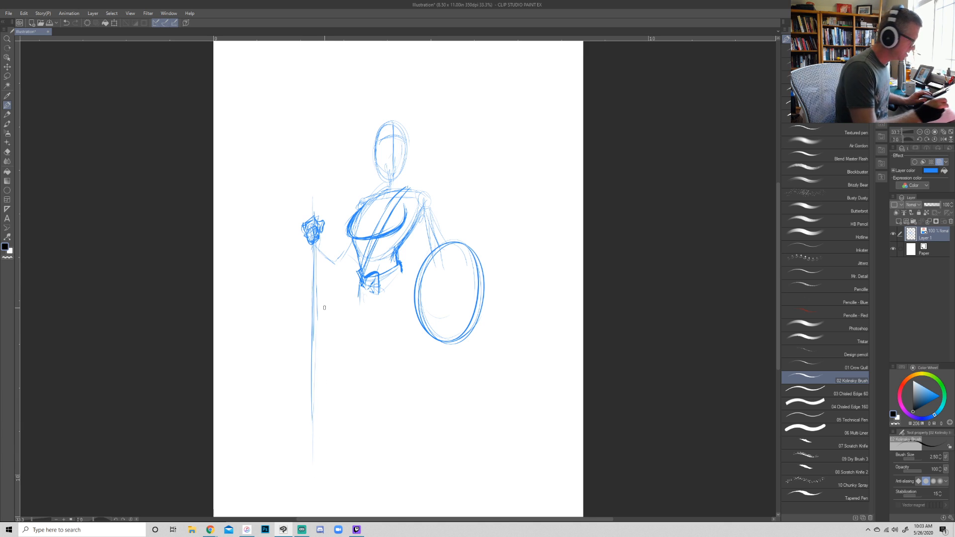
- Erase the bent arm, raised fist and staff with an enlarged eraser
key(e)
key(bracketright)
mouse_move(325, 226)
mouse_down()
mouse_move(302, 265)
mouse_move(307, 299)
mouse_move(342, 249)
mouse_move(311, 335)
mouse_move(315, 477)
mouse_up()
- With the pen, sketch the left-hand arm reaching down and outward, its hand gripping a diagonal weapon handle from the hip
key(p)
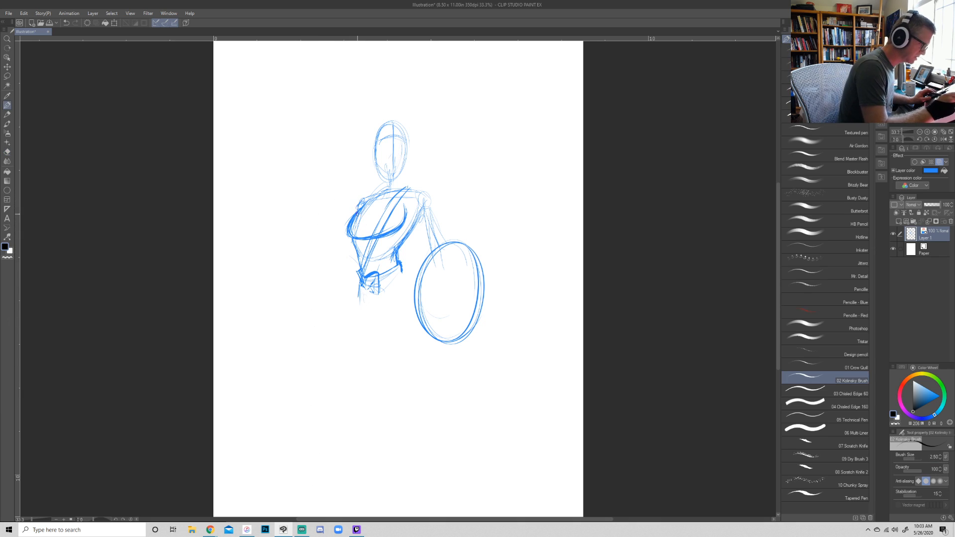
mouse_move(362, 214)
mouse_down()
mouse_move(350, 255)
mouse_move(323, 297)
mouse_up()
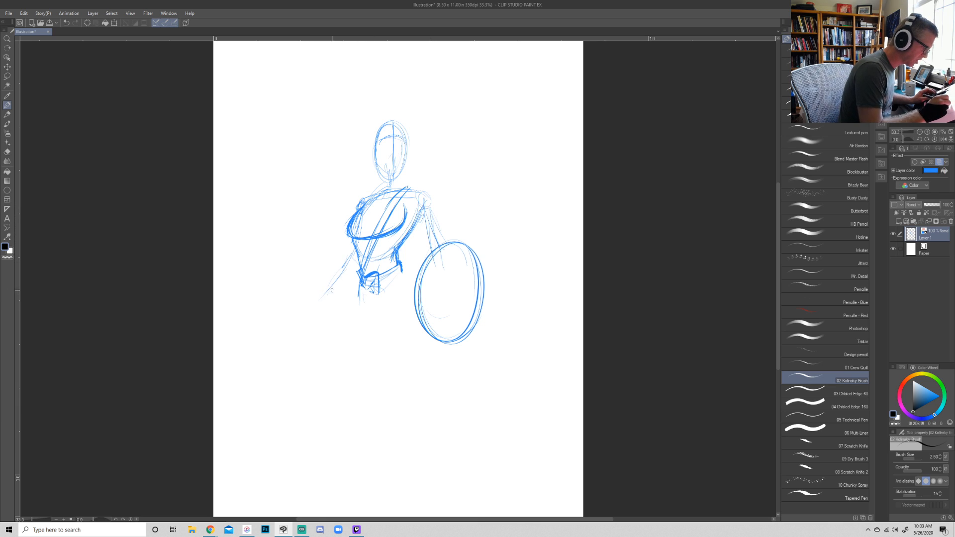
mouse_move(325, 286)
mouse_down()
mouse_move(311, 306)
mouse_move(326, 287)
mouse_up()
mouse_move(310, 320)
mouse_down()
mouse_move(328, 296)
mouse_move(305, 312)
mouse_up()
drag(368, 254, 301, 316)
mouse_move(343, 280)
mouse_down()
mouse_move(298, 322)
mouse_move(301, 332)
mouse_up()
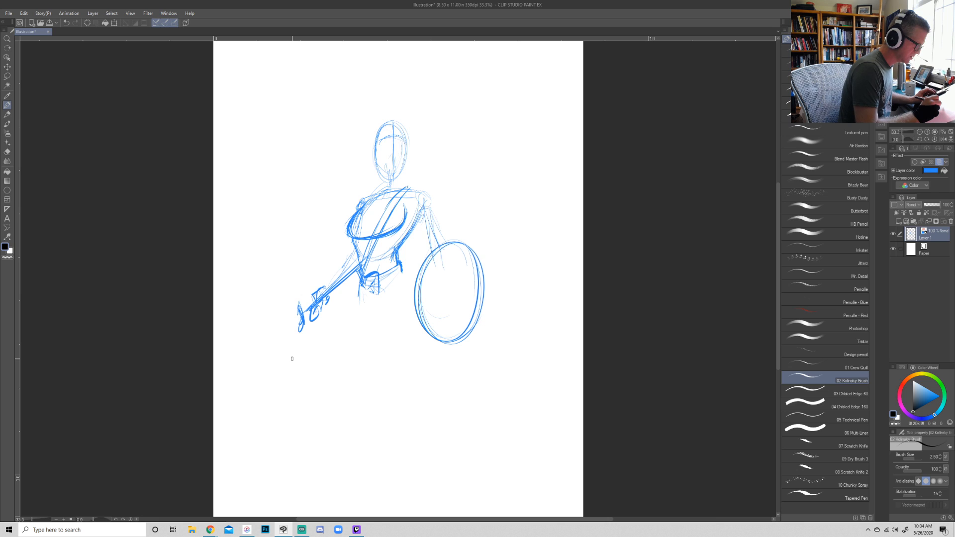
- Redraw the arm above the shield and reinforce the shield's oval outline with a second rim line
drag(430, 211, 441, 248)
mouse_move(454, 239)
mouse_down()
mouse_move(431, 342)
mouse_move(451, 346)
mouse_up()
mouse_move(452, 240)
mouse_down()
mouse_move(484, 292)
mouse_move(454, 348)
mouse_up()
drag(458, 247, 422, 316)
- Add detail to the belt front and sketch the collar, shoulder coverings and short sleeve on the upper body
drag(381, 284, 368, 297)
drag(389, 189, 371, 198)
mouse_move(382, 179)
mouse_down()
mouse_move(408, 222)
mouse_move(438, 203)
mouse_move(437, 225)
mouse_move(418, 241)
mouse_move(443, 238)
mouse_move(427, 237)
mouse_up()
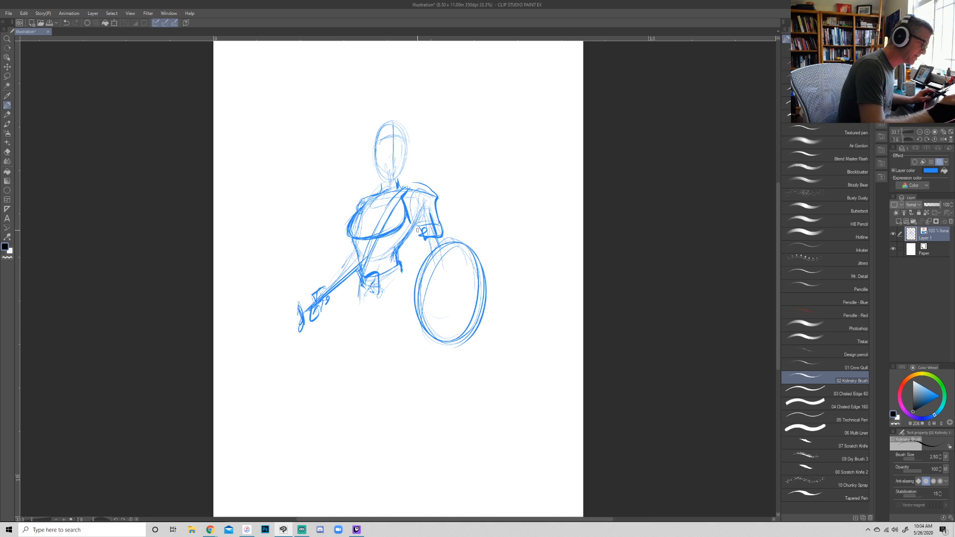
drag(374, 196, 354, 219)
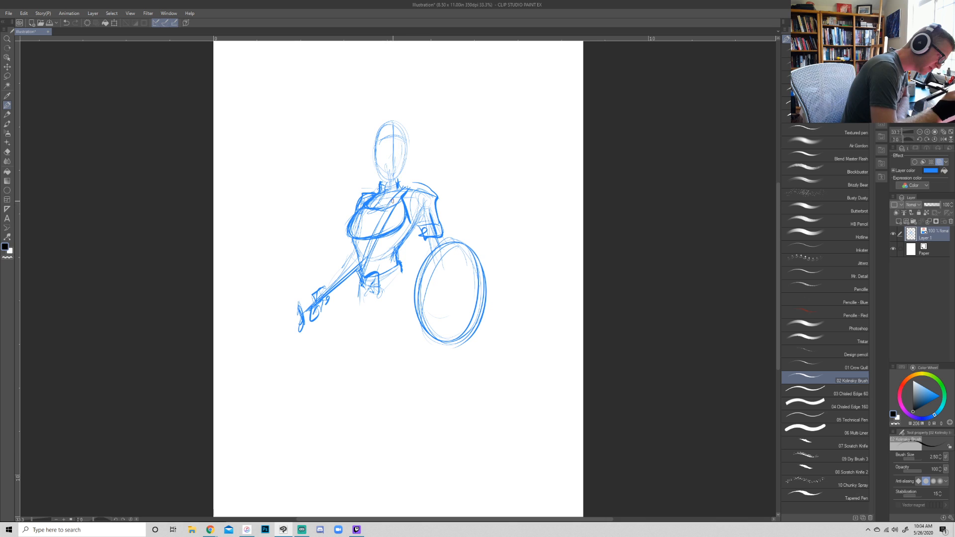
- Refine the contours on both sides of the waist and darken the outer edge of the chest
drag(347, 255, 356, 235)
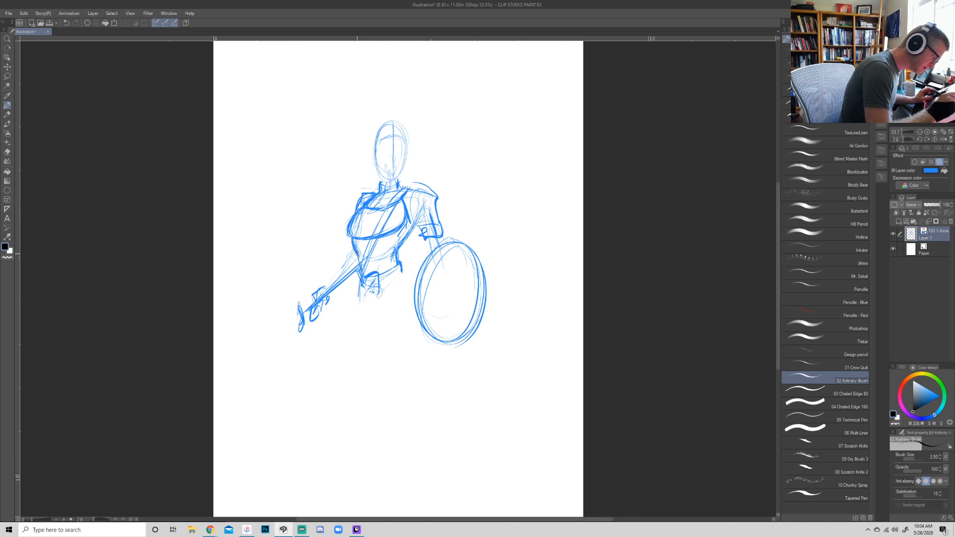
mouse_move(401, 261)
mouse_down()
mouse_move(413, 222)
mouse_move(403, 246)
mouse_up()
drag(399, 235, 396, 242)
drag(358, 209, 346, 230)
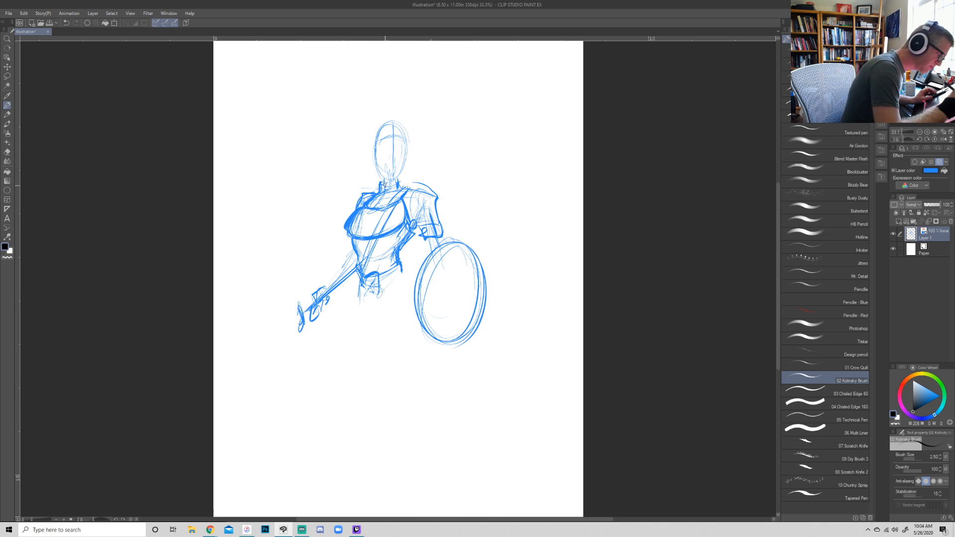
- Reinforce the head's oval outline and sketch lines for the forearm and hips beside the shield
mouse_move(374, 141)
mouse_down()
mouse_move(411, 146)
mouse_move(409, 174)
mouse_up()
mouse_move(448, 239)
mouse_down()
mouse_move(401, 292)
mouse_move(403, 275)
mouse_move(414, 311)
mouse_up()
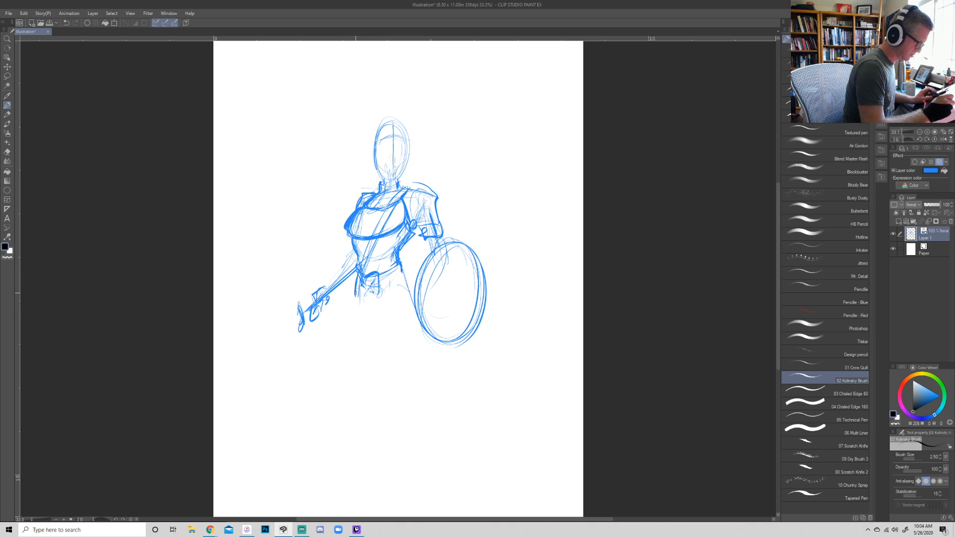
- Sketch the outer hip contour, then add slanted guide lines across the hips and through the shoulders
drag(354, 270, 362, 336)
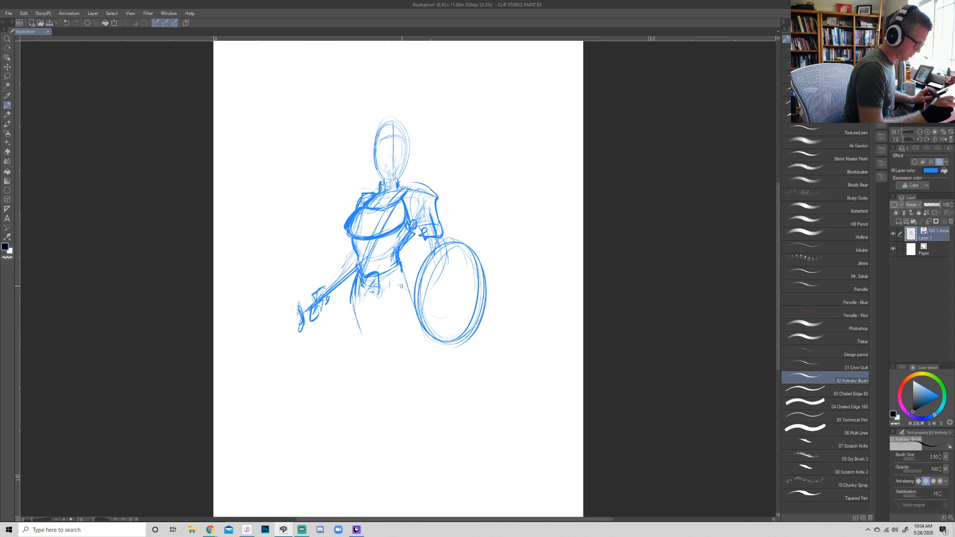
mouse_move(399, 275)
mouse_down()
mouse_move(388, 293)
mouse_move(353, 279)
mouse_move(349, 292)
mouse_move(410, 285)
mouse_move(342, 284)
mouse_up()
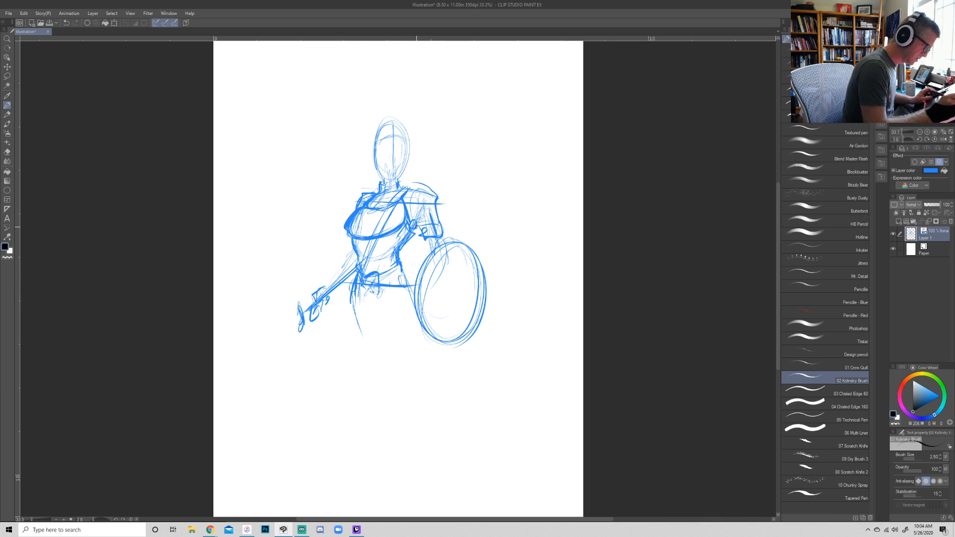
drag(371, 206, 459, 189)
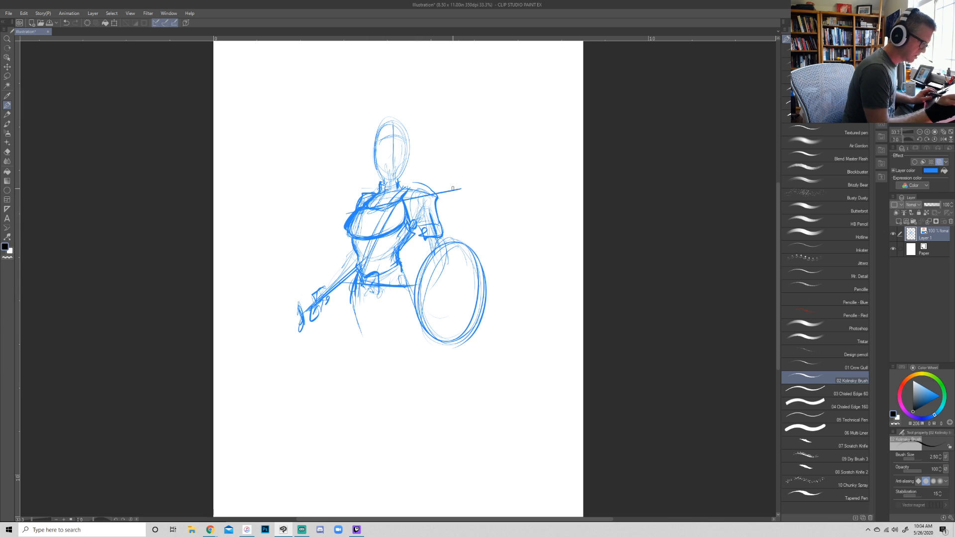
drag(344, 275, 428, 297)
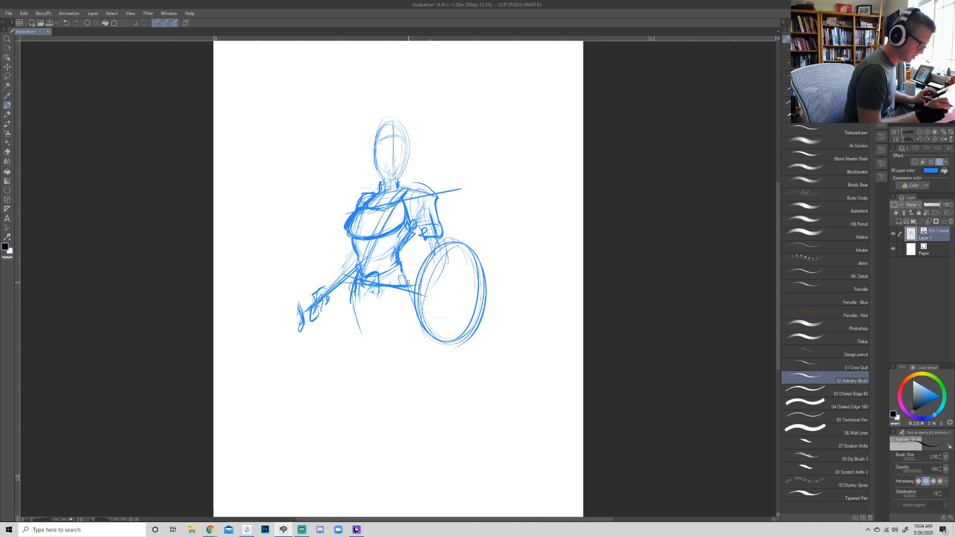
- Rough in the V-shaped pelvis and the tapering outlines of both thighs below the belt
mouse_move(347, 280)
mouse_down()
mouse_move(362, 343)
mouse_move(372, 323)
mouse_move(386, 315)
mouse_move(385, 330)
mouse_move(404, 311)
mouse_move(418, 347)
mouse_up()
mouse_move(407, 292)
mouse_down()
mouse_move(432, 398)
mouse_move(433, 388)
mouse_up()
mouse_move(346, 286)
mouse_down()
mouse_move(343, 320)
mouse_move(373, 391)
mouse_up()
drag(341, 320, 375, 395)
drag(379, 326, 373, 345)
drag(379, 328, 376, 363)
drag(389, 326, 380, 389)
drag(377, 396, 342, 328)
drag(381, 326, 410, 402)
drag(388, 342, 433, 428)
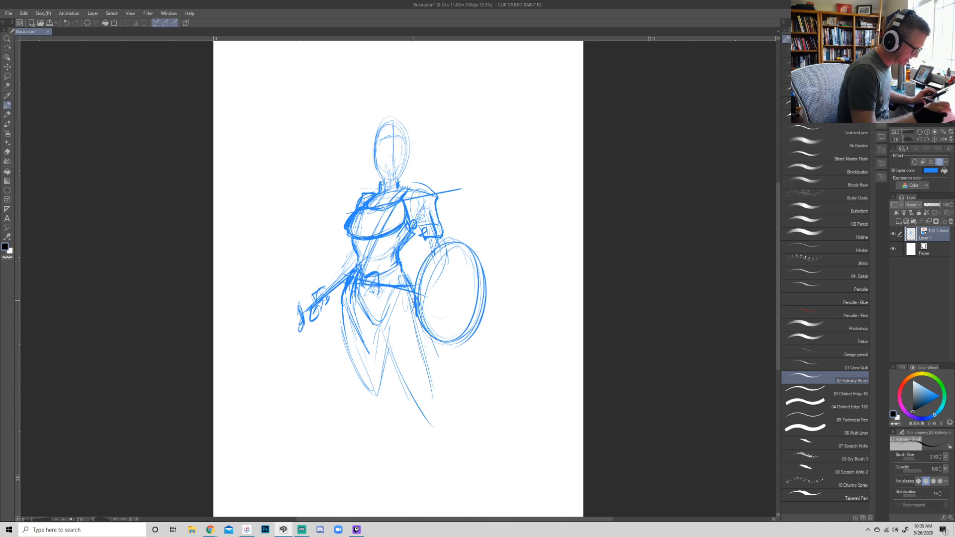
- Strengthen the inner and outer contours of both thighs down to the knees
drag(382, 328, 412, 369)
drag(381, 323, 431, 407)
drag(427, 330, 437, 393)
mouse_move(435, 341)
mouse_down()
mouse_move(435, 399)
mouse_move(421, 388)
mouse_up()
mouse_move(388, 323)
mouse_down()
mouse_move(403, 357)
mouse_move(370, 368)
mouse_move(372, 392)
mouse_up()
drag(381, 326, 373, 388)
drag(352, 366, 373, 396)
drag(342, 317, 353, 366)
drag(348, 363, 368, 420)
drag(392, 318, 437, 417)
- Sketch the knee and tapering lower leg on the side away from the shield
mouse_move(378, 383)
mouse_down()
mouse_move(367, 402)
mouse_move(376, 404)
mouse_move(379, 452)
mouse_move(395, 416)
mouse_move(387, 465)
mouse_up()
drag(388, 418, 382, 441)
drag(369, 397, 382, 467)
drag(377, 423, 387, 486)
- Sketch the shield-side lower leg and define its knee and the lower thigh beneath the shield
mouse_move(433, 387)
mouse_down()
mouse_move(450, 430)
mouse_move(450, 413)
mouse_up()
drag(449, 405, 447, 463)
drag(426, 393, 450, 470)
drag(447, 417, 452, 485)
drag(450, 449, 455, 496)
drag(451, 418, 454, 492)
drag(436, 382, 449, 416)
drag(435, 376, 439, 392)
drag(434, 333, 435, 391)
drag(426, 357, 418, 376)
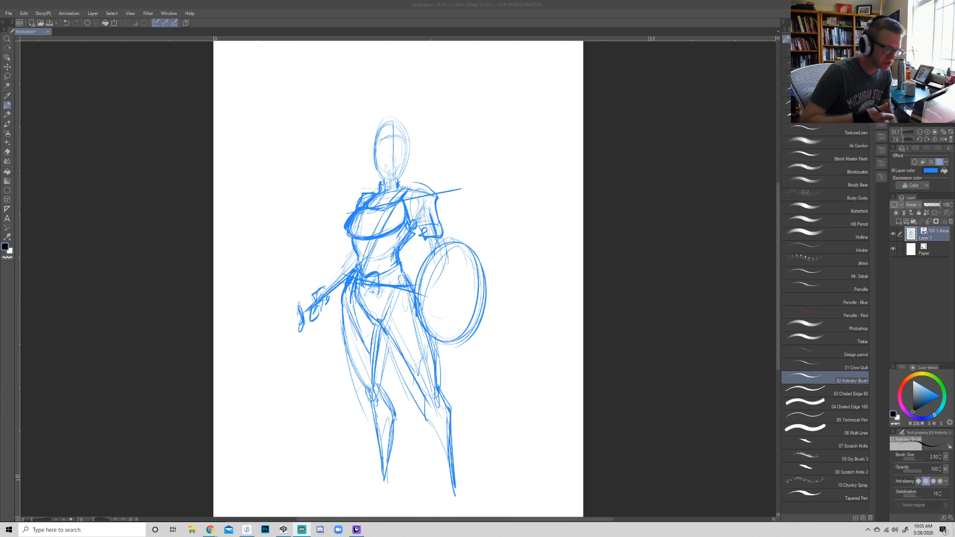
- Darken the outer thigh, knee and calf contours of both legs
click(347, 335)
drag(342, 296, 349, 352)
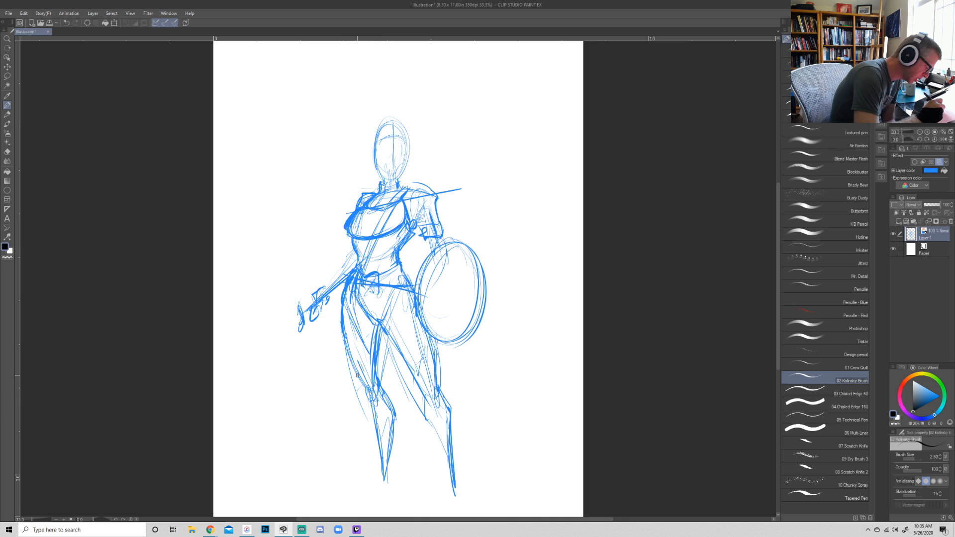
mouse_move(357, 375)
mouse_down()
mouse_move(379, 432)
mouse_move(383, 481)
mouse_up()
drag(388, 422, 389, 443)
drag(393, 392, 391, 473)
mouse_move(433, 383)
mouse_down()
mouse_move(442, 408)
mouse_move(433, 340)
mouse_move(434, 361)
mouse_up()
drag(384, 329, 420, 383)
mouse_move(422, 385)
mouse_down()
mouse_move(431, 406)
mouse_move(453, 404)
mouse_move(457, 482)
mouse_move(428, 420)
mouse_move(462, 494)
mouse_up()
drag(457, 450, 460, 486)
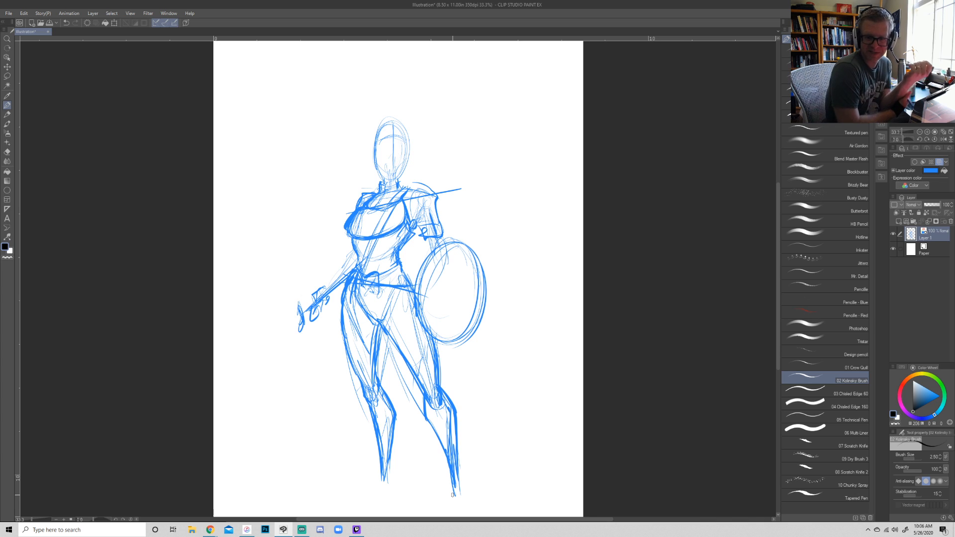
- Redraw the weapon hand with blocky fingers and add the forearm and elbow leading up to the torso
drag(317, 315, 327, 306)
mouse_move(324, 307)
mouse_down()
mouse_move(327, 295)
mouse_move(316, 300)
mouse_up()
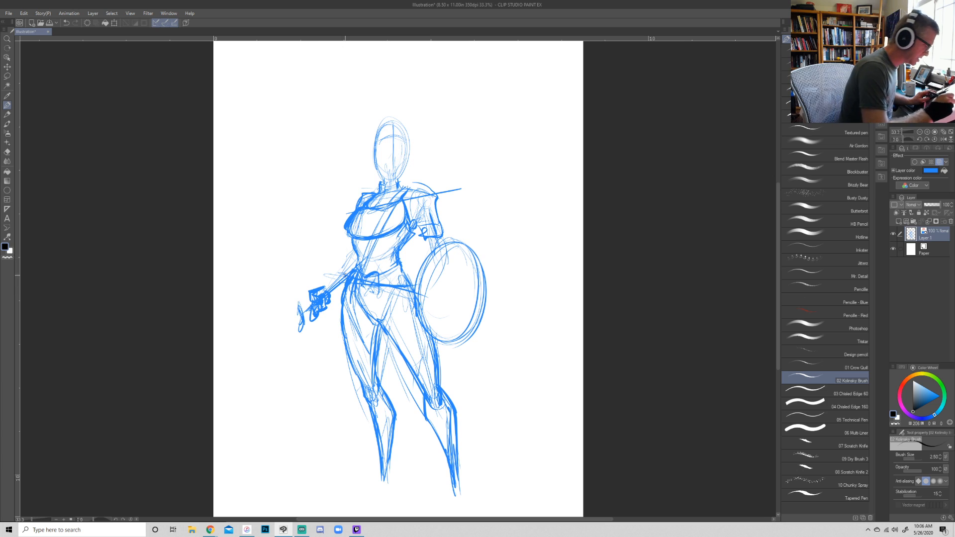
mouse_move(328, 292)
mouse_down()
mouse_move(311, 289)
mouse_move(351, 258)
mouse_move(346, 296)
mouse_move(346, 284)
mouse_up()
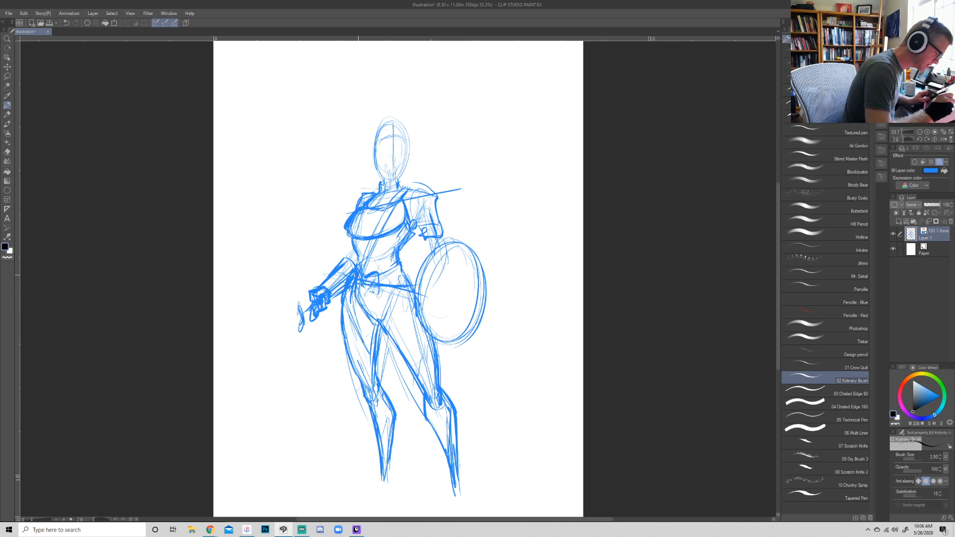
drag(353, 241, 344, 261)
drag(425, 239, 432, 255)
mouse_move(427, 239)
mouse_down()
mouse_move(463, 338)
mouse_move(481, 324)
mouse_move(486, 259)
mouse_move(469, 253)
mouse_up()
key(ctrl+z)
key(ctrl+z)
key(ctrl+z)
- Erase the old sketched shield beside the hip and return to the drawing brush
key(e)
mouse_move(456, 348)
mouse_down()
mouse_move(482, 298)
mouse_move(448, 259)
mouse_move(421, 294)
mouse_move(433, 254)
mouse_move(473, 308)
mouse_move(450, 338)
mouse_up()
key(p)
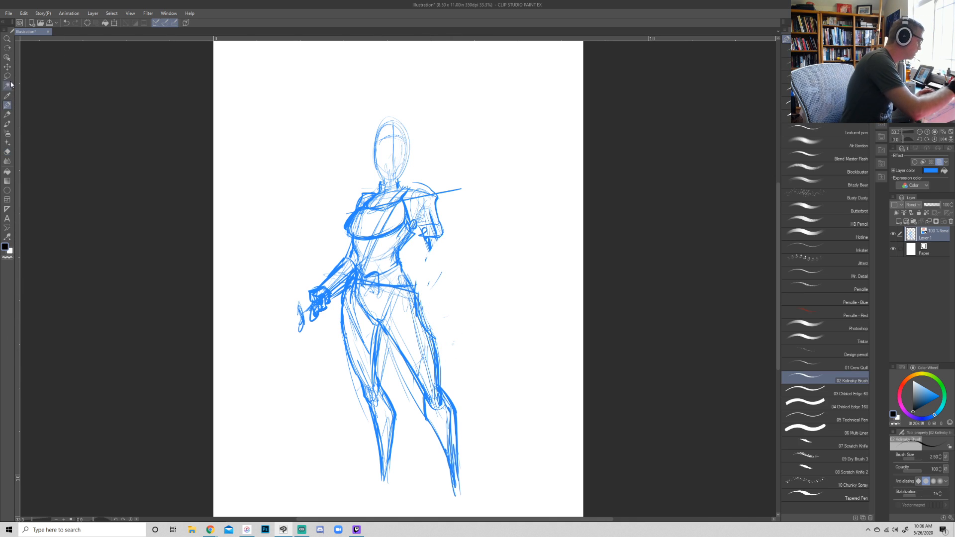
- Make a large elliptical selection for a new shield, from just below the forearm down to the knee
click(7, 76)
click(786, 64)
mouse_move(396, 234)
mouse_down()
mouse_move(503, 435)
mouse_move(530, 358)
mouse_move(495, 396)
mouse_move(500, 381)
mouse_move(508, 385)
mouse_up()
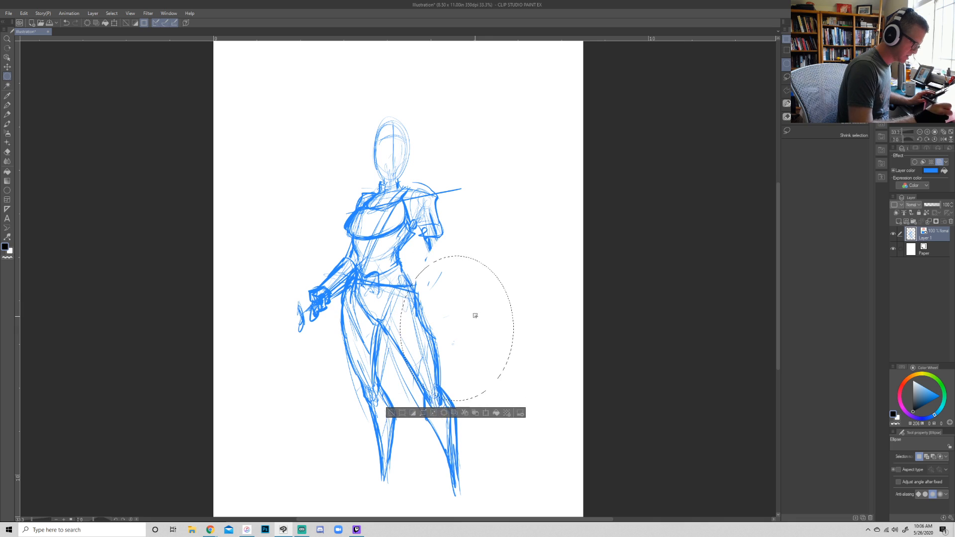
drag(472, 304, 474, 303)
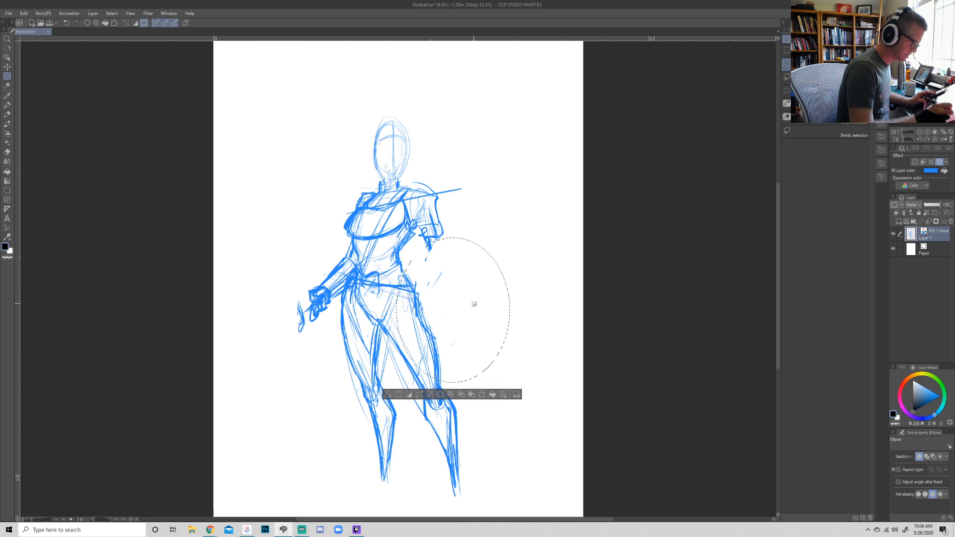
- Outline the elliptical selection with a line drawn on its border, then clear the selection
click(24, 13)
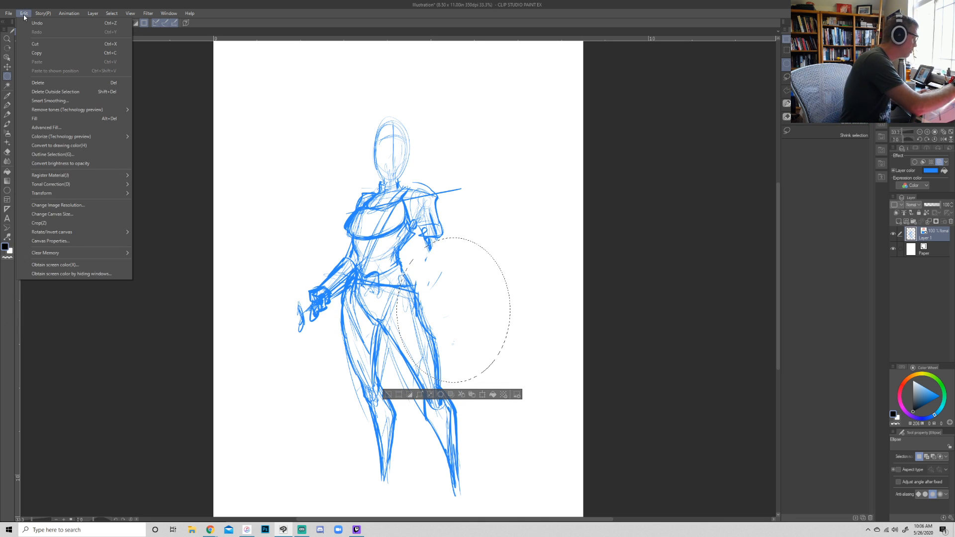
click(64, 155)
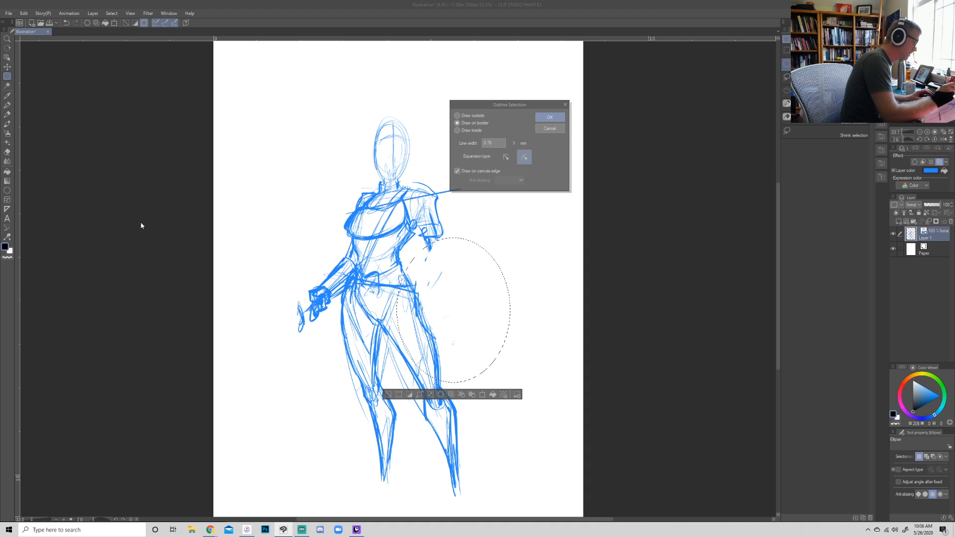
key(Return)
key(ctrl+d)
- Erase the hip, leg and arm lines that fall inside the new shield, then return to the drawing brush
key(e)
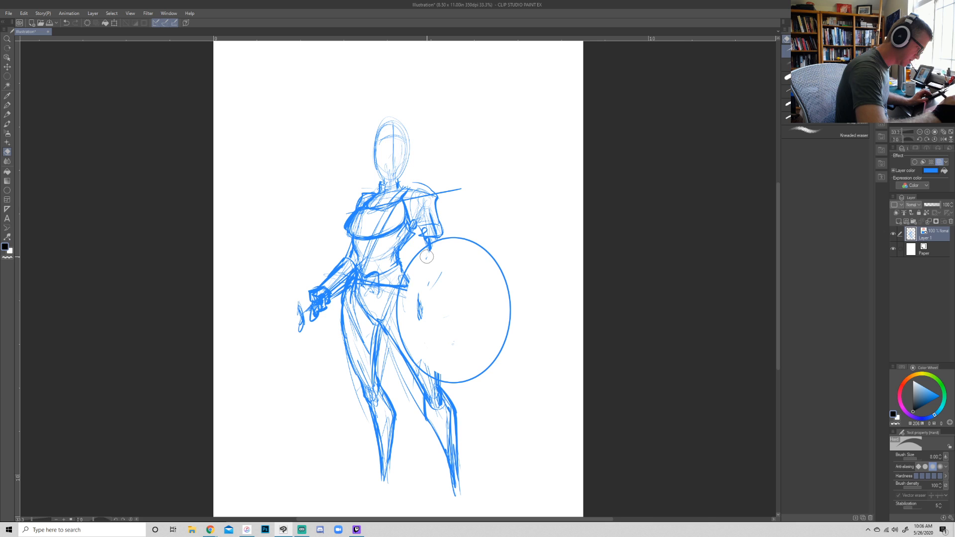
mouse_move(427, 257)
mouse_down()
mouse_move(415, 354)
mouse_move(449, 371)
mouse_up()
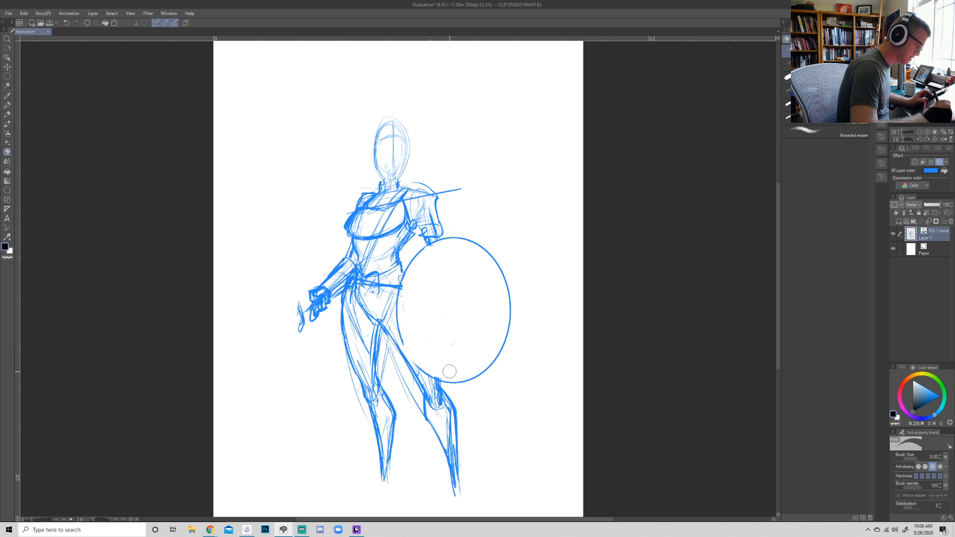
key(p)
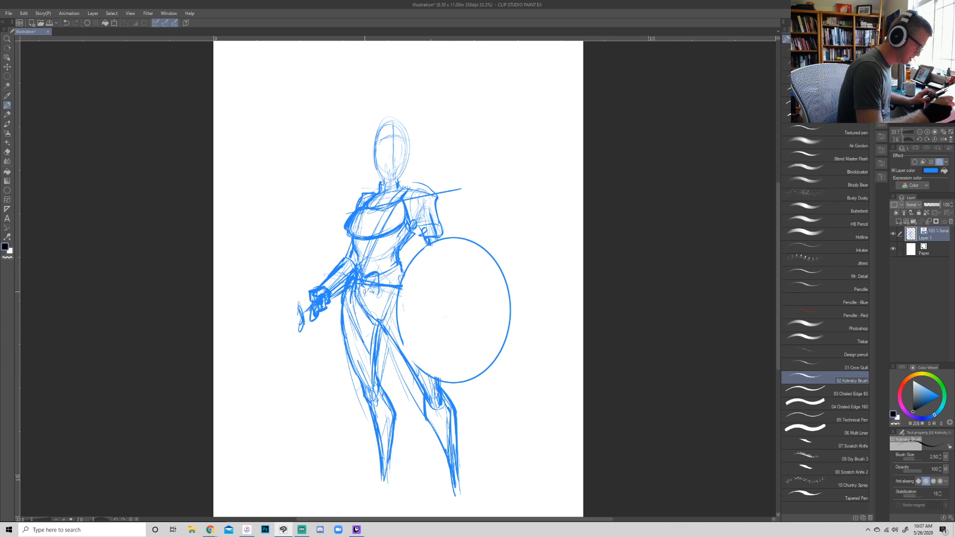
- Define the belt buckle and diagonal chest strap, and add finger lines to the free hand
mouse_move(375, 287)
mouse_down()
mouse_move(361, 292)
mouse_move(398, 275)
mouse_up()
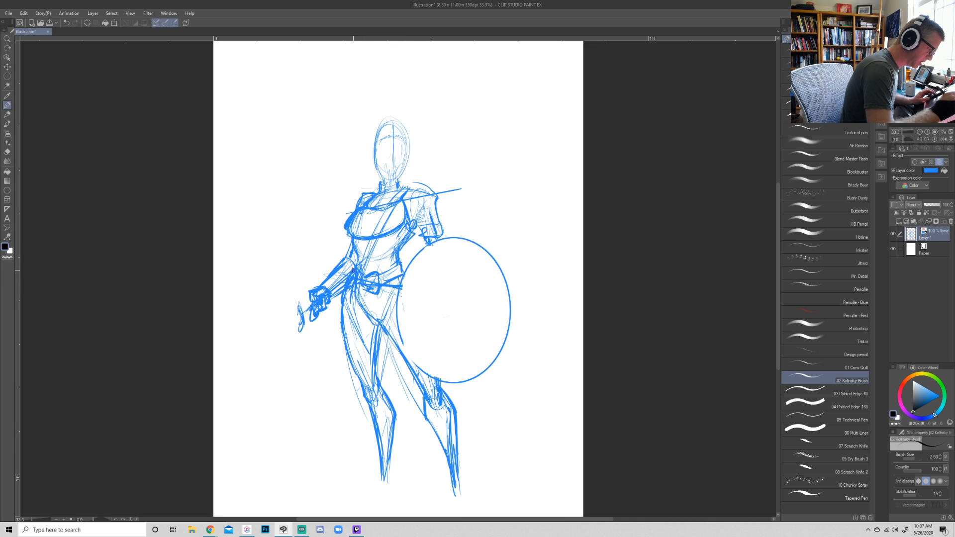
mouse_move(363, 271)
mouse_down()
mouse_move(403, 193)
mouse_move(386, 221)
mouse_up()
drag(299, 314, 309, 308)
mouse_move(300, 313)
mouse_down()
mouse_move(311, 298)
mouse_move(311, 332)
mouse_up()
mouse_move(301, 286)
mouse_down()
mouse_move(312, 333)
mouse_move(304, 332)
mouse_up()
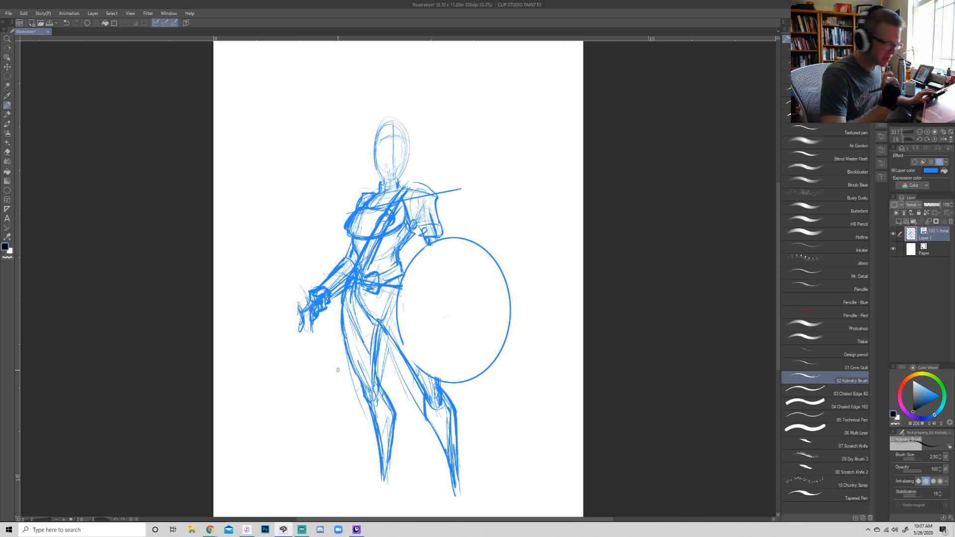
- Add belt bands and hanging armor flaps around the hips, and reinforce the shield-side leg down to the shin
drag(387, 326, 417, 370)
mouse_move(388, 293)
mouse_down()
mouse_move(379, 319)
mouse_move(400, 351)
mouse_up()
drag(383, 288, 396, 367)
mouse_move(377, 294)
mouse_down()
mouse_move(390, 313)
mouse_move(358, 296)
mouse_move(348, 324)
mouse_move(334, 311)
mouse_move(359, 300)
mouse_up()
mouse_move(355, 260)
mouse_down()
mouse_move(349, 279)
mouse_move(407, 269)
mouse_up()
mouse_move(398, 271)
mouse_down()
mouse_move(399, 253)
mouse_move(354, 267)
mouse_up()
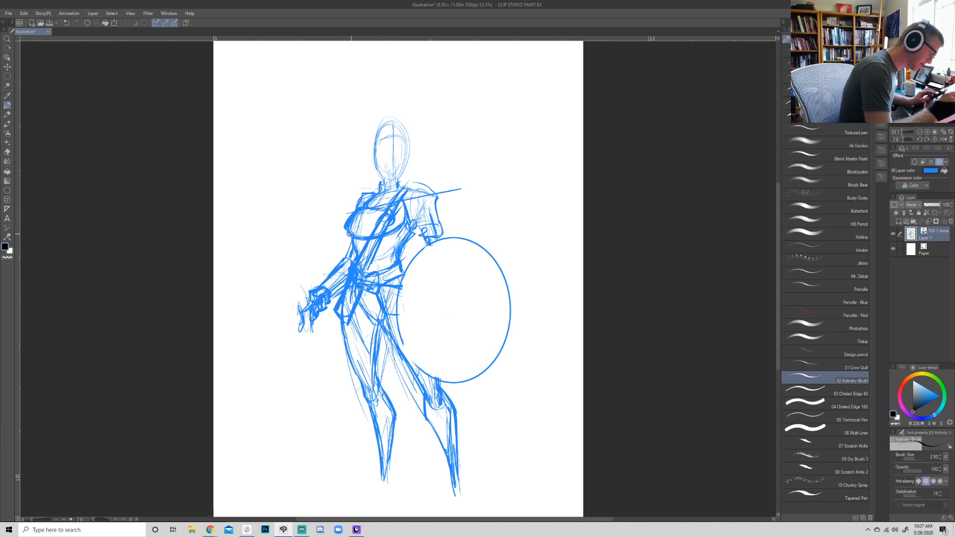
drag(337, 313, 340, 325)
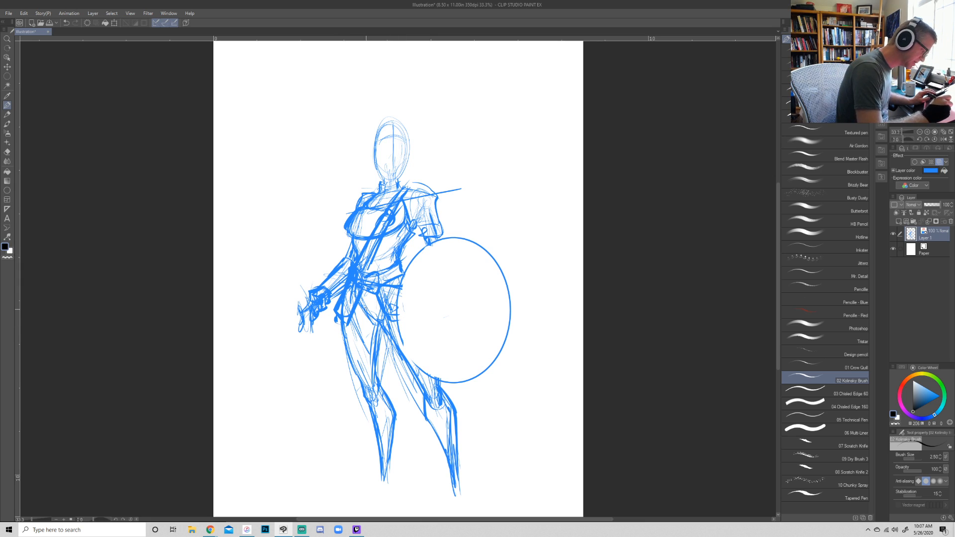
drag(374, 316, 382, 310)
mouse_move(391, 344)
mouse_down()
mouse_move(432, 383)
mouse_move(443, 379)
mouse_move(454, 470)
mouse_up()
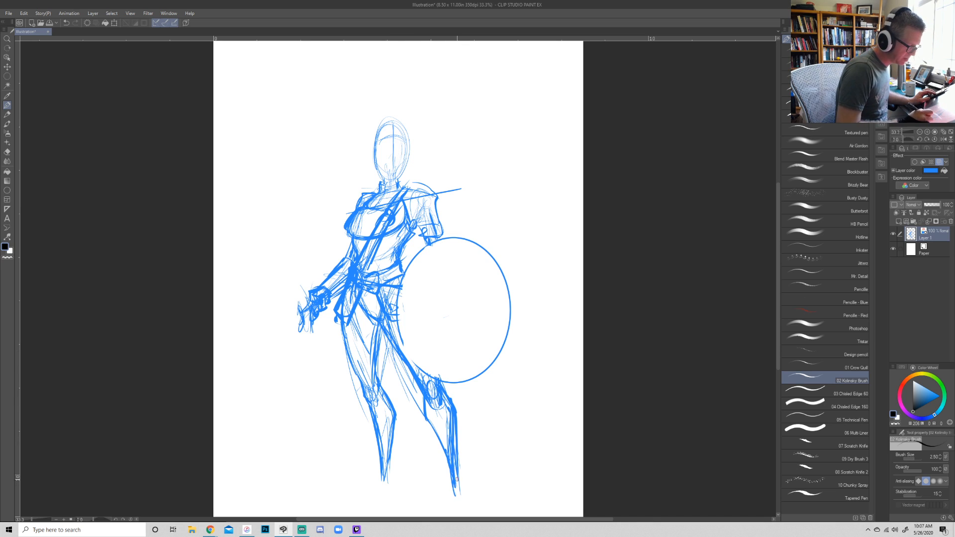
- Scale the whole figure down to 95% and move it up to leave room for the feet
key(ctrl+t)
drag(507, 114, 499, 144)
key(ctrl+z)
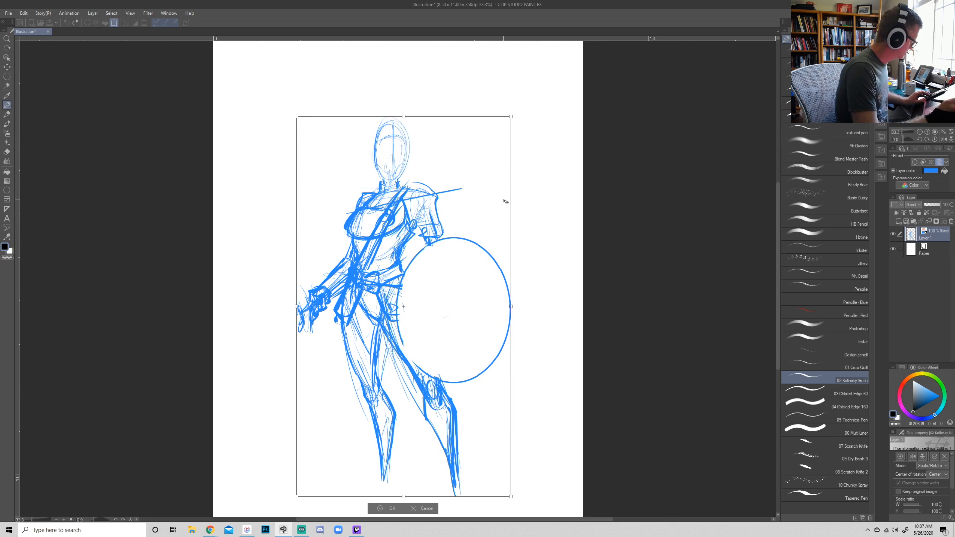
drag(511, 117, 491, 145)
drag(460, 182, 466, 144)
drag(501, 102, 505, 93)
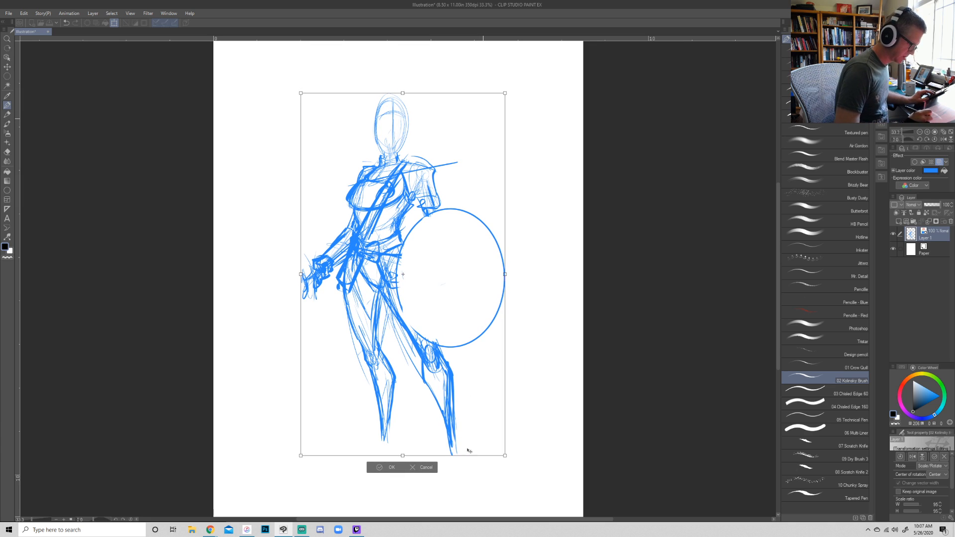
key(Return)
- Extend both lower legs and sketch the two feet with flat soles
mouse_move(454, 419)
mouse_down()
mouse_move(462, 449)
mouse_move(448, 444)
mouse_move(482, 473)
mouse_move(455, 478)
mouse_move(448, 444)
mouse_move(450, 472)
mouse_move(465, 474)
mouse_move(458, 444)
mouse_move(479, 474)
mouse_up()
mouse_move(465, 452)
mouse_down()
mouse_move(481, 472)
mouse_move(452, 473)
mouse_move(475, 474)
mouse_move(453, 464)
mouse_up()
drag(447, 411, 457, 451)
drag(446, 383, 425, 426)
mouse_move(429, 363)
mouse_down()
mouse_move(391, 450)
mouse_move(368, 453)
mouse_up()
mouse_move(368, 452)
mouse_down()
mouse_move(343, 461)
mouse_move(390, 458)
mouse_up()
drag(396, 449, 394, 461)
drag(392, 455, 381, 456)
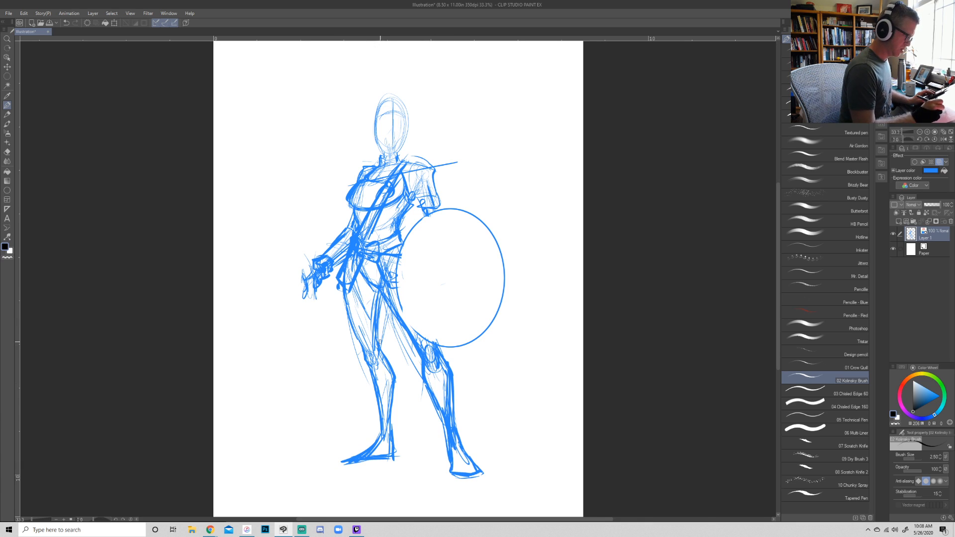
drag(367, 283, 374, 301)
mouse_move(363, 260)
mouse_down()
mouse_move(377, 280)
mouse_move(366, 333)
mouse_up()
mouse_move(371, 262)
mouse_down()
mouse_move(356, 323)
mouse_move(366, 276)
mouse_up()
mouse_move(365, 279)
mouse_down()
mouse_move(344, 333)
mouse_move(349, 354)
mouse_up()
drag(366, 332, 356, 361)
mouse_move(362, 277)
mouse_down()
mouse_move(343, 326)
mouse_move(356, 356)
mouse_up()
drag(350, 301, 340, 323)
drag(359, 274, 347, 305)
drag(345, 289, 338, 313)
key(ctrl+z)
key(ctrl+z)
key(ctrl+z)
key(ctrl+z)
key(ctrl+z)
key(ctrl+z)
key(ctrl+z)
key(ctrl+z)
key(ctrl+z)
key(ctrl+z)
key(ctrl+z)
key(ctrl+z)
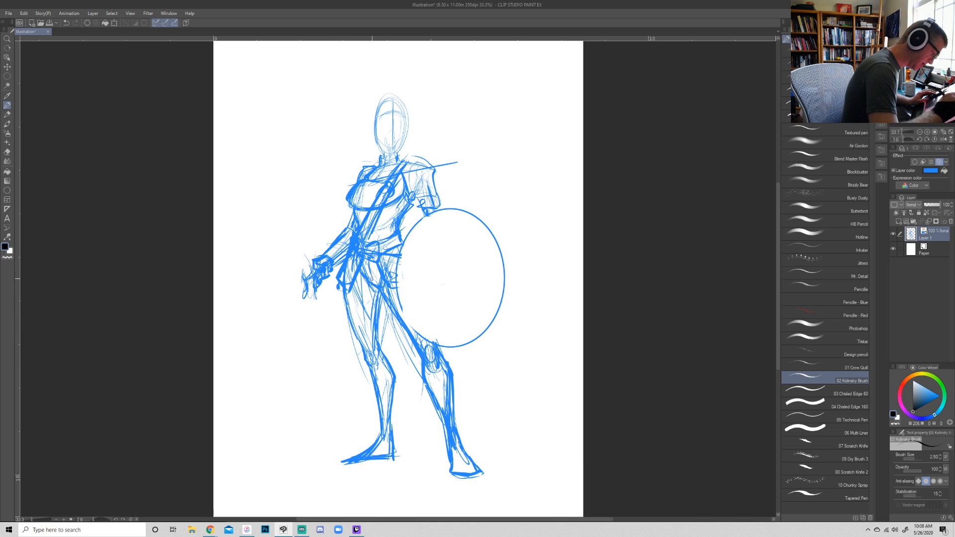
- Reinforce the outer and inner contours of the thigh on the side away from the shield
mouse_move(343, 287)
mouse_down()
mouse_move(347, 313)
mouse_move(372, 341)
mouse_up()
drag(381, 302, 375, 324)
drag(382, 297, 378, 311)
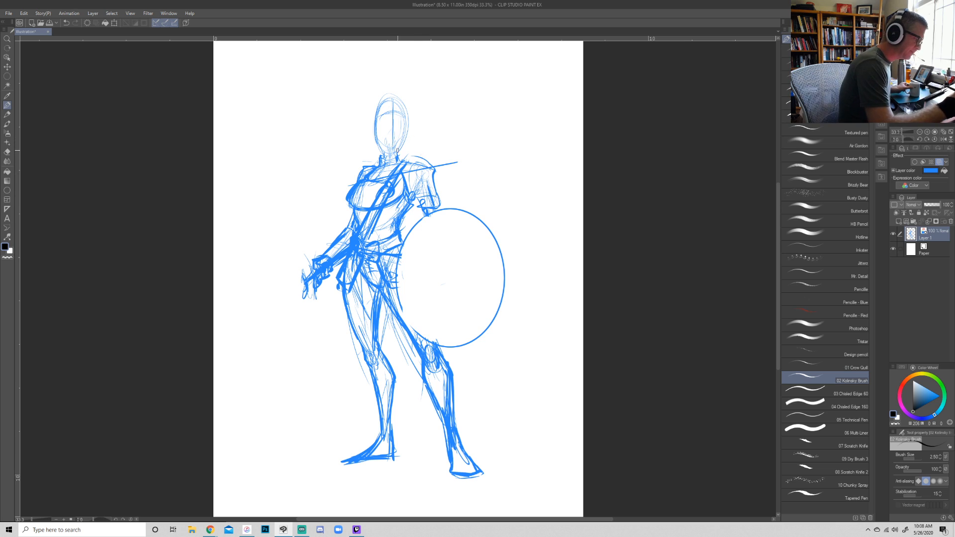
- Sketch a long tail looping out behind the legs and sweeping across to the far side below the shield
mouse_move(398, 322)
mouse_down()
mouse_move(324, 386)
mouse_move(427, 417)
mouse_move(393, 335)
mouse_move(264, 419)
mouse_up()
mouse_move(248, 367)
mouse_down()
mouse_move(246, 389)
mouse_move(272, 346)
mouse_up()
mouse_move(279, 344)
mouse_down()
mouse_move(306, 412)
mouse_move(352, 392)
mouse_up()
mouse_move(329, 408)
mouse_down()
mouse_move(307, 340)
mouse_move(364, 350)
mouse_up()
mouse_move(331, 332)
mouse_down()
mouse_move(355, 335)
mouse_move(484, 410)
mouse_up()
drag(410, 379, 494, 400)
mouse_move(259, 377)
mouse_down()
mouse_move(502, 397)
mouse_move(405, 382)
mouse_up()
mouse_move(361, 343)
mouse_down()
mouse_move(258, 358)
mouse_move(302, 339)
mouse_move(250, 381)
mouse_up()
mouse_move(283, 341)
mouse_down()
mouse_move(268, 347)
mouse_move(342, 400)
mouse_move(370, 372)
mouse_up()
mouse_move(257, 366)
mouse_down()
mouse_move(330, 399)
mouse_move(362, 368)
mouse_up()
drag(330, 395, 370, 356)
drag(326, 396, 358, 366)
- Connect the tail along the thigh and strengthen the lines where it crosses the leg at the knee
mouse_move(386, 307)
mouse_down()
mouse_move(385, 356)
mouse_move(401, 330)
mouse_move(420, 358)
mouse_up()
mouse_move(359, 341)
mouse_down()
mouse_move(381, 432)
mouse_move(388, 368)
mouse_up()
drag(364, 277, 369, 340)
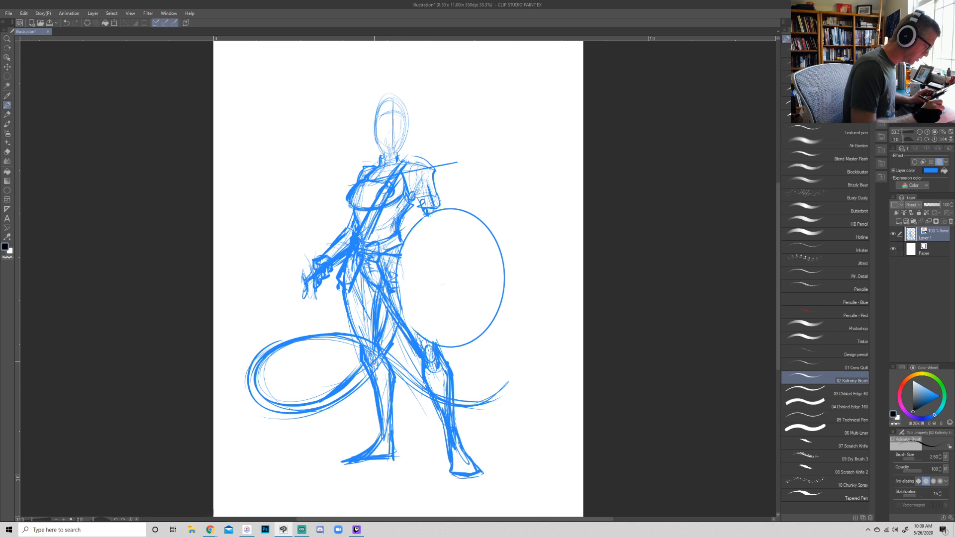
- Add knee cuffs and strap details to the boots on both lower legs
key(r)
key(p)
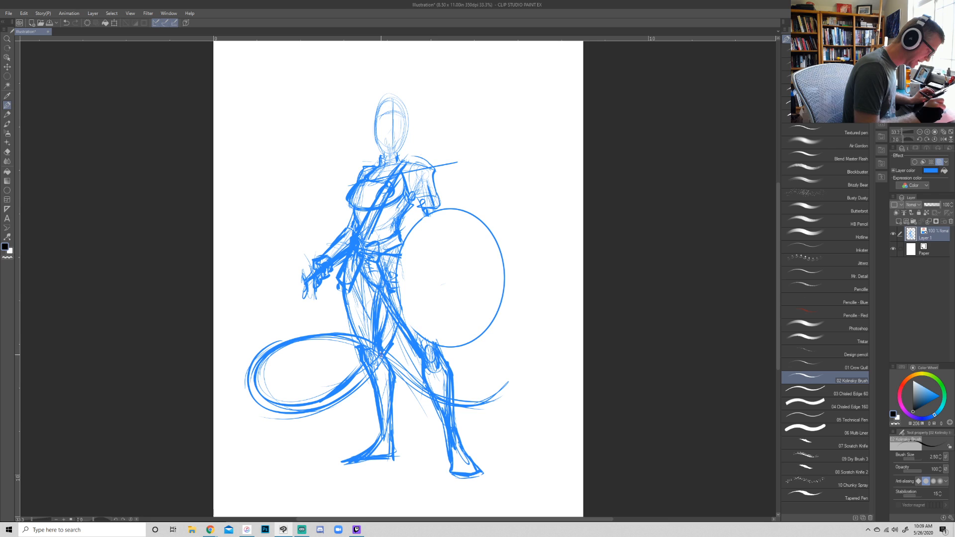
mouse_move(383, 374)
mouse_down()
mouse_move(365, 376)
mouse_move(383, 387)
mouse_move(374, 405)
mouse_up()
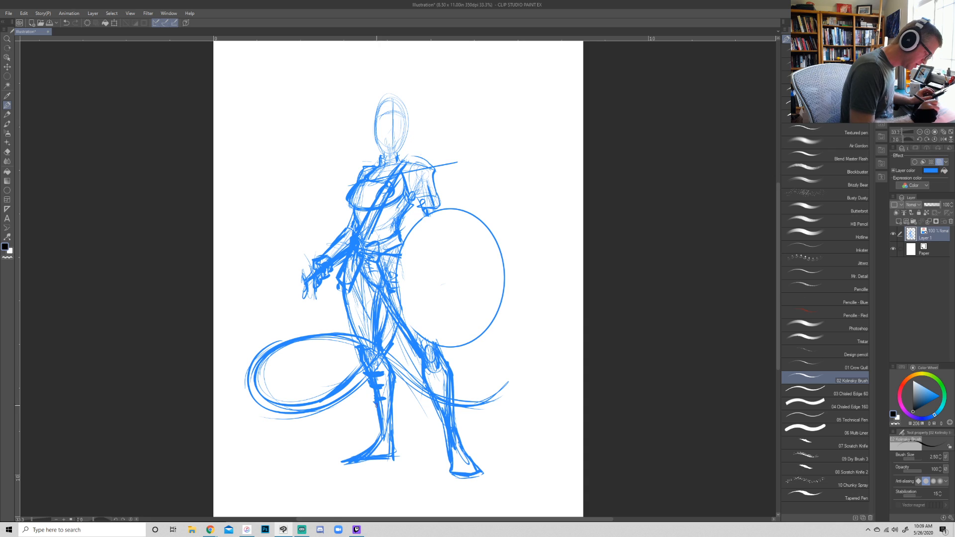
mouse_move(448, 383)
mouse_down()
mouse_move(435, 388)
mouse_move(416, 376)
mouse_move(444, 357)
mouse_move(438, 376)
mouse_move(427, 376)
mouse_up()
mouse_move(426, 371)
mouse_down()
mouse_move(444, 365)
mouse_move(437, 385)
mouse_up()
- Draw a barbed, arrow-shaped tip on the end of the tail, erasing its excess length
mouse_move(451, 388)
mouse_down()
mouse_move(438, 397)
mouse_move(486, 396)
mouse_move(551, 328)
mouse_move(481, 395)
mouse_up()
mouse_move(474, 384)
mouse_down()
mouse_move(496, 380)
mouse_move(541, 344)
mouse_up()
drag(509, 383, 526, 369)
key(e)
mouse_move(548, 334)
mouse_down()
mouse_move(523, 361)
mouse_move(535, 357)
mouse_up()
key(p)
drag(535, 356, 494, 402)
drag(521, 372, 497, 407)
drag(496, 406, 496, 403)
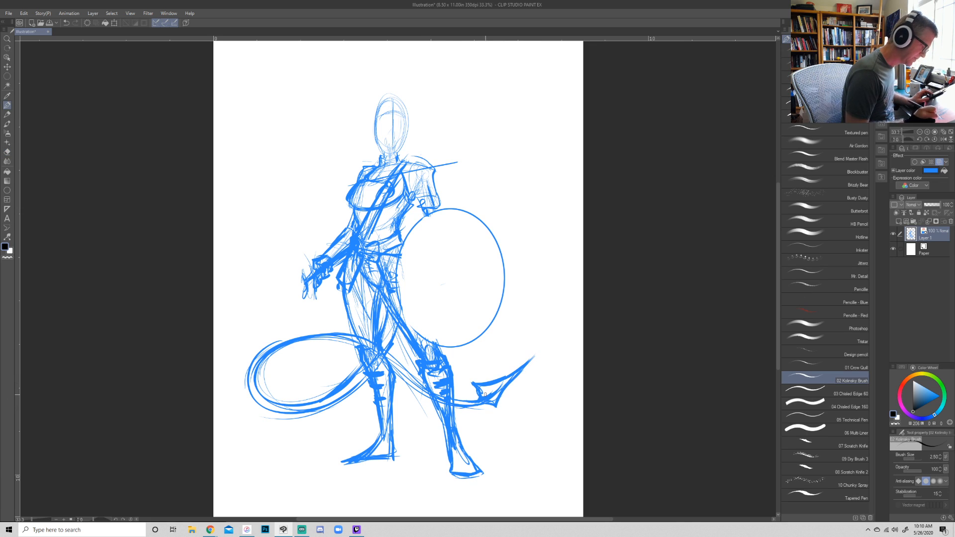
- Shade the inner thigh area between the legs with short hatching strokes
drag(386, 308, 380, 327)
drag(389, 287, 374, 310)
drag(395, 303, 377, 330)
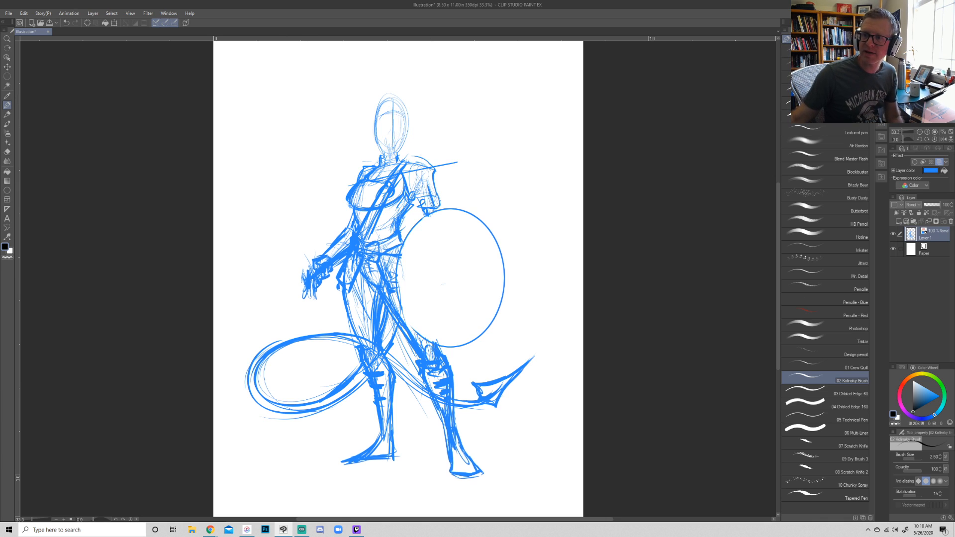
- Reshape the head with a hairline and pointed ears, and strengthen the shoulder, sleeve and chest lines
key(alt+Tab)
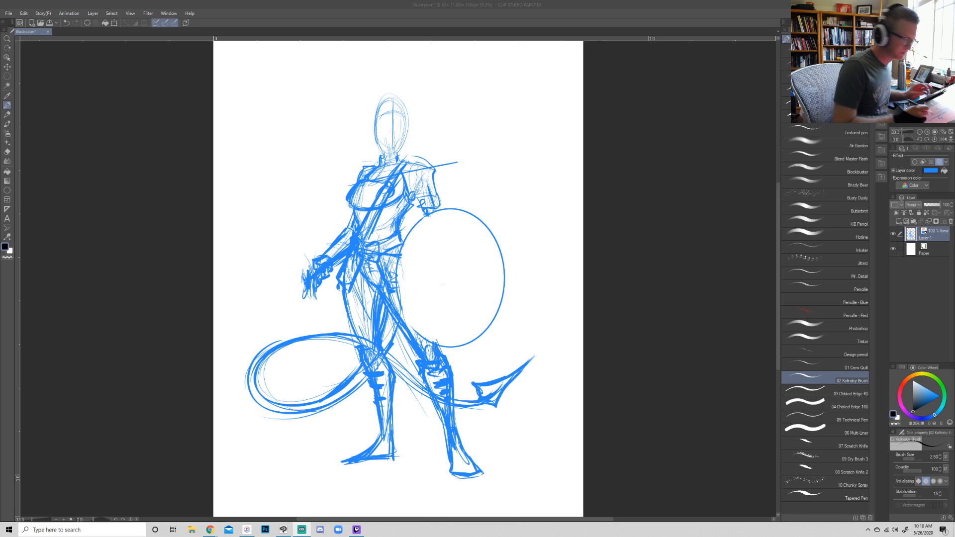
click(387, 120)
mouse_move(391, 97)
mouse_down()
mouse_move(368, 129)
mouse_move(380, 147)
mouse_move(363, 124)
mouse_up()
mouse_move(364, 123)
mouse_down()
mouse_move(376, 140)
mouse_move(418, 120)
mouse_up()
mouse_move(418, 120)
mouse_down()
mouse_move(402, 143)
mouse_move(373, 128)
mouse_move(377, 142)
mouse_move(387, 149)
mouse_move(406, 128)
mouse_up()
mouse_move(407, 127)
mouse_down()
mouse_move(382, 156)
mouse_move(418, 156)
mouse_move(437, 170)
mouse_move(438, 189)
mouse_move(419, 191)
mouse_move(439, 202)
mouse_up()
mouse_move(368, 179)
mouse_down()
mouse_move(392, 174)
mouse_move(360, 212)
mouse_move(378, 242)
mouse_move(403, 228)
mouse_move(402, 241)
mouse_move(404, 188)
mouse_up()
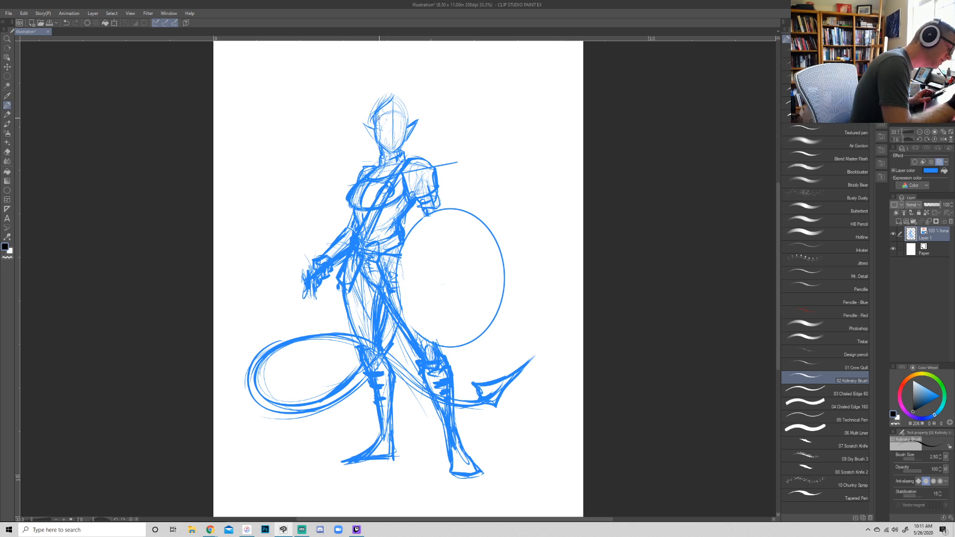
- Try a curved horn stroke beside the head, undo it, and strengthen the outline of the adjacent pointed ear
mouse_move(370, 113)
mouse_down()
mouse_move(353, 98)
mouse_move(367, 86)
mouse_up()
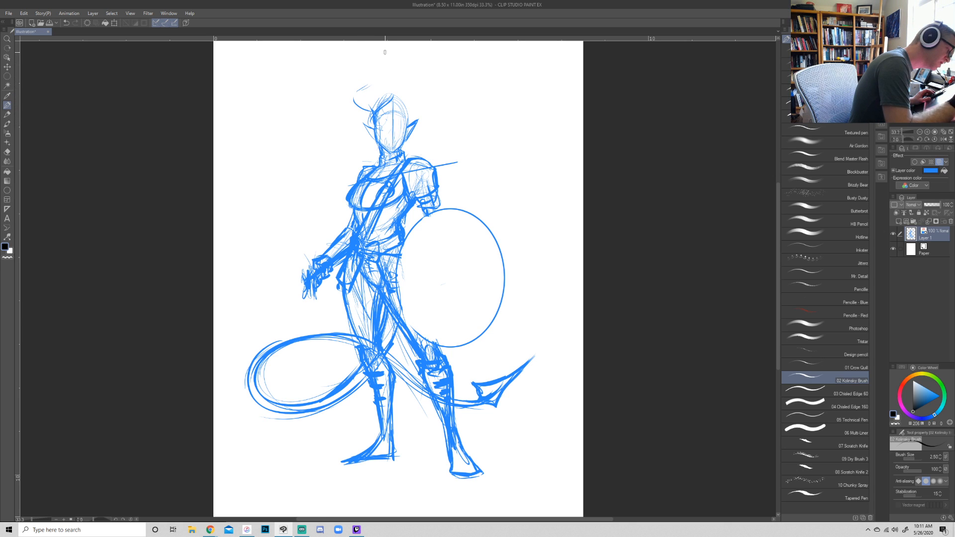
key(ctrl+z)
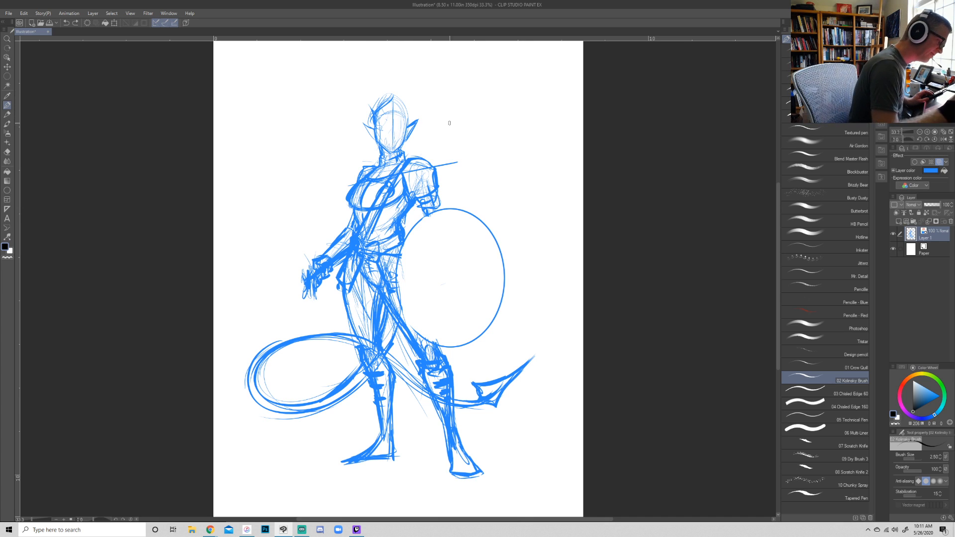
mouse_move(373, 125)
mouse_down()
mouse_move(363, 121)
mouse_move(378, 143)
mouse_up()
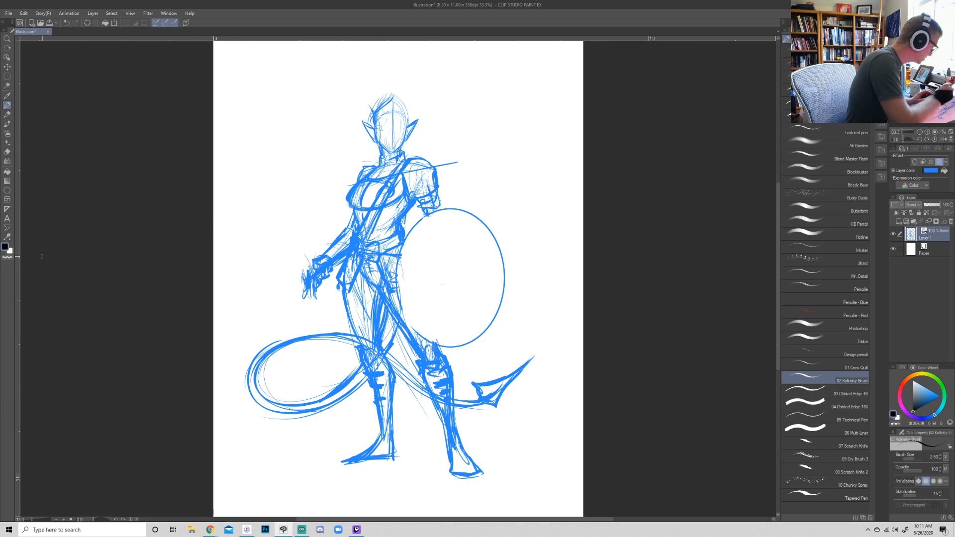
- Place a vertical two-line symmetrical ruler through the middle of the head, undoing the stray ruler stroke
click(7, 209)
drag(393, 68, 393, 207)
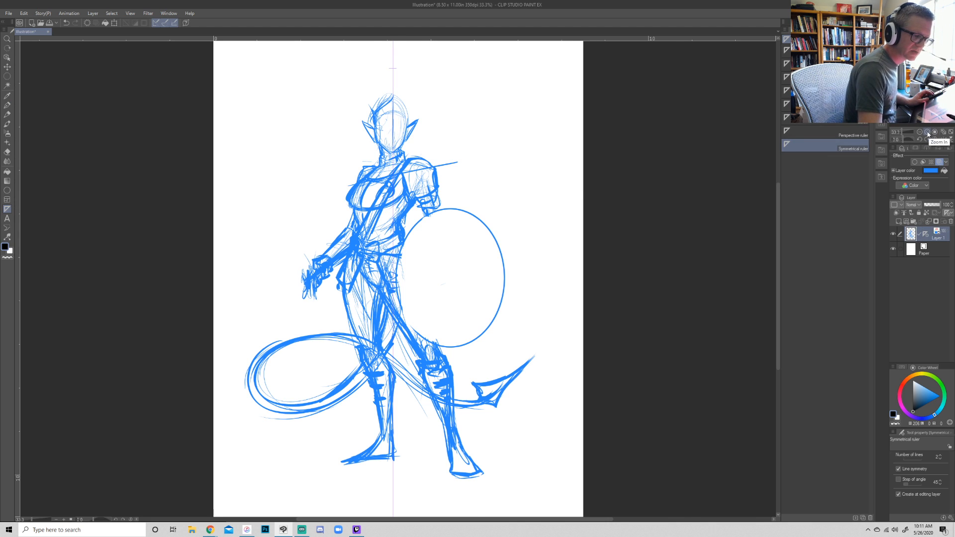
key(ctrl+plus)
drag(457, 134, 442, 388)
drag(331, 211, 313, 180)
key(ctrl+z)
key(ctrl+z)
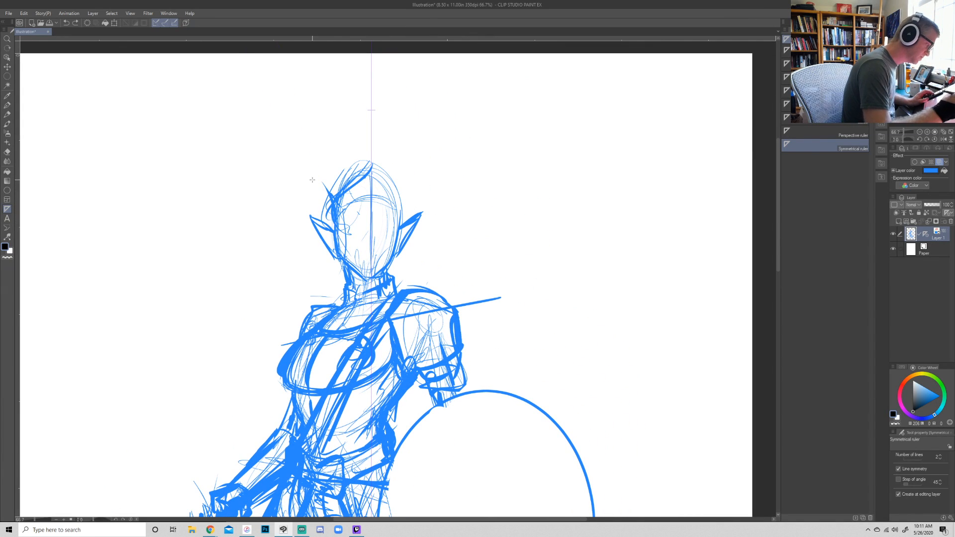
- Draw mirrored curling horns with upturned tips on both sides of the head, and delete the symmetrical ruler
key(p)
mouse_move(333, 213)
mouse_down()
mouse_move(305, 172)
mouse_move(309, 143)
mouse_up()
mouse_move(310, 178)
mouse_down()
mouse_move(308, 140)
mouse_move(301, 150)
mouse_move(318, 135)
mouse_up()
mouse_move(344, 182)
mouse_down()
mouse_move(321, 133)
mouse_move(330, 162)
mouse_move(332, 154)
mouse_move(301, 201)
mouse_move(272, 189)
mouse_move(305, 198)
mouse_move(317, 185)
mouse_move(335, 148)
mouse_move(305, 141)
mouse_move(312, 179)
mouse_move(320, 130)
mouse_move(309, 183)
mouse_move(328, 205)
mouse_move(271, 183)
mouse_up()
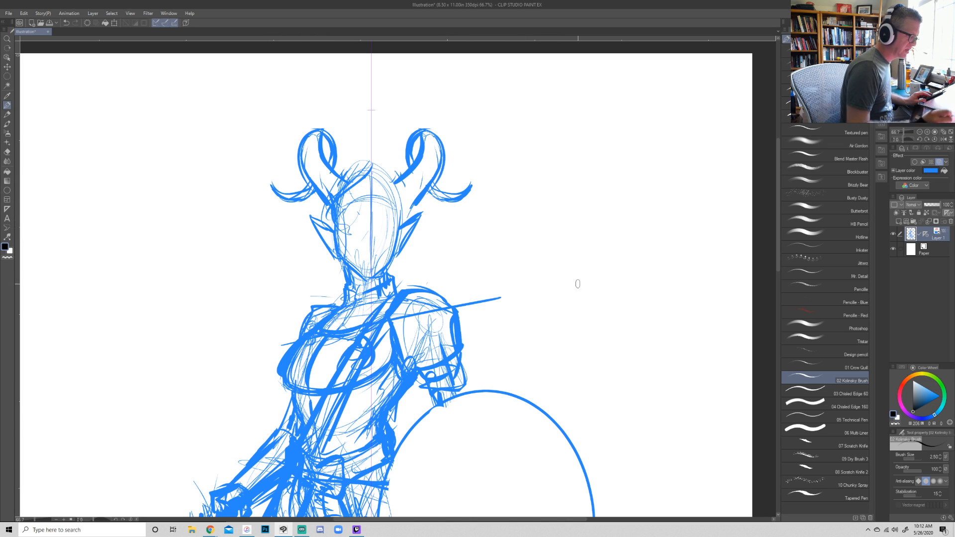
right_click(925, 234)
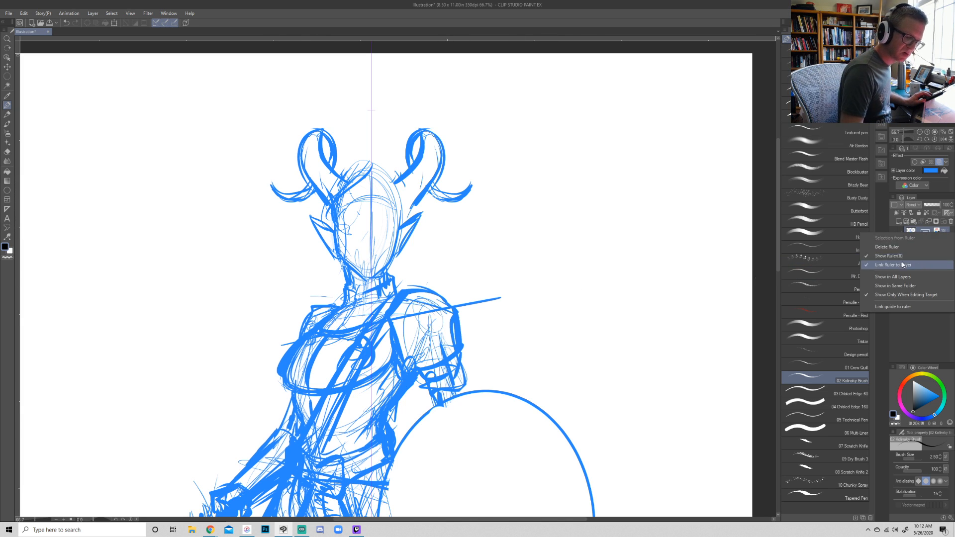
click(887, 247)
- Lasso the horn on the shield side, move it closer to the head, and rotate and narrow it slightly
key(m)
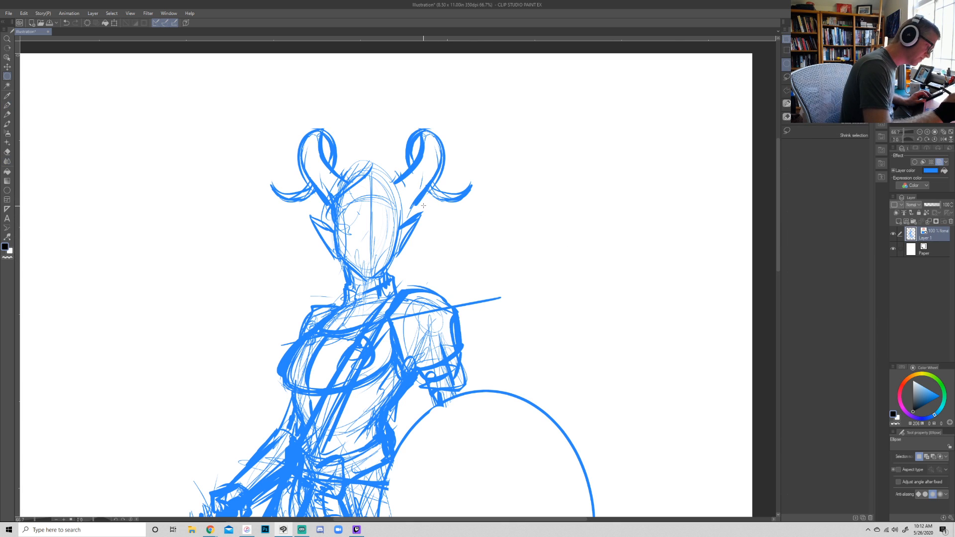
key(m)
mouse_move(457, 107)
mouse_down()
mouse_move(392, 150)
mouse_move(407, 214)
mouse_up()
drag(453, 115, 454, 113)
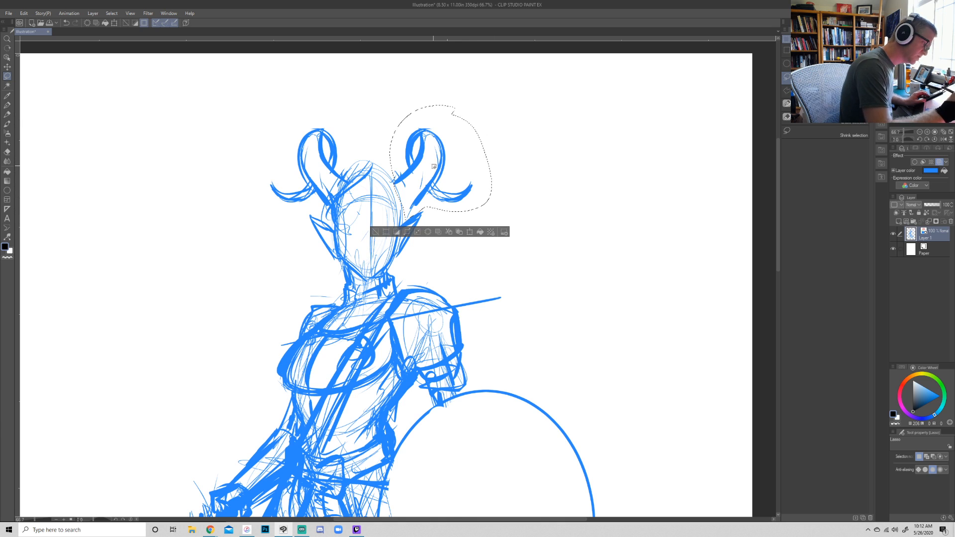
drag(439, 174, 431, 169)
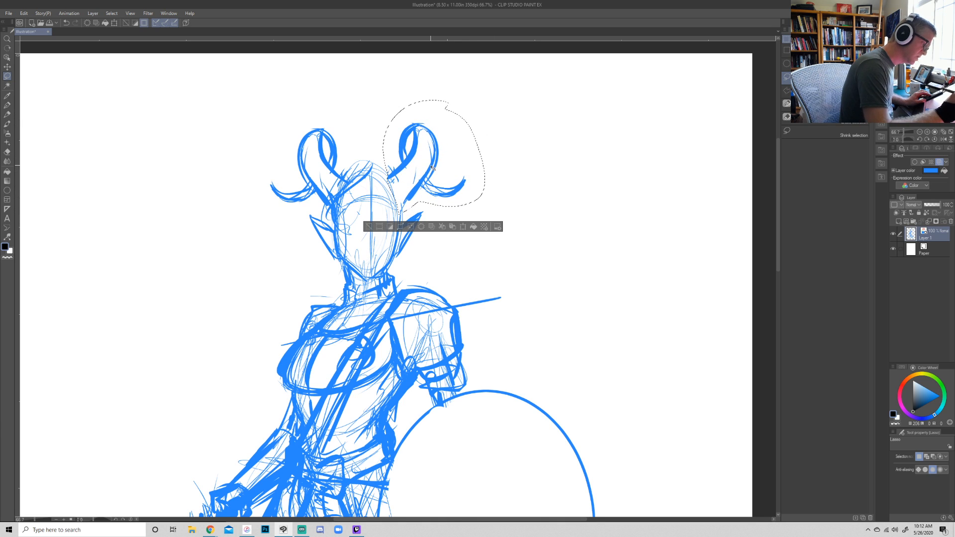
key(ctrl+t)
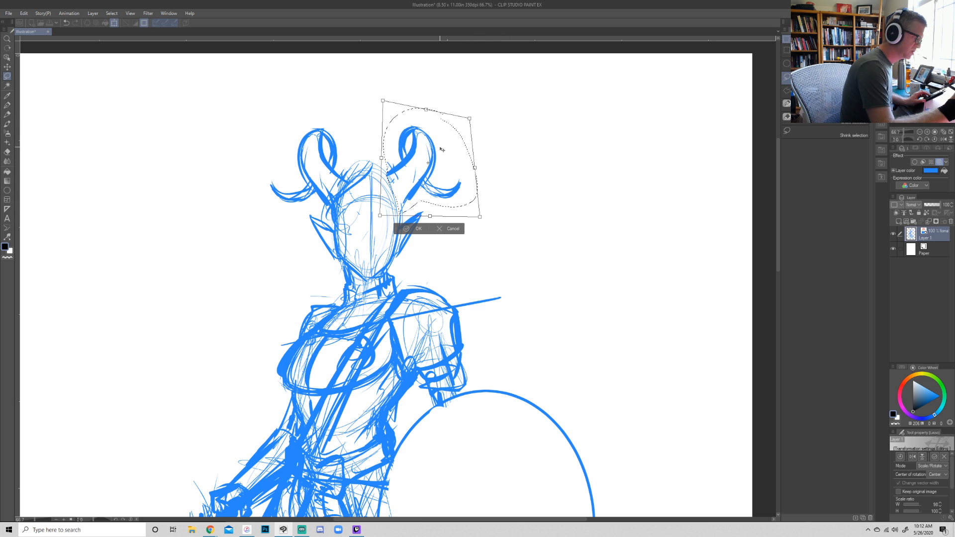
key(Return)
key(ctrl+d)
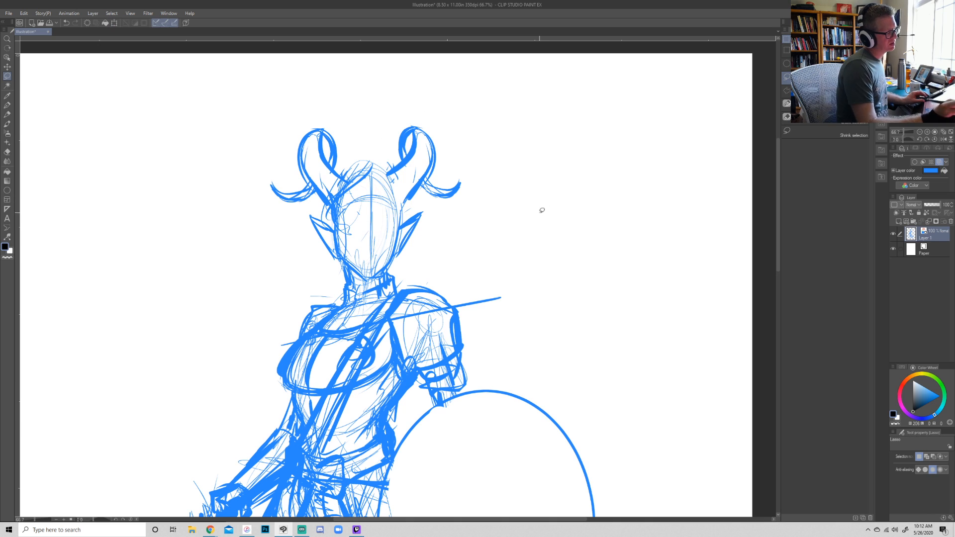
- Sketch the eyebrows and the hair sweeping from the parting down the side of the face
key(p)
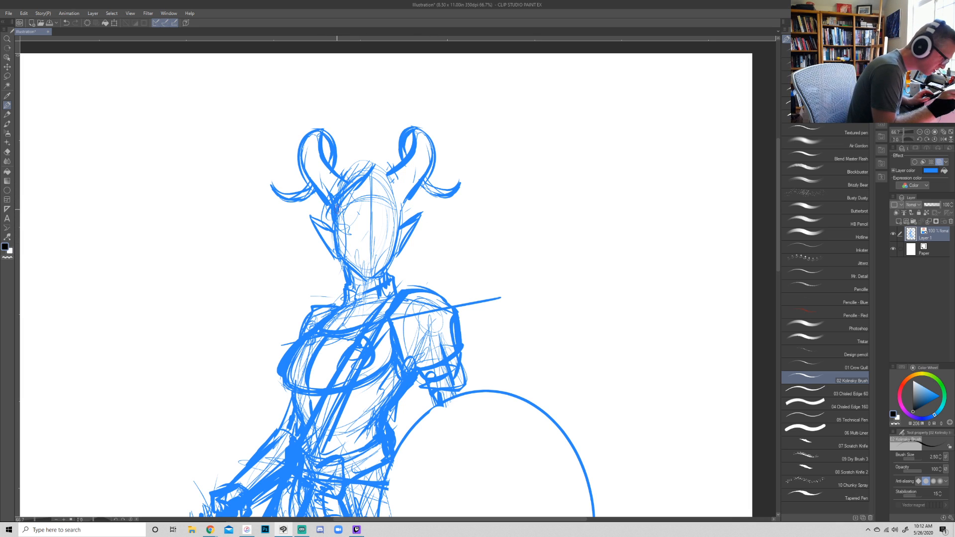
mouse_move(368, 200)
mouse_down()
mouse_move(349, 198)
mouse_move(397, 198)
mouse_up()
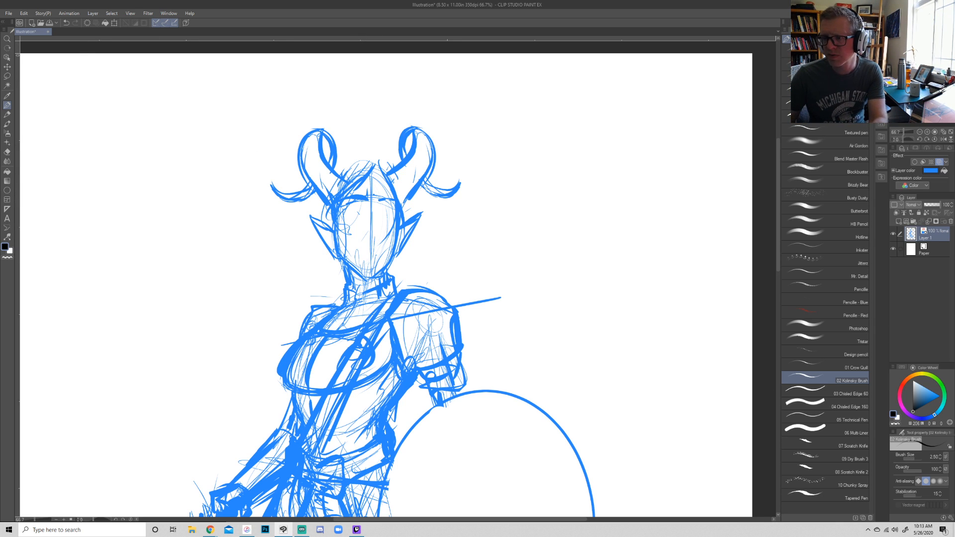
key(alt+Tab)
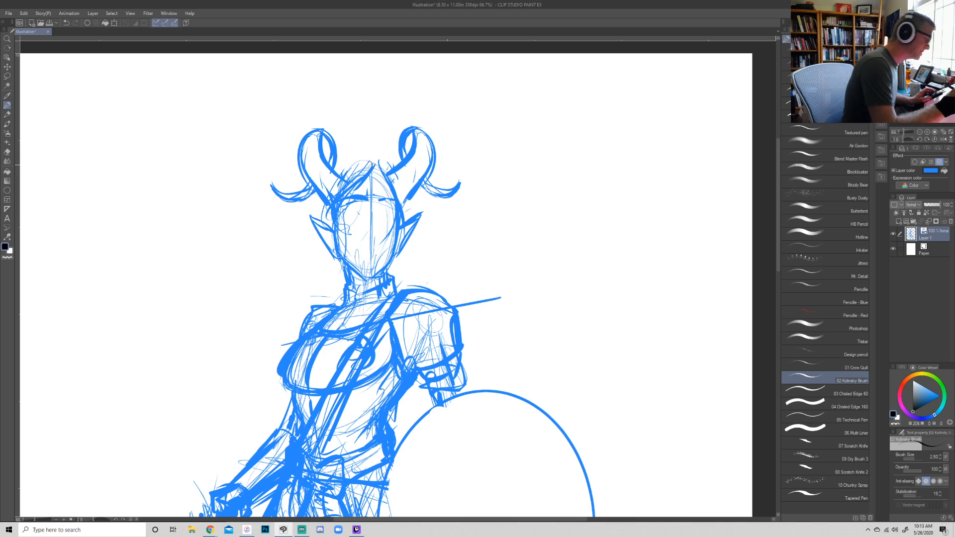
drag(340, 230, 349, 262)
drag(341, 176, 376, 168)
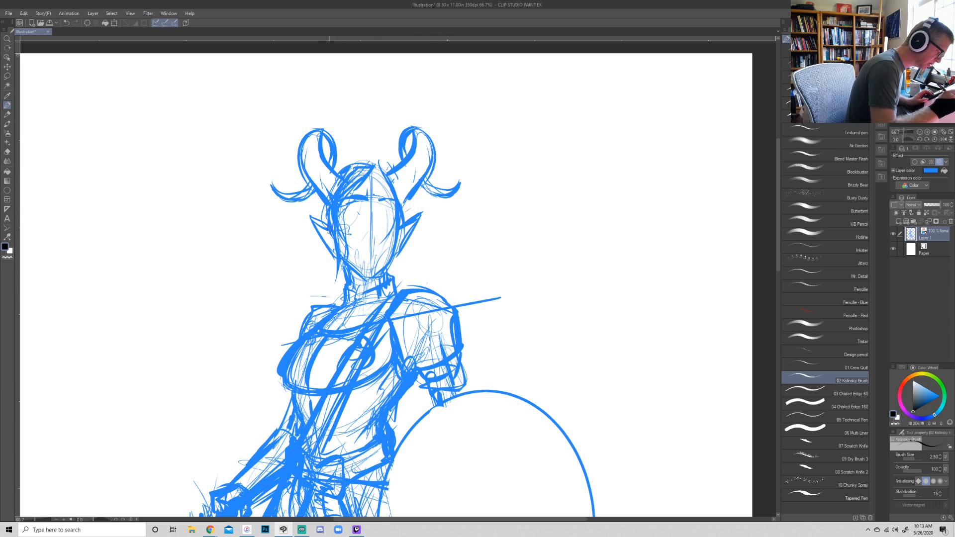
- Add a round hoop below the ear opposite the shield, and build up the hair over the crown
mouse_move(313, 250)
mouse_down()
mouse_move(332, 278)
mouse_move(314, 260)
mouse_up()
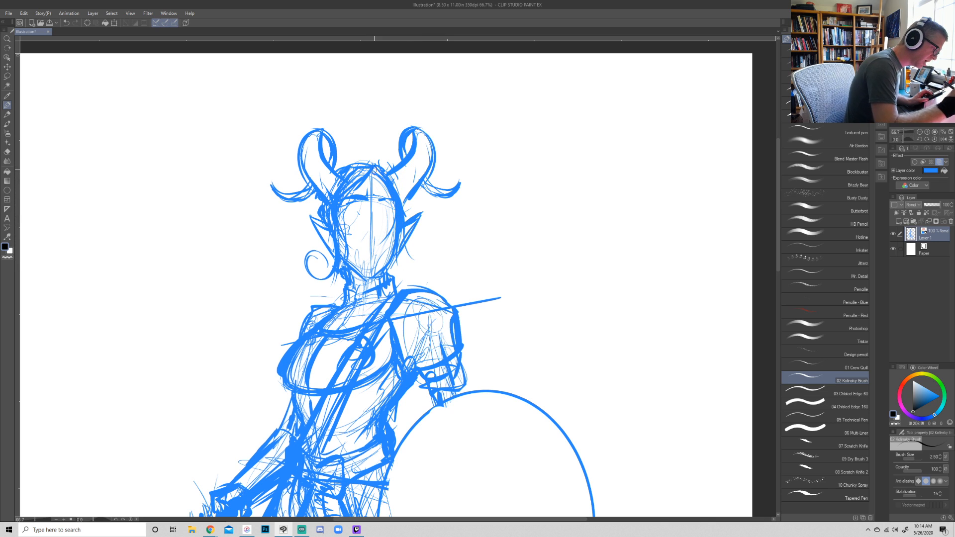
drag(387, 169, 351, 171)
drag(406, 201, 406, 220)
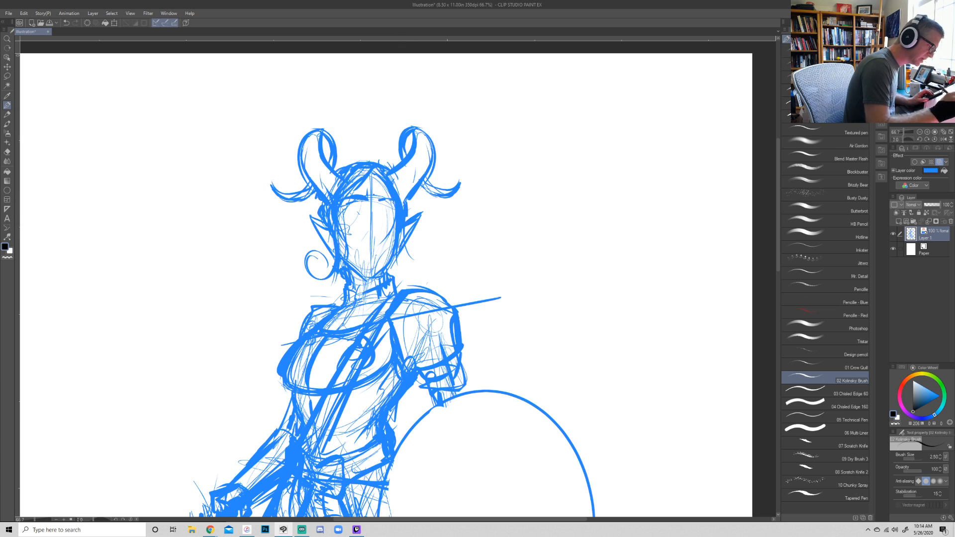
- Sketch a lock of hair falling behind the jaw and neck on the shield side
drag(392, 272, 404, 277)
drag(397, 253, 406, 284)
drag(393, 277, 402, 285)
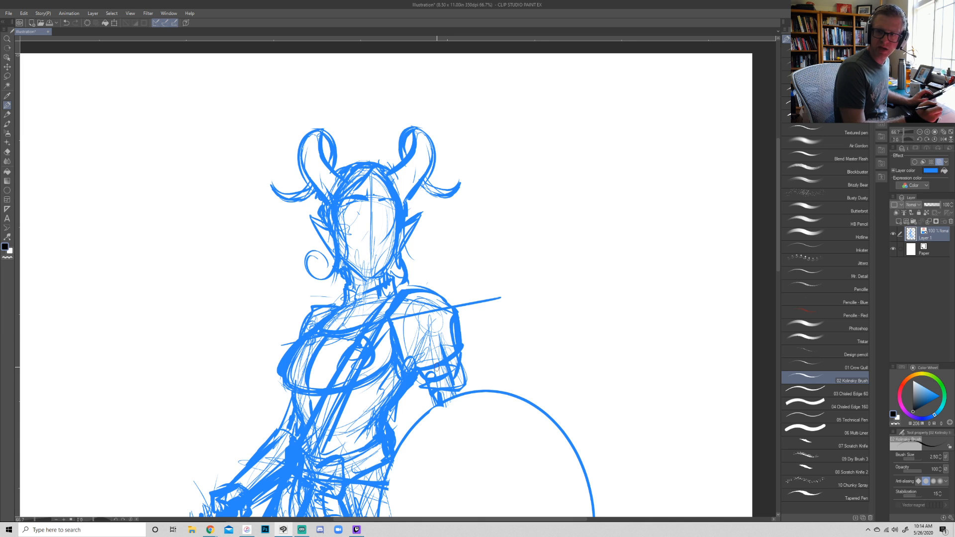
mouse_move(401, 270)
mouse_down()
mouse_move(401, 288)
mouse_move(397, 255)
mouse_move(397, 288)
mouse_up()
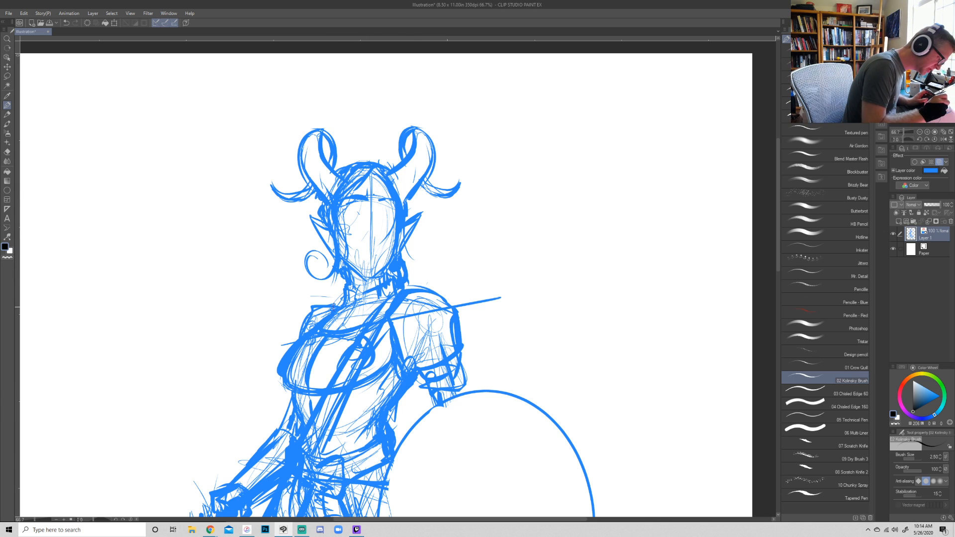
- Draw a wavy braid trailing from beside the chest outward above the lowered forearm
mouse_move(292, 397)
mouse_down()
mouse_move(213, 459)
mouse_move(289, 406)
mouse_move(281, 396)
mouse_move(214, 448)
mouse_up()
drag(229, 441, 209, 466)
drag(287, 383, 277, 394)
- Thicken the hair beside both ears and the neck, and reinforce the lower edge of the ear above the hoop
mouse_move(402, 252)
mouse_down()
mouse_move(403, 286)
mouse_move(407, 266)
mouse_up()
drag(403, 247, 406, 259)
drag(403, 208, 406, 227)
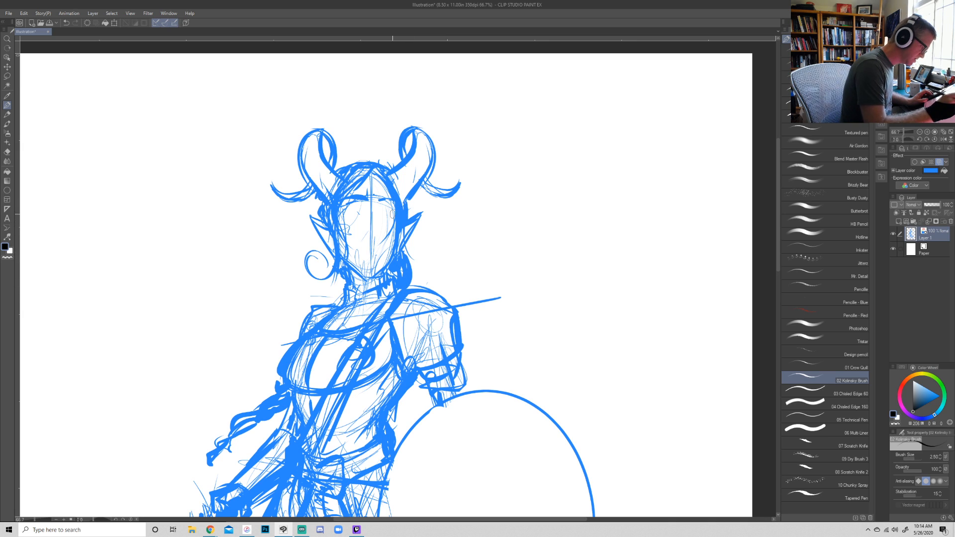
mouse_move(332, 249)
mouse_down()
mouse_move(312, 217)
mouse_move(309, 239)
mouse_up()
drag(327, 247, 332, 260)
drag(322, 211, 317, 202)
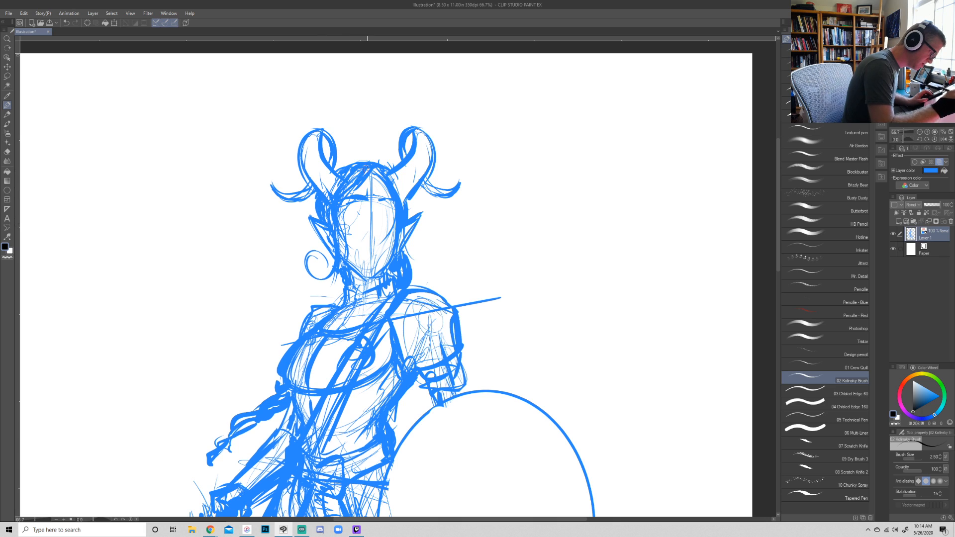
- Sketch the eyes, the nose and a slightly smiling mouth line on the face
mouse_move(340, 208)
mouse_down()
mouse_move(366, 205)
mouse_move(358, 206)
mouse_up()
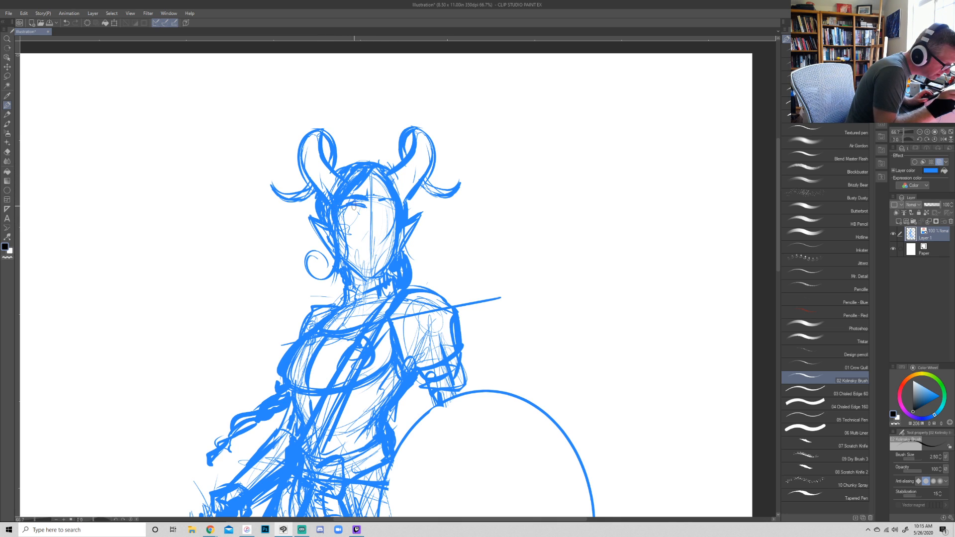
drag(343, 211, 394, 205)
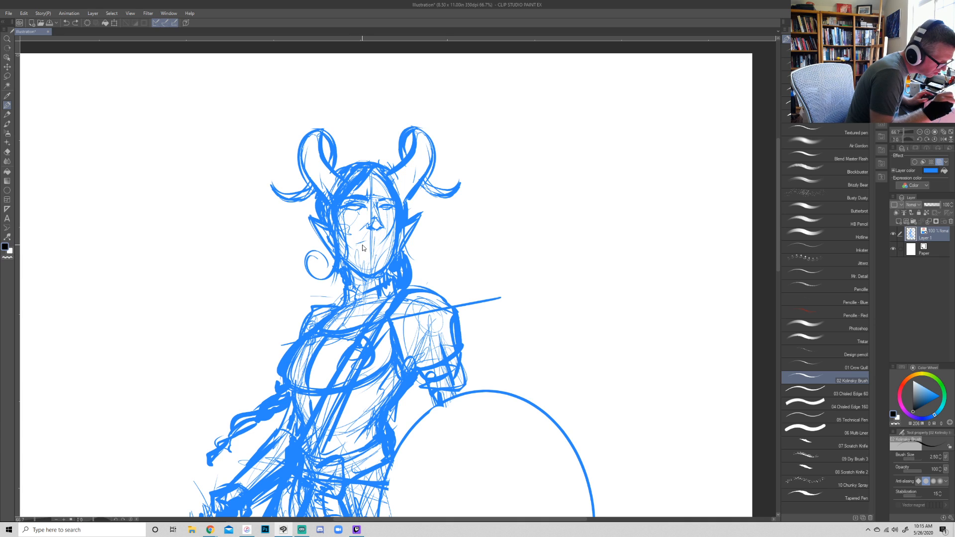
drag(355, 244, 374, 241)
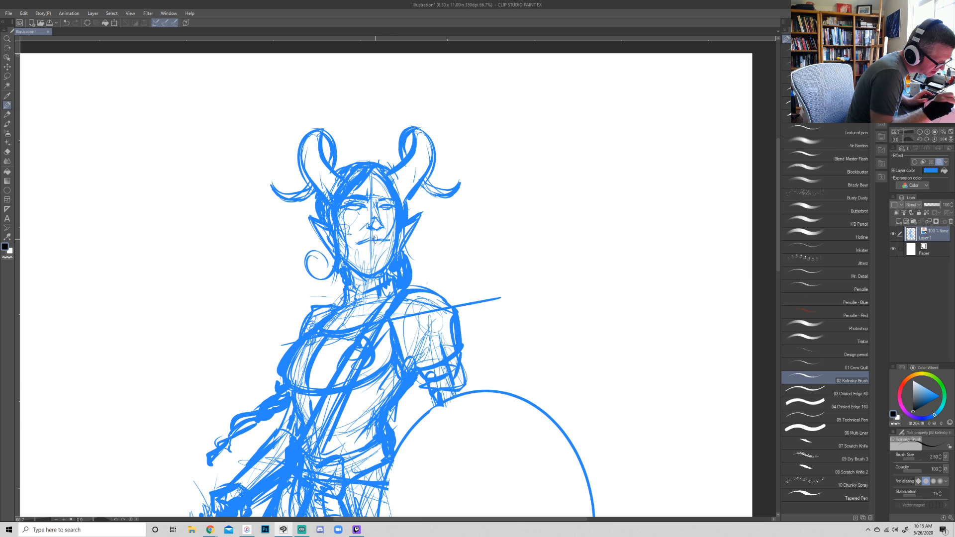
drag(374, 239, 354, 242)
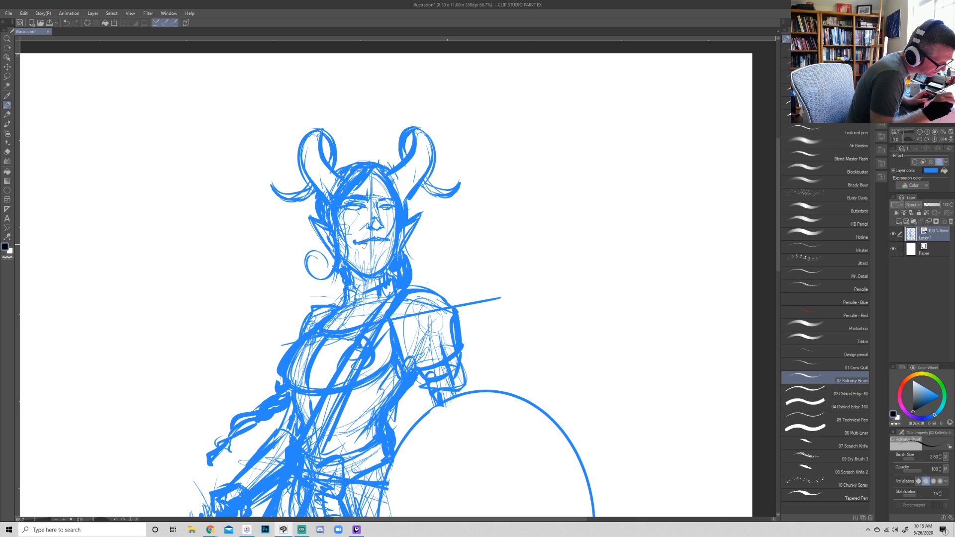
- Fill out the lips and redraw a shorter chin and jawline, erasing the excess lines below
drag(363, 244, 384, 242)
mouse_move(368, 247)
mouse_down()
mouse_move(390, 257)
mouse_move(363, 273)
mouse_up()
mouse_move(344, 257)
mouse_down()
mouse_move(377, 270)
mouse_move(369, 276)
mouse_move(388, 264)
mouse_move(350, 279)
mouse_up()
key(e)
key(p)
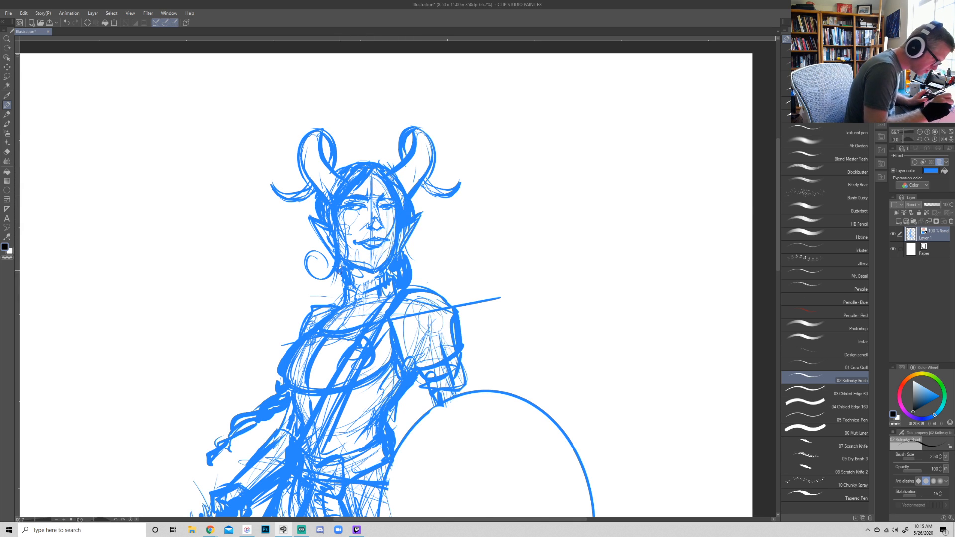
- Add an inner rim to the shield by outlining an elliptical selection just inside its edge, then deselect
click(920, 132)
click(920, 132)
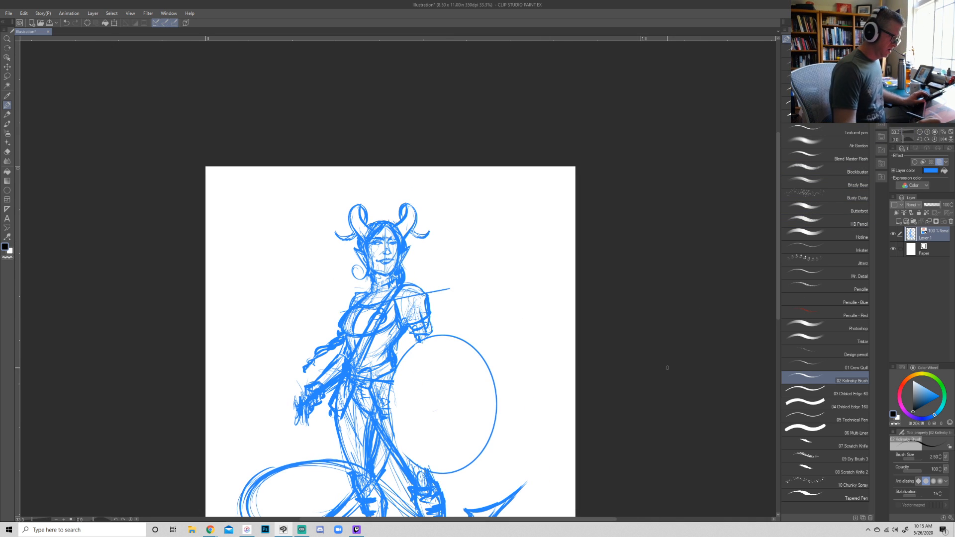
click(920, 132)
drag(631, 362, 636, 271)
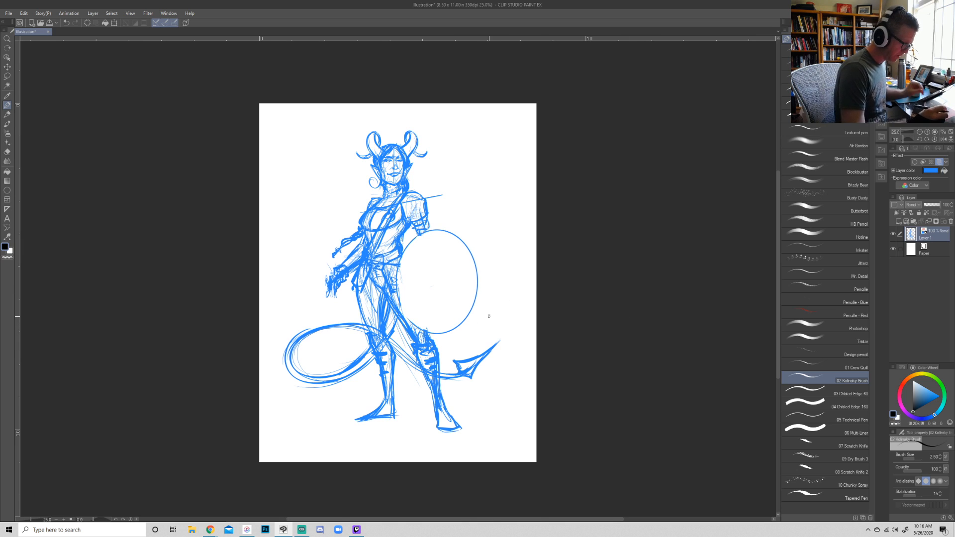
key(m)
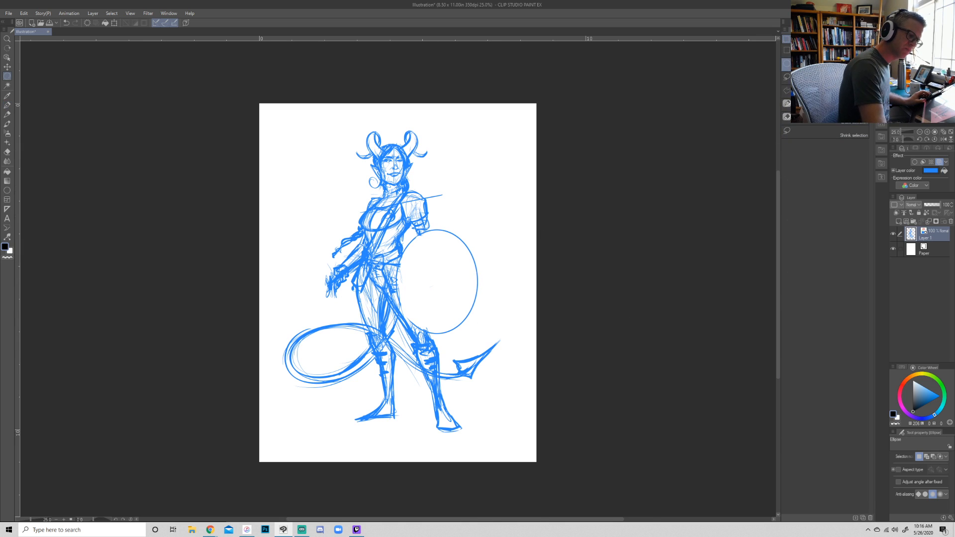
mouse_move(401, 235)
mouse_down()
mouse_move(474, 340)
mouse_move(476, 328)
mouse_up()
drag(451, 292, 453, 293)
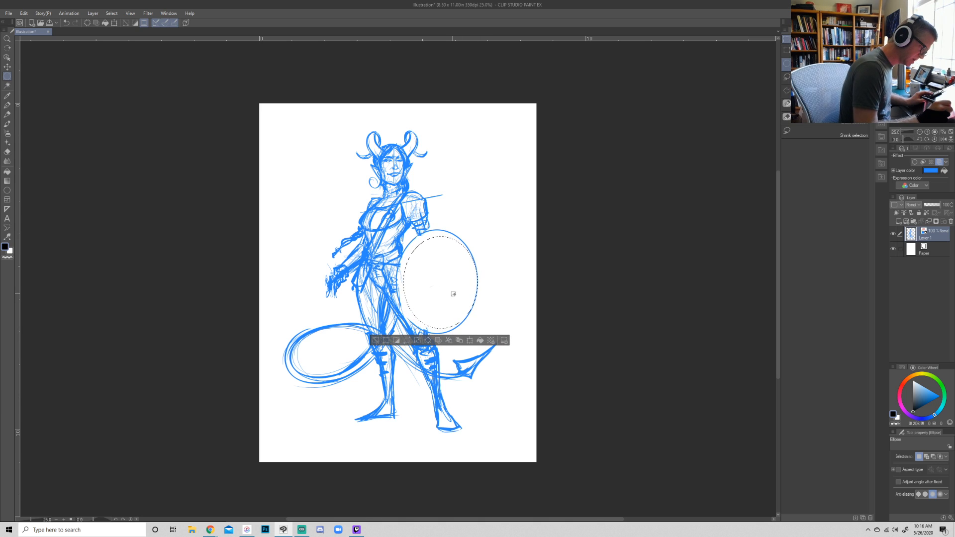
click(23, 14)
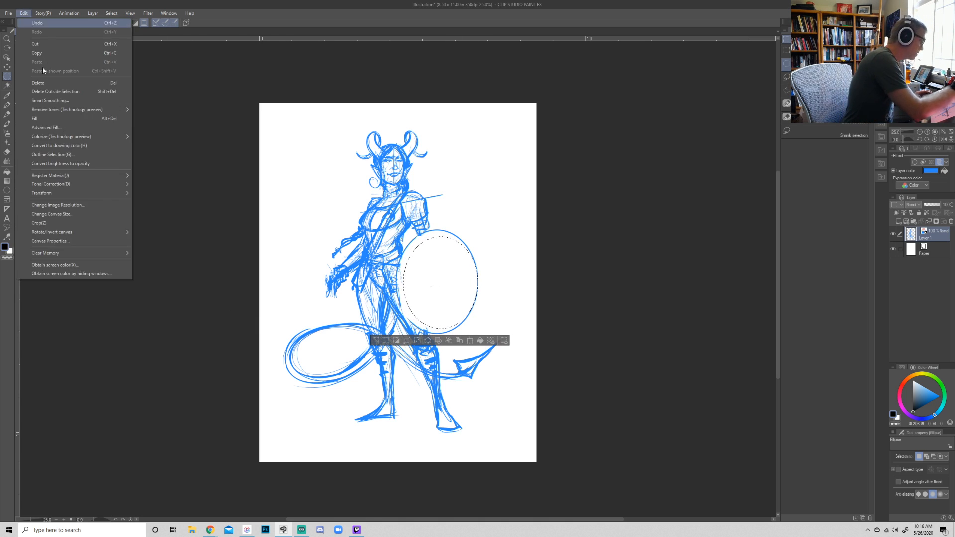
click(73, 155)
click(550, 117)
key(ctrl+d)
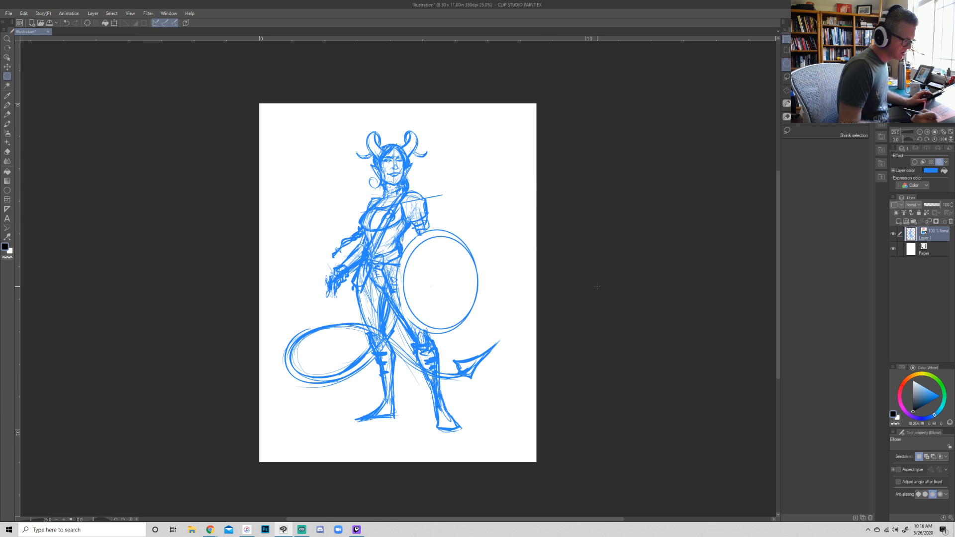
key(p)
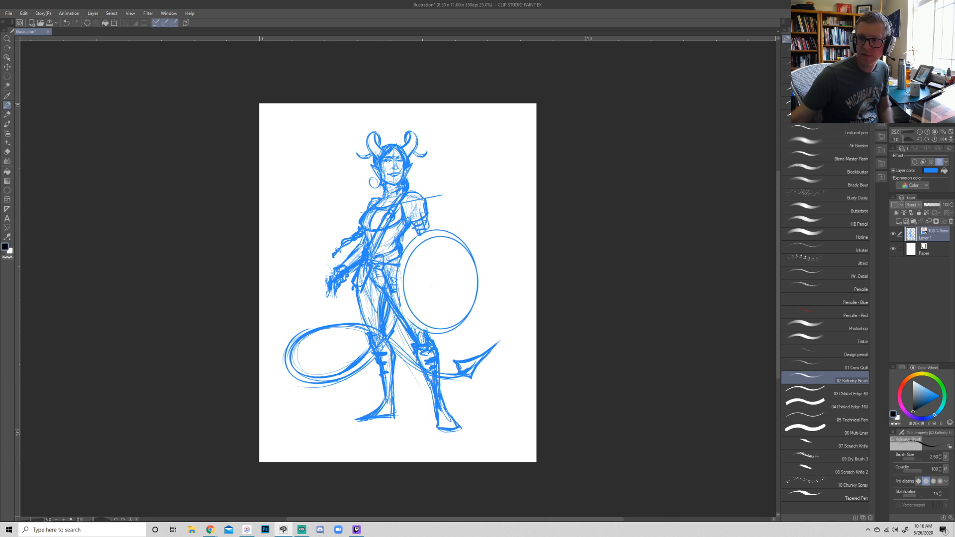
key(alt+Tab)
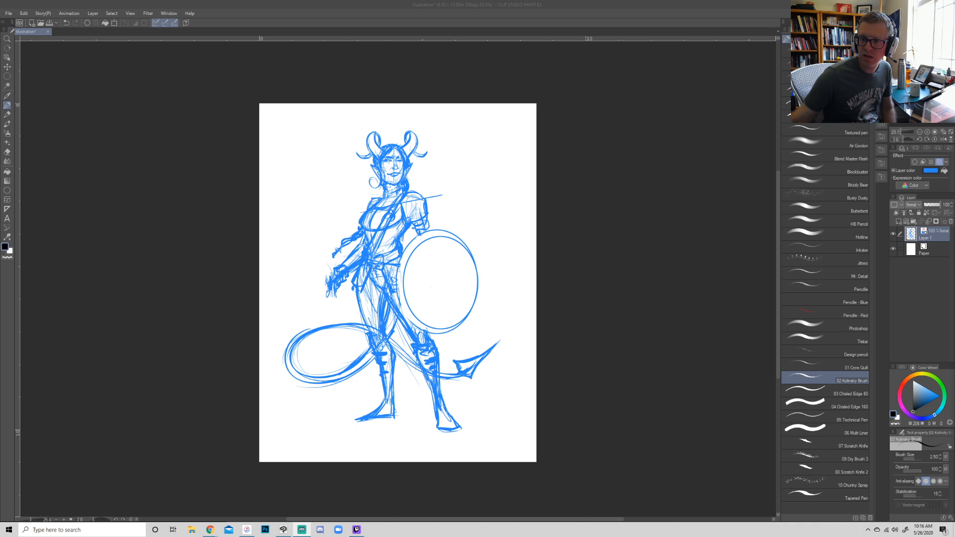
key(alt+Tab)
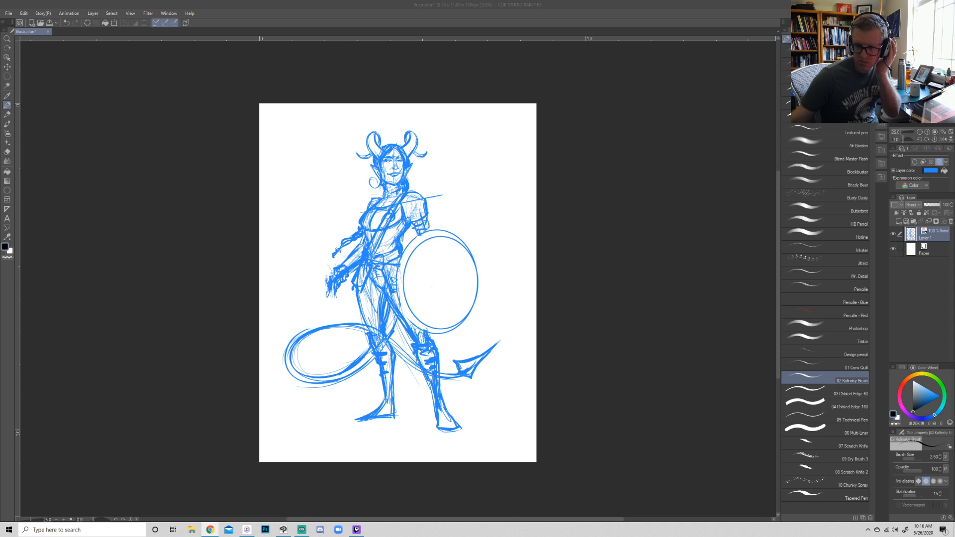
key(alt+Tab)
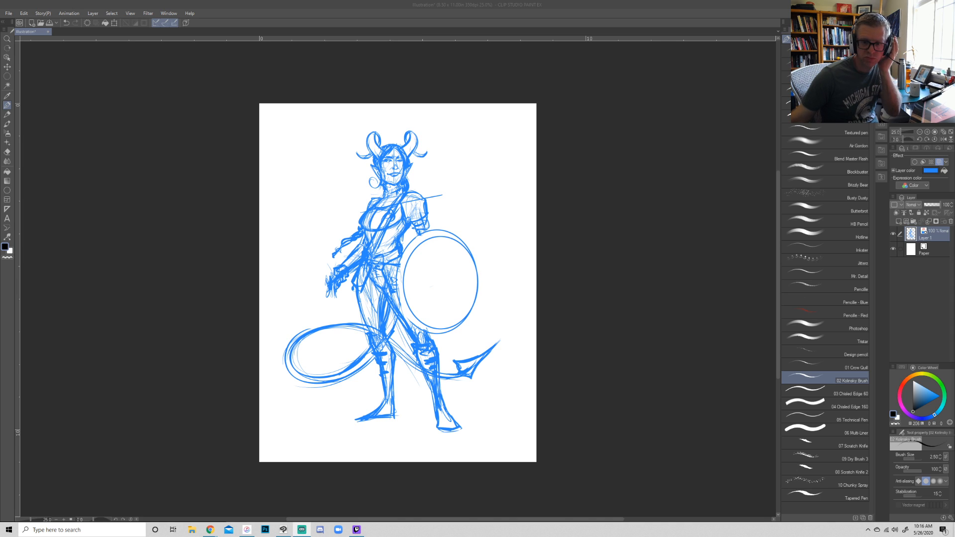
key(alt+Tab)
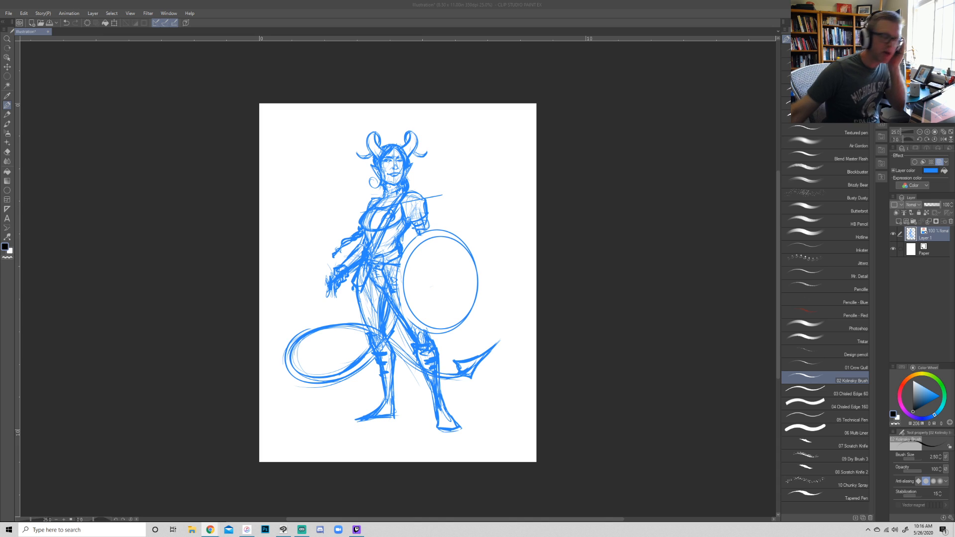
key(alt+Tab)
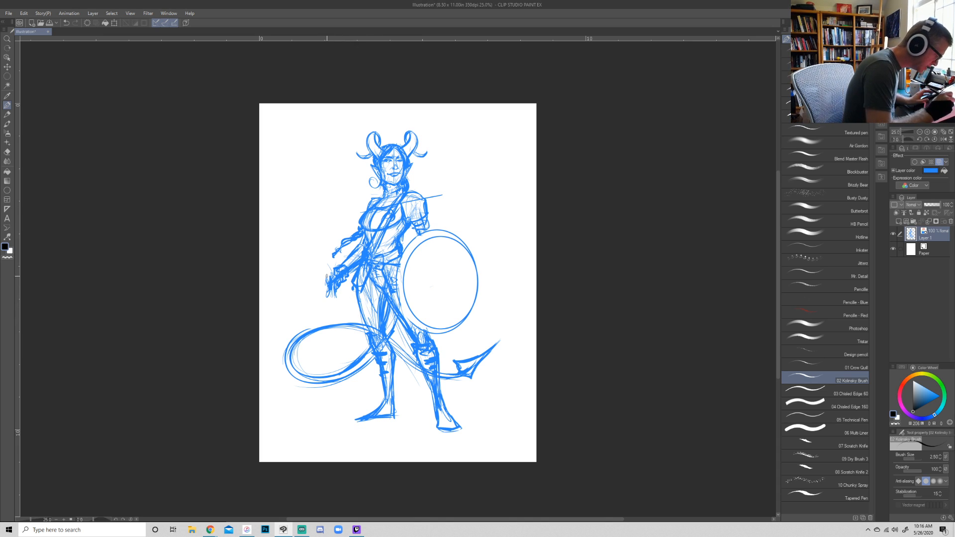
- Try roughing in a sword blade slanting down from the free hand, shifting the figure across the page to make room
drag(327, 277, 334, 300)
mouse_move(285, 320)
mouse_down()
mouse_move(337, 261)
mouse_move(240, 365)
mouse_up()
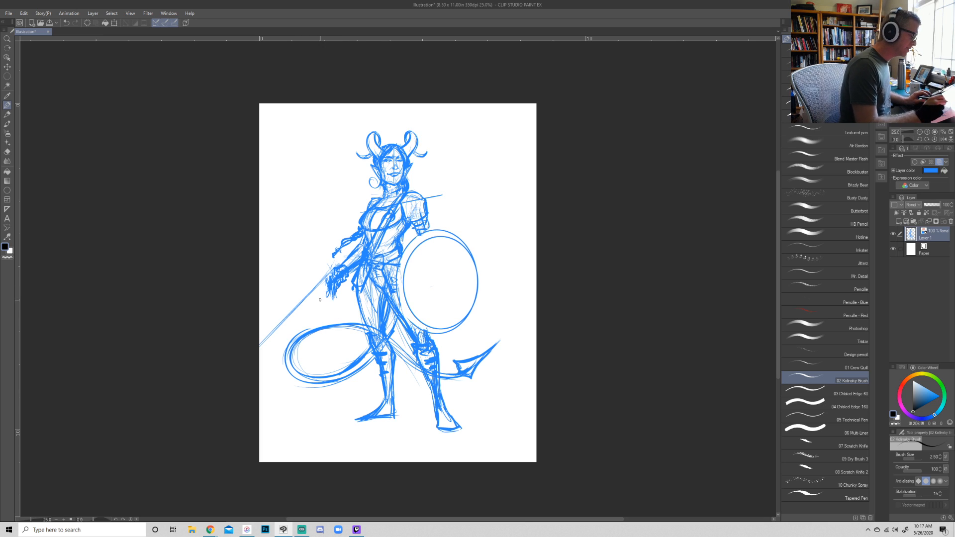
mouse_move(427, 346)
mouse_down()
mouse_move(456, 340)
mouse_move(448, 352)
mouse_up()
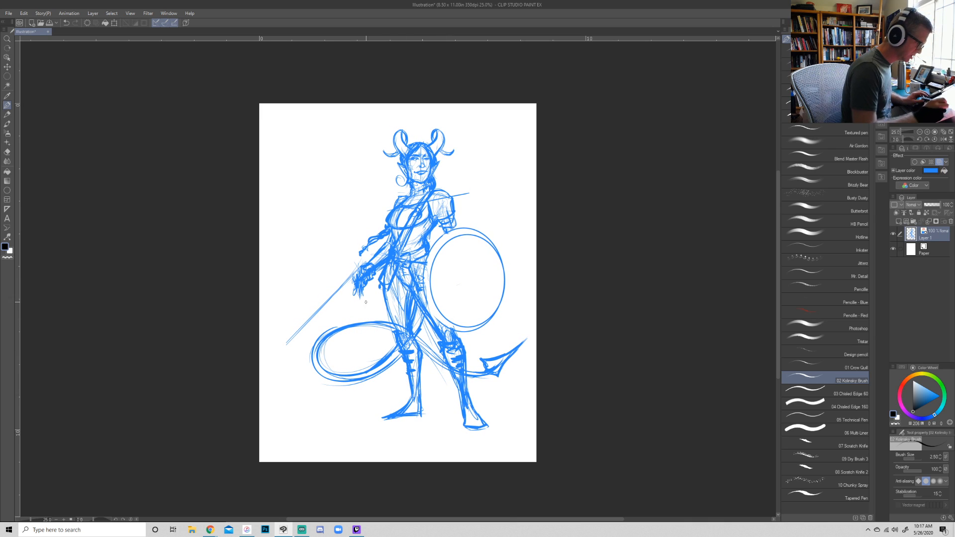
drag(352, 275, 260, 355)
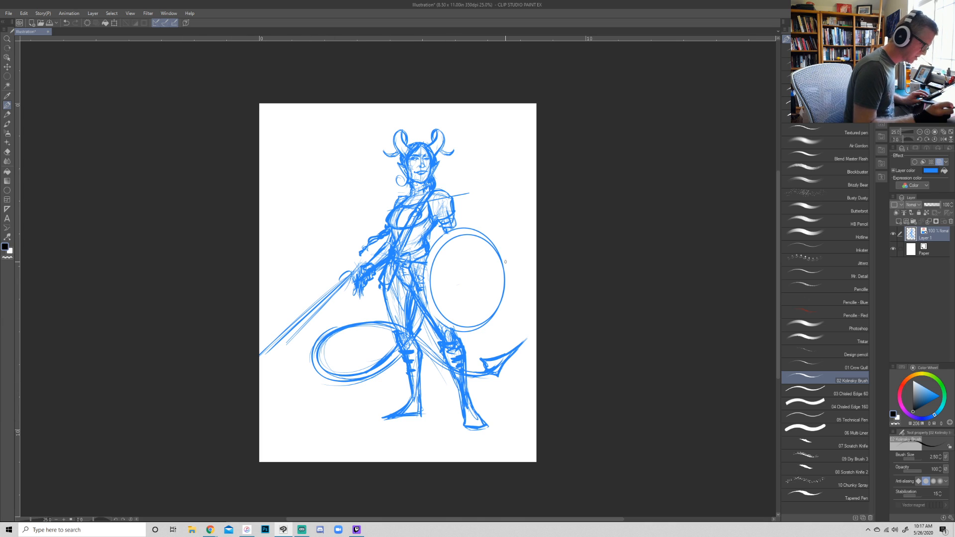
- Scale the whole drawing down slightly and reposition it on the page
key(e)
key(ctrl+t)
mouse_move(528, 128)
mouse_down()
mouse_move(500, 164)
mouse_move(514, 165)
mouse_up()
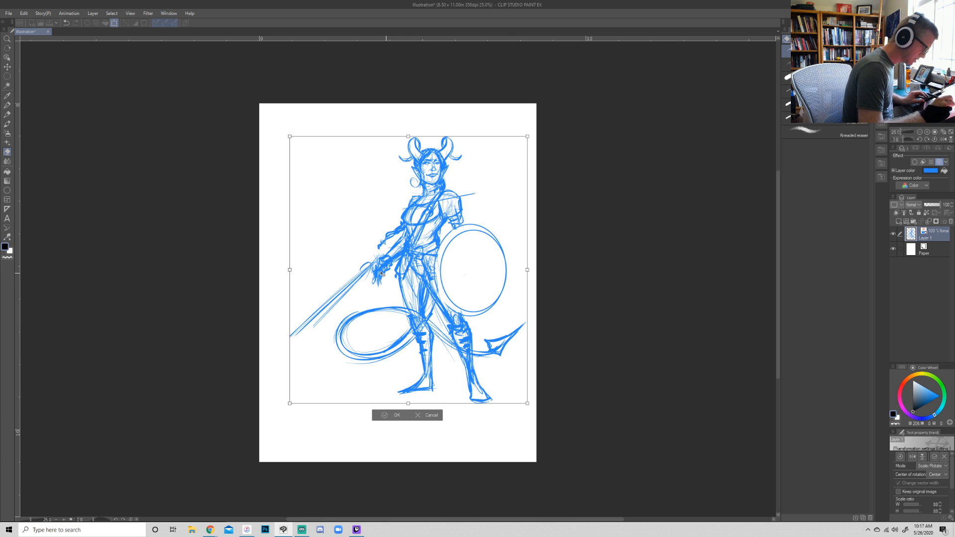
key(Return)
- Try a longer straight blade from the hand to the page edge, then erase its outer lines down to one center line
key(p)
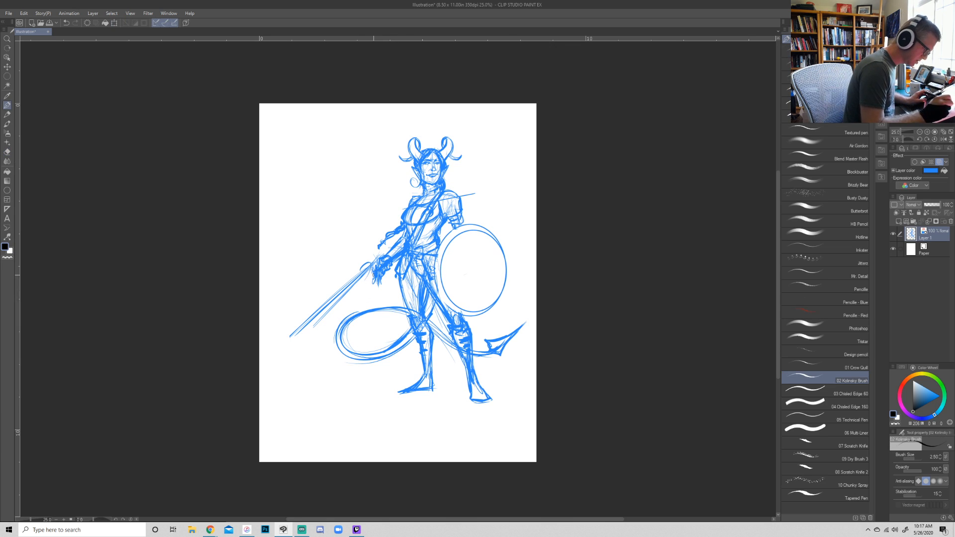
click(376, 273)
shift+click(267, 367)
mouse_move(263, 368)
mouse_down()
mouse_move(346, 269)
mouse_move(258, 371)
mouse_move(367, 261)
mouse_up()
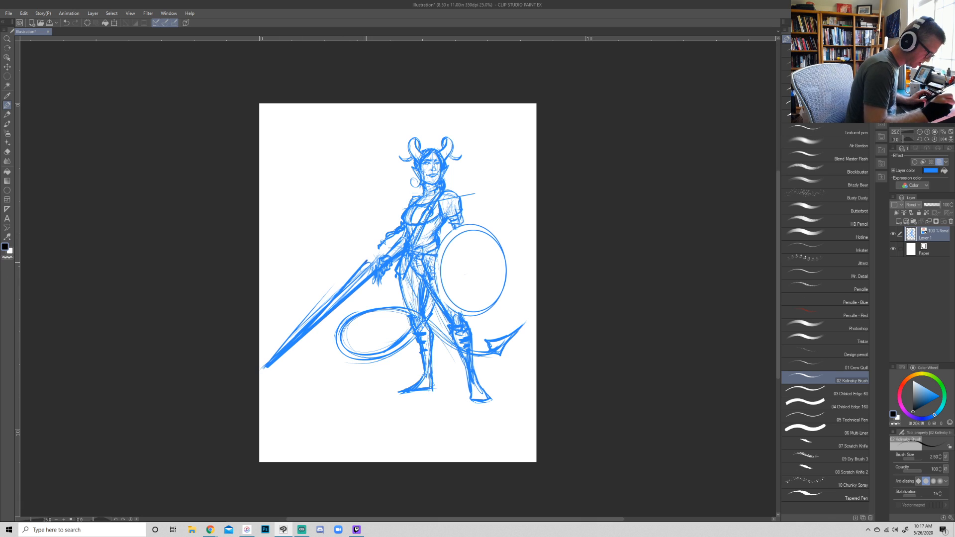
key(ctrl+z)
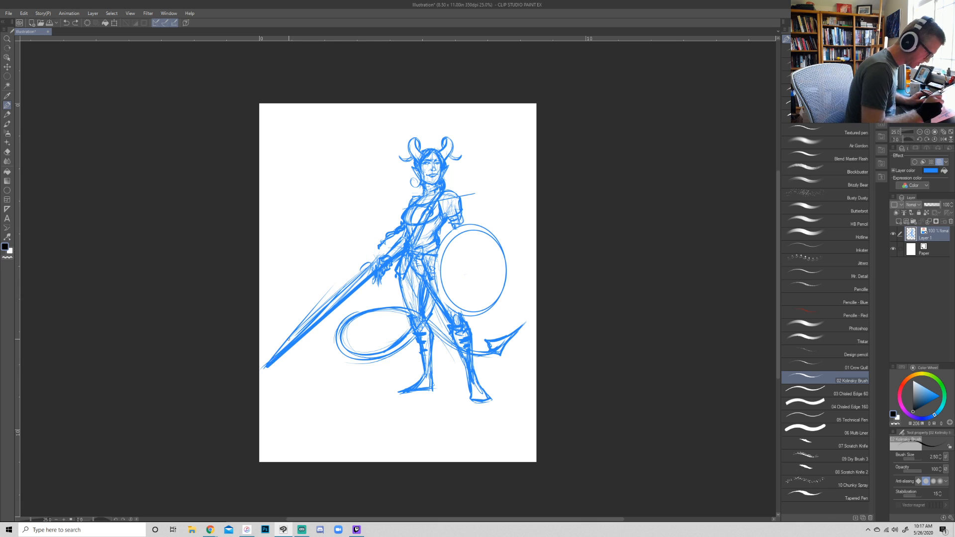
key(e)
mouse_move(360, 265)
mouse_down()
mouse_move(370, 260)
mouse_move(281, 350)
mouse_move(362, 268)
mouse_move(353, 281)
mouse_up()
key(p)
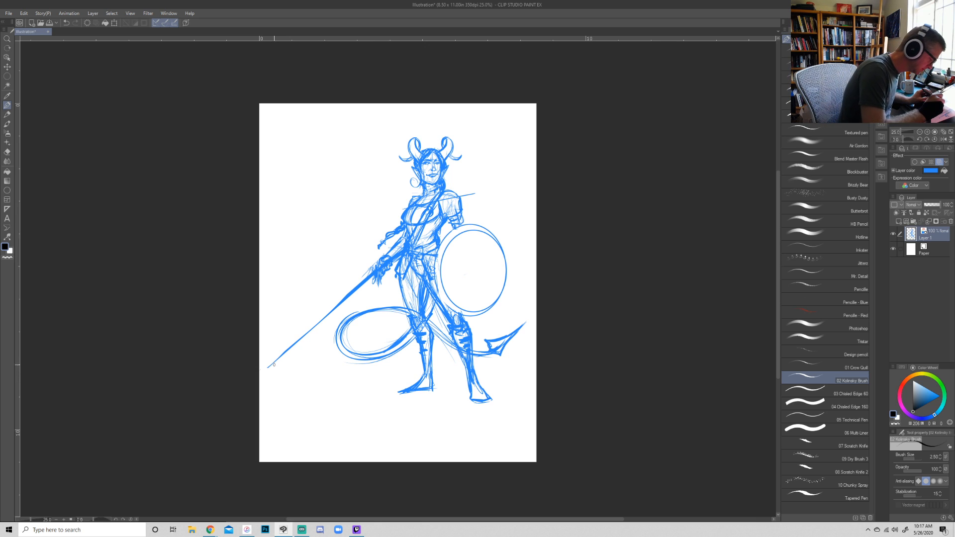
- Try redrawing the downward-pointing sword with a wide blade that tapers to the page edge
drag(264, 369, 362, 269)
mouse_move(334, 301)
mouse_down()
mouse_move(378, 255)
mouse_move(315, 334)
mouse_up()
drag(264, 368, 371, 292)
mouse_move(285, 354)
mouse_down()
mouse_move(377, 281)
mouse_move(274, 368)
mouse_up()
drag(338, 319, 259, 381)
drag(309, 327, 259, 377)
mouse_move(292, 345)
mouse_down()
mouse_move(371, 270)
mouse_move(256, 383)
mouse_move(377, 287)
mouse_move(279, 351)
mouse_up()
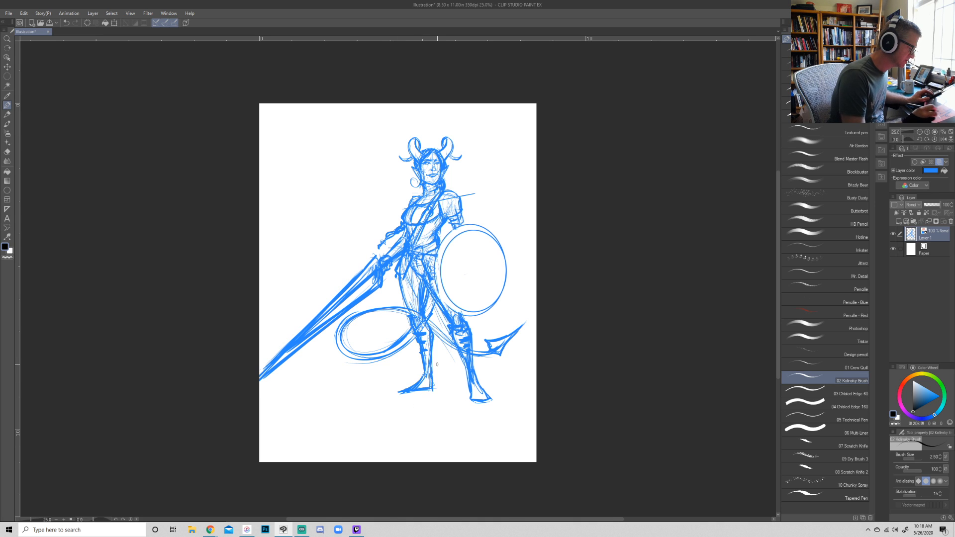
- Shift the figure lower on the page and erase the downward-pointing sword
drag(460, 327, 463, 351)
key(e)
mouse_move(264, 404)
mouse_down()
mouse_move(381, 309)
mouse_move(375, 279)
mouse_move(368, 297)
mouse_move(369, 288)
mouse_move(379, 306)
mouse_up()
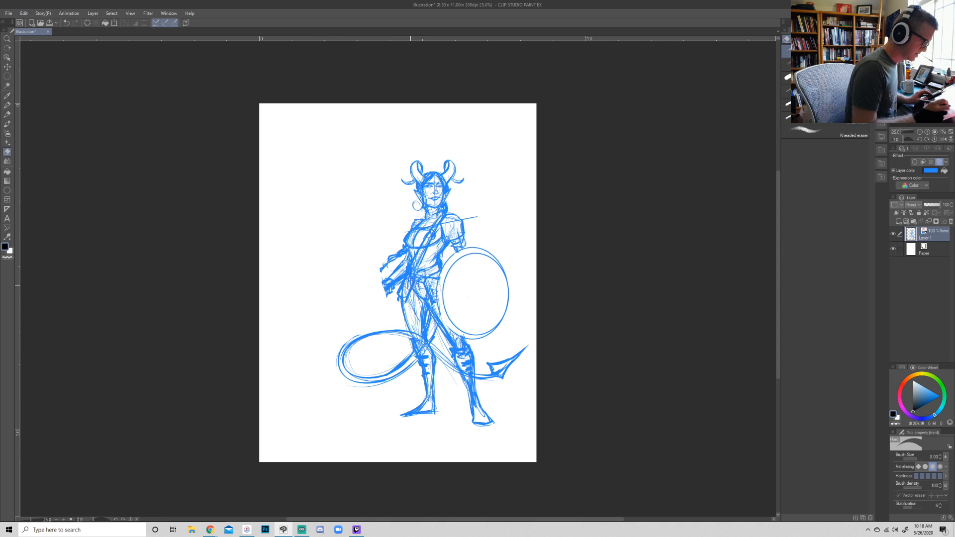
- Sketch a long weapon shaft from the gripping hand down behind the legs, with a short crossguard above the hand
key(p)
mouse_move(381, 277)
mouse_down()
mouse_move(374, 292)
mouse_move(390, 283)
mouse_move(376, 288)
mouse_move(393, 298)
mouse_move(378, 283)
mouse_move(385, 289)
mouse_move(375, 290)
mouse_move(404, 318)
mouse_up()
drag(435, 368, 455, 397)
mouse_move(412, 338)
mouse_down()
mouse_move(386, 294)
mouse_move(391, 272)
mouse_move(368, 287)
mouse_up()
drag(368, 286, 388, 272)
drag(423, 343, 390, 298)
drag(435, 369, 455, 401)
key(r)
drag(632, 331, 404, 488)
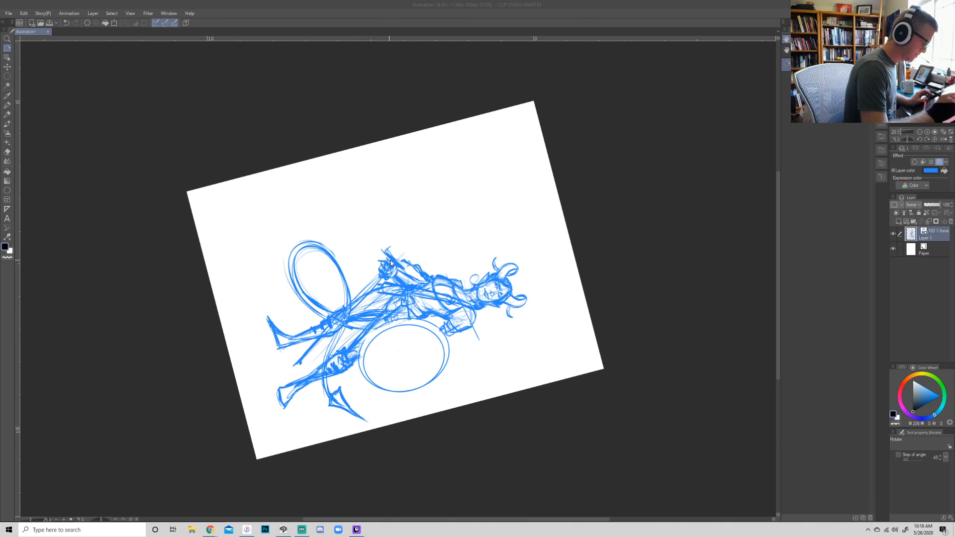
key(p)
mouse_move(391, 254)
mouse_down()
mouse_move(398, 247)
mouse_move(387, 256)
mouse_up()
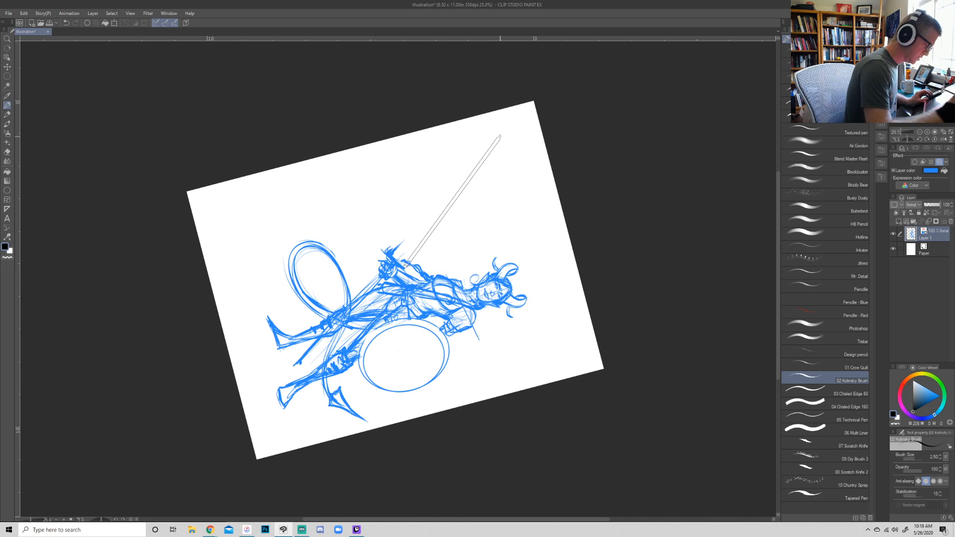
- Try outlining an upward-pointing blade with two thin straight lines that meet at the page corner
key([)
key([)
key([)
key([)
key([)
key([)
shift+click(530, 104)
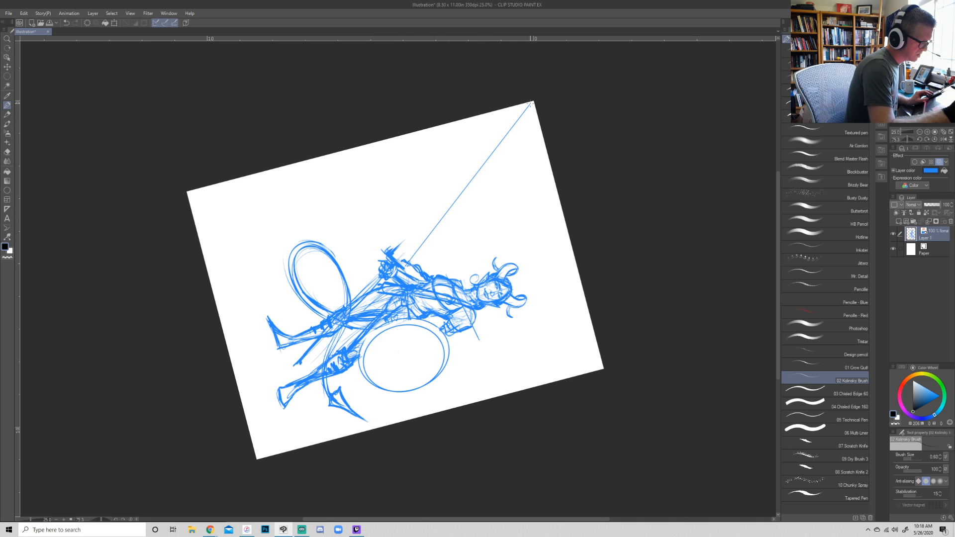
shift+click(387, 250)
- Draw a heavier straight blade line from just inside the page corner to the crossguard, and erase the earlier thin outline
key(r)
drag(592, 412, 603, 241)
drag(387, 245, 389, 251)
key(p)
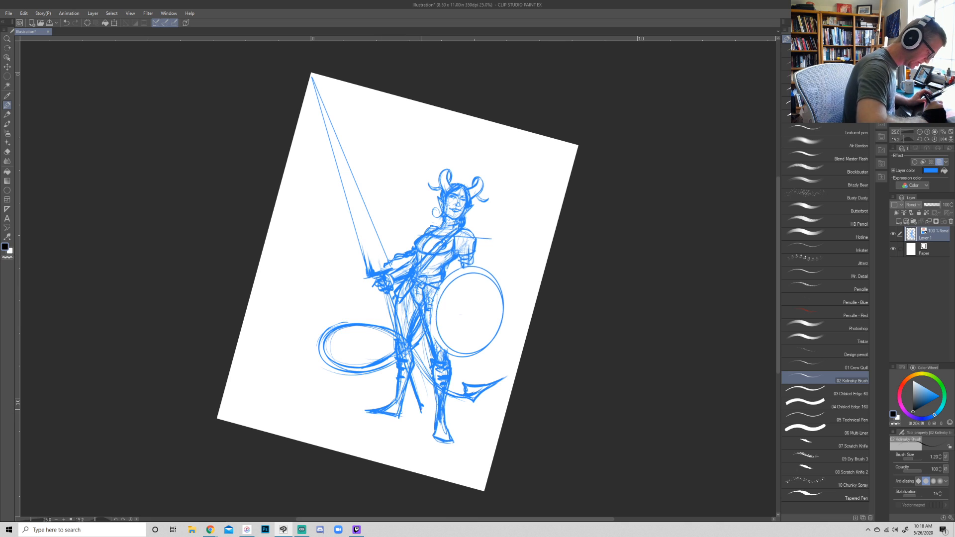
shift+click(320, 78)
shift+click(381, 276)
key(e)
mouse_move(312, 76)
mouse_down()
mouse_move(348, 218)
mouse_move(357, 212)
mouse_move(356, 164)
mouse_move(389, 255)
mouse_up()
- Add straight blade edges on both sides of the center line, converging at the tip
key(p)
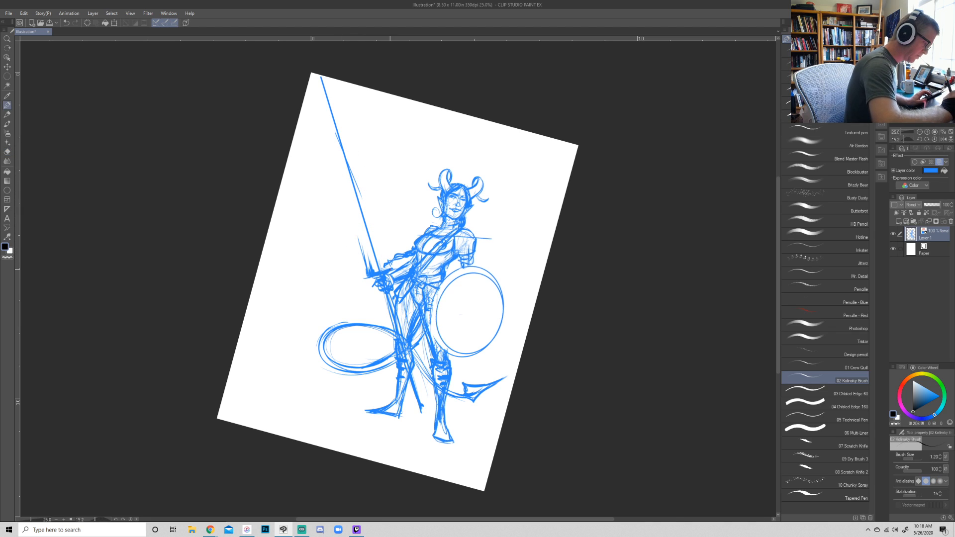
click(389, 270)
shift+click(321, 78)
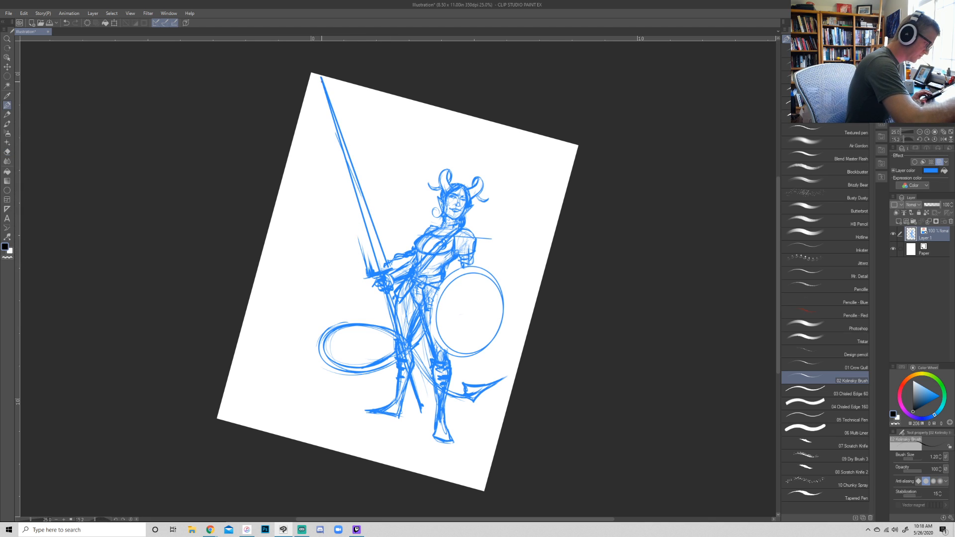
shift+click(368, 271)
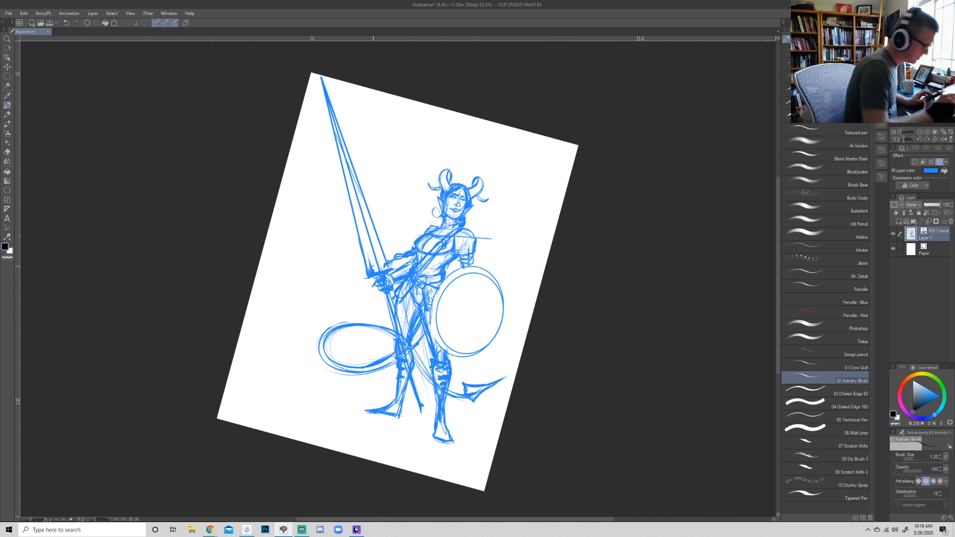
- Sketch a flared collar with pointed prongs around the base of the blade above the crossguard
mouse_move(367, 274)
mouse_down()
mouse_move(353, 236)
mouse_move(367, 248)
mouse_move(369, 202)
mouse_move(369, 215)
mouse_up()
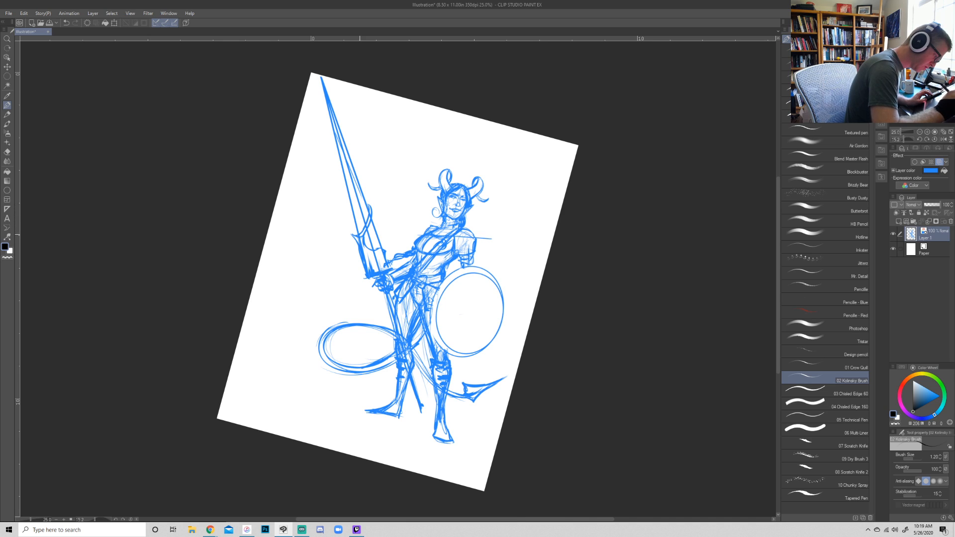
drag(381, 250, 371, 232)
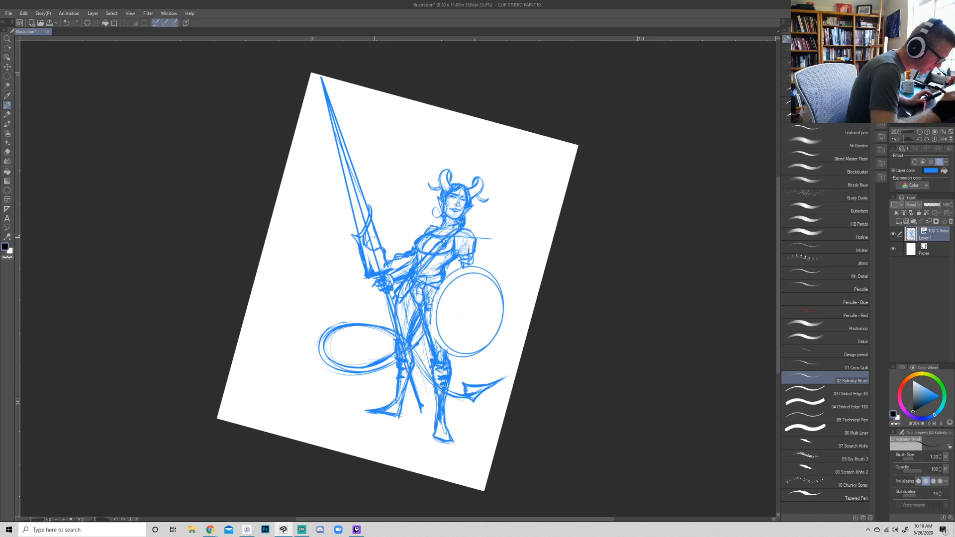
drag(378, 232, 381, 219)
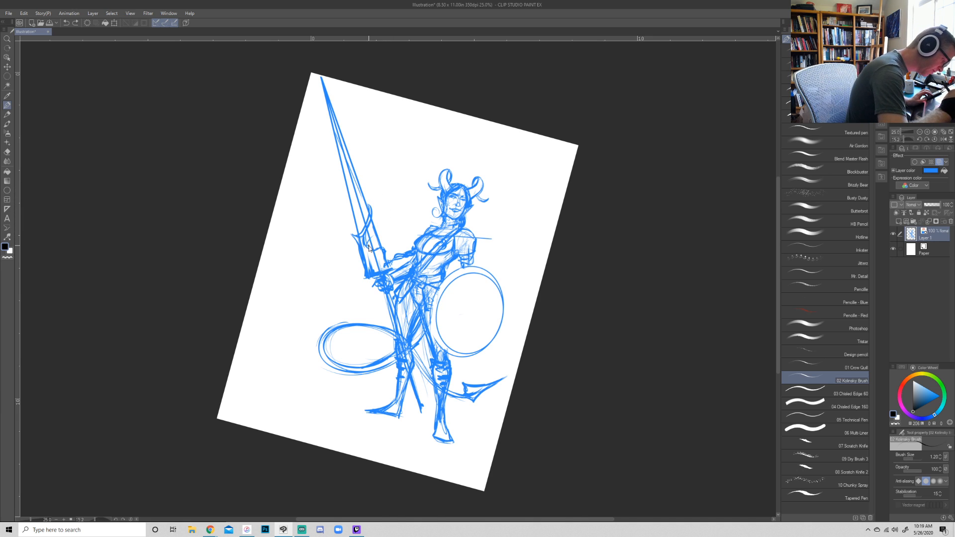
drag(362, 231, 366, 213)
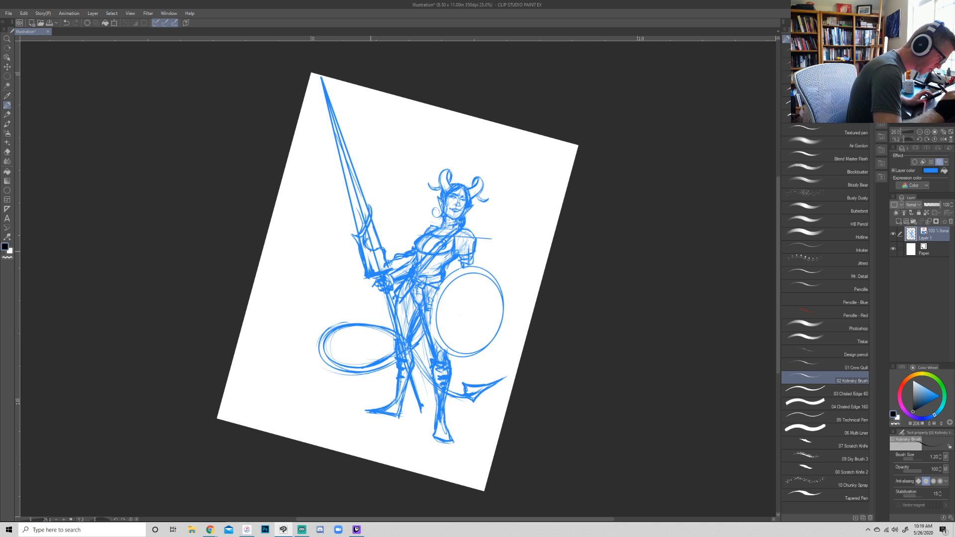
- Fade the blue sketch layer to about 36% opacity and add a new layer above it for inking
key(r)
mouse_move(618, 362)
mouse_down()
mouse_move(637, 324)
mouse_move(632, 318)
mouse_move(621, 333)
mouse_move(622, 322)
mouse_move(626, 329)
mouse_up()
key(p)
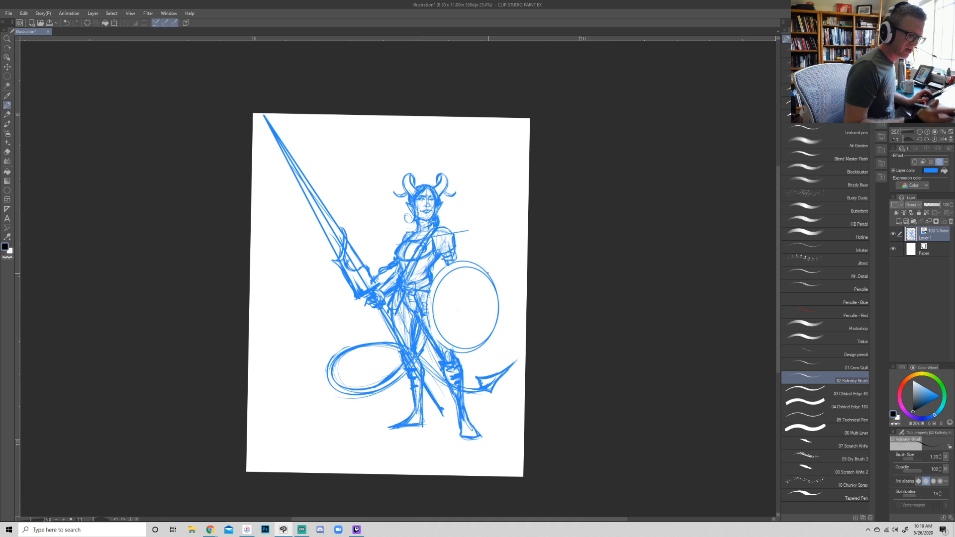
click(928, 132)
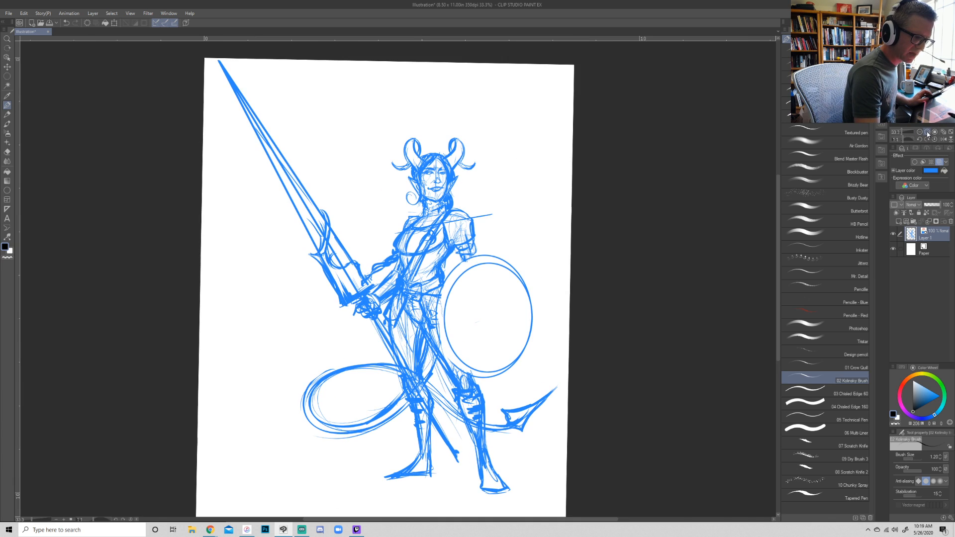
click(932, 206)
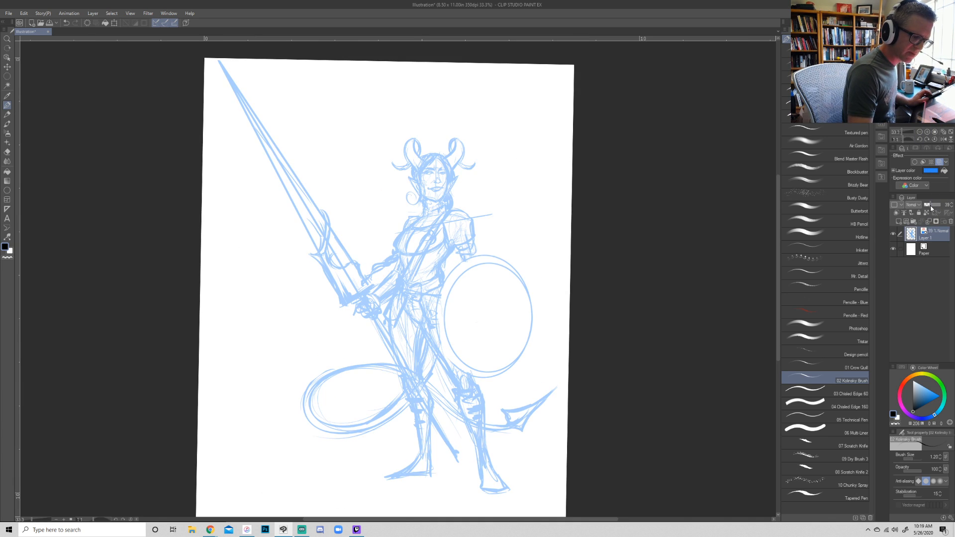
click(899, 222)
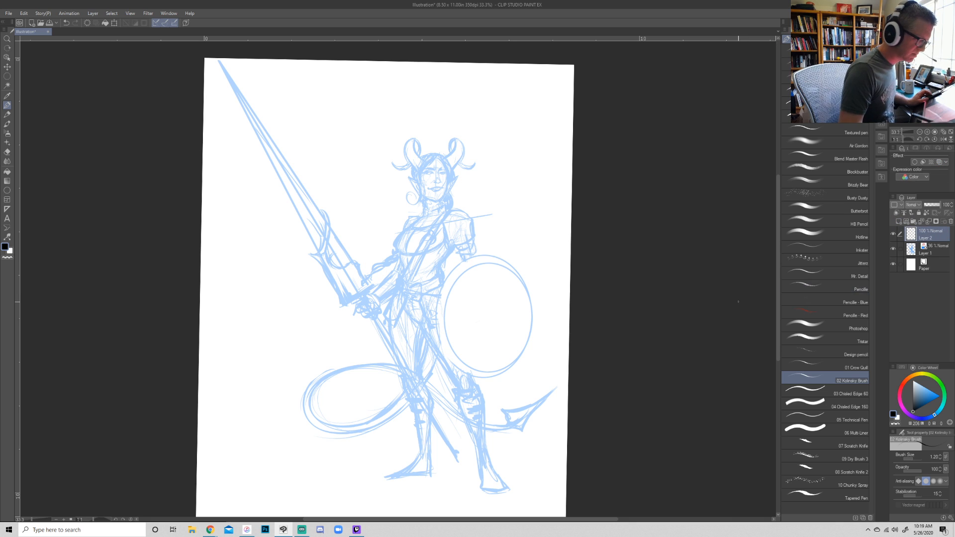
- Ink a tapering black hair lock from the center parting down the side of the face, ending in a curl
click(928, 132)
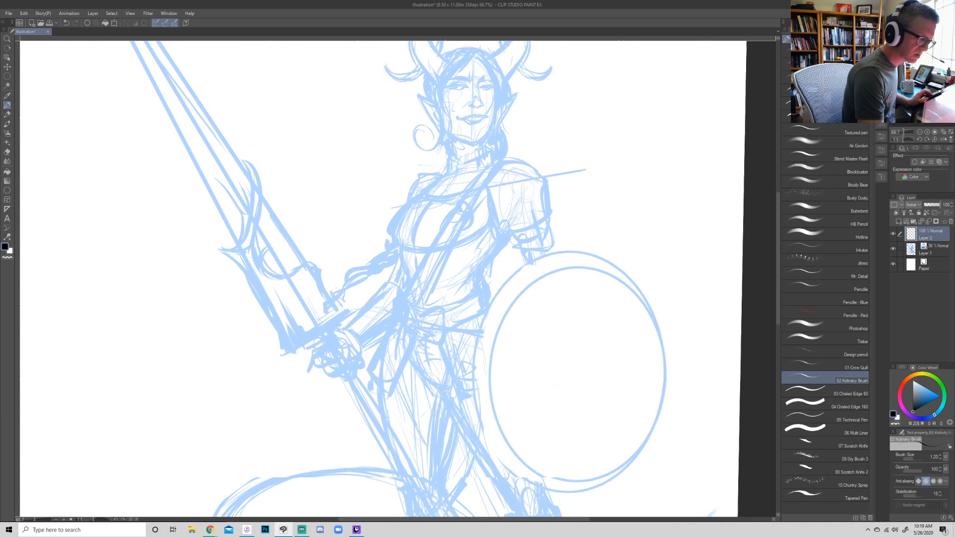
click(927, 133)
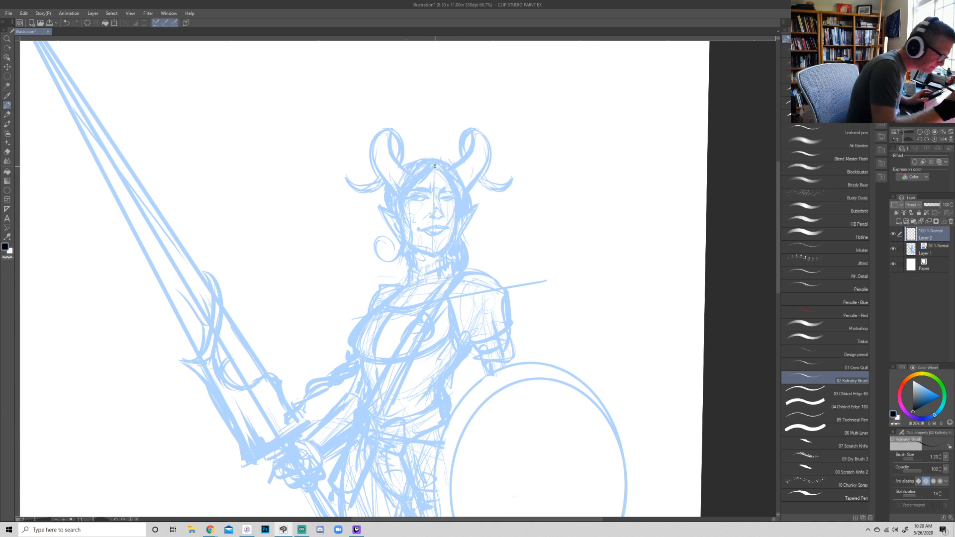
mouse_move(436, 162)
mouse_down()
mouse_move(410, 199)
mouse_move(419, 189)
mouse_move(408, 234)
mouse_move(422, 232)
mouse_up()
mouse_move(414, 193)
mouse_down()
mouse_move(386, 257)
mouse_move(398, 245)
mouse_move(399, 204)
mouse_move(401, 228)
mouse_move(412, 184)
mouse_up()
drag(402, 229, 417, 178)
mouse_move(403, 238)
mouse_down()
mouse_move(405, 193)
mouse_move(425, 175)
mouse_up()
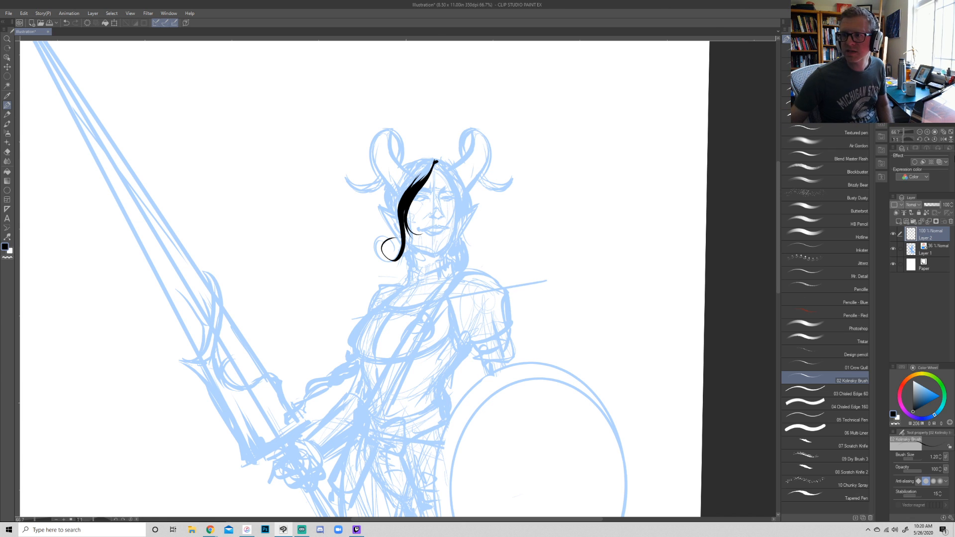
- Ink further black hair strands from the parting back toward the ear beside the curled lock
key(alt+Tab)
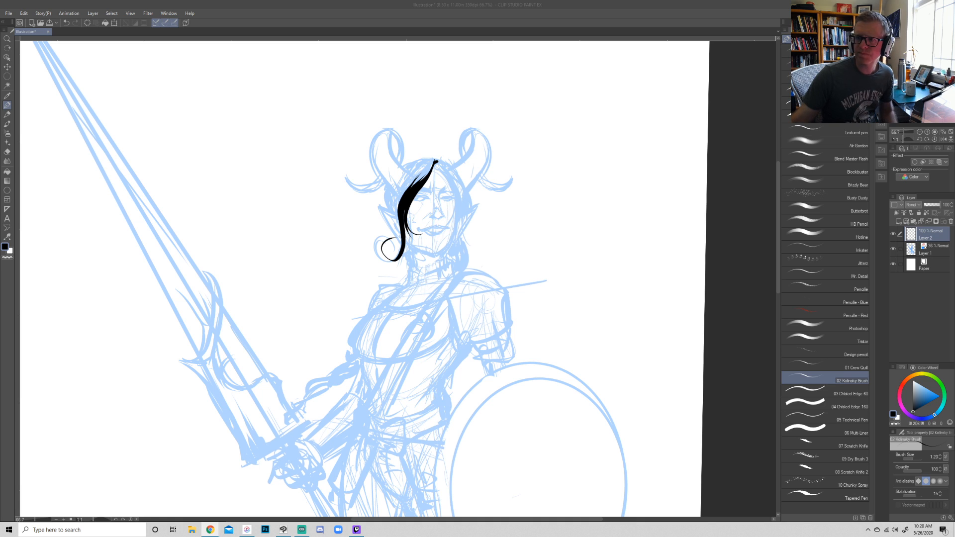
click(435, 162)
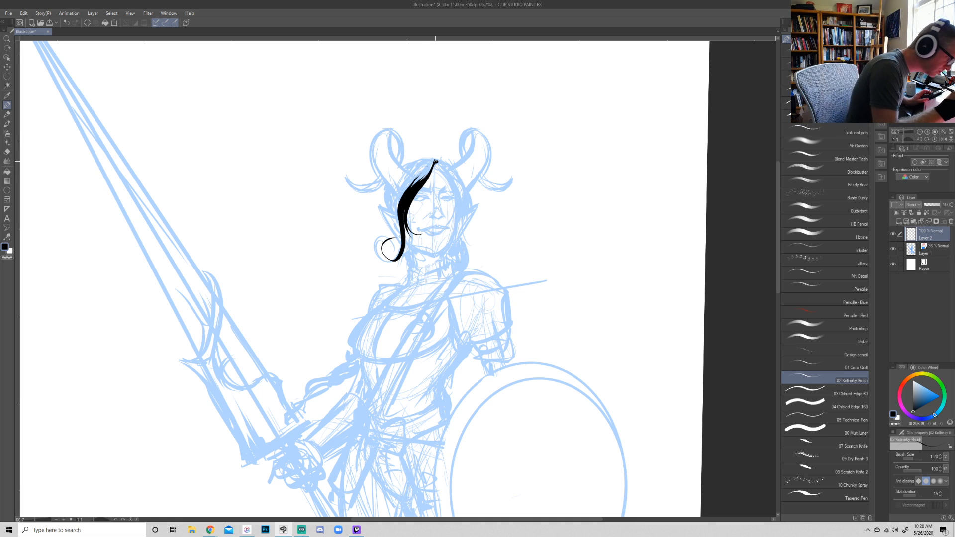
mouse_move(427, 163)
mouse_down()
mouse_move(395, 201)
mouse_move(394, 215)
mouse_up()
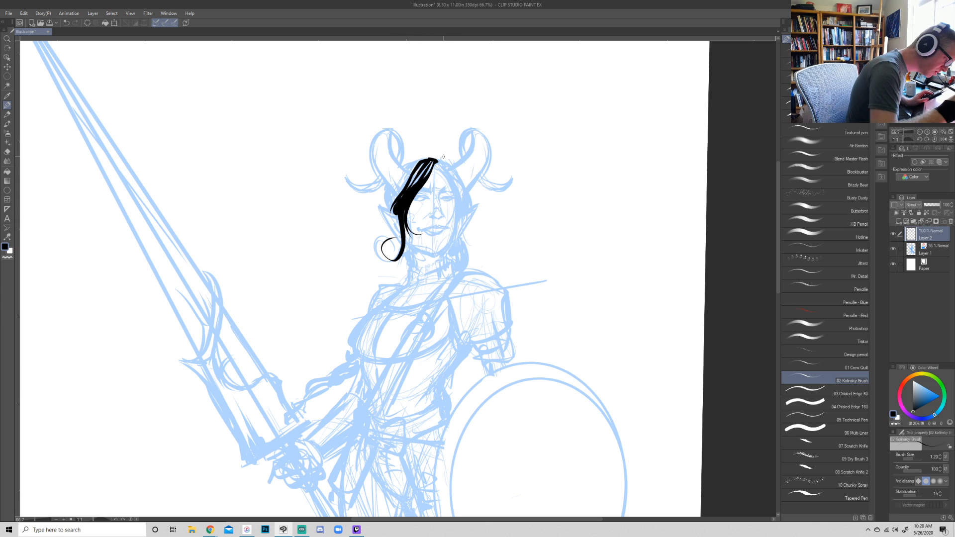
- Ink the black hair strand framing the other side of the face and the jawline down to the chin
drag(437, 163, 462, 230)
mouse_move(441, 169)
mouse_down()
mouse_move(456, 235)
mouse_move(432, 253)
mouse_move(451, 237)
mouse_move(456, 207)
mouse_up()
key(ctrl+z)
key(ctrl+z)
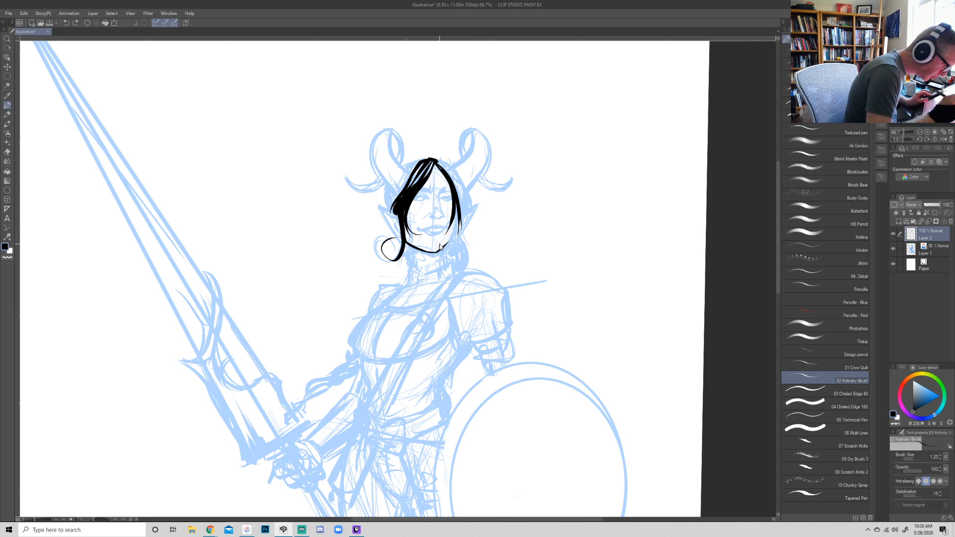
drag(436, 252, 458, 204)
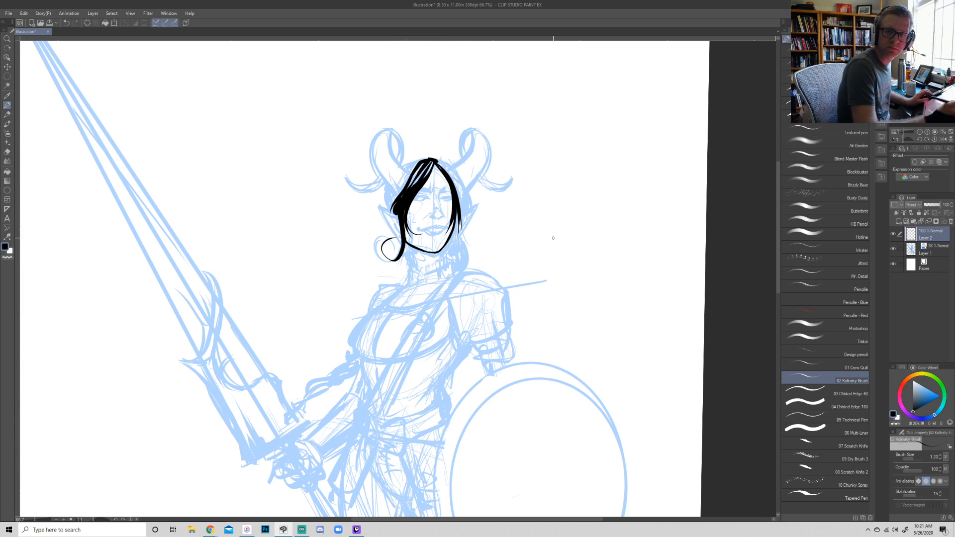
- Ink the sides of the neck and the high collar wrapping around it below the chin
drag(407, 244, 412, 271)
key(ctrl+z)
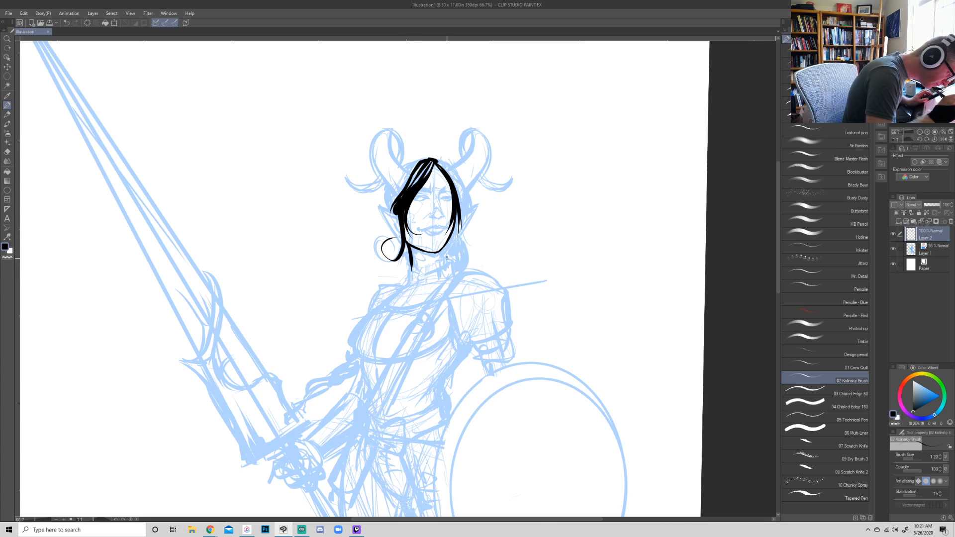
mouse_move(447, 242)
mouse_down()
mouse_move(448, 263)
mouse_move(422, 272)
mouse_move(439, 273)
mouse_up()
key(ctrl+z)
key(ctrl+z)
key(ctrl+z)
drag(407, 241, 413, 267)
mouse_move(447, 238)
mouse_down()
mouse_move(414, 267)
mouse_move(448, 257)
mouse_move(443, 281)
mouse_move(409, 260)
mouse_move(405, 284)
mouse_up()
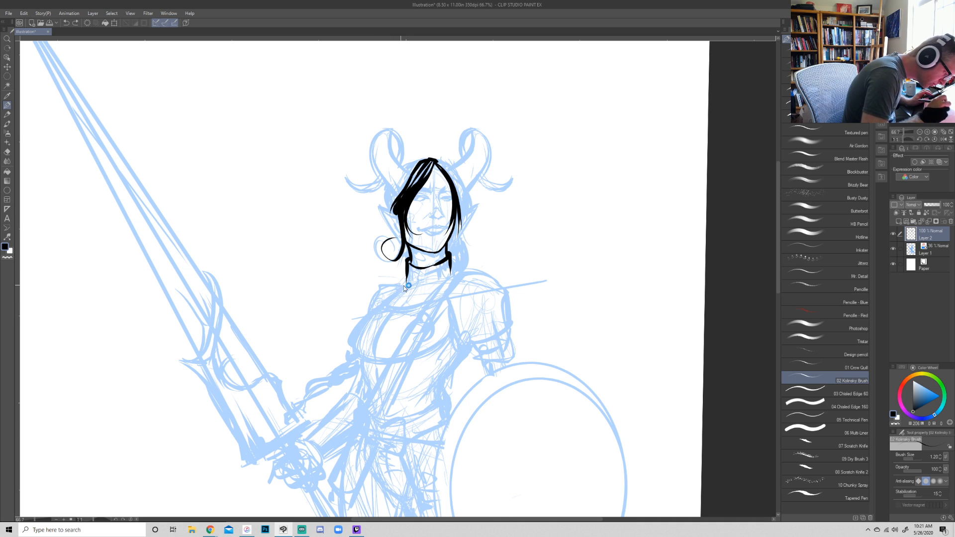
- Ink the sword-arm shoulder edge and the rounded pauldron on the shield arm with an inner rim line
drag(371, 304, 407, 279)
key(ctrl+z)
mouse_move(370, 311)
mouse_down()
mouse_move(399, 280)
mouse_move(407, 279)
mouse_move(387, 300)
mouse_move(489, 271)
mouse_move(511, 323)
mouse_up()
mouse_move(446, 301)
mouse_down()
mouse_move(469, 341)
mouse_move(510, 326)
mouse_up()
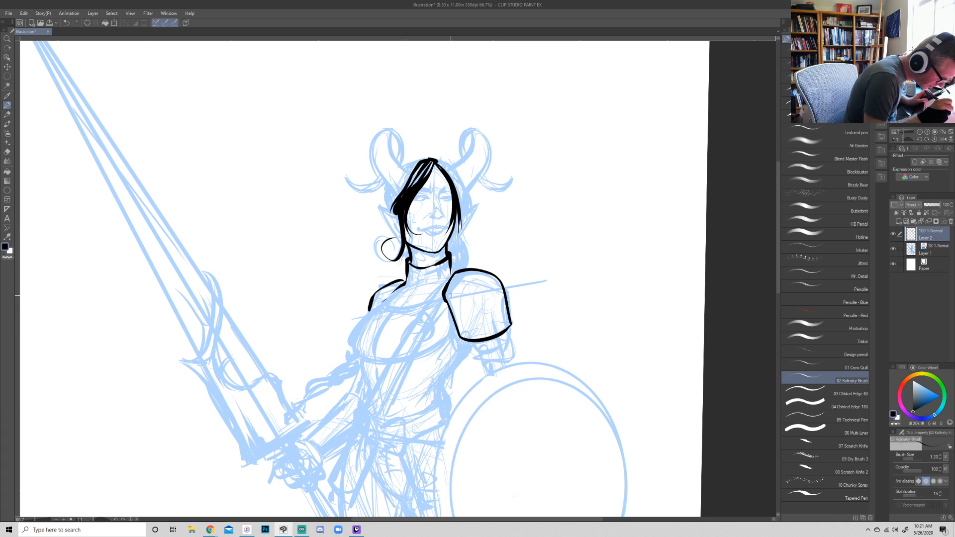
mouse_move(468, 270)
mouse_down()
mouse_move(450, 297)
mouse_move(463, 331)
mouse_move(510, 323)
mouse_up()
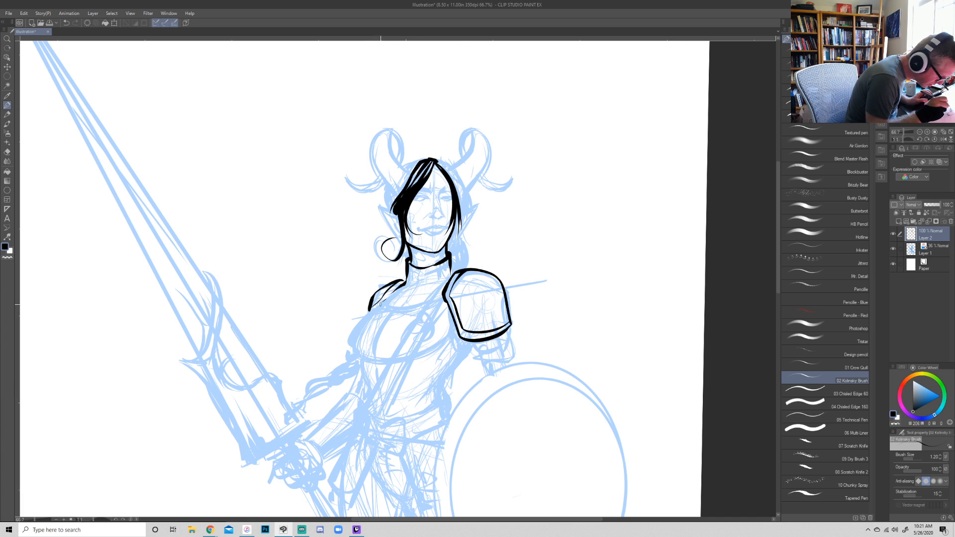
- Ink the curved neckline band across the upper chest between the shoulders, with a strap and small buckle
mouse_move(400, 285)
mouse_down()
mouse_move(369, 313)
mouse_move(445, 301)
mouse_up()
mouse_move(387, 299)
mouse_down()
mouse_move(444, 290)
mouse_move(387, 309)
mouse_move(444, 290)
mouse_move(421, 300)
mouse_move(443, 290)
mouse_move(406, 293)
mouse_move(443, 289)
mouse_move(443, 297)
mouse_up()
key(ctrl+z)
key(ctrl+z)
key(ctrl+z)
key(ctrl+z)
key(ctrl+z)
key(ctrl+z)
drag(386, 302, 445, 300)
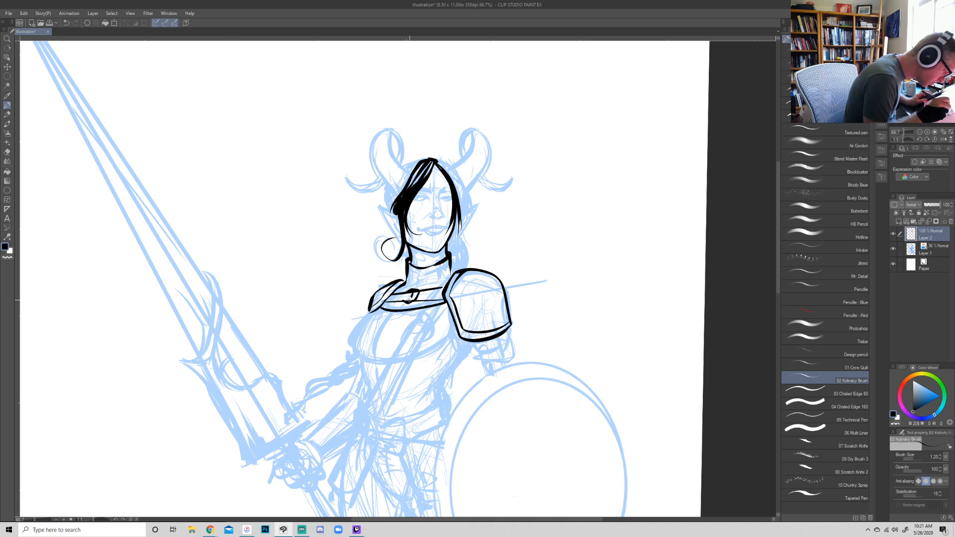
- Clean up and detail the buckle on the upper chest strap, and ink seam lines on the high neck collar
key(e)
key(bracketleft)
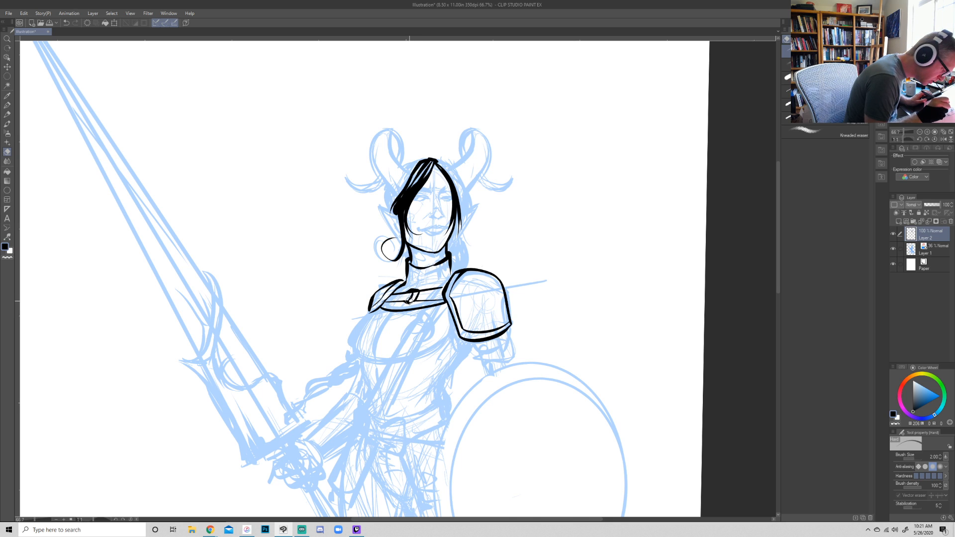
key(p)
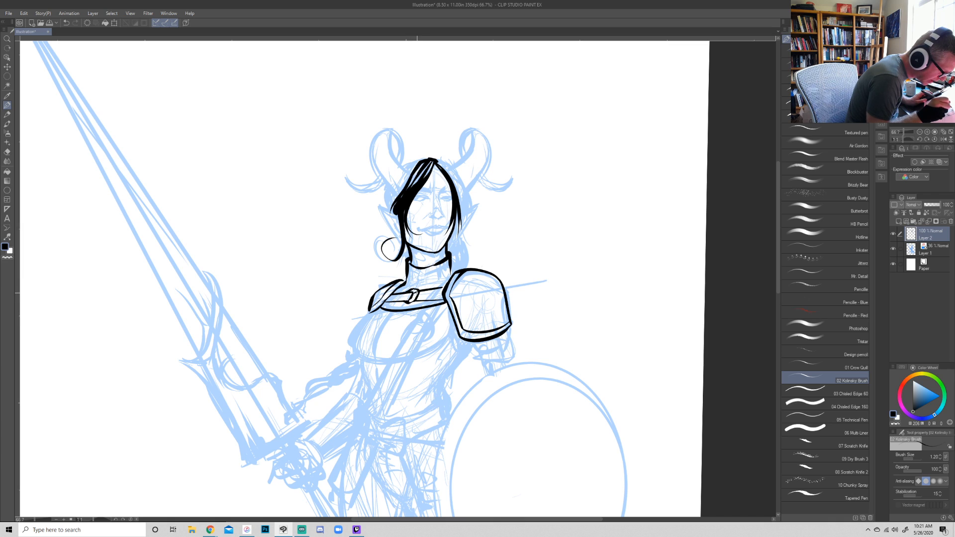
mouse_move(403, 294)
mouse_down()
mouse_move(397, 300)
mouse_move(430, 299)
mouse_up()
drag(433, 291, 432, 299)
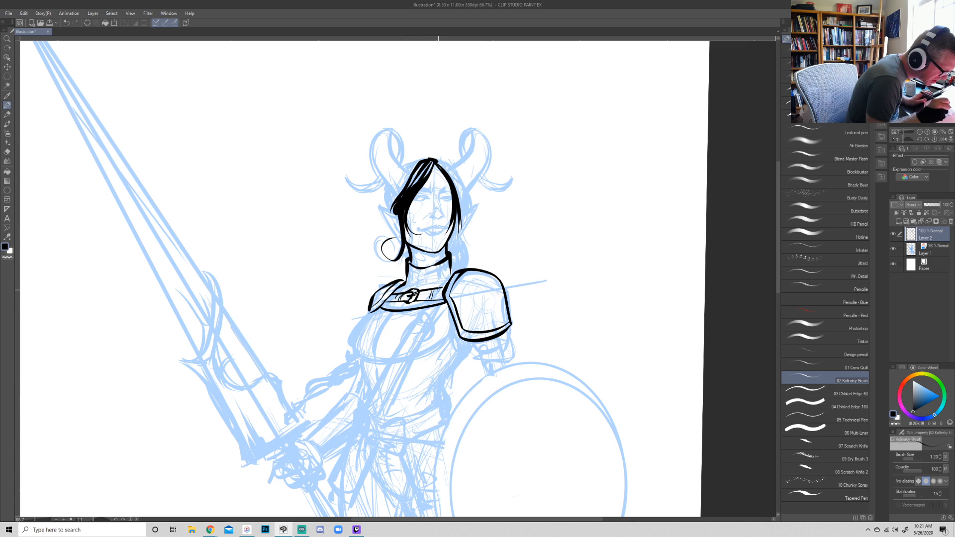
mouse_move(450, 264)
mouse_down()
mouse_move(442, 283)
mouse_move(419, 286)
mouse_move(439, 281)
mouse_up()
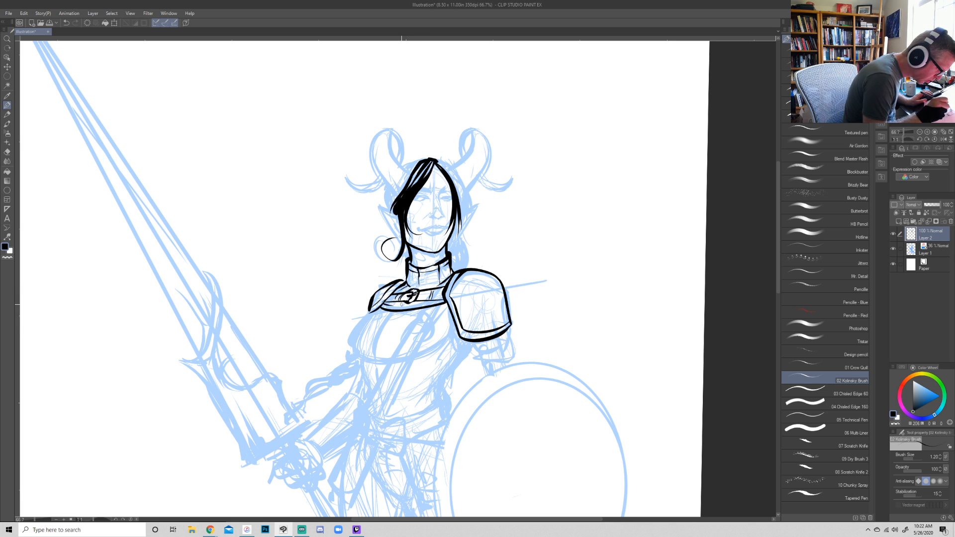
drag(389, 308, 428, 301)
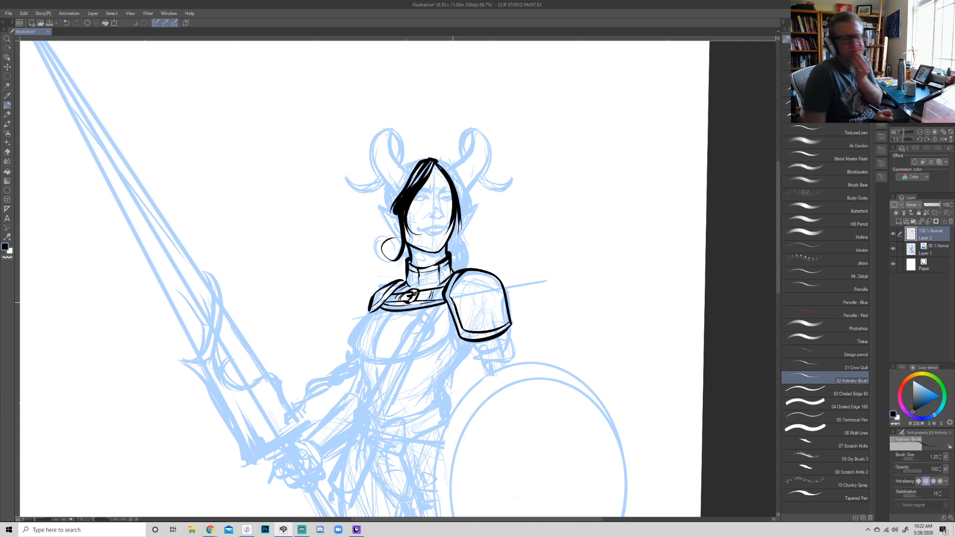
- Ink ridge lines down the shield-arm pauldron and small rivets along its lower rim
mouse_move(640, 337)
mouse_down()
mouse_move(464, 456)
mouse_move(417, 374)
mouse_move(434, 326)
mouse_up()
drag(428, 388, 447, 321)
drag(437, 393, 458, 346)
key(ctrl+z)
drag(436, 393, 458, 348)
key(r)
mouse_move(543, 397)
mouse_down()
mouse_move(686, 275)
mouse_move(676, 214)
mouse_up()
- Ink the breastplate's outer curve and lower edge, plus the banded armor plate beneath the pauldron
key(p)
mouse_move(371, 305)
mouse_down()
mouse_move(387, 289)
mouse_move(349, 341)
mouse_up()
key(ctrl+z)
mouse_move(377, 310)
mouse_down()
mouse_move(349, 335)
mouse_move(365, 359)
mouse_up()
key(ctrl+z)
mouse_move(378, 307)
mouse_down()
mouse_move(350, 344)
mouse_move(367, 363)
mouse_move(358, 367)
mouse_move(366, 393)
mouse_up()
key(ctrl+z)
mouse_move(359, 358)
mouse_down()
mouse_move(370, 373)
mouse_move(436, 362)
mouse_move(446, 346)
mouse_move(467, 356)
mouse_up()
mouse_move(452, 319)
mouse_down()
mouse_move(464, 357)
mouse_move(473, 341)
mouse_move(478, 354)
mouse_move(469, 353)
mouse_move(498, 349)
mouse_up()
key(ctrl+z)
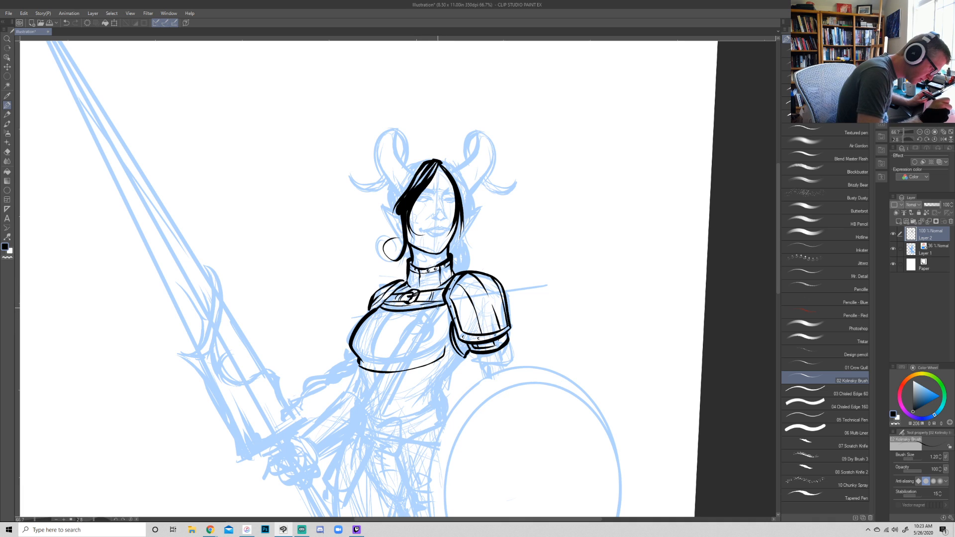
- Ink a diagonal strap as two parallel lines from the shield shoulder across the breastplate to the waist
mouse_move(447, 286)
mouse_down()
mouse_move(389, 354)
mouse_move(353, 420)
mouse_up()
key(ctrl+z)
mouse_move(449, 285)
mouse_down()
mouse_move(387, 348)
mouse_move(369, 393)
mouse_move(450, 300)
mouse_up()
key(ctrl+z)
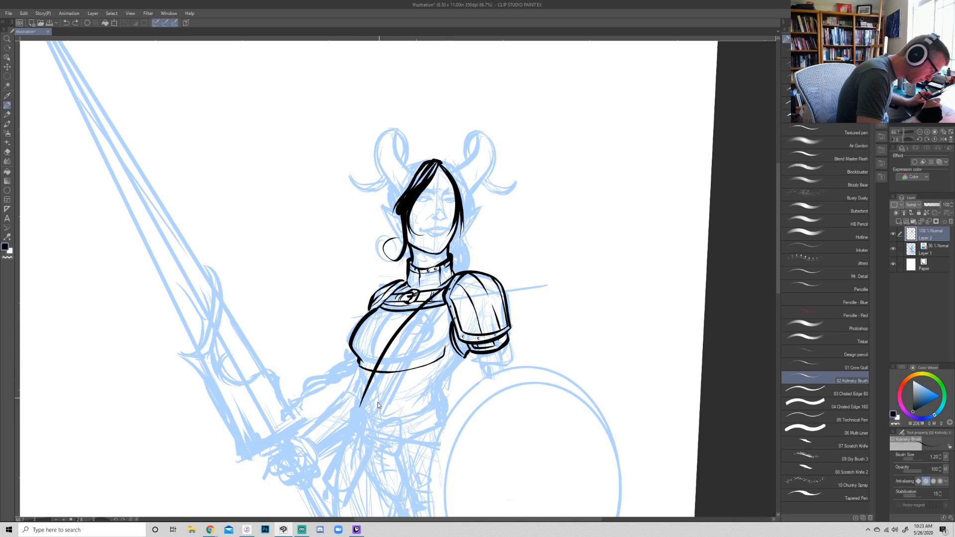
mouse_move(370, 416)
mouse_down()
mouse_move(396, 364)
mouse_move(448, 301)
mouse_up()
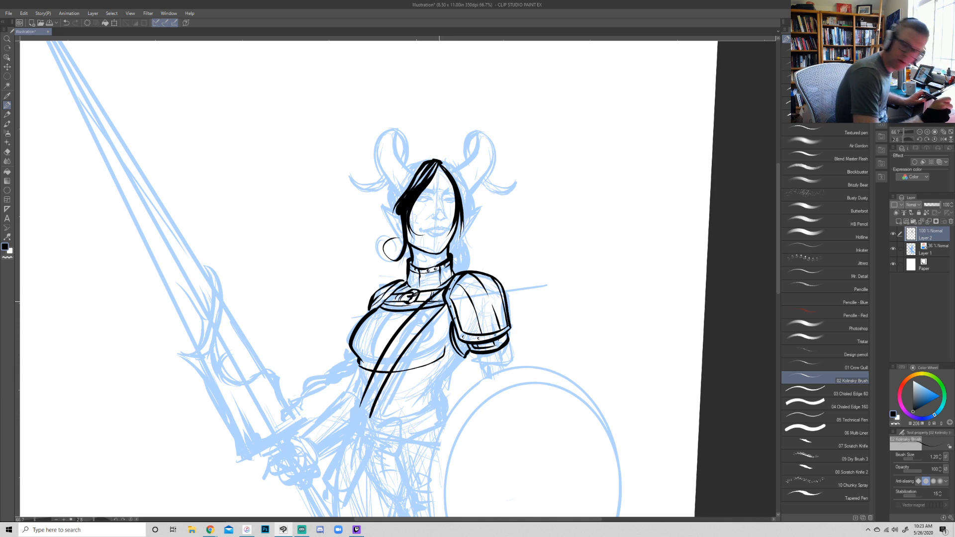
key(e)
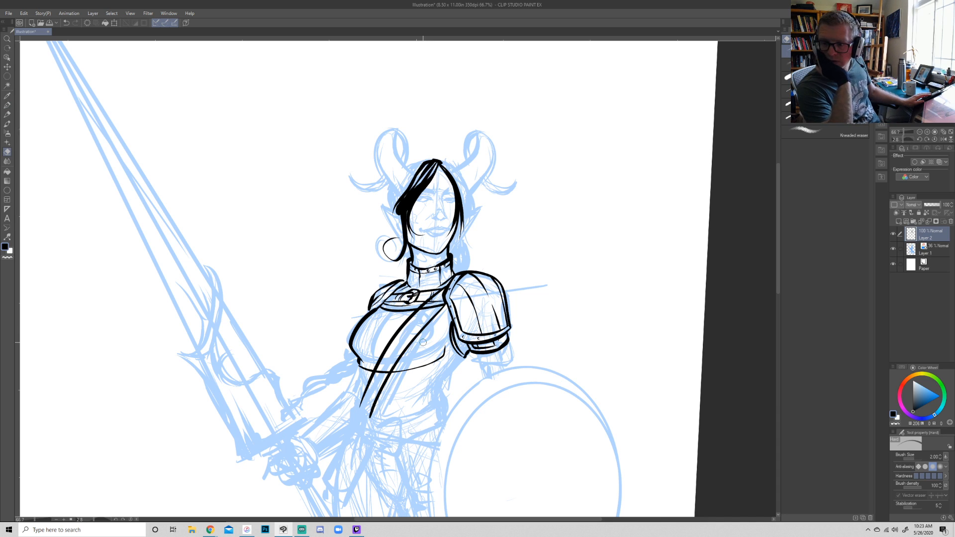
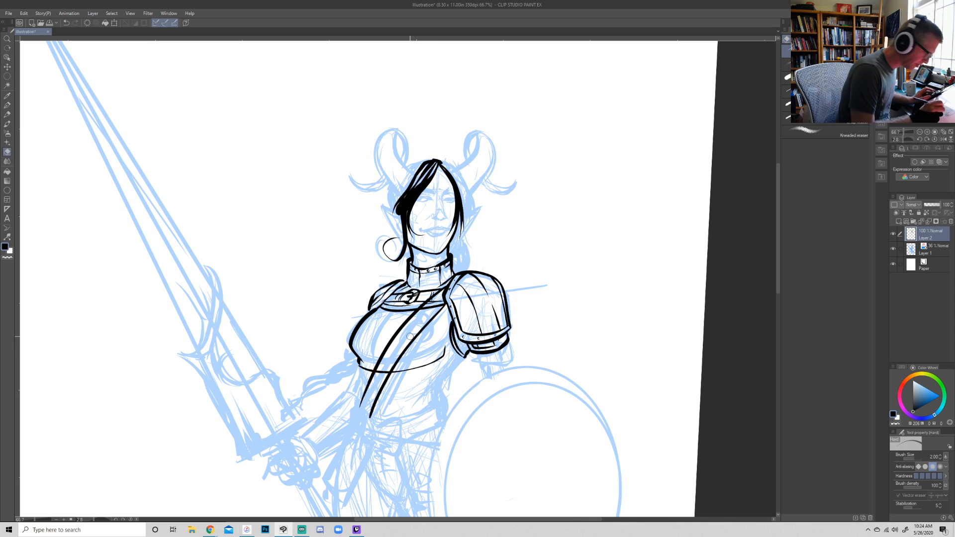
- Ink curved contour lines on the breastplate and small rivets along its lower band
key(p)
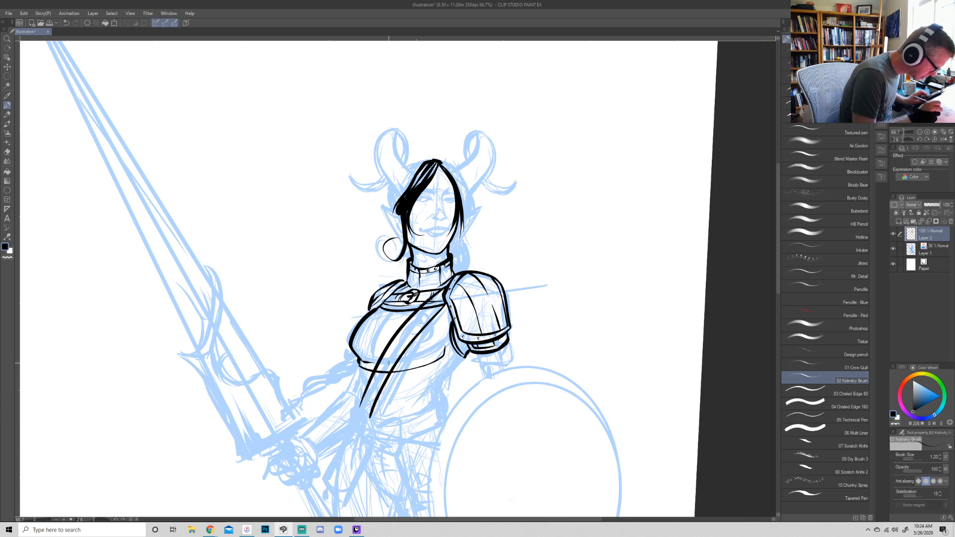
key(e)
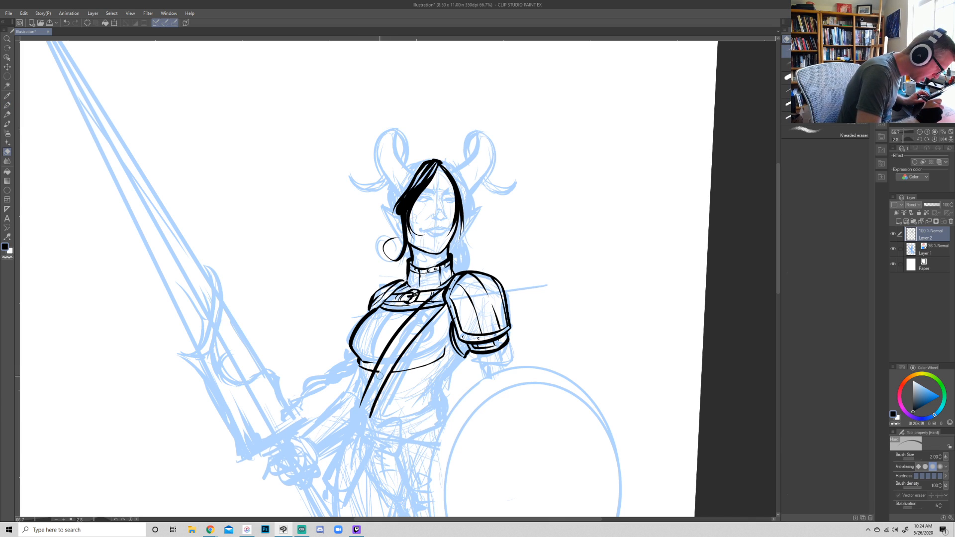
key(p)
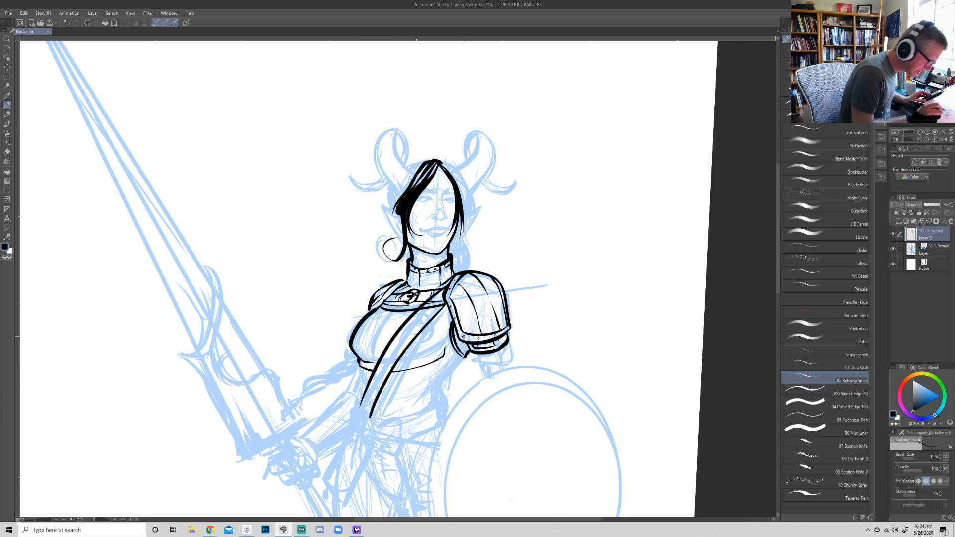
drag(401, 362, 445, 346)
key(ctrl+z)
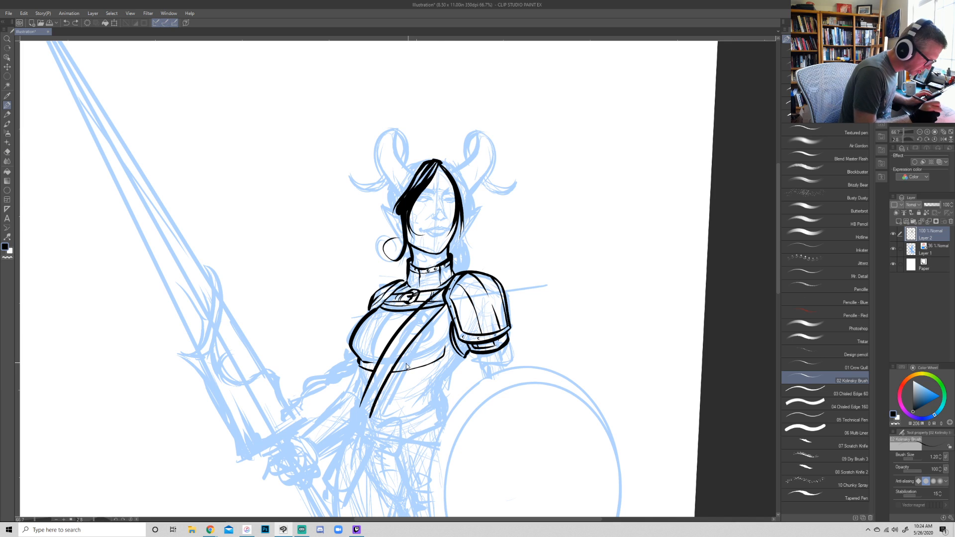
mouse_move(397, 364)
mouse_down()
mouse_move(449, 341)
mouse_move(432, 329)
mouse_move(435, 319)
mouse_up()
key(e)
key(p)
mouse_move(375, 360)
mouse_down()
mouse_move(374, 337)
mouse_move(389, 316)
mouse_up()
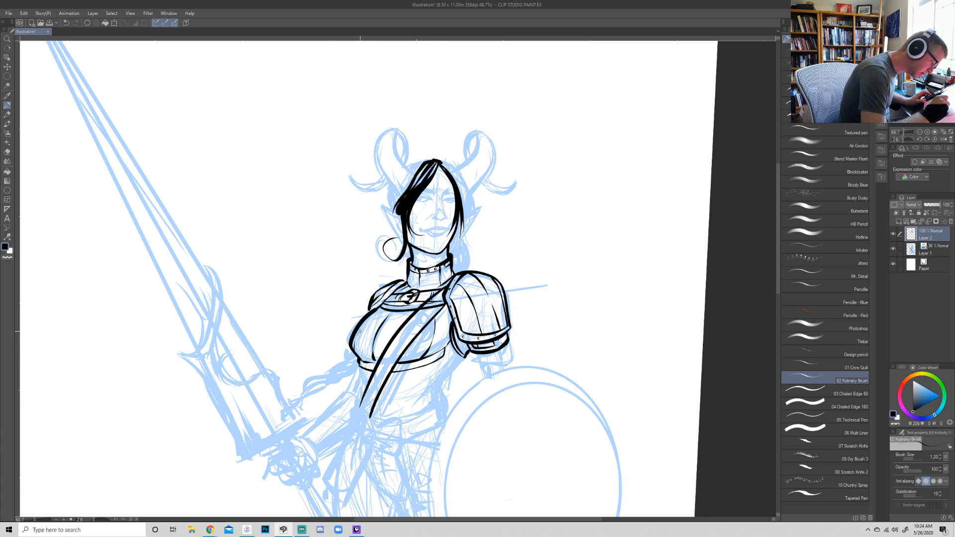
drag(418, 363, 368, 371)
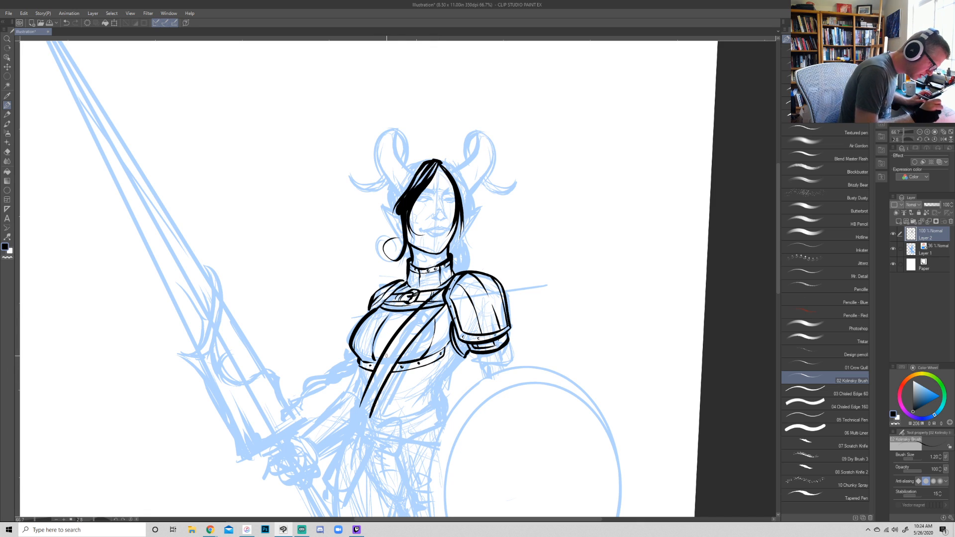
- Ink a rounded buckle on the diagonal chest strap and erase the strap lines overlapping it
mouse_move(397, 336)
mouse_down()
mouse_move(398, 321)
mouse_move(421, 322)
mouse_move(414, 342)
mouse_up()
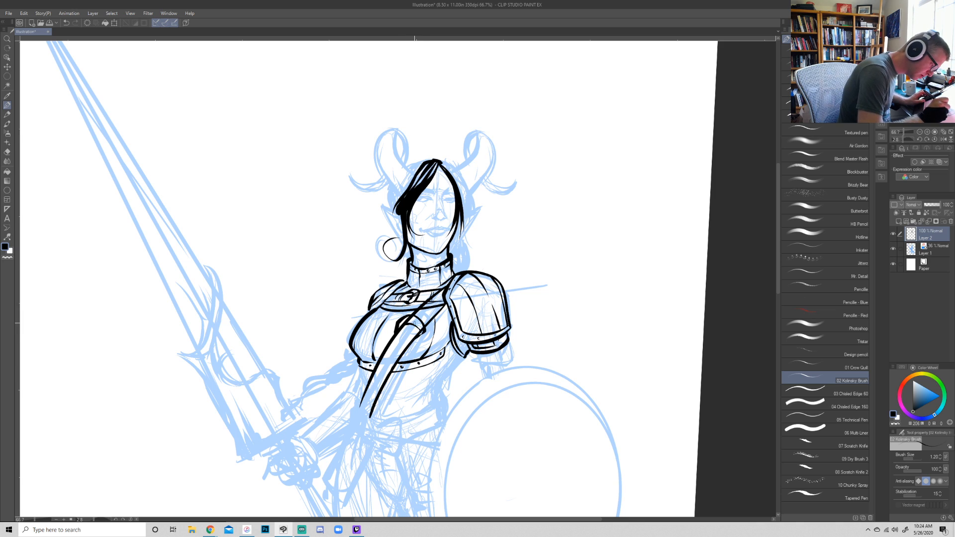
key(e)
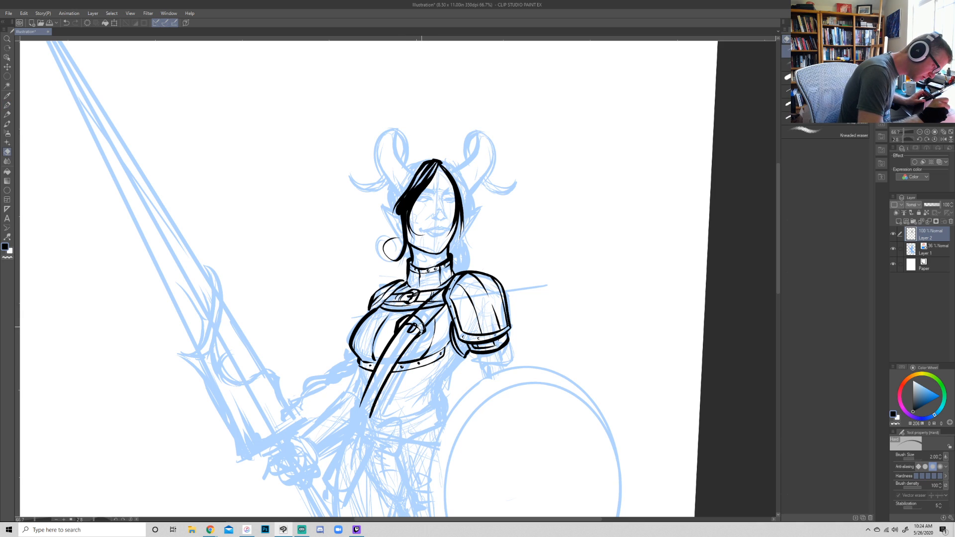
drag(401, 328, 400, 318)
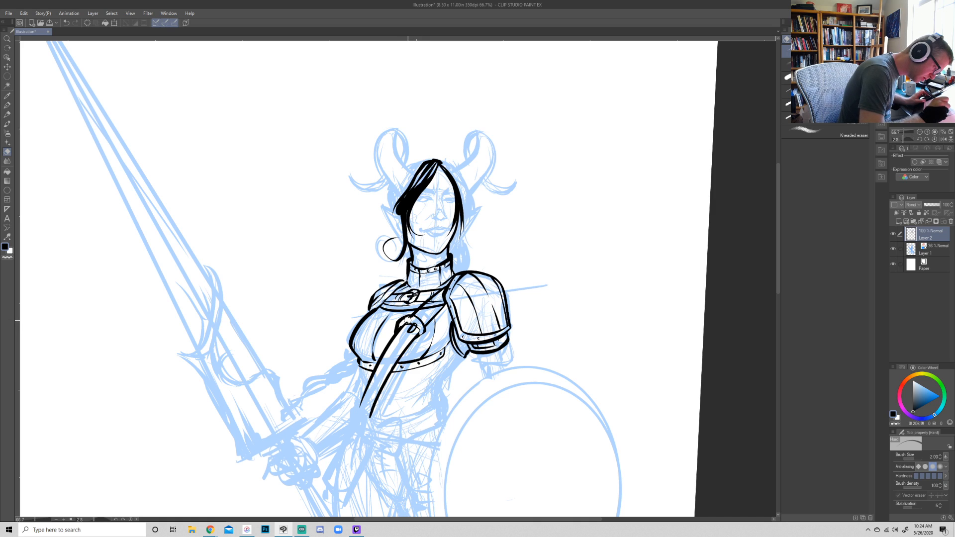
key(p)
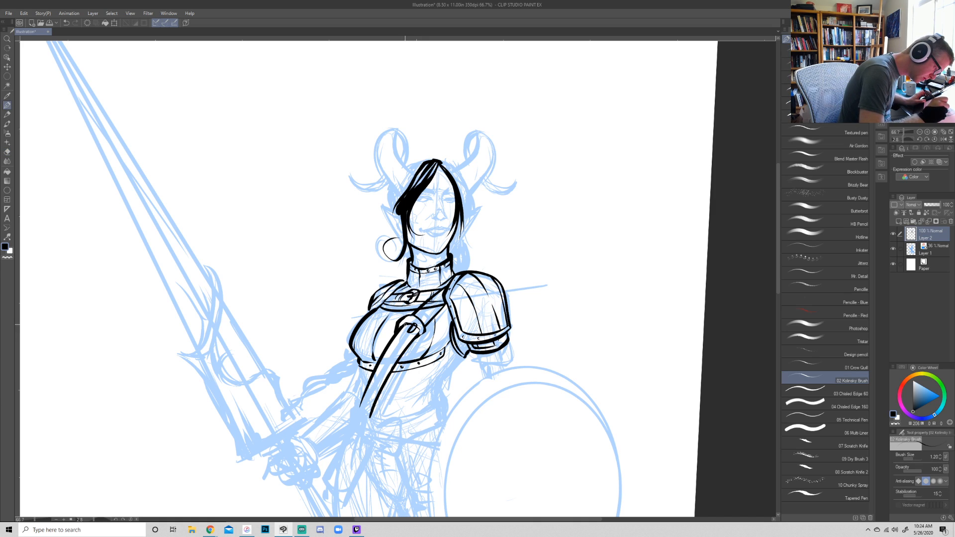
key(e)
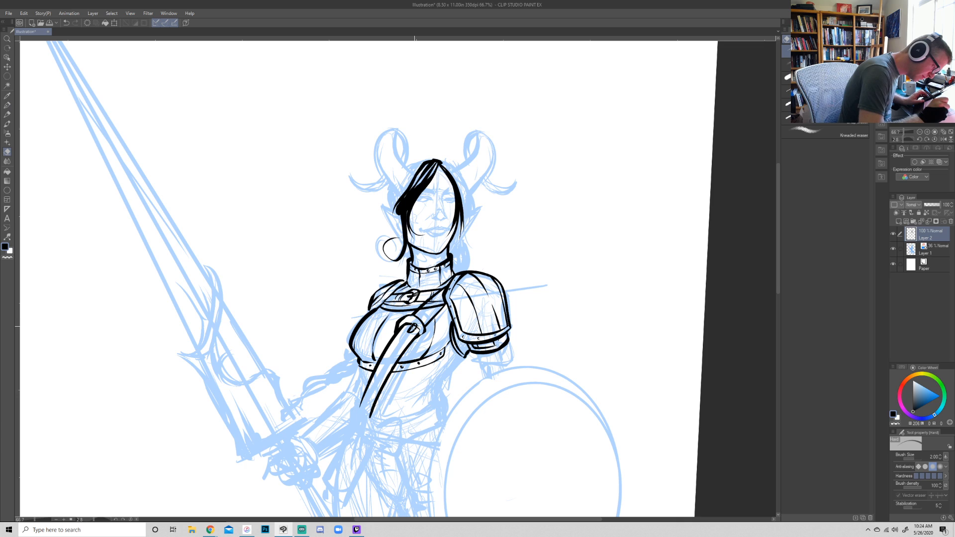
key(p)
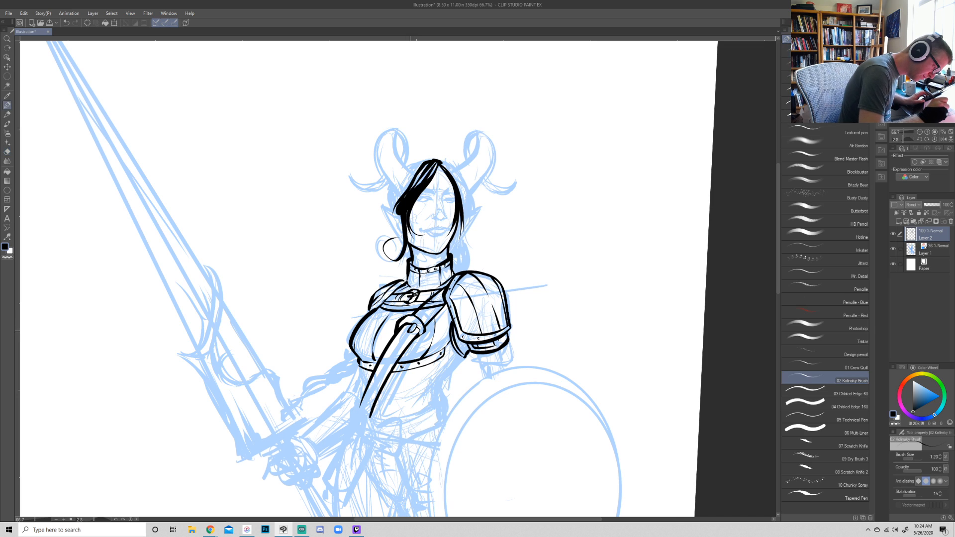
drag(398, 329, 406, 317)
key(ctrl+z)
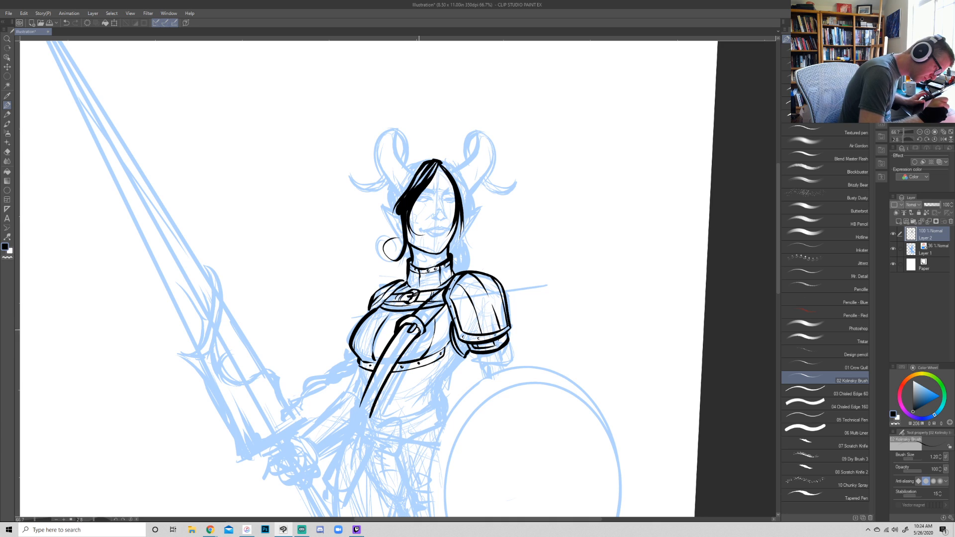
- Clean up the diagonal strap above its buckle, then ink a strap loop and punched holes along the strap's length
key(e)
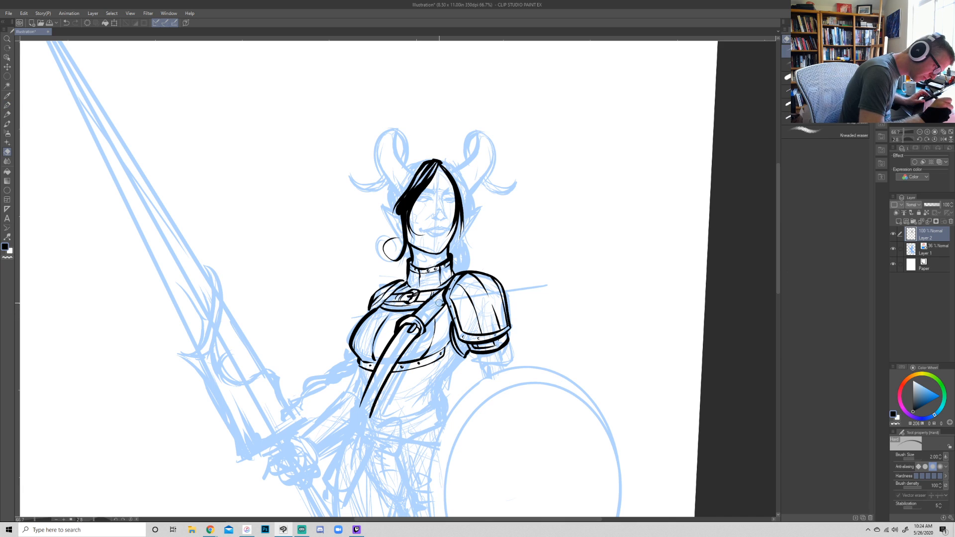
key(p)
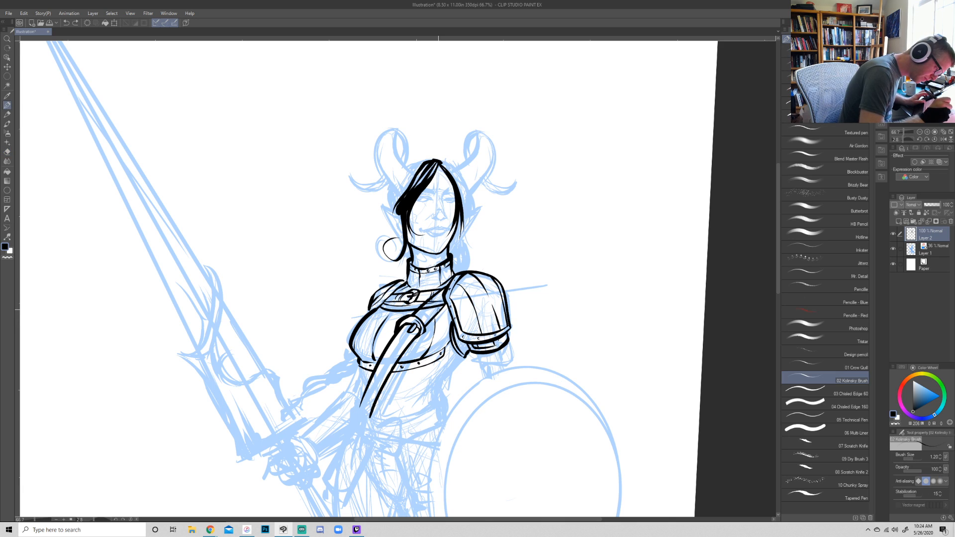
key(e)
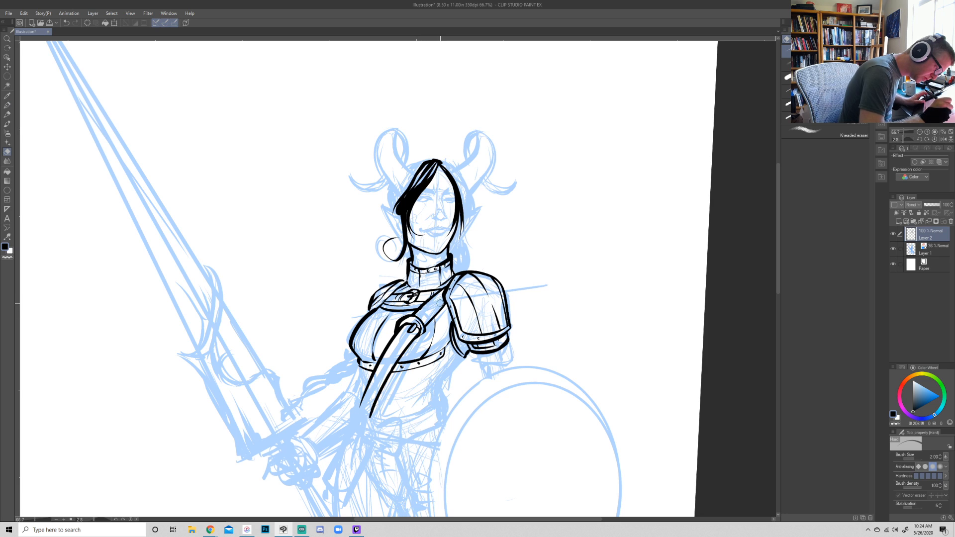
key(p)
mouse_move(419, 311)
mouse_down()
mouse_move(427, 307)
mouse_move(425, 326)
mouse_move(437, 301)
mouse_up()
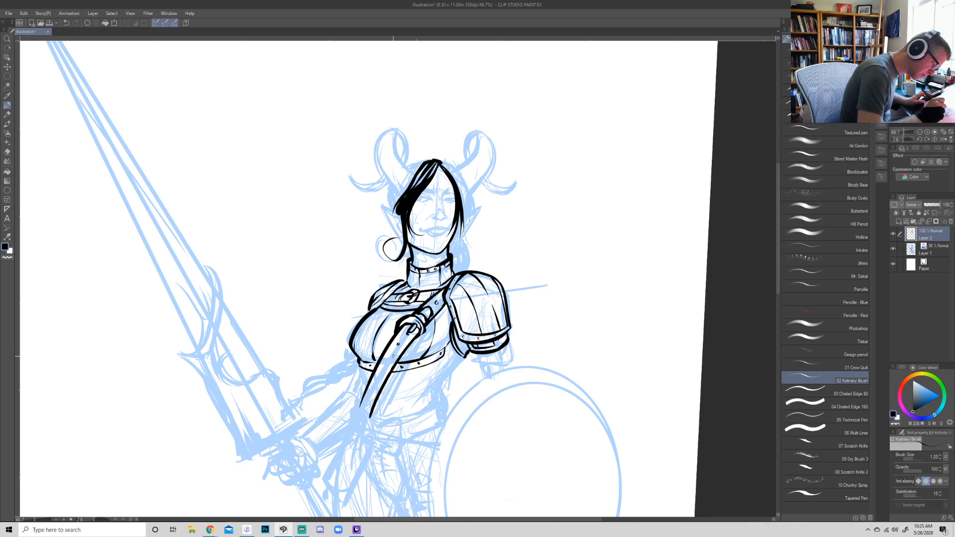
drag(369, 398, 369, 401)
- Ink both sides of the waist, the torso armor's lower edge and the seam lines beneath the breastplate
drag(362, 366, 360, 408)
mouse_move(463, 356)
mouse_down()
mouse_move(440, 400)
mouse_move(393, 420)
mouse_up()
drag(445, 392, 449, 413)
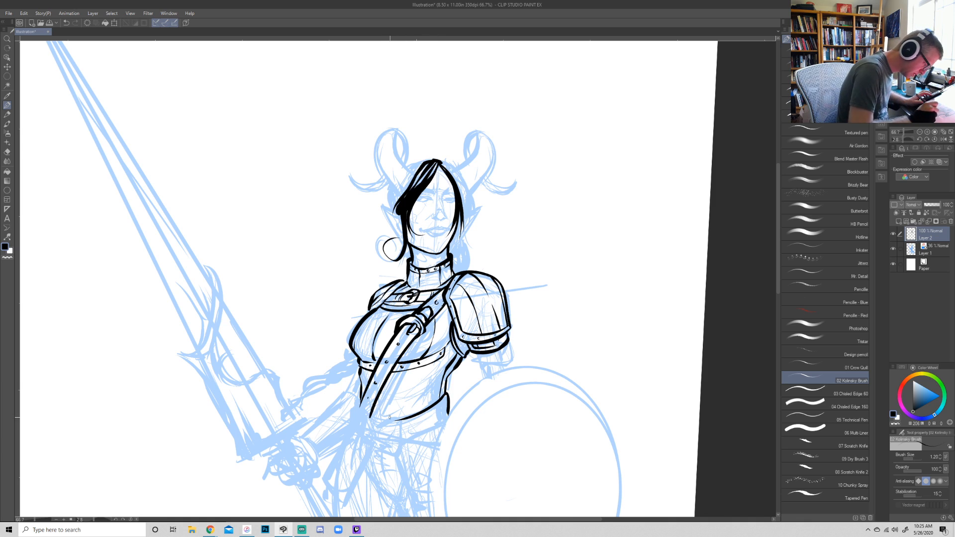
mouse_move(379, 421)
mouse_down()
mouse_move(377, 398)
mouse_move(421, 369)
mouse_up()
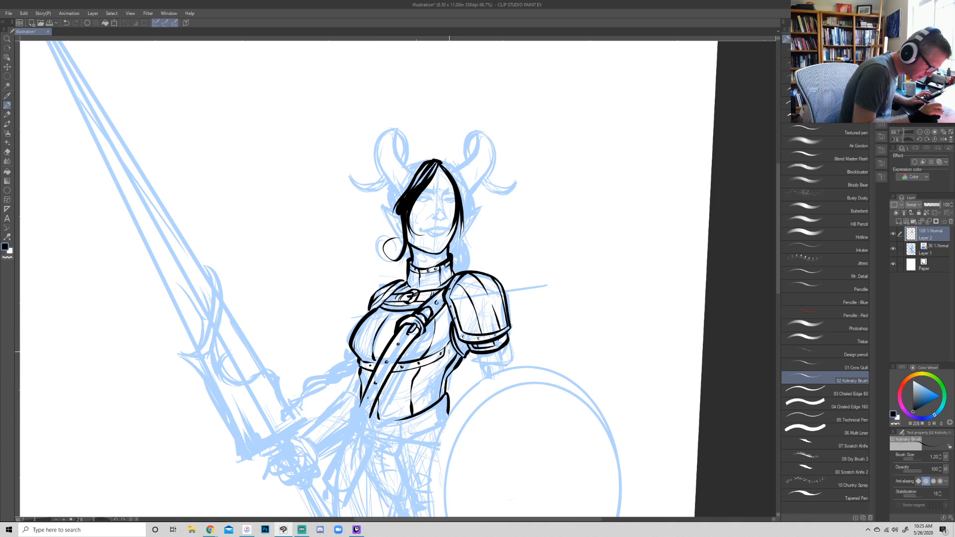
drag(447, 369, 391, 390)
- Ink the upper arm below the pauldron down to the shield rim, with fold lines across the sleeve
key(shift+space)
drag(610, 355, 598, 308)
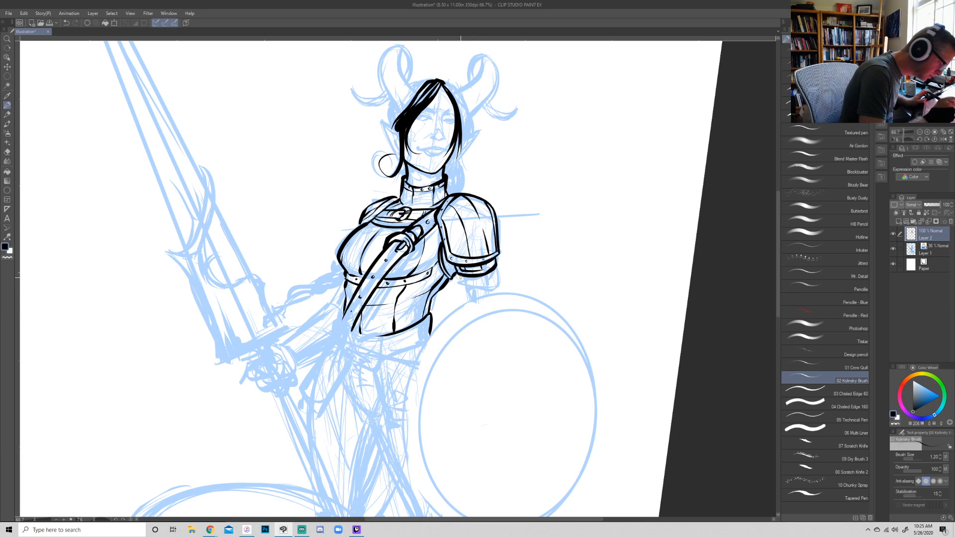
mouse_move(469, 295)
mouse_down()
mouse_move(487, 291)
mouse_move(467, 299)
mouse_up()
mouse_move(495, 270)
mouse_down()
mouse_move(479, 290)
mouse_move(495, 290)
mouse_move(484, 275)
mouse_move(451, 277)
mouse_move(445, 265)
mouse_move(454, 271)
mouse_up()
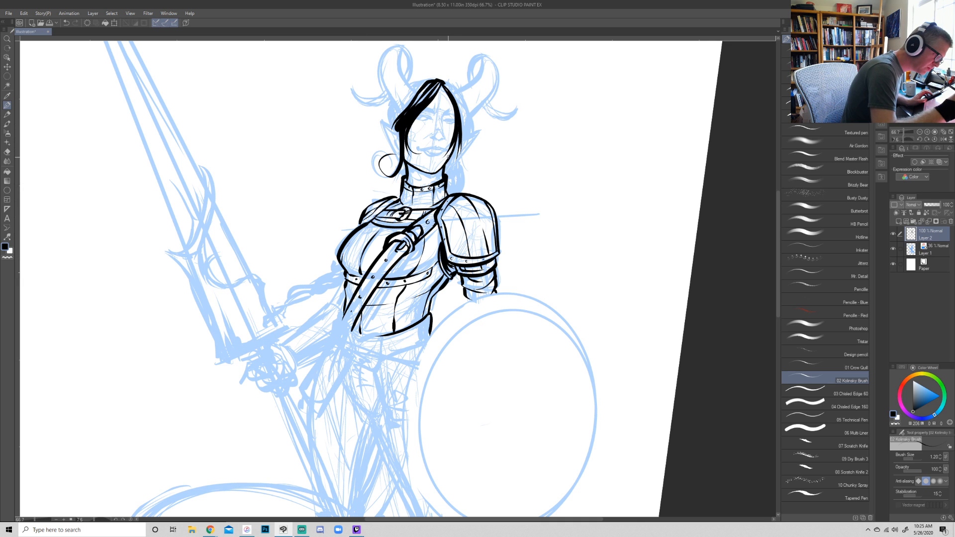
- Ink the pointed ears on both sides of the head, with inner detail on the sword-side ear
drag(668, 396, 676, 357)
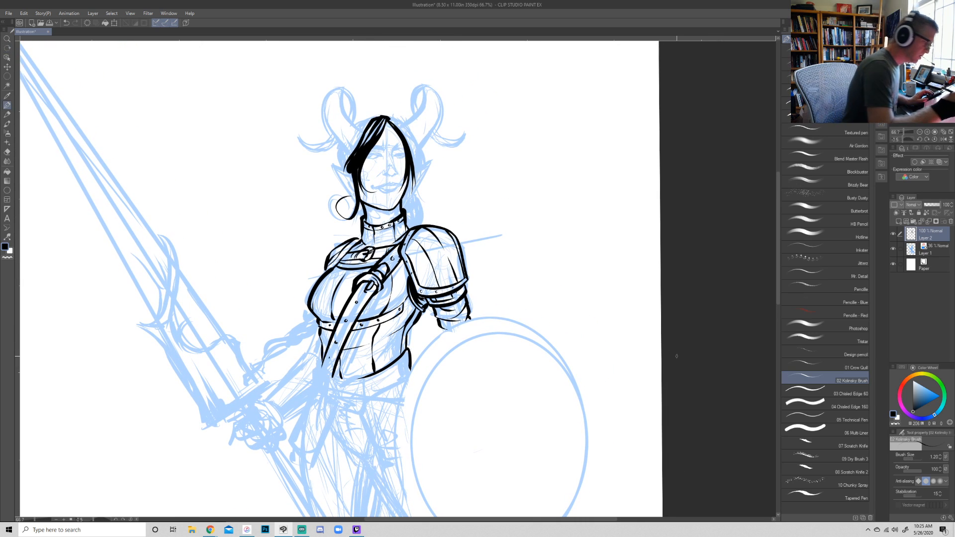
mouse_move(347, 168)
mouse_down()
mouse_move(332, 176)
mouse_move(357, 196)
mouse_move(330, 163)
mouse_move(357, 196)
mouse_move(340, 170)
mouse_move(343, 180)
mouse_up()
key(ctrl+z)
key(ctrl+z)
key(ctrl+z)
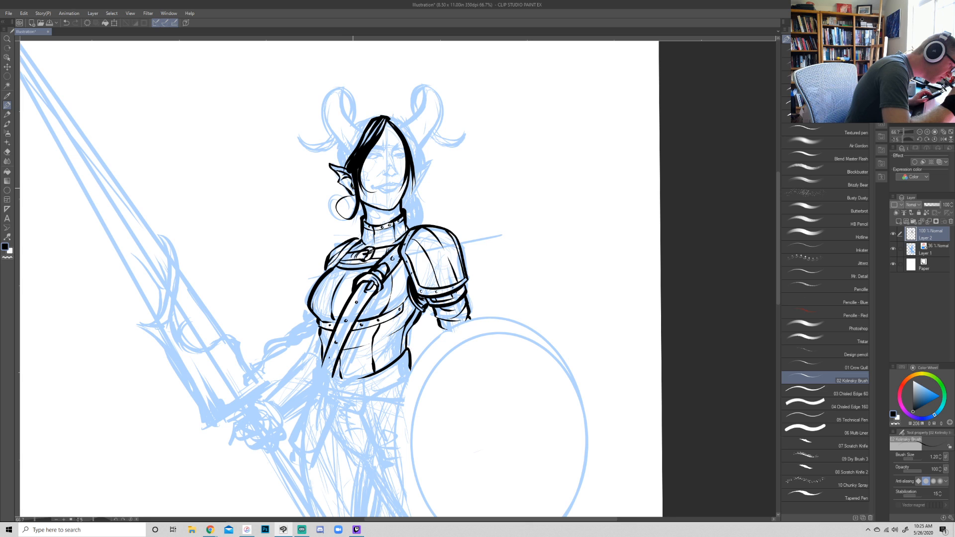
mouse_move(426, 159)
mouse_down()
mouse_move(407, 191)
mouse_move(409, 176)
mouse_up()
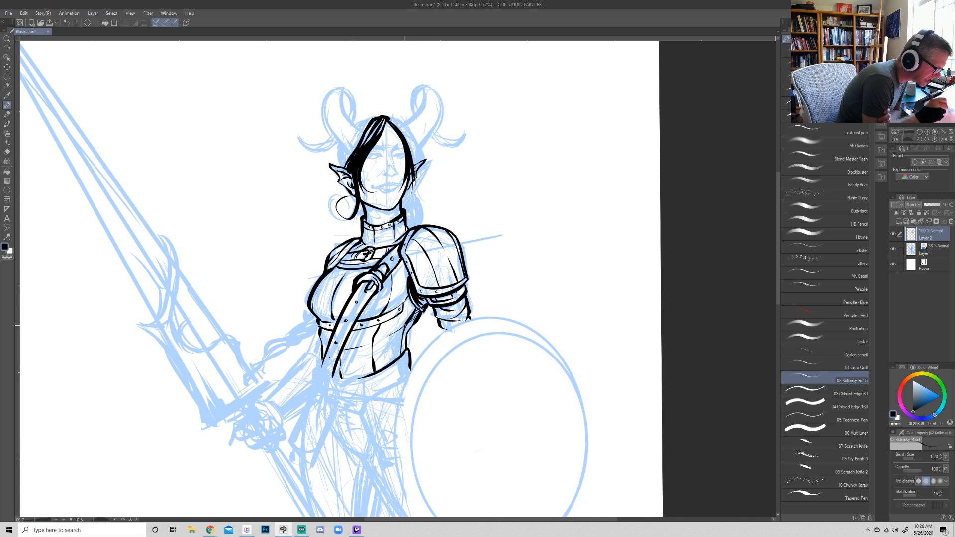
- Fill a feathered black shadow down the shield side of the torso from the breastplate band to the waist
mouse_move(405, 329)
mouse_down()
mouse_move(413, 326)
mouse_move(398, 349)
mouse_move(387, 340)
mouse_move(406, 324)
mouse_move(390, 353)
mouse_move(400, 337)
mouse_up()
mouse_move(418, 314)
mouse_down()
mouse_move(393, 353)
mouse_move(402, 352)
mouse_up()
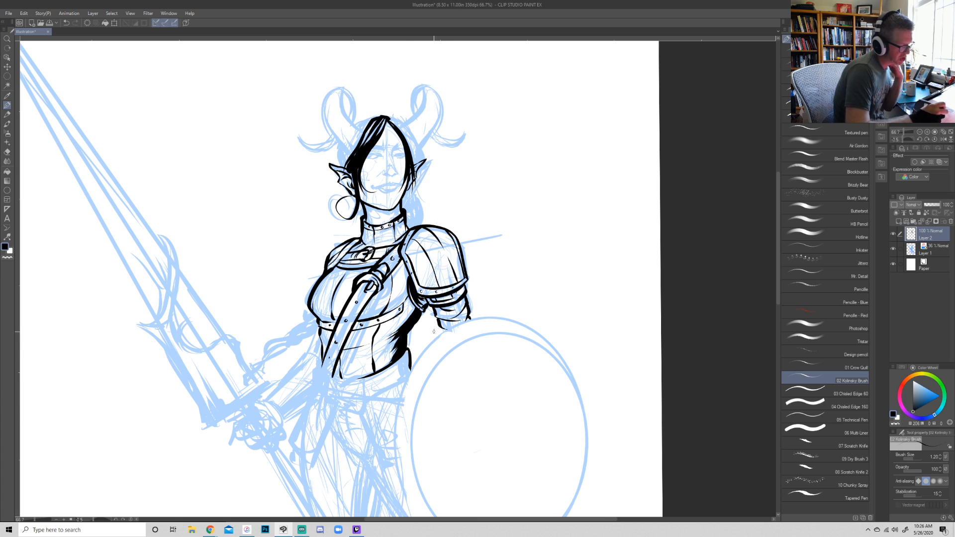
drag(408, 345, 404, 379)
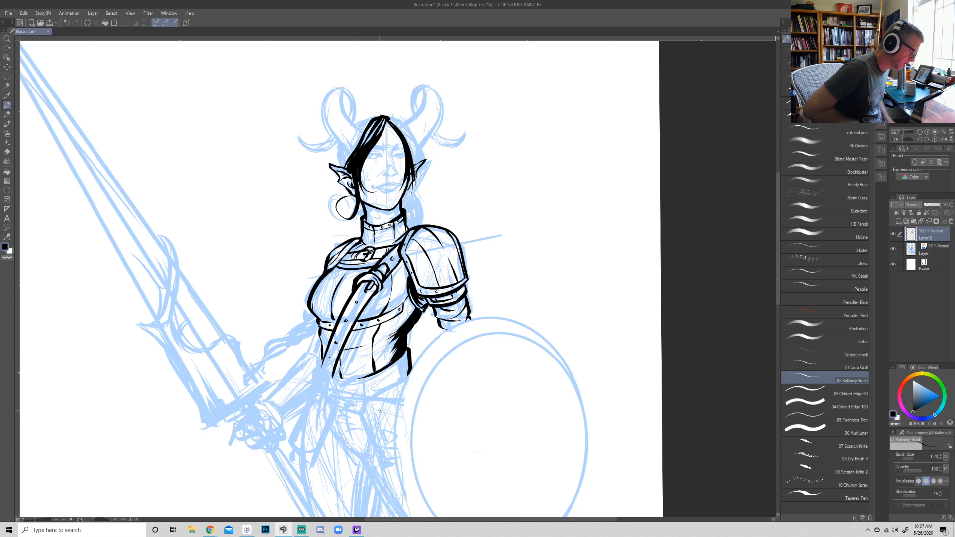
- Ink a curved black shadow below the torso armor's lower edge on the shield side
mouse_move(367, 400)
mouse_down()
mouse_move(409, 375)
mouse_move(389, 374)
mouse_move(401, 367)
mouse_up()
mouse_move(404, 362)
mouse_down()
mouse_move(376, 389)
mouse_move(389, 366)
mouse_move(408, 359)
mouse_move(374, 391)
mouse_move(405, 363)
mouse_move(385, 387)
mouse_move(408, 371)
mouse_move(368, 394)
mouse_move(405, 356)
mouse_move(390, 371)
mouse_up()
drag(394, 366, 378, 377)
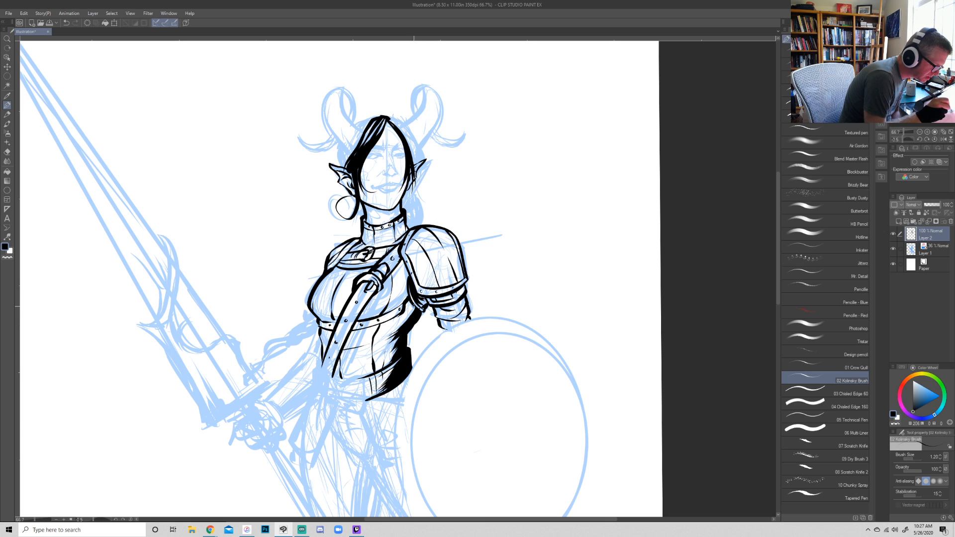
- Extend the black shadow up the breastplate beside the pauldron and add shading strokes on the neck under the chin
drag(414, 308, 388, 326)
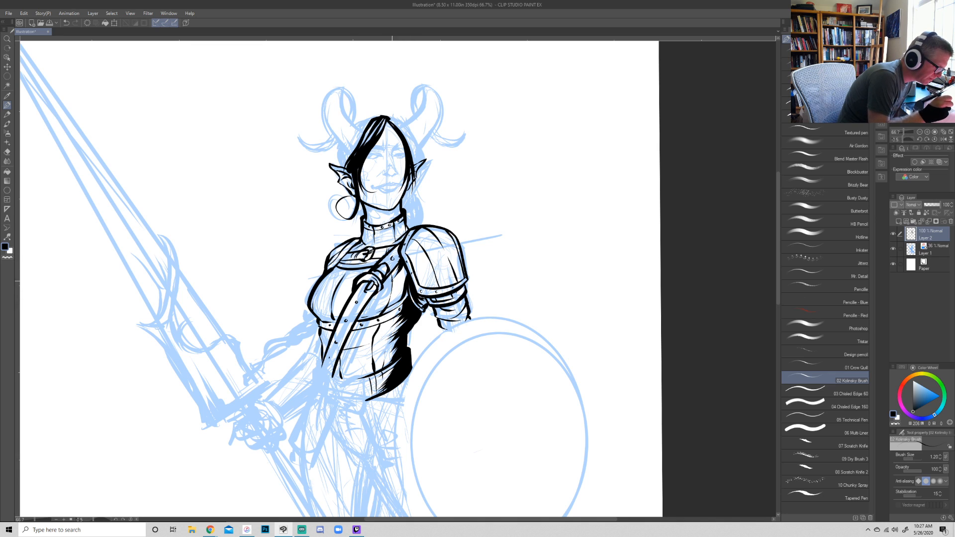
mouse_move(397, 288)
mouse_down()
mouse_move(405, 274)
mouse_move(404, 299)
mouse_up()
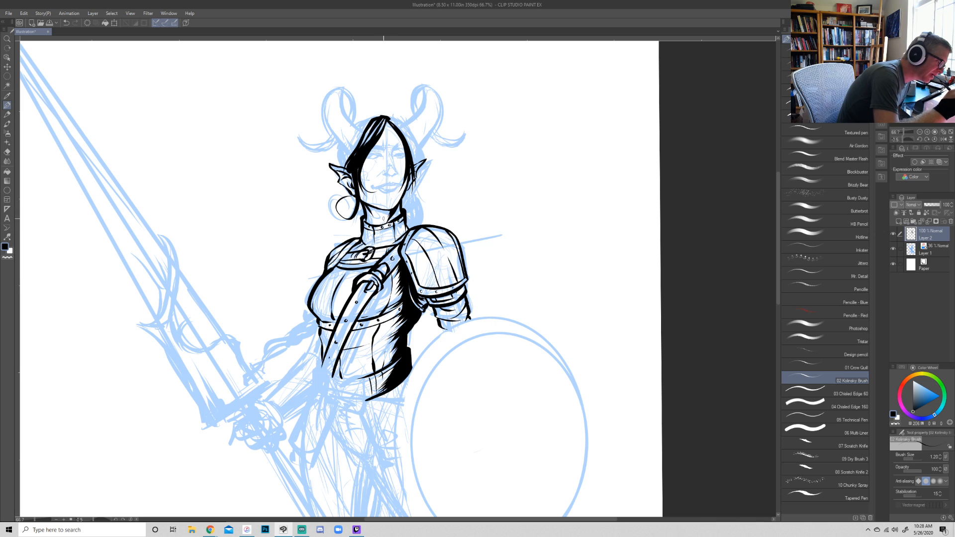
drag(366, 204, 387, 216)
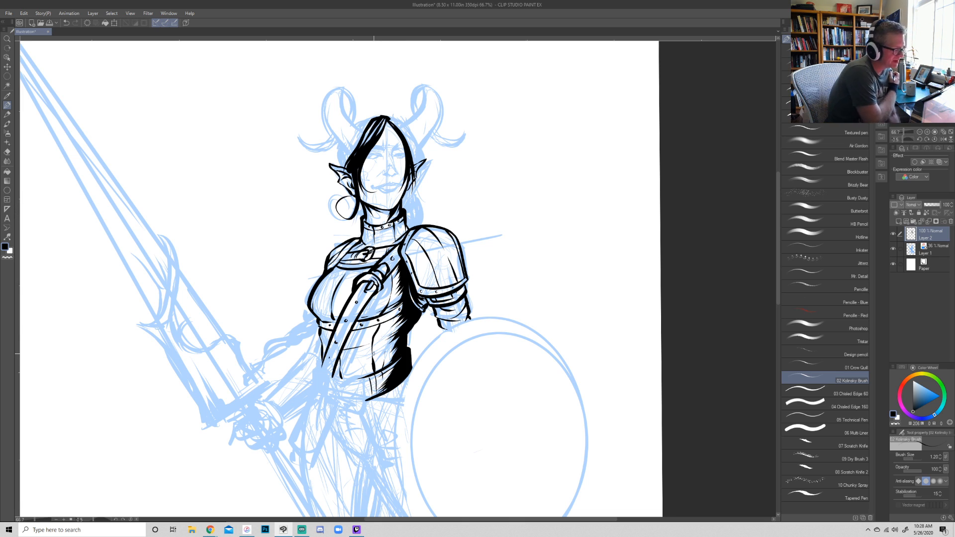
- Ink the outline of the sword-side horn, including its curl and pointed tip
scroll(374, 353, up, 1)
mouse_move(584, 148)
mouse_down()
mouse_move(582, 252)
mouse_move(570, 256)
mouse_up()
mouse_move(678, 282)
mouse_down()
mouse_move(563, 442)
mouse_move(534, 453)
mouse_up()
mouse_move(364, 229)
mouse_down()
mouse_move(364, 201)
mouse_move(384, 172)
mouse_move(402, 169)
mouse_move(393, 205)
mouse_up()
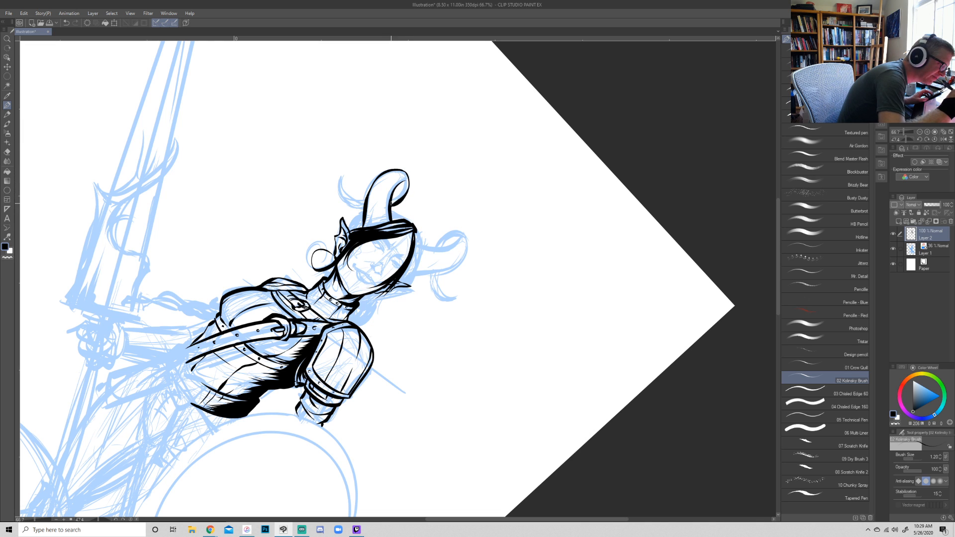
key(r)
mouse_move(651, 422)
mouse_down()
mouse_move(672, 248)
mouse_move(674, 303)
mouse_move(676, 273)
mouse_up()
key(p)
mouse_move(311, 273)
mouse_down()
mouse_move(281, 288)
mouse_move(316, 286)
mouse_move(323, 273)
mouse_up()
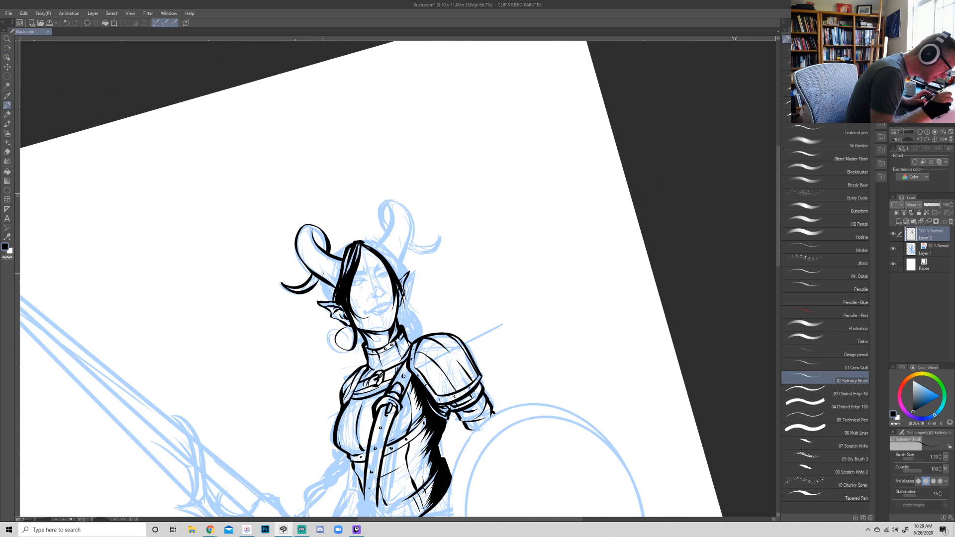
- Ink curved ridge rings along the sword-side horn and fill the hair around its base in black
key(r)
drag(666, 215, 650, 333)
key(p)
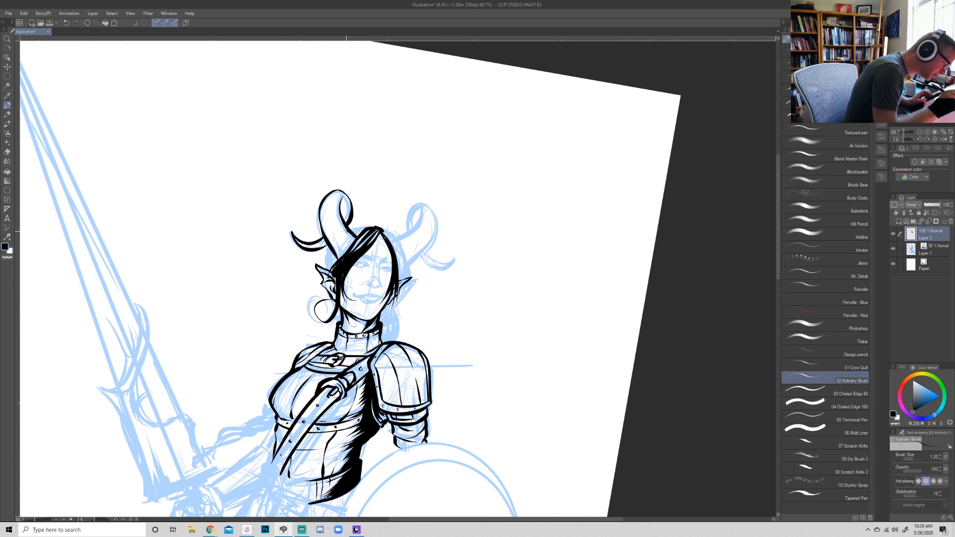
mouse_move(351, 235)
mouse_down()
mouse_move(329, 247)
mouse_move(347, 227)
mouse_move(316, 234)
mouse_move(319, 219)
mouse_move(337, 231)
mouse_move(323, 226)
mouse_move(330, 217)
mouse_move(321, 221)
mouse_move(333, 197)
mouse_move(348, 217)
mouse_up()
key(ctrl+z)
key(ctrl+z)
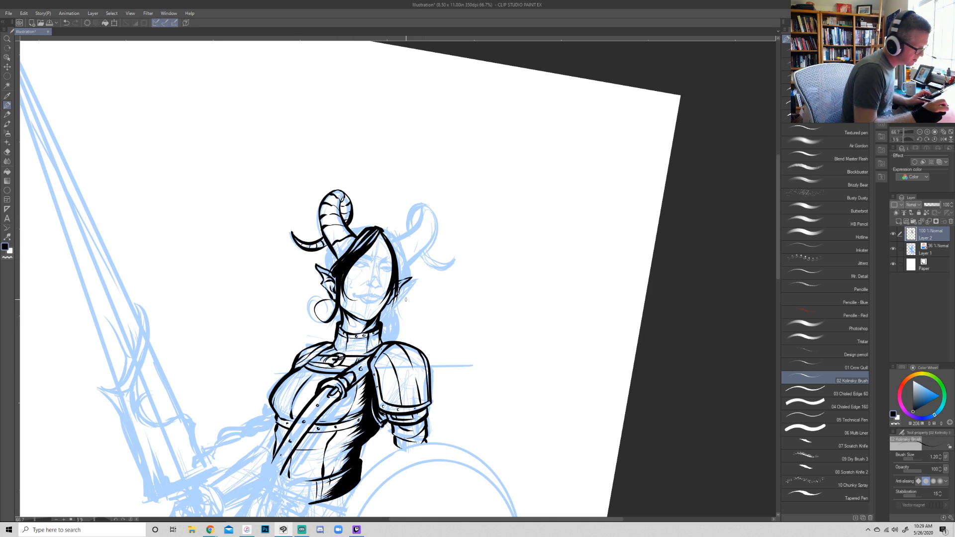
mouse_move(371, 227)
mouse_down()
mouse_move(351, 231)
mouse_move(329, 271)
mouse_move(336, 251)
mouse_move(334, 262)
mouse_up()
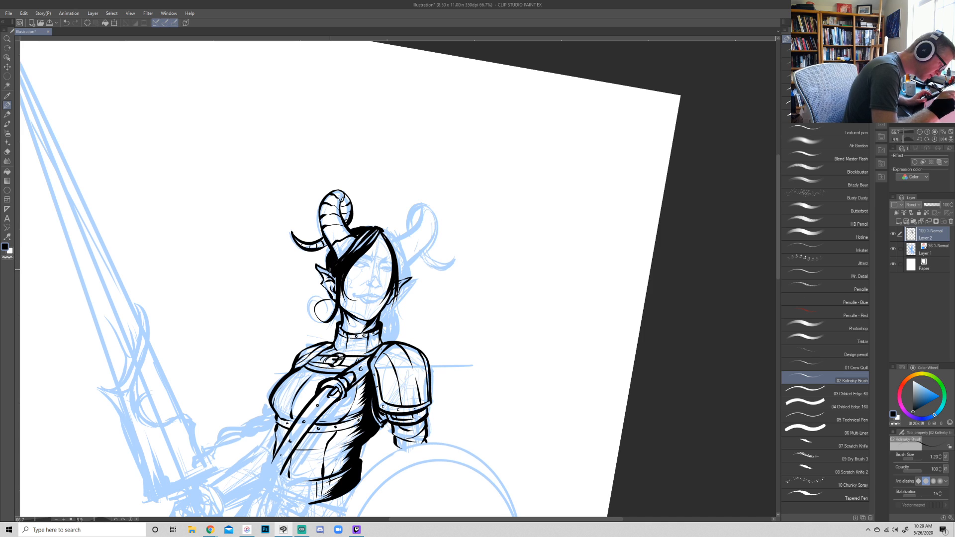
- Thicken the black hair along the shield side of the face and ink the shield-side horn's curl and pointed tip
drag(383, 231, 398, 286)
drag(383, 231, 398, 266)
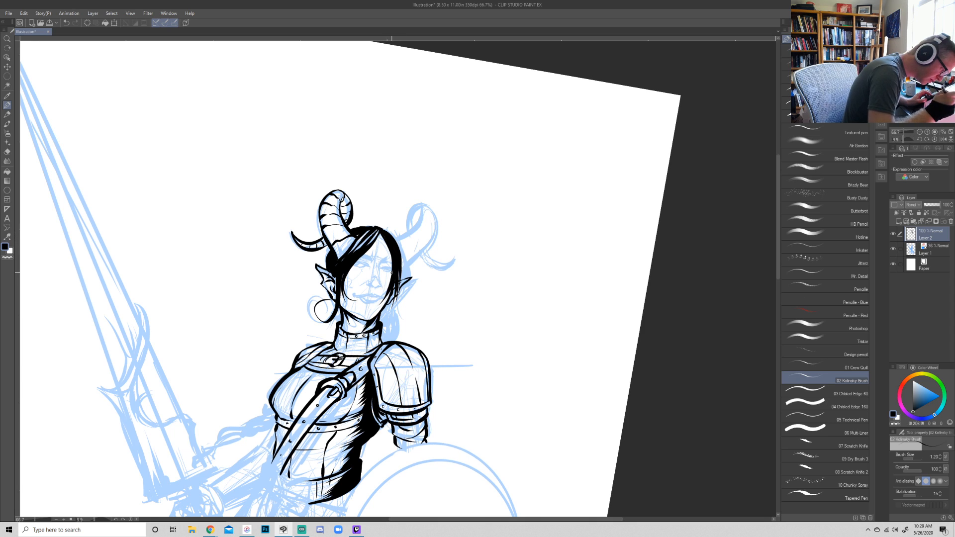
drag(398, 244, 419, 206)
mouse_move(401, 273)
mouse_down()
mouse_move(427, 244)
mouse_move(435, 214)
mouse_move(409, 207)
mouse_move(405, 235)
mouse_move(434, 253)
mouse_move(449, 244)
mouse_up()
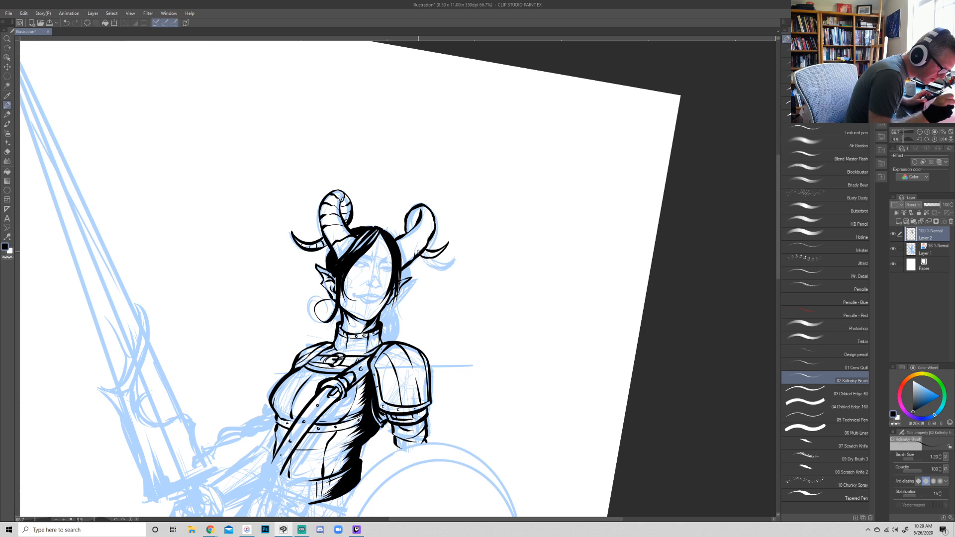
- Undo the tip of the shield-side horn and re-ink it as a thin upturned point
key(ctrl+z)
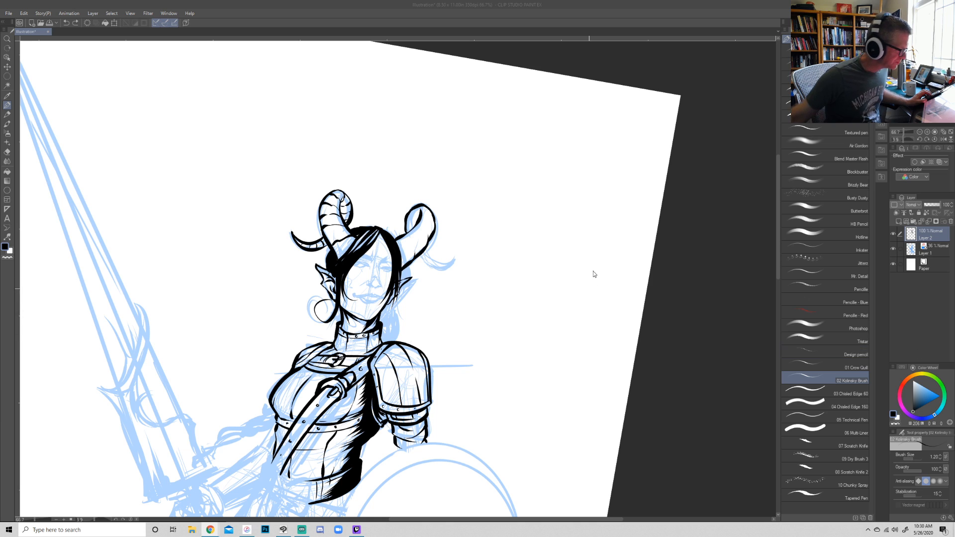
click(672, 234)
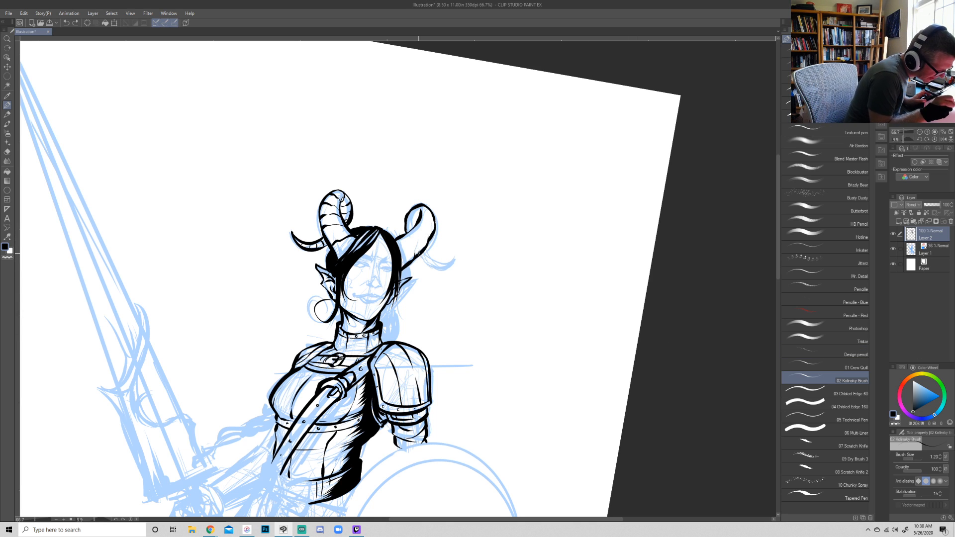
mouse_move(419, 256)
mouse_down()
mouse_move(441, 257)
mouse_move(431, 253)
mouse_up()
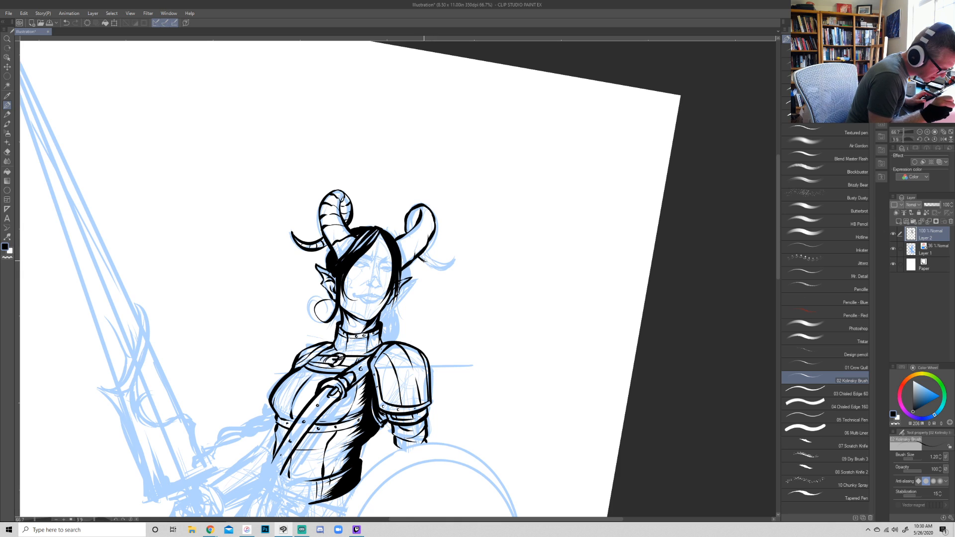
drag(427, 264, 445, 251)
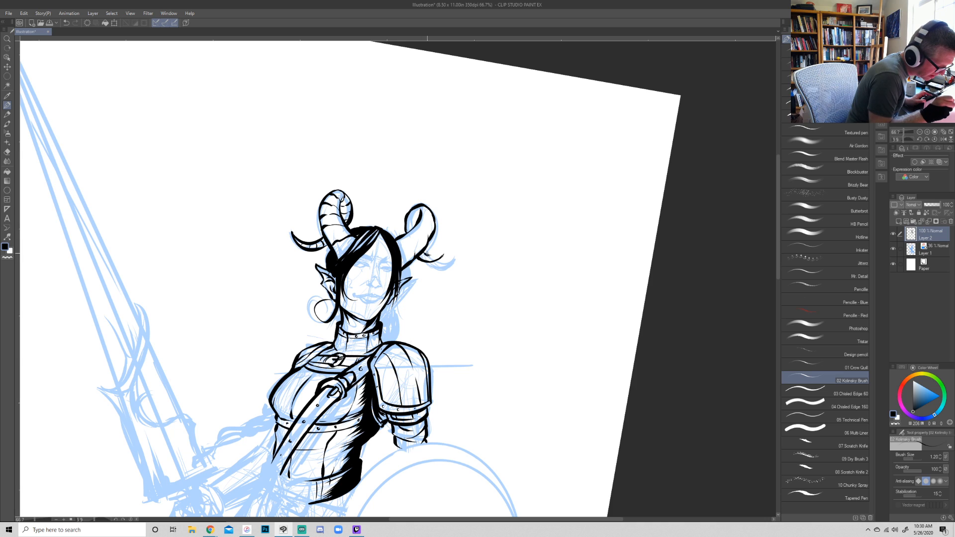
drag(431, 258, 444, 253)
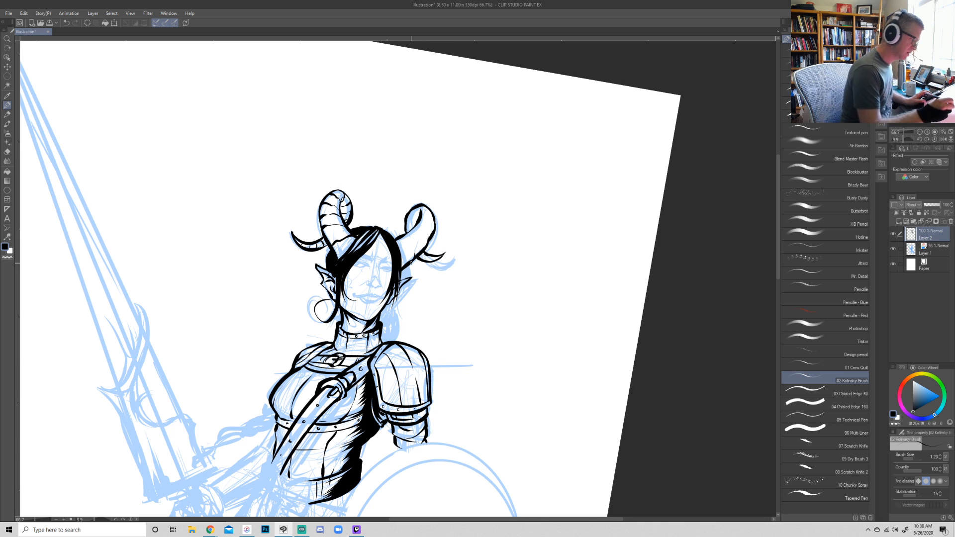
- Ink curved ridge rings along the shield-side horn from its base up through the curl
mouse_move(410, 261)
mouse_down()
mouse_move(409, 233)
mouse_move(426, 233)
mouse_move(418, 219)
mouse_move(432, 229)
mouse_move(431, 208)
mouse_move(413, 232)
mouse_move(426, 261)
mouse_up()
key(r)
drag(689, 358, 691, 321)
drag(386, 244, 379, 238)
key(p)
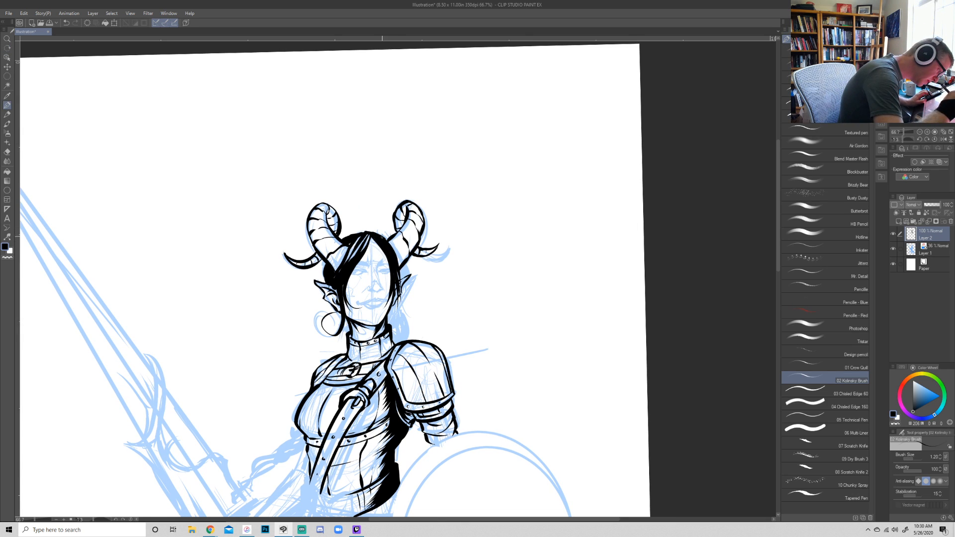
- Ink the hair beside the shield-side ear and fill a wavy black lock behind the neck down to the pauldron
drag(399, 269, 400, 280)
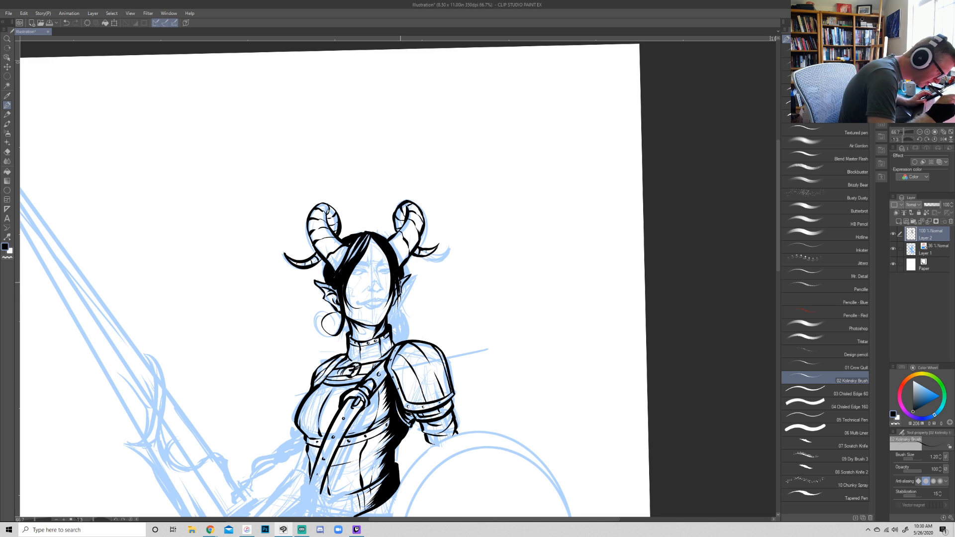
mouse_move(400, 299)
mouse_down()
mouse_move(395, 318)
mouse_move(409, 334)
mouse_up()
mouse_move(400, 297)
mouse_down()
mouse_move(403, 320)
mouse_move(388, 326)
mouse_move(399, 344)
mouse_up()
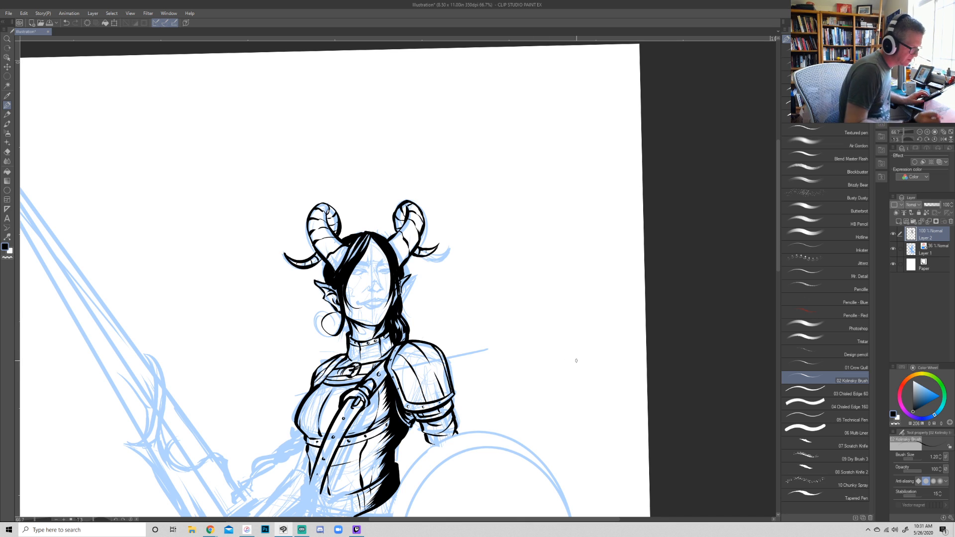
- Refine the end of the hair lock above the pauldron and add shading strokes on the breastplate beside the diagonal strap
key(r)
drag(657, 358, 678, 359)
click(920, 132)
click(920, 132)
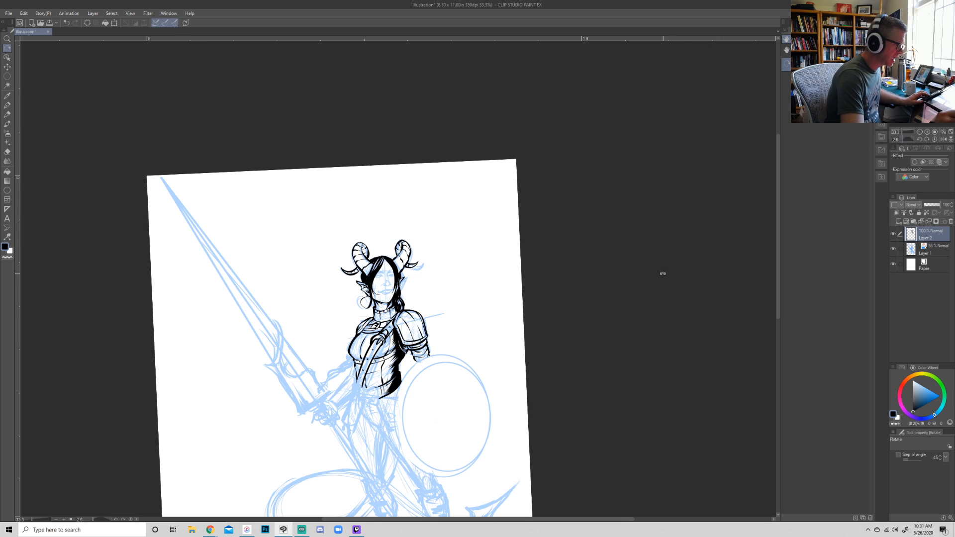
drag(663, 273, 661, 285)
drag(617, 356, 620, 323)
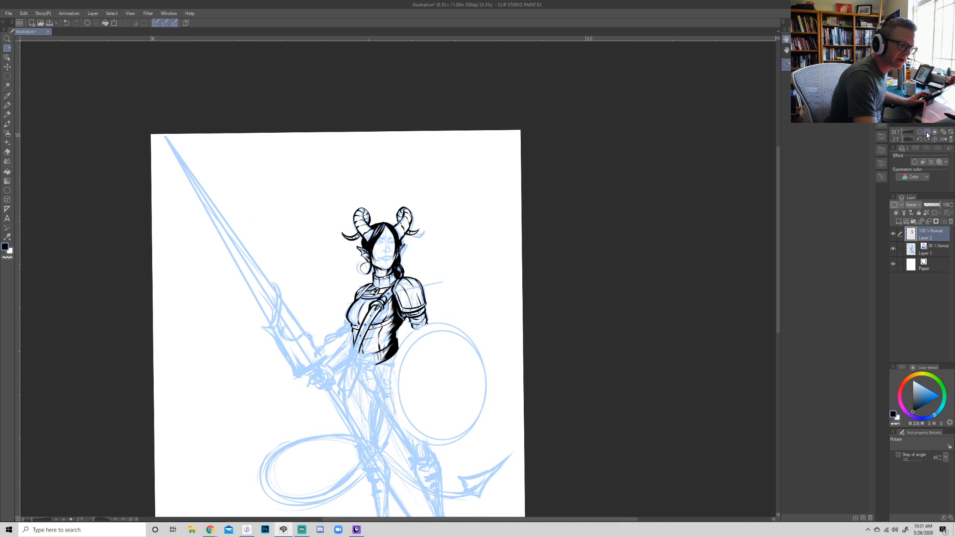
click(927, 132)
click(928, 132)
mouse_move(498, 328)
mouse_down()
mouse_move(649, 304)
mouse_move(641, 323)
mouse_up()
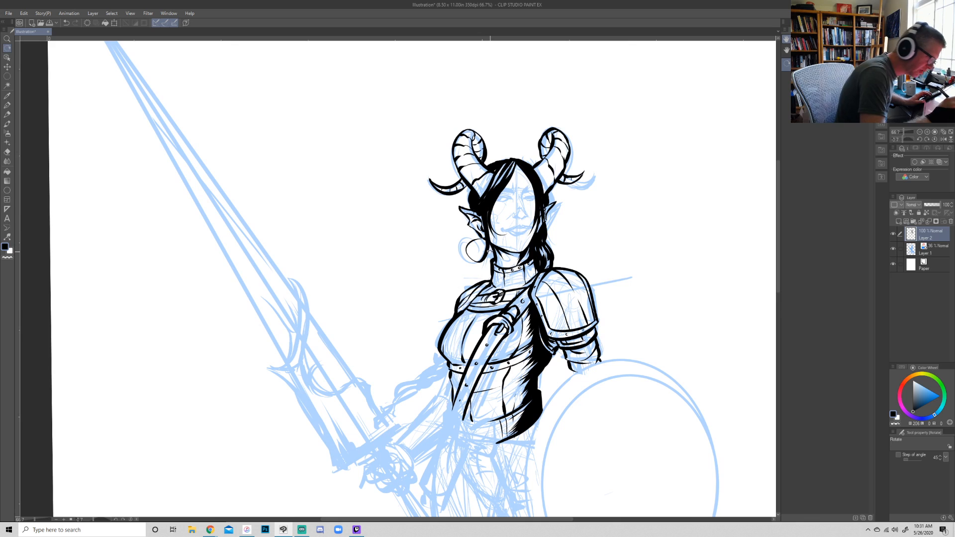
key(p)
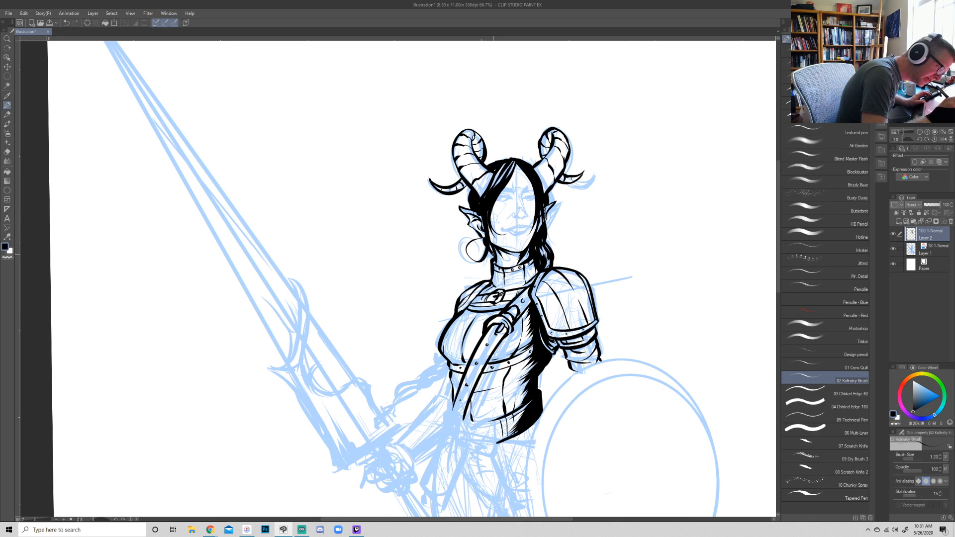
drag(551, 258, 545, 271)
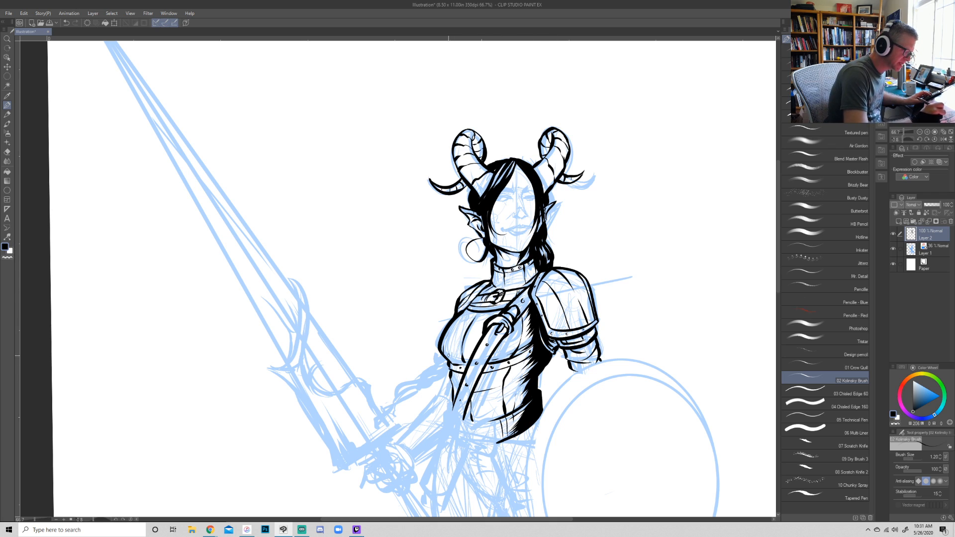
mouse_move(532, 338)
mouse_down()
mouse_move(491, 360)
mouse_move(500, 355)
mouse_up()
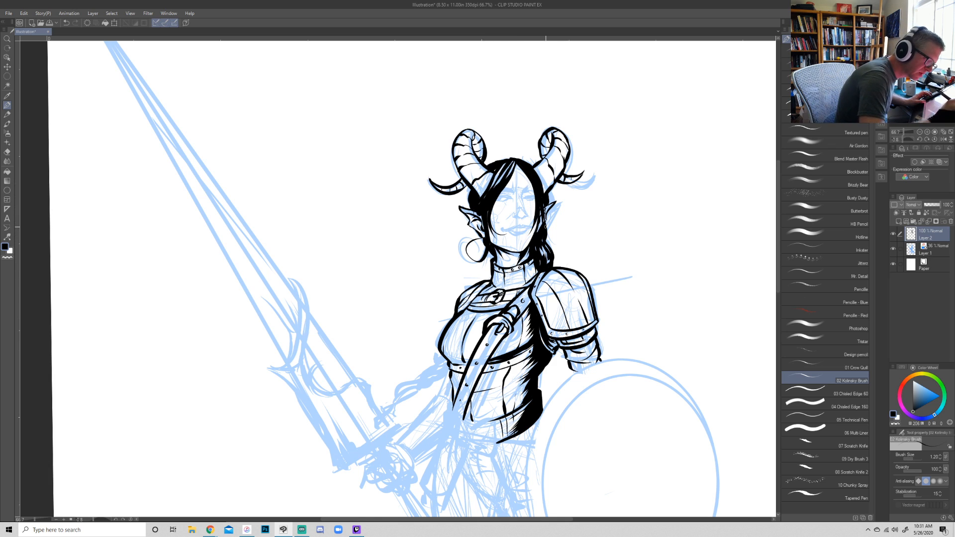
- Ink loose hair strands beside the shield-side ear and neck, and add fine strands over the crown and forehead
drag(547, 223, 549, 243)
drag(546, 194, 549, 207)
drag(549, 244, 558, 264)
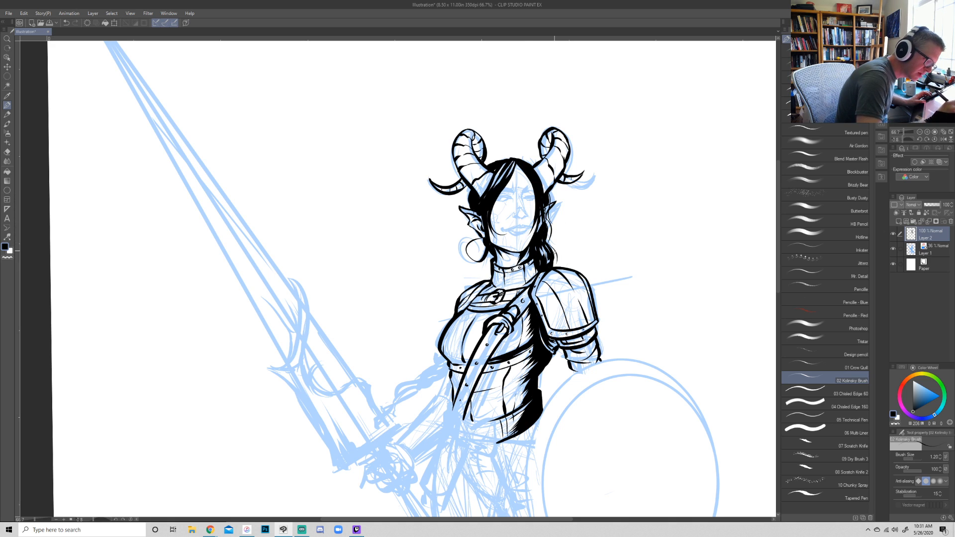
mouse_move(511, 176)
mouse_down()
mouse_move(492, 211)
mouse_move(467, 197)
mouse_move(466, 207)
mouse_up()
mouse_move(512, 159)
mouse_down()
mouse_move(487, 173)
mouse_move(534, 165)
mouse_move(540, 196)
mouse_up()
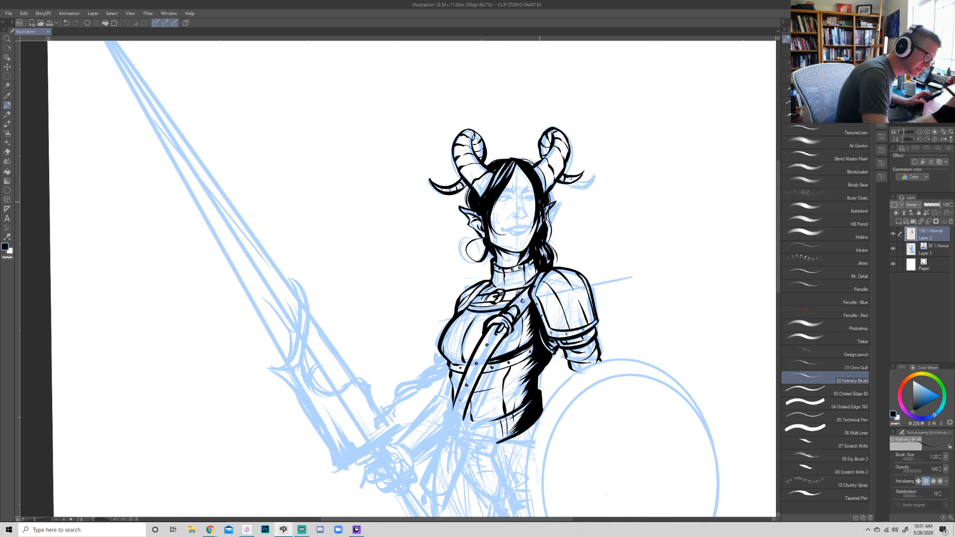
drag(519, 161, 499, 205)
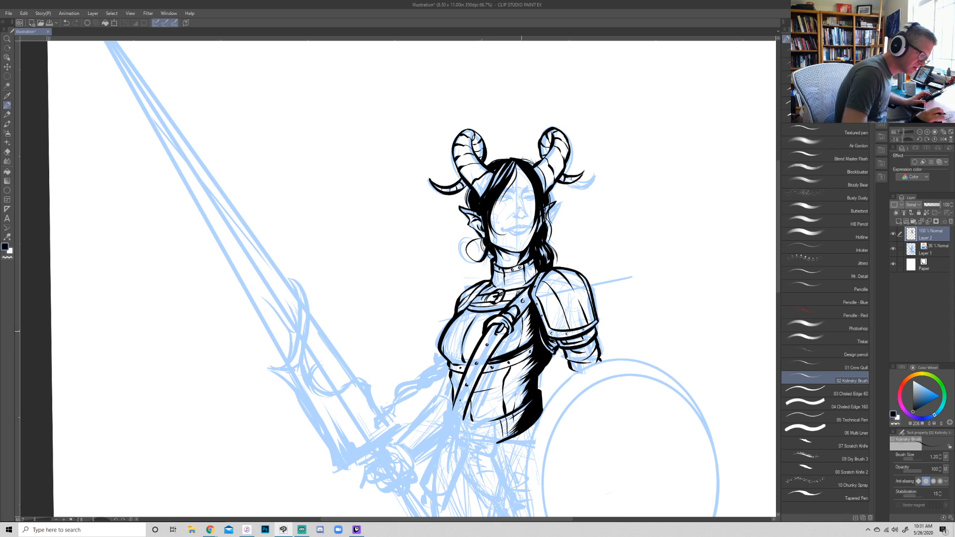
- Ink the sword arm from the elbow down, outlining the forearm bracer to the wrist
mouse_move(448, 363)
mouse_down()
mouse_move(439, 395)
mouse_move(453, 402)
mouse_move(434, 399)
mouse_move(396, 445)
mouse_move(446, 397)
mouse_up()
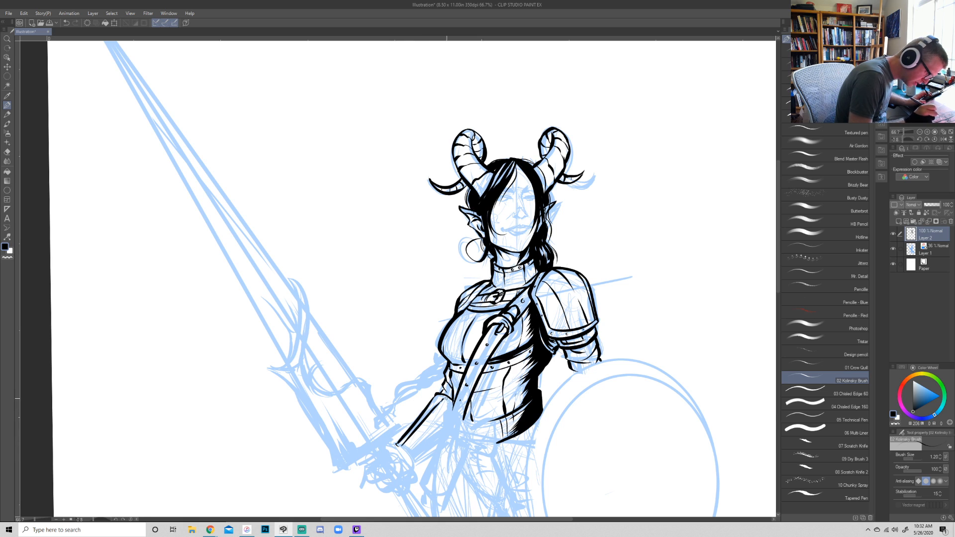
mouse_move(401, 445)
mouse_down()
mouse_move(419, 459)
mouse_move(431, 447)
mouse_up()
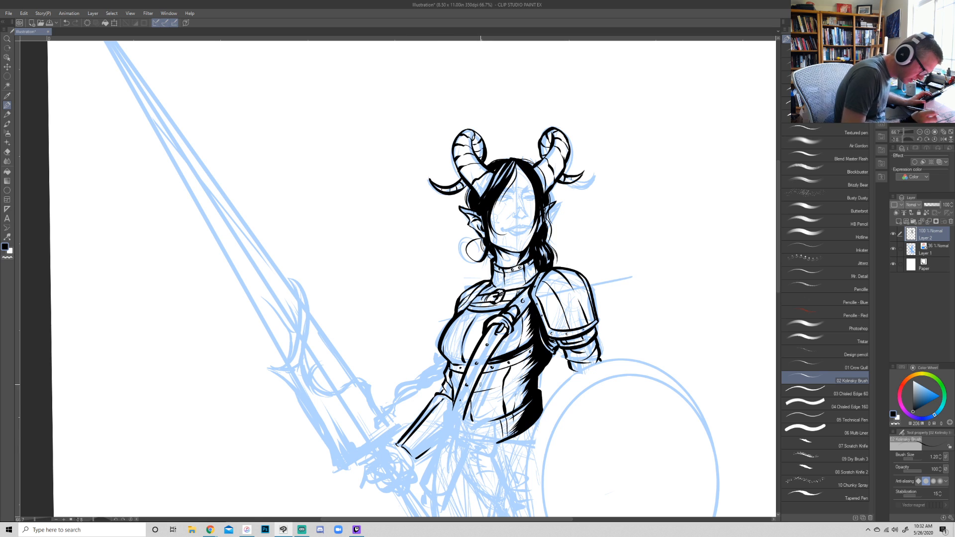
- Ink the waist belt and its square buckle around the lower edge of the torso armor
drag(620, 398, 643, 300)
mouse_move(519, 384)
mouse_down()
mouse_move(532, 374)
mouse_move(548, 400)
mouse_move(533, 400)
mouse_move(543, 387)
mouse_move(530, 380)
mouse_move(539, 377)
mouse_up()
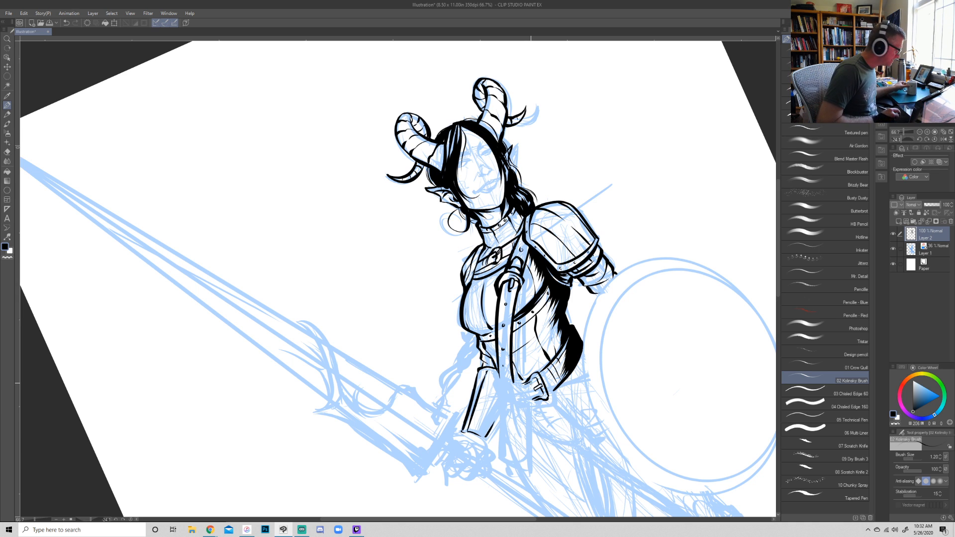
key(r)
mouse_move(618, 417)
mouse_down()
mouse_move(602, 437)
mouse_move(481, 465)
mouse_move(478, 428)
mouse_move(613, 287)
mouse_up()
key(r)
key(r)
mouse_move(537, 393)
mouse_down()
mouse_move(463, 434)
mouse_move(333, 432)
mouse_move(256, 360)
mouse_up()
drag(312, 371, 323, 335)
key(ctrl+z)
drag(313, 371, 322, 333)
mouse_move(296, 373)
mouse_down()
mouse_move(309, 330)
mouse_move(353, 358)
mouse_move(441, 354)
mouse_move(435, 360)
mouse_move(434, 320)
mouse_up()
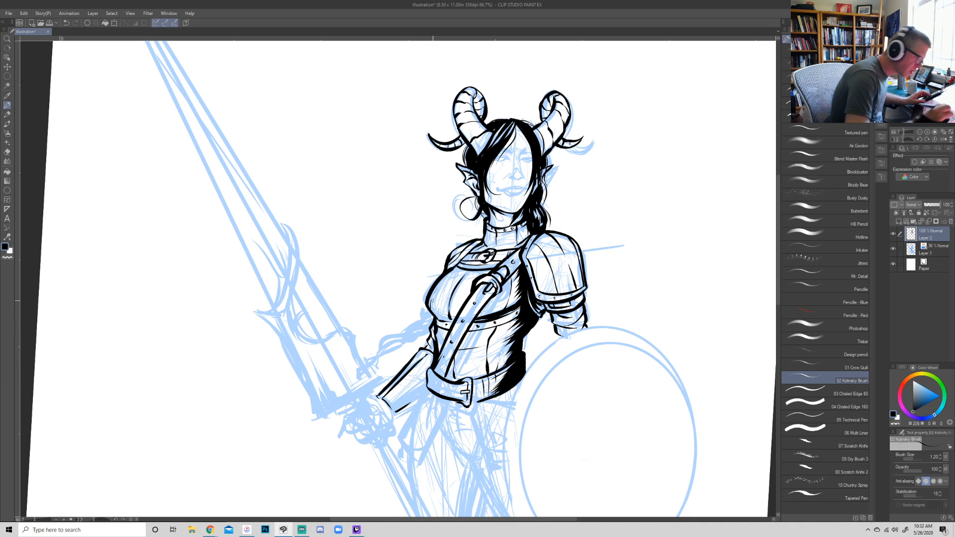
- Ink an angled line running from below the belt buckle down across the hip toward the shield
key(r)
drag(680, 390, 682, 383)
key(ctrl+minus)
key(ctrl+minus)
drag(704, 324, 621, 357)
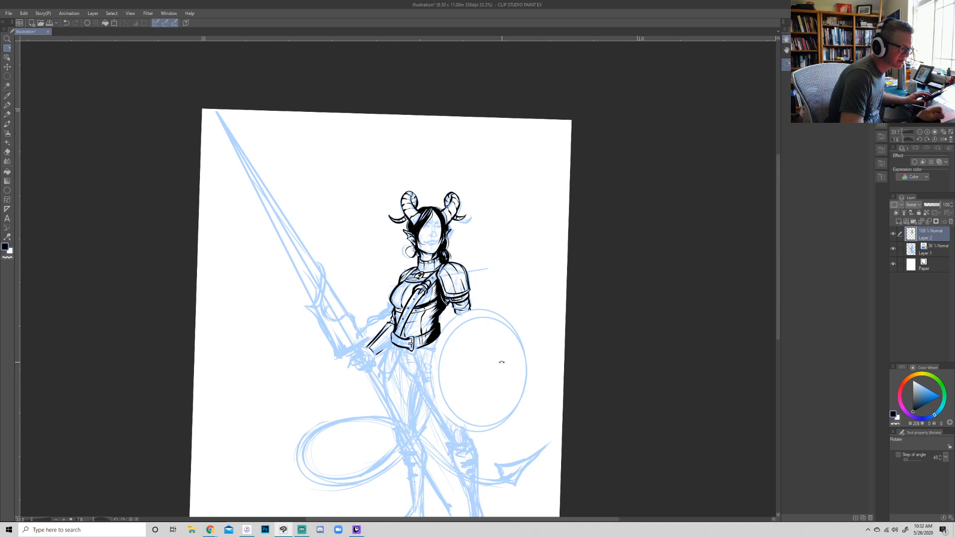
key(p)
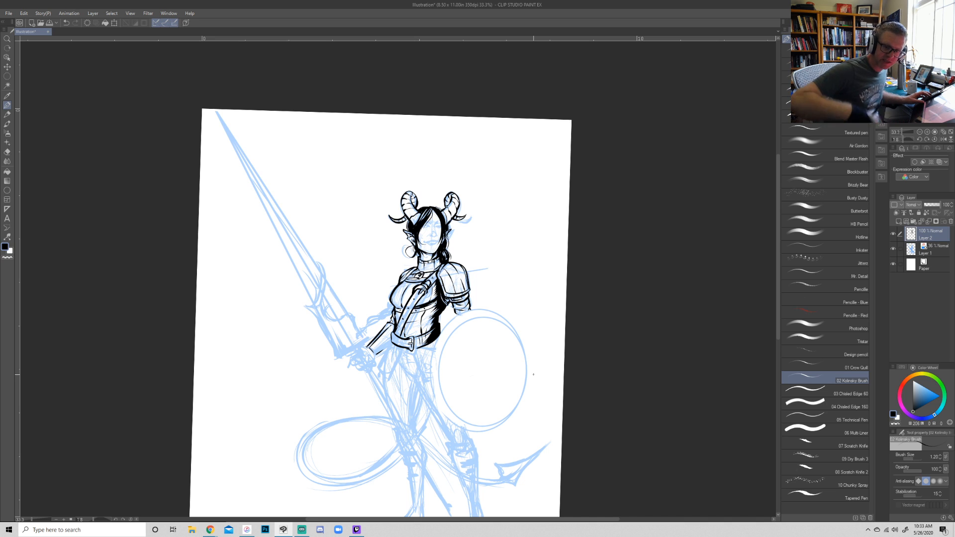
click(927, 132)
click(928, 132)
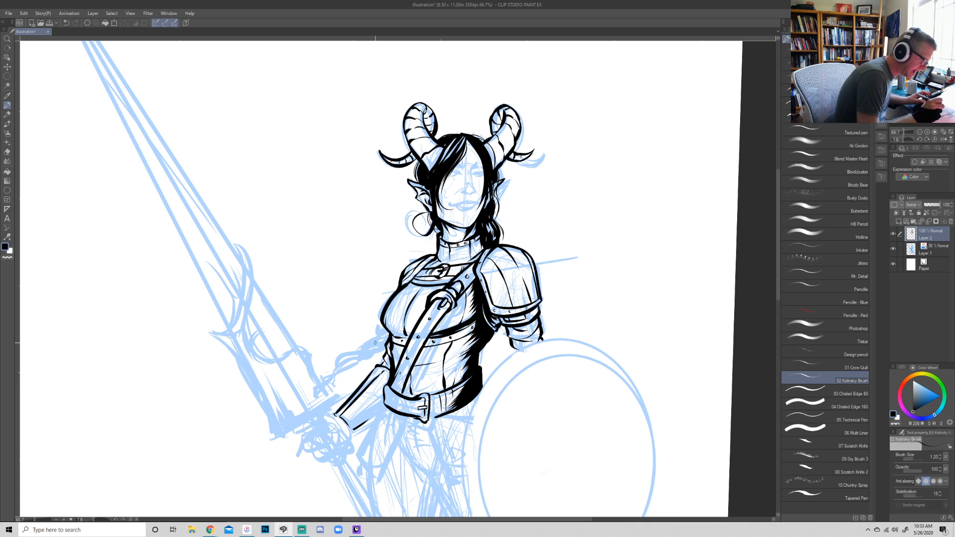
drag(419, 459, 389, 393)
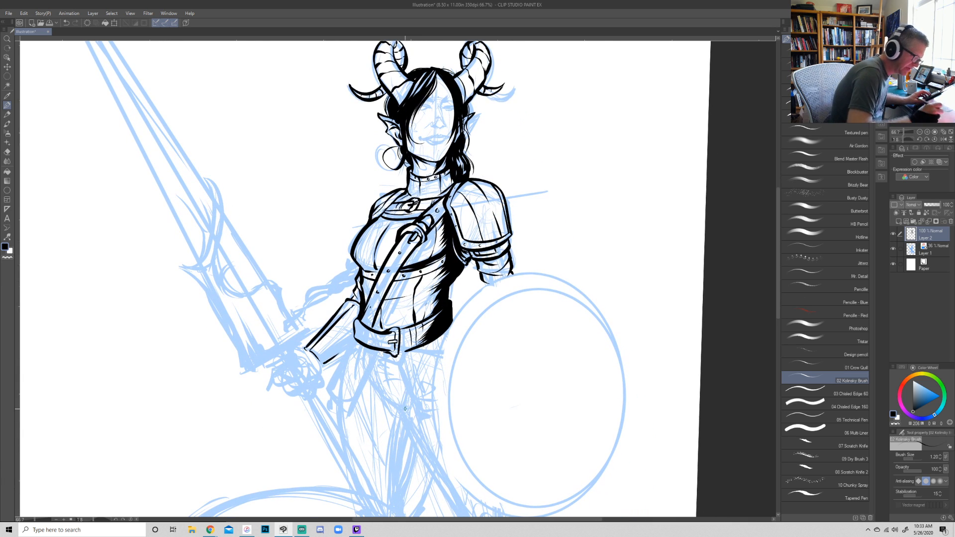
mouse_move(393, 357)
mouse_down()
mouse_move(410, 398)
mouse_move(431, 408)
mouse_up()
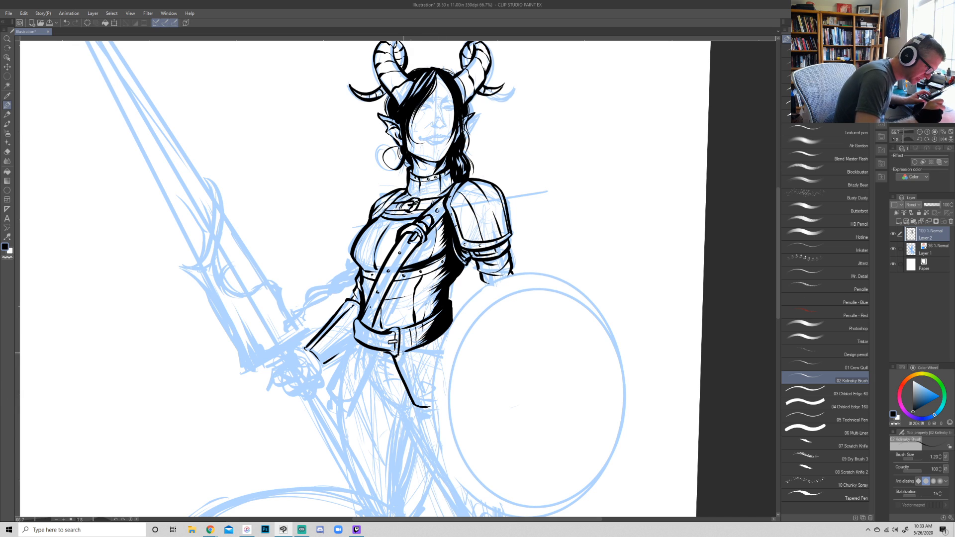
- Add rivets to the waist belt and short shading and seam strokes across the waist armor and breastplate
mouse_move(399, 354)
mouse_down()
mouse_move(410, 350)
mouse_move(397, 353)
mouse_move(404, 339)
mouse_move(382, 353)
mouse_move(371, 348)
mouse_up()
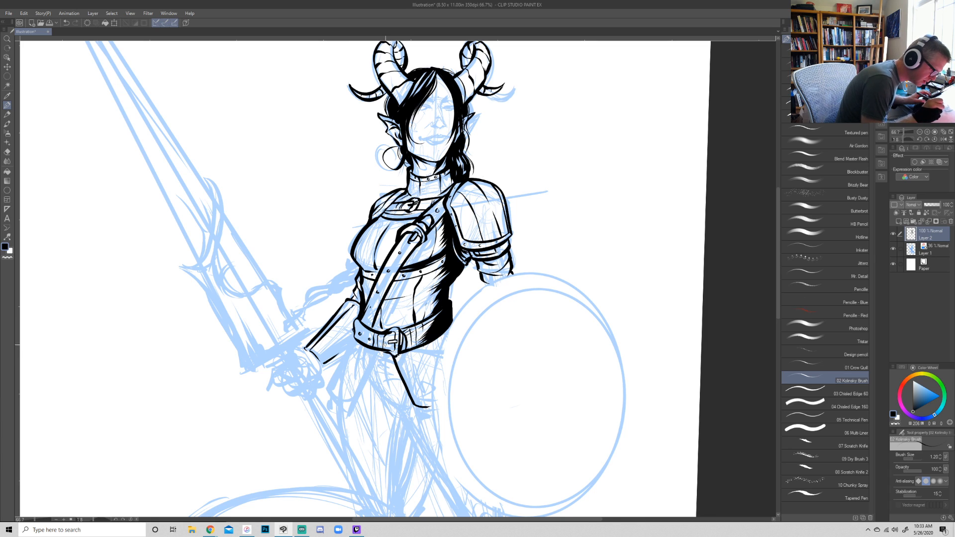
mouse_move(365, 327)
mouse_down()
mouse_move(360, 341)
mouse_move(363, 324)
mouse_up()
drag(370, 287, 362, 293)
drag(371, 279, 364, 287)
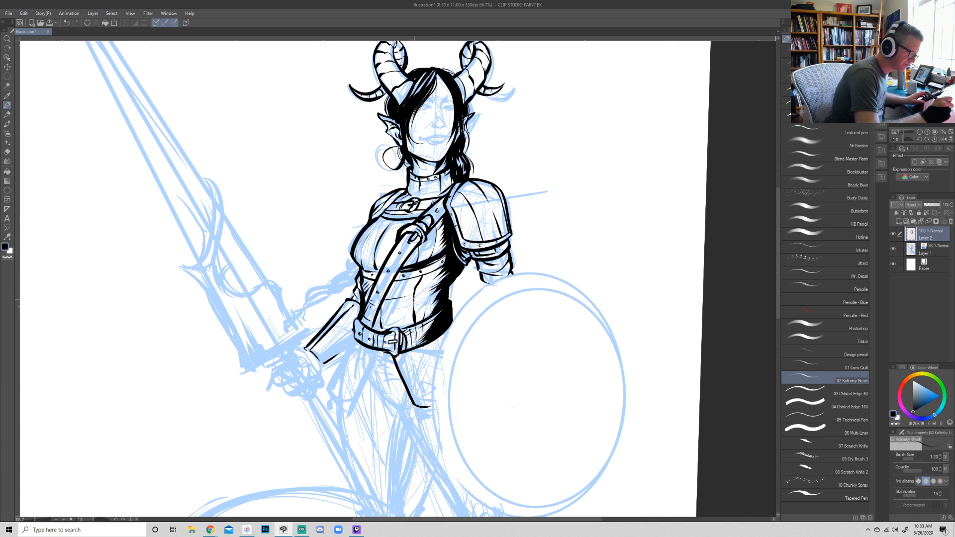
drag(411, 309, 417, 314)
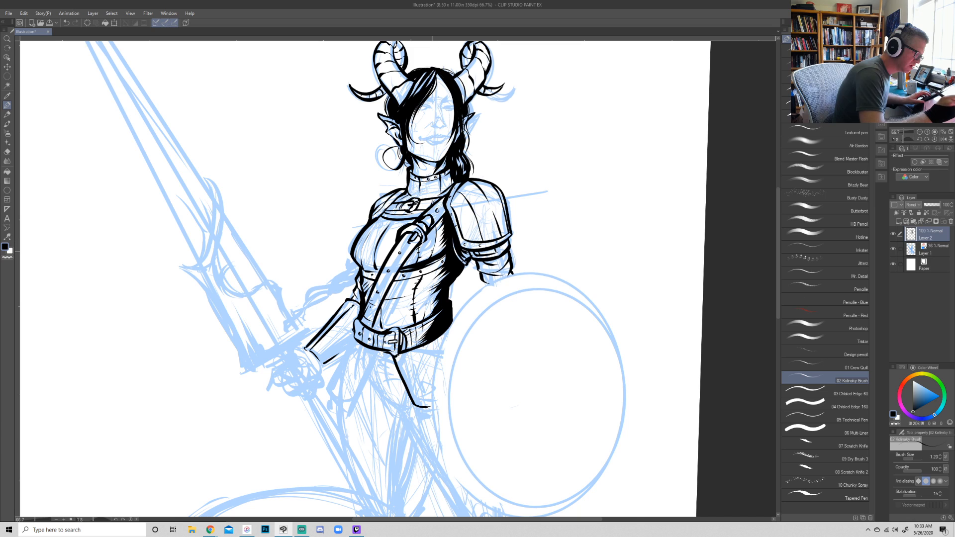
drag(432, 247, 440, 224)
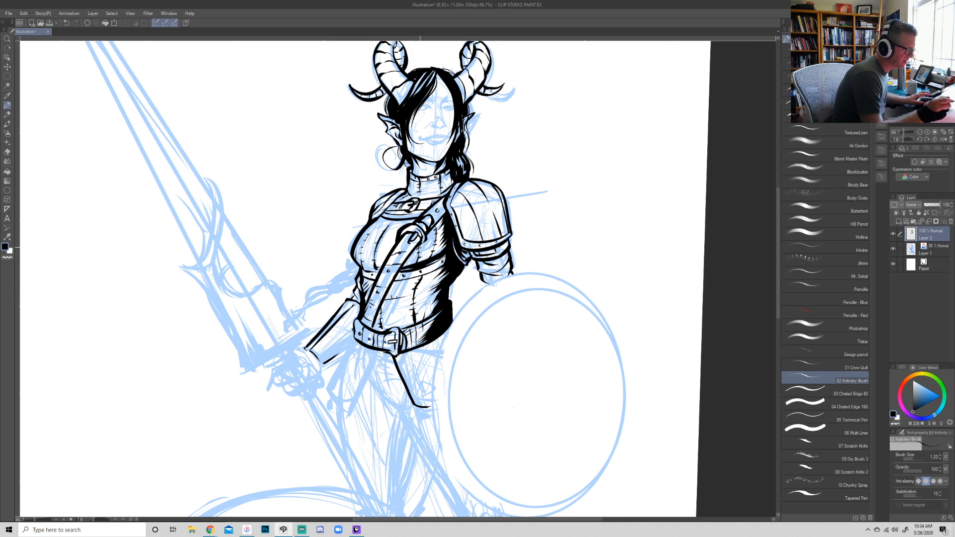
- Ink the warrior's nose, eyes and eyebrows over the blue face sketch
drag(654, 305, 640, 311)
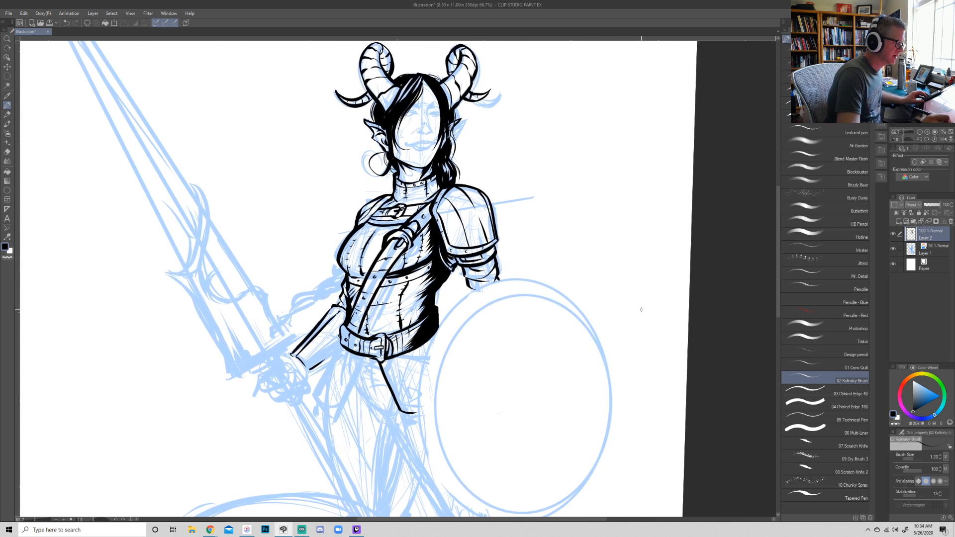
double_click(920, 133)
key(shift+space)
drag(666, 340, 632, 359)
key(p)
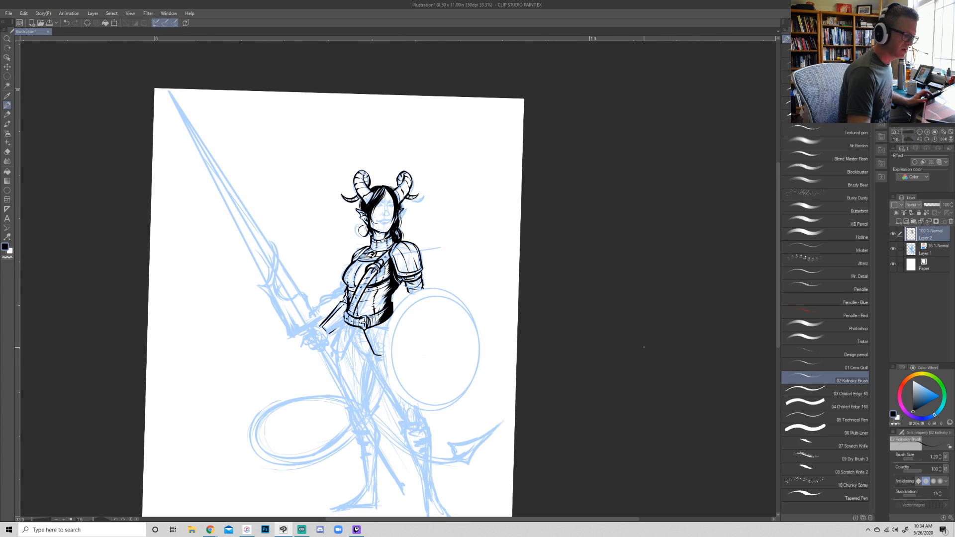
double_click(927, 132)
drag(370, 153, 440, 242)
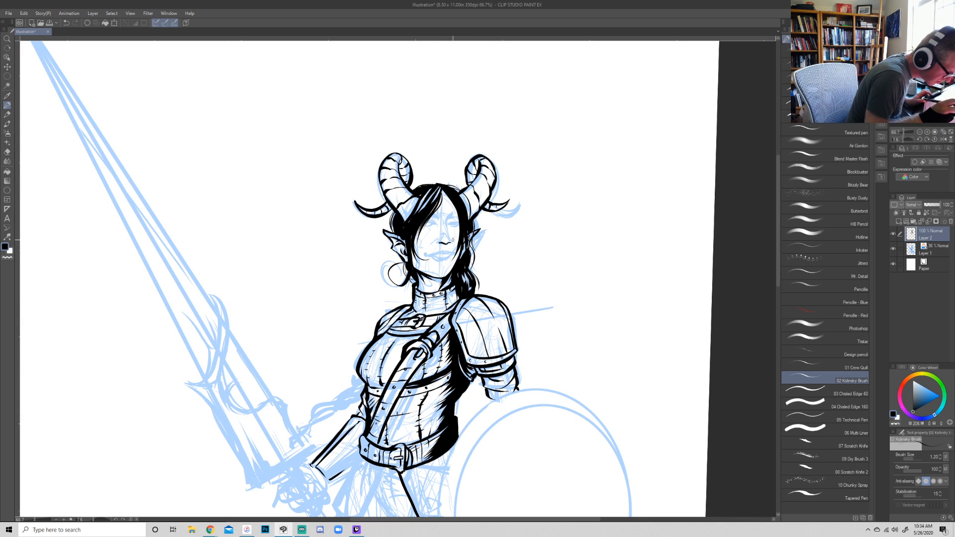
key(e)
key(p)
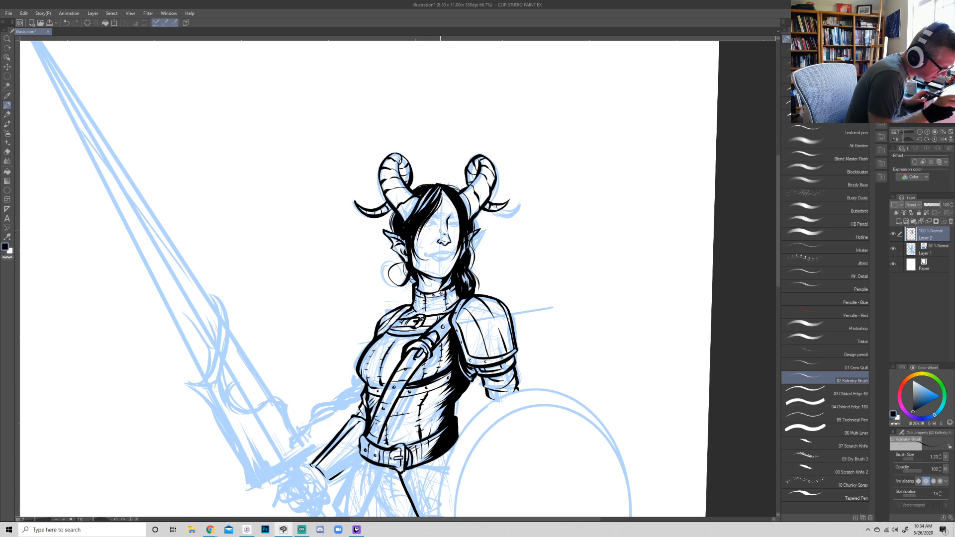
drag(426, 224, 435, 226)
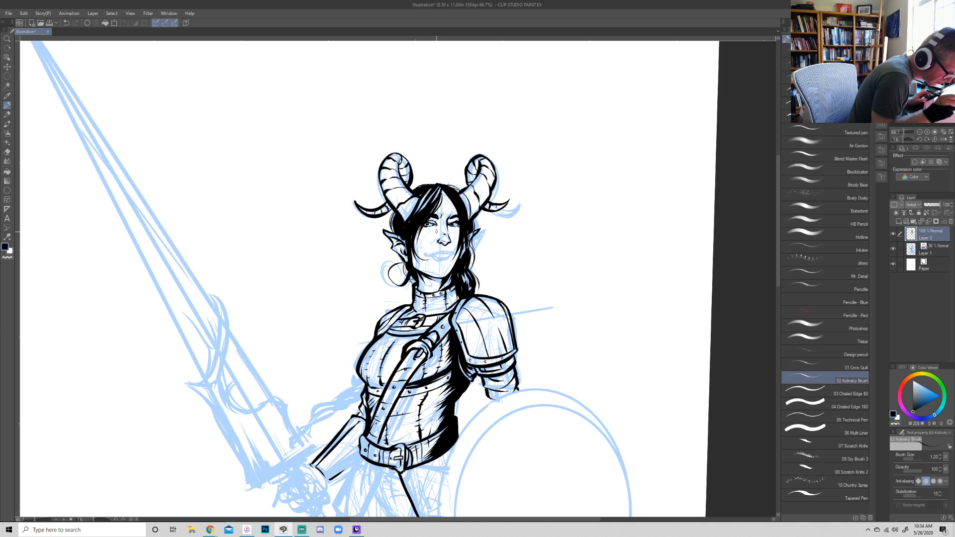
key(ctrl+z)
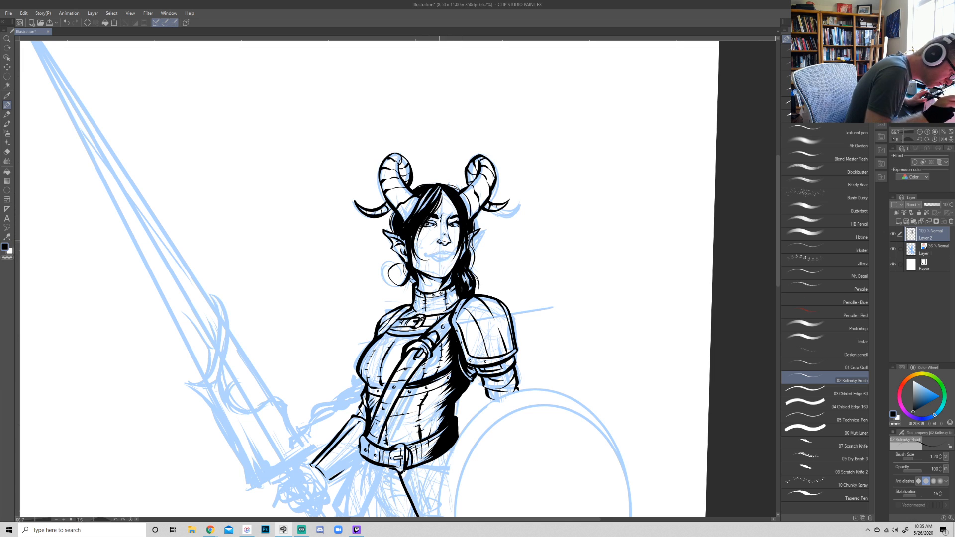
- Ink the mouth with a thin smiling line and a short stroke for the lips
mouse_move(423, 255)
mouse_down()
mouse_move(459, 249)
mouse_move(445, 250)
mouse_up()
key(ctrl+z)
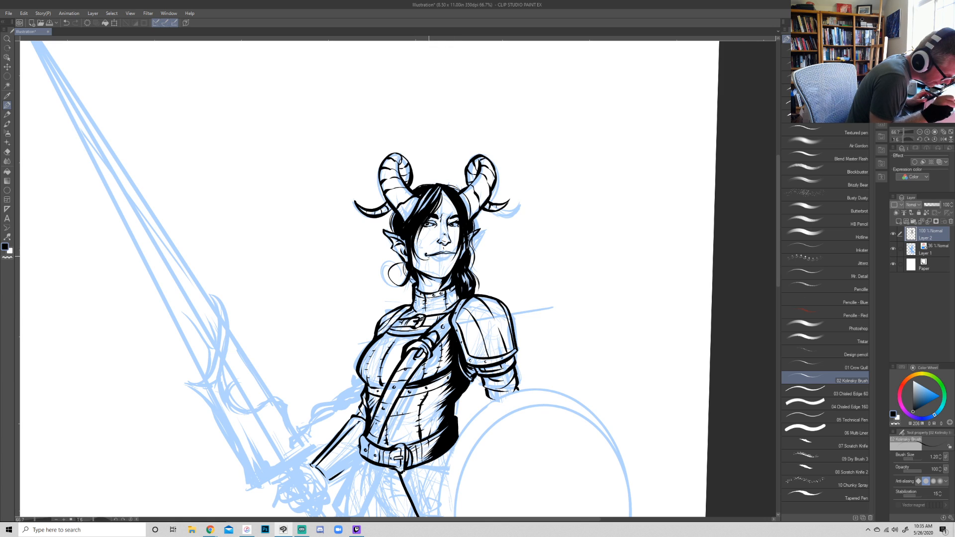
drag(429, 256, 452, 254)
key(ctrl+z)
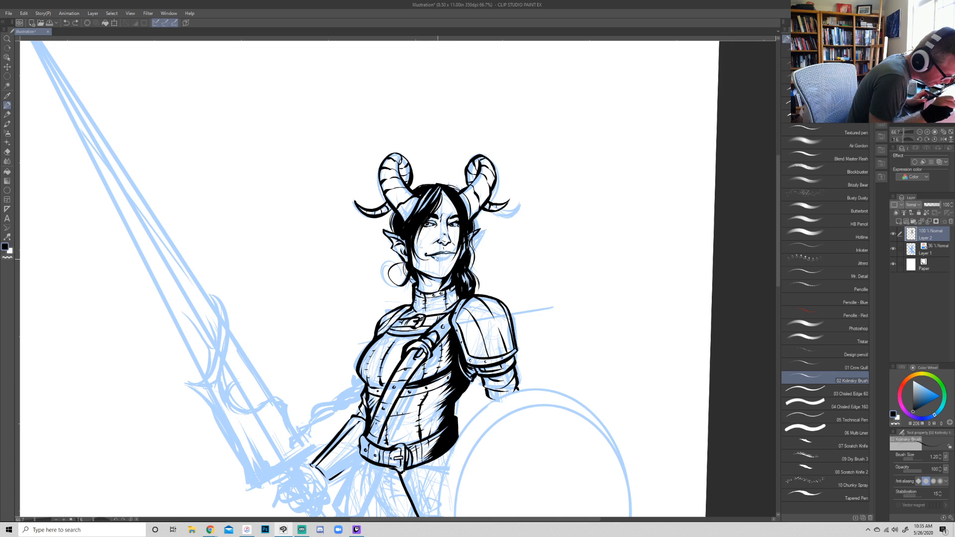
drag(454, 254, 441, 255)
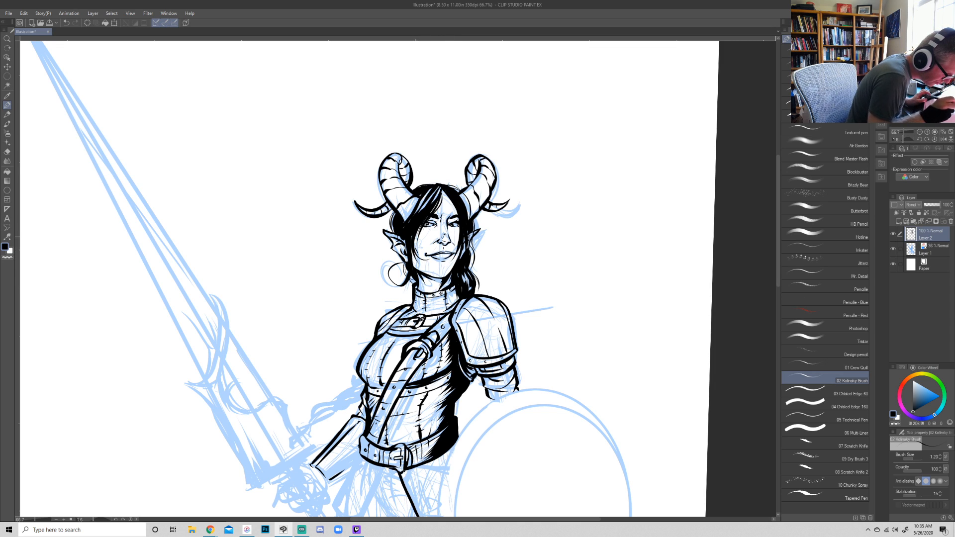
- Ink thin hair strands falling from the parting down both sides of the face
drag(422, 225, 454, 226)
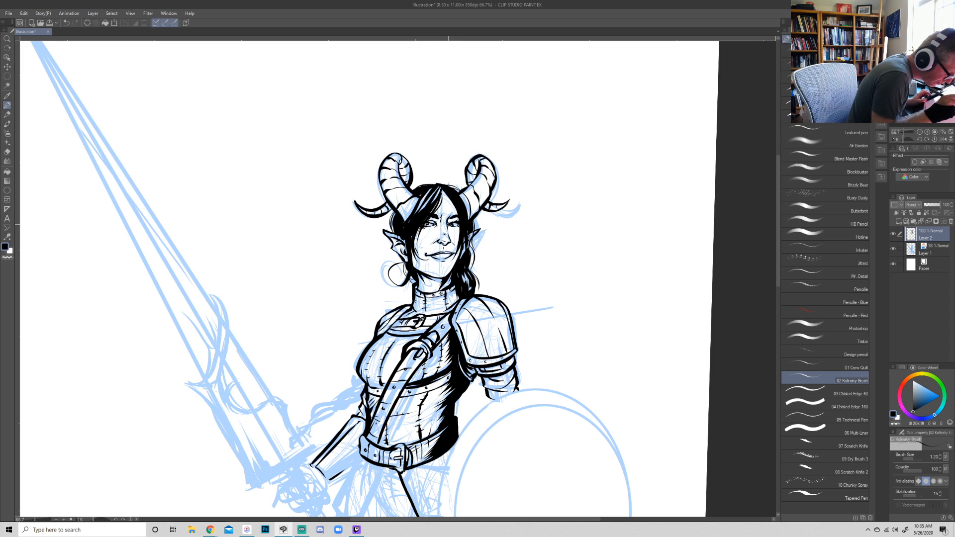
drag(442, 190, 456, 253)
mouse_move(442, 189)
mouse_down()
mouse_move(459, 220)
mouse_move(430, 232)
mouse_up()
key(r)
drag(657, 298, 634, 336)
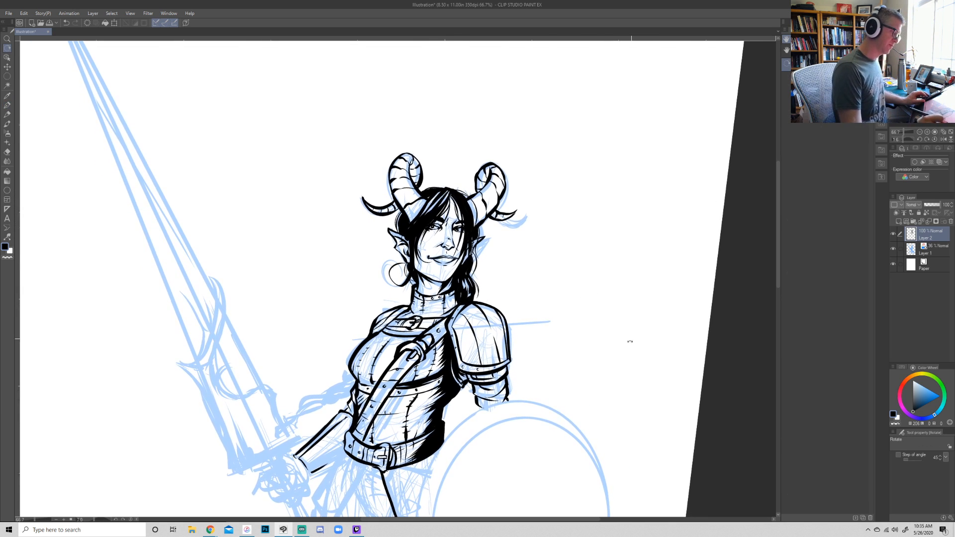
drag(615, 369, 612, 356)
mouse_move(735, 336)
mouse_down()
mouse_move(617, 477)
mouse_move(437, 482)
mouse_up()
- Ink fine contour strokes around the lower face, along the jaw and chin
key(p)
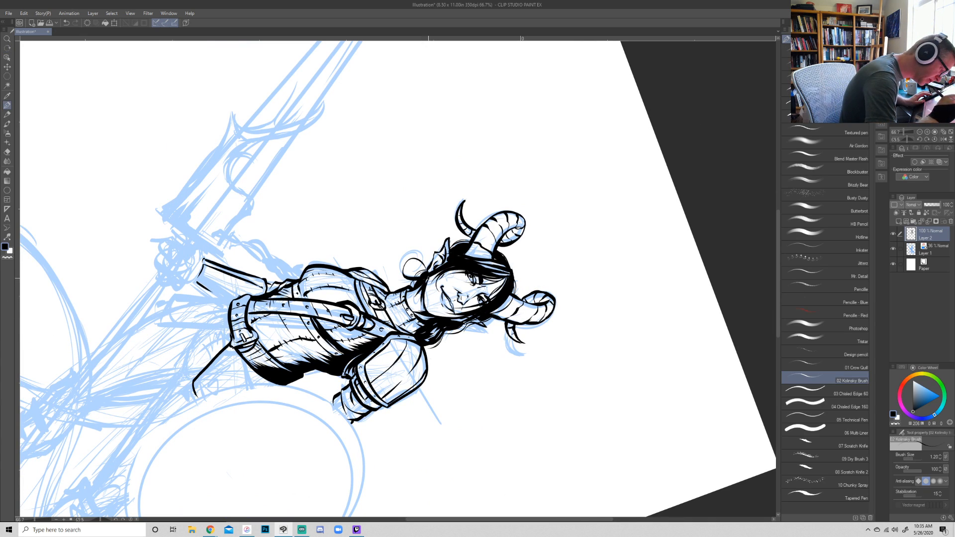
key(r)
mouse_move(646, 373)
mouse_down()
mouse_move(686, 292)
mouse_move(533, 192)
mouse_up()
key(p)
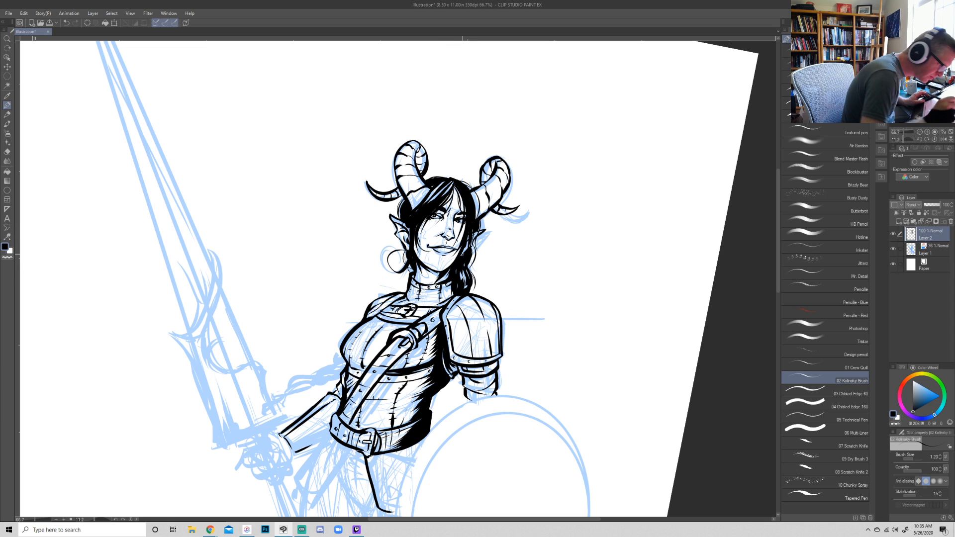
key(r)
drag(463, 254, 418, 213)
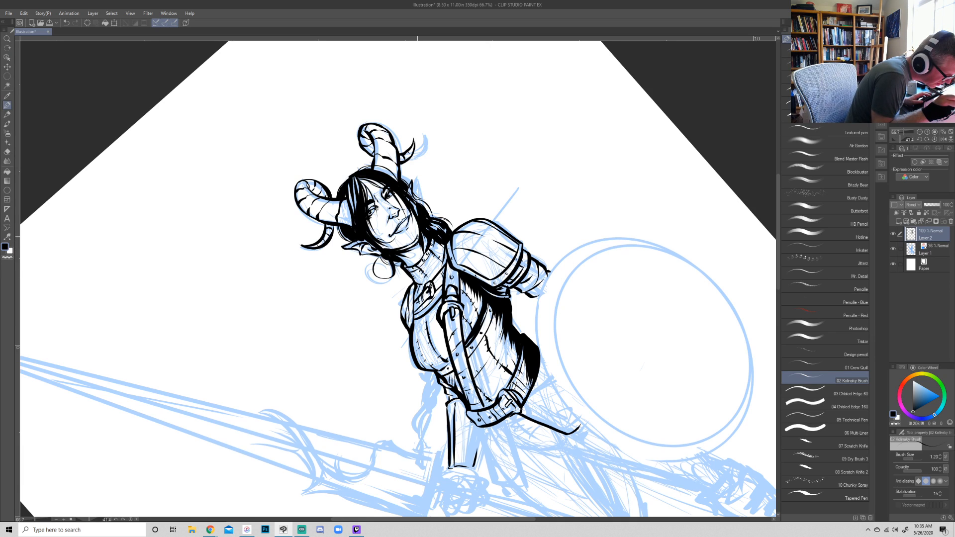
drag(419, 230, 398, 250)
- Erase the inked mouth back to the blue sketch
key(r)
mouse_move(646, 159)
mouse_down()
mouse_move(616, 362)
mouse_move(547, 387)
mouse_up()
key(e)
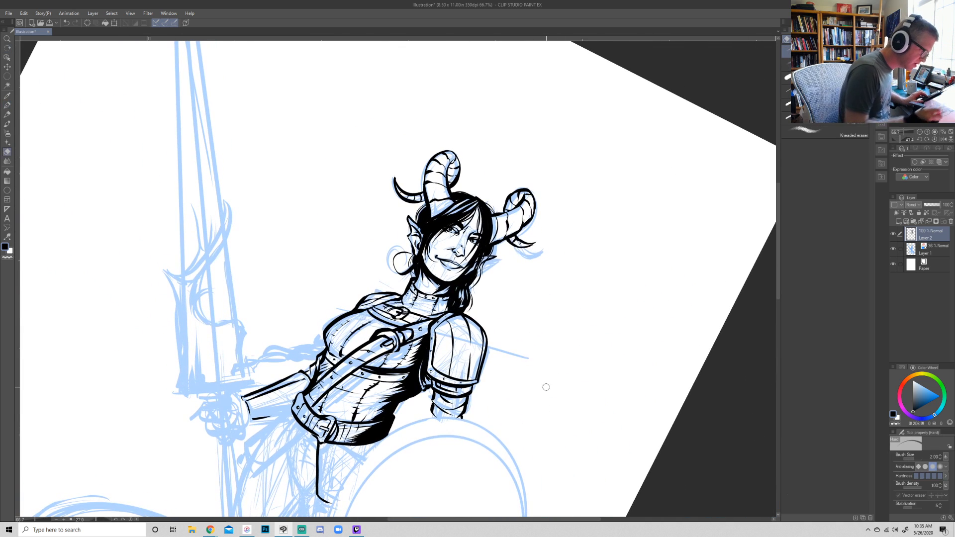
mouse_move(444, 263)
mouse_down()
mouse_move(438, 257)
mouse_move(459, 268)
mouse_move(449, 265)
mouse_up()
key(r)
mouse_move(699, 307)
mouse_down()
mouse_move(699, 245)
mouse_move(651, 111)
mouse_up()
- Ink the mouth again with fuller lips and a small shadow at its corner
key(p)
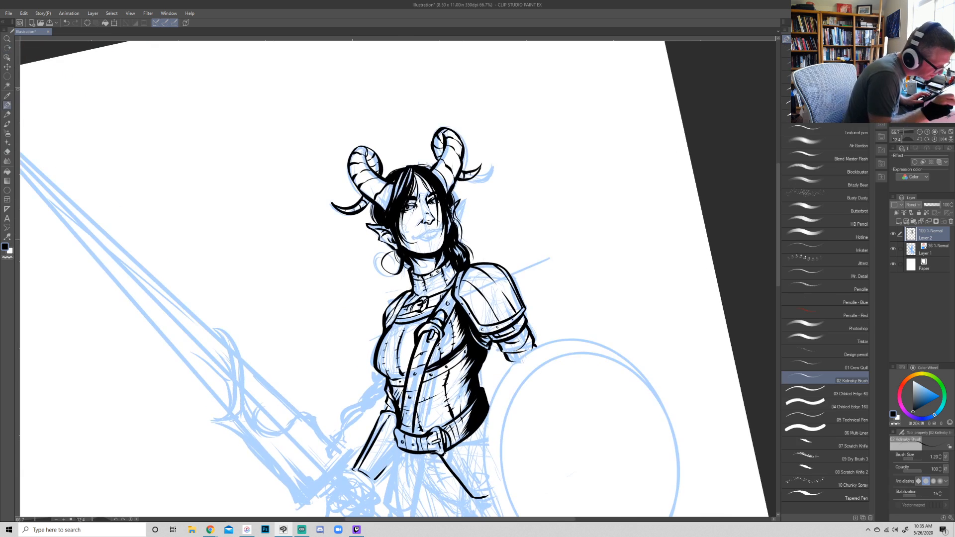
mouse_move(416, 231)
mouse_down()
mouse_move(440, 229)
mouse_move(422, 234)
mouse_move(439, 238)
mouse_move(444, 266)
mouse_up()
key(ctrl+z)
key(ctrl+z)
key(r)
key(e)
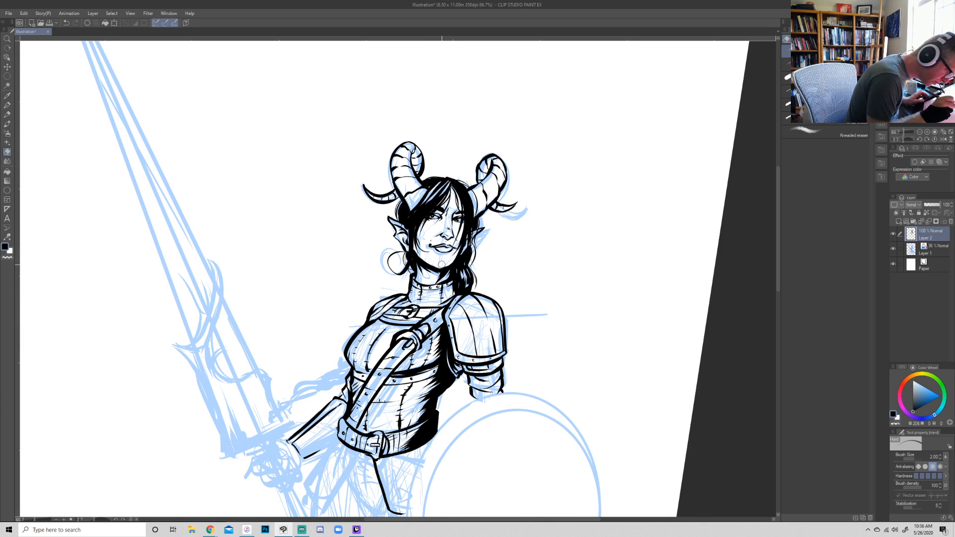
key(p)
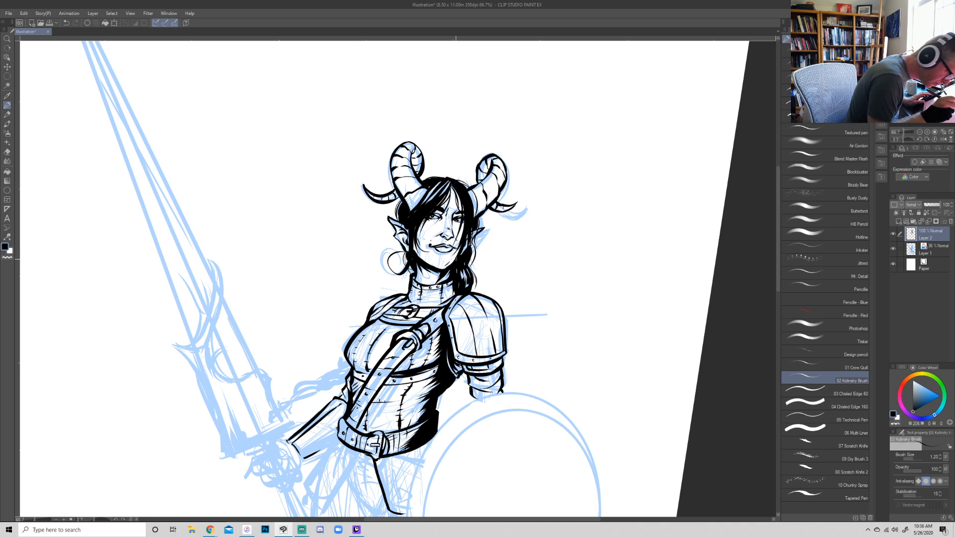
- Strengthen the jawline on both sides of the chin with tapered ink strokes
drag(458, 257, 443, 269)
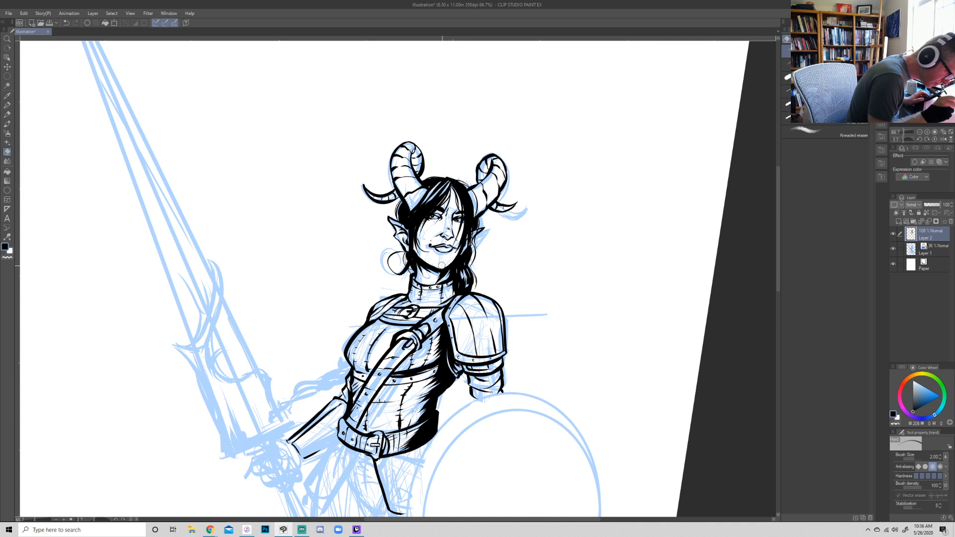
key(r)
drag(607, 237, 364, 490)
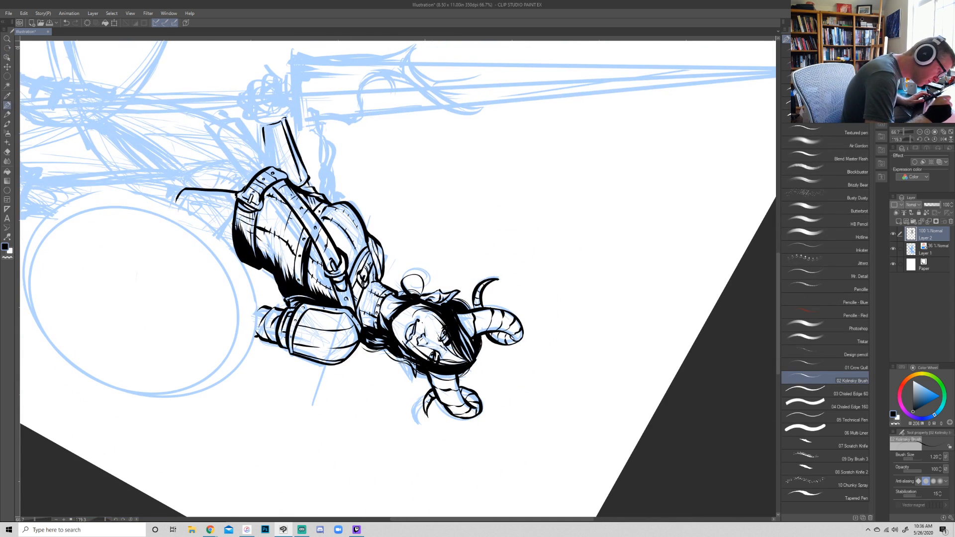
drag(390, 329, 414, 305)
key(r)
mouse_move(730, 428)
mouse_down()
mouse_move(757, 186)
mouse_move(706, 82)
mouse_up()
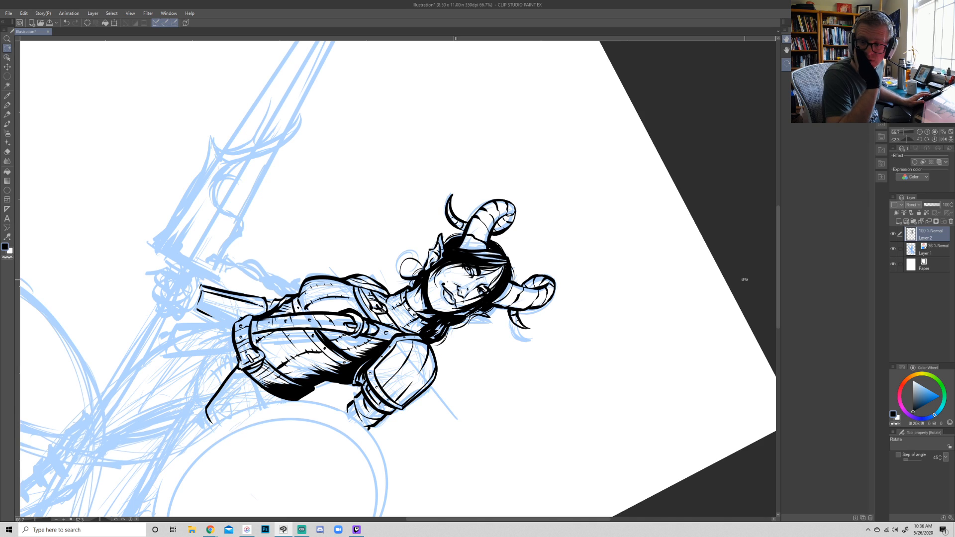
mouse_move(714, 420)
mouse_down()
mouse_move(606, 92)
mouse_move(690, 276)
mouse_move(533, 458)
mouse_up()
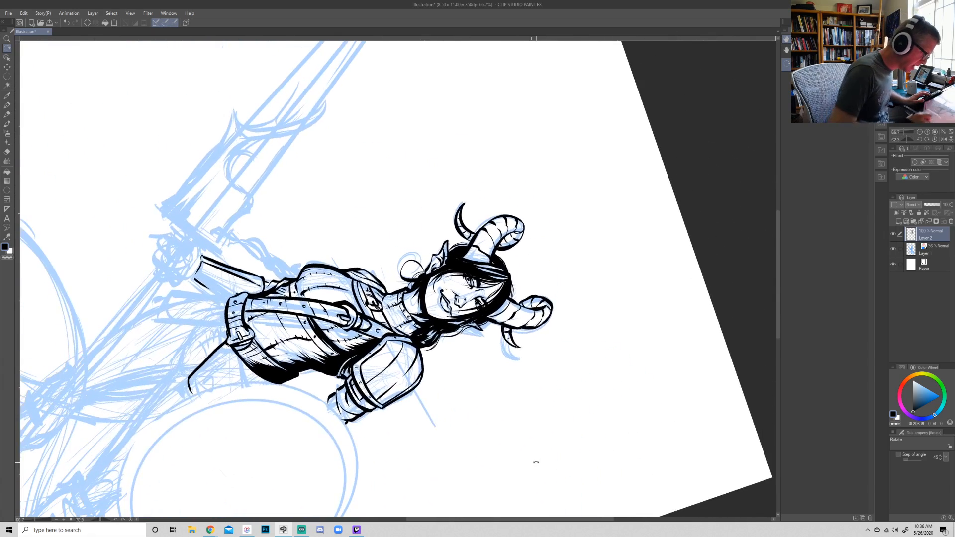
key(p)
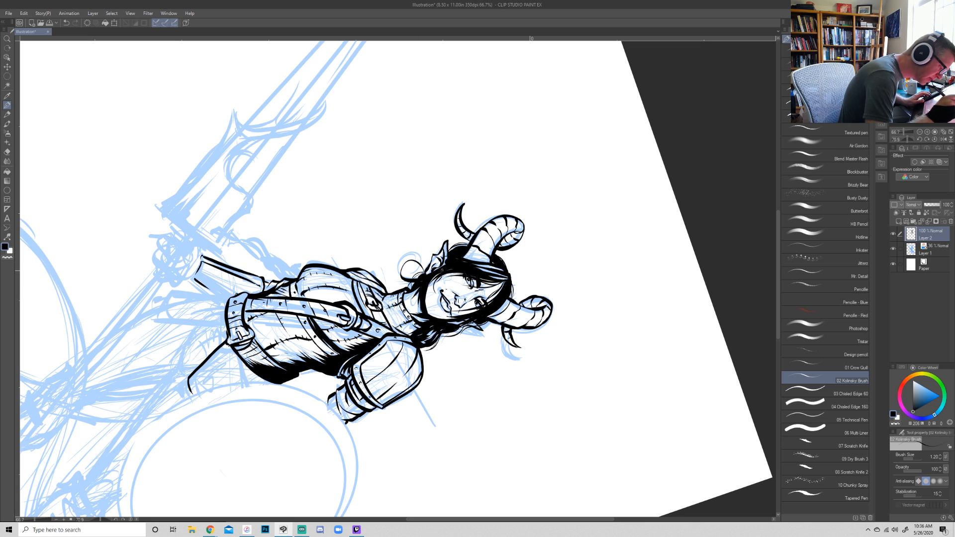
- Trim the inked contour of the cheek and jaw with the eraser
key(r)
drag(651, 395, 650, 162)
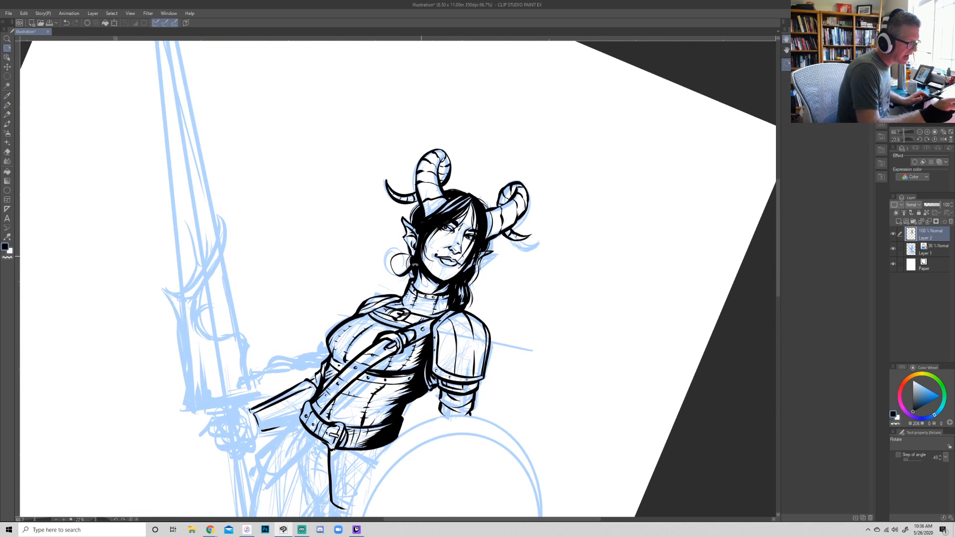
key(e)
key(r)
mouse_move(641, 388)
mouse_down()
mouse_move(586, 479)
mouse_move(447, 507)
mouse_up()
key(e)
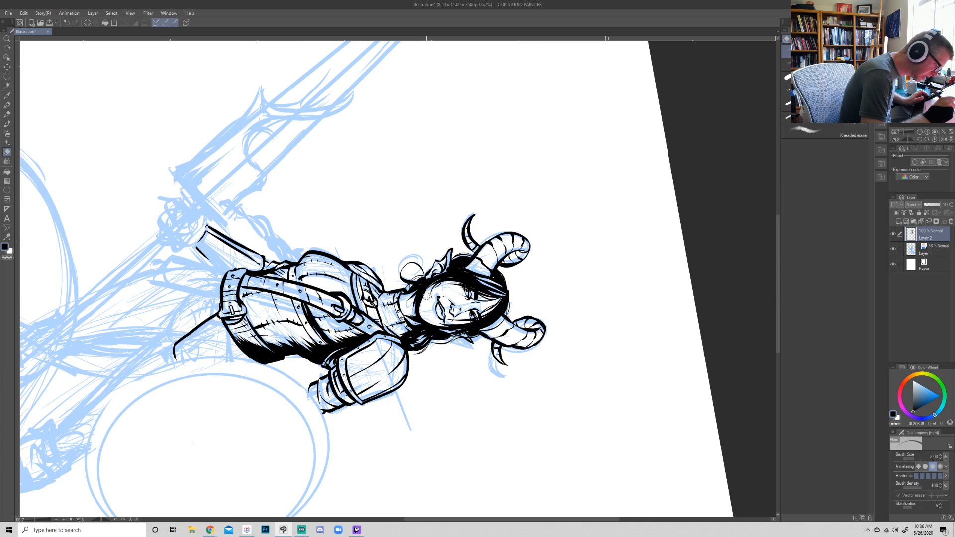
key(r)
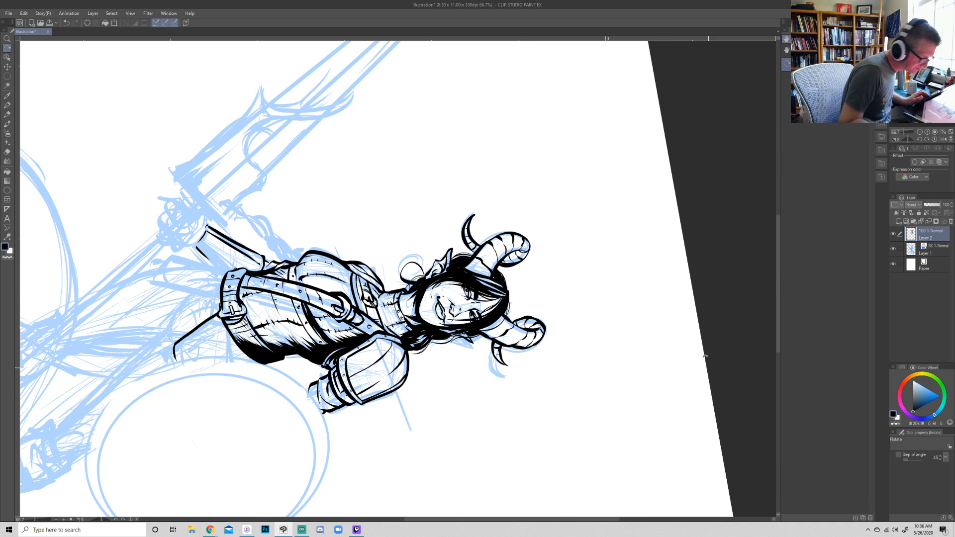
drag(708, 362, 585, 39)
- Touch up the lower face and cheek contour with fine ink strokes and small erasures
key(p)
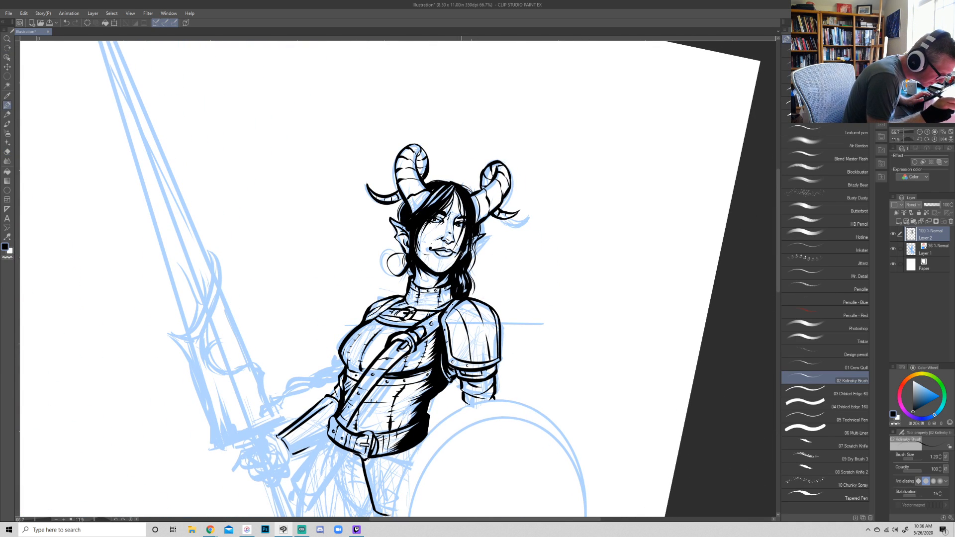
key(r)
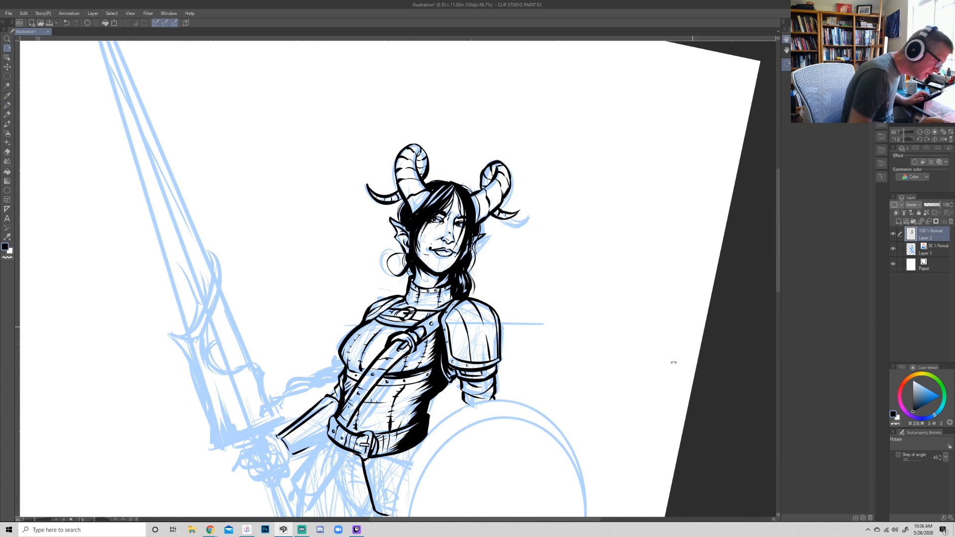
drag(678, 352, 386, 448)
key(p)
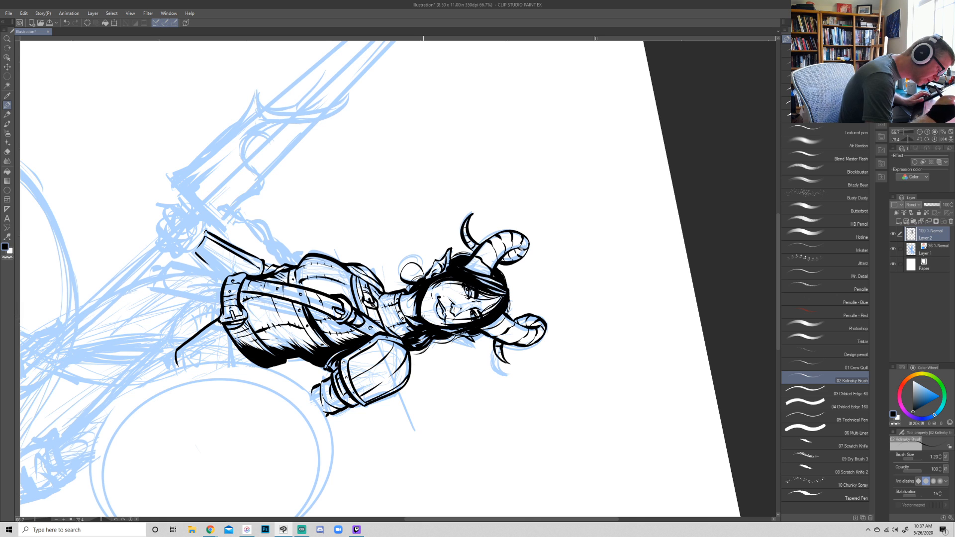
key(e)
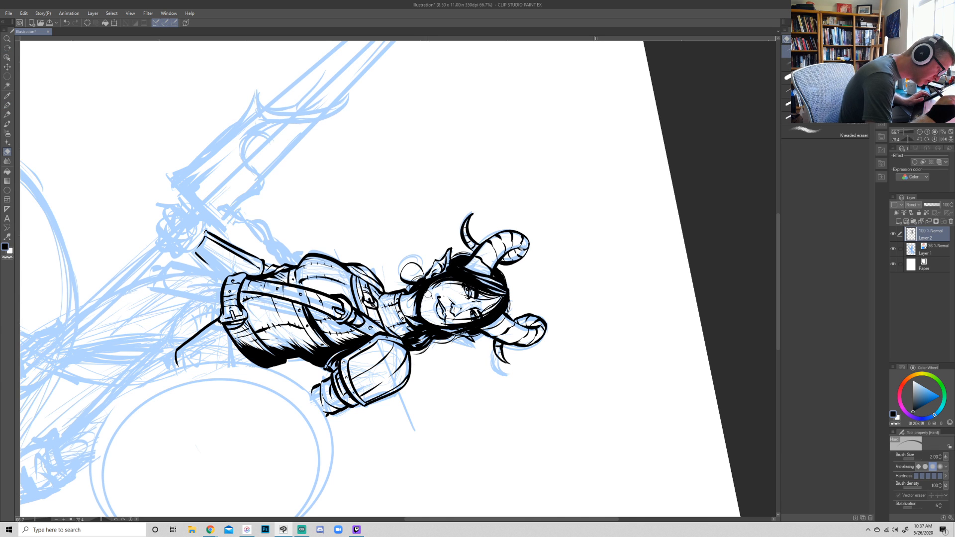
key(r)
mouse_move(682, 365)
mouse_down()
mouse_move(614, 60)
mouse_move(699, 324)
mouse_up()
key(p)
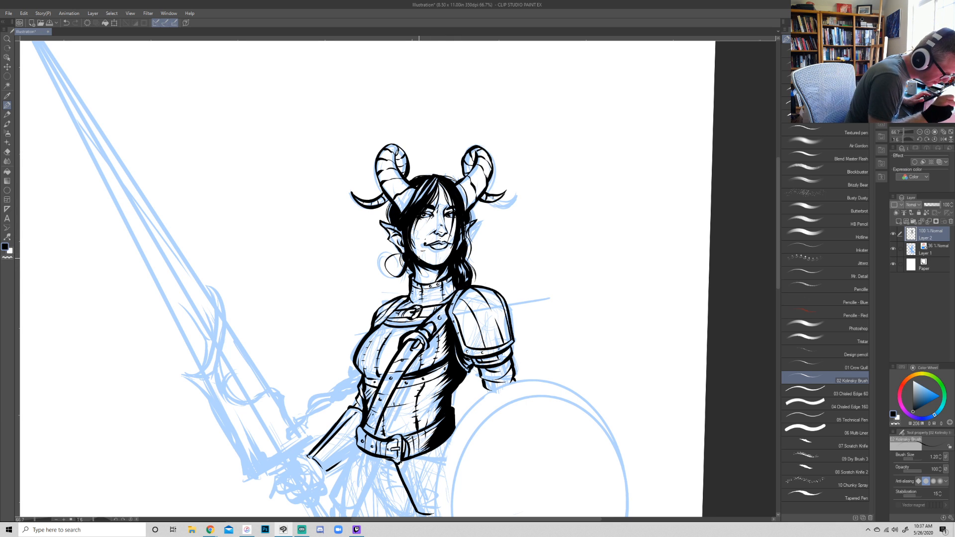
- Ink the double-edged flaps hanging below the belt, adding crossed stitch marks and a curved line across the hips
click(920, 133)
click(920, 132)
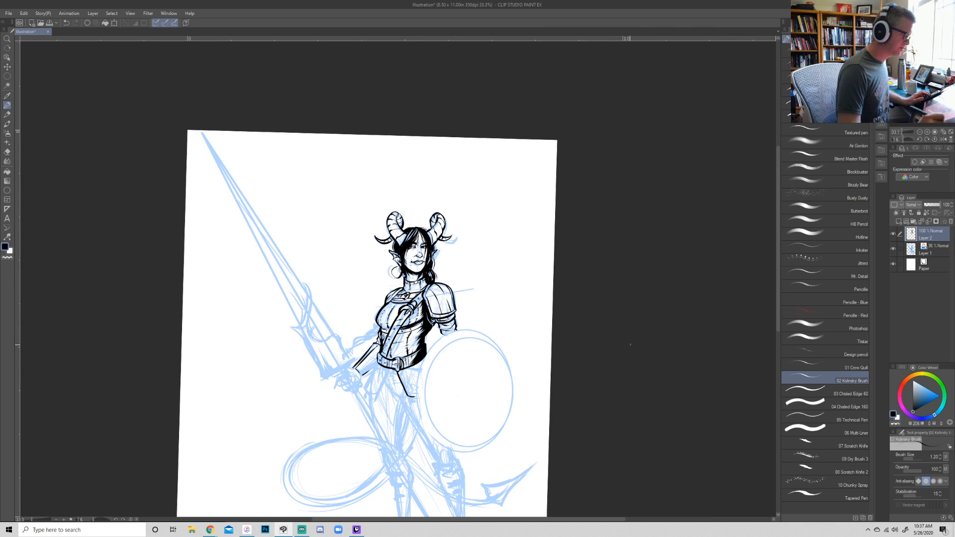
drag(626, 431, 597, 357)
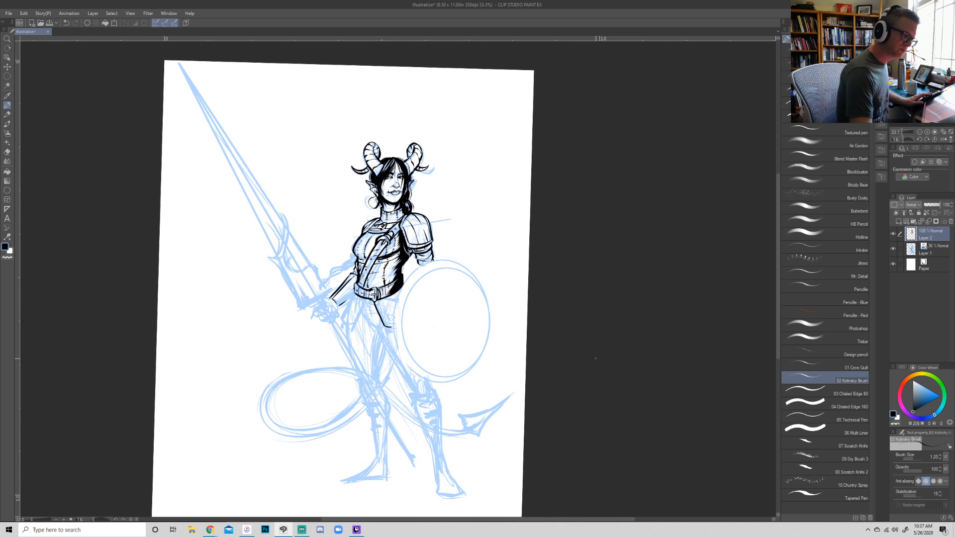
double_click(928, 132)
mouse_move(330, 317)
mouse_down()
mouse_move(297, 379)
mouse_move(286, 360)
mouse_move(297, 371)
mouse_move(297, 339)
mouse_move(309, 348)
mouse_move(303, 325)
mouse_move(312, 309)
mouse_move(378, 368)
mouse_up()
key(ctrl+z)
mouse_move(354, 325)
mouse_down()
mouse_move(377, 367)
mouse_move(389, 367)
mouse_up()
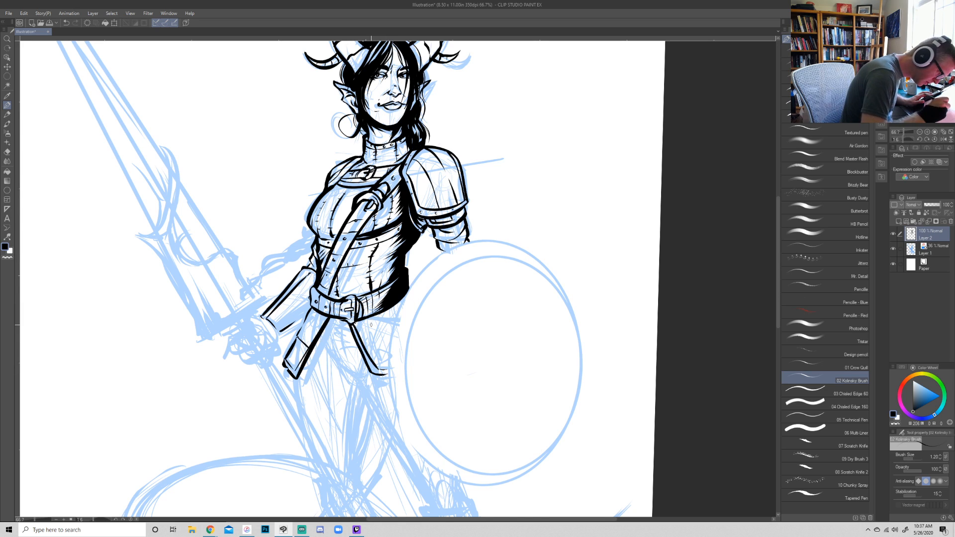
drag(307, 340, 300, 349)
mouse_move(304, 339)
mouse_down()
mouse_move(334, 345)
mouse_move(320, 343)
mouse_move(353, 375)
mouse_move(325, 357)
mouse_move(345, 375)
mouse_up()
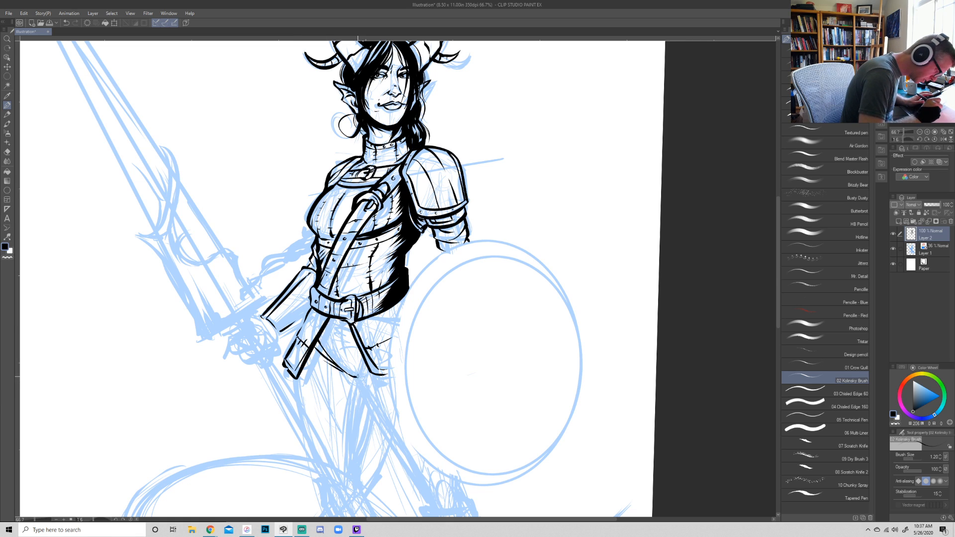
- Ink crossed lacing down the central flap below the belt and draw the outer and inner contours of the first thigh
mouse_move(337, 319)
mouse_down()
mouse_move(353, 358)
mouse_move(334, 354)
mouse_move(349, 341)
mouse_move(332, 340)
mouse_up()
drag(334, 326, 346, 338)
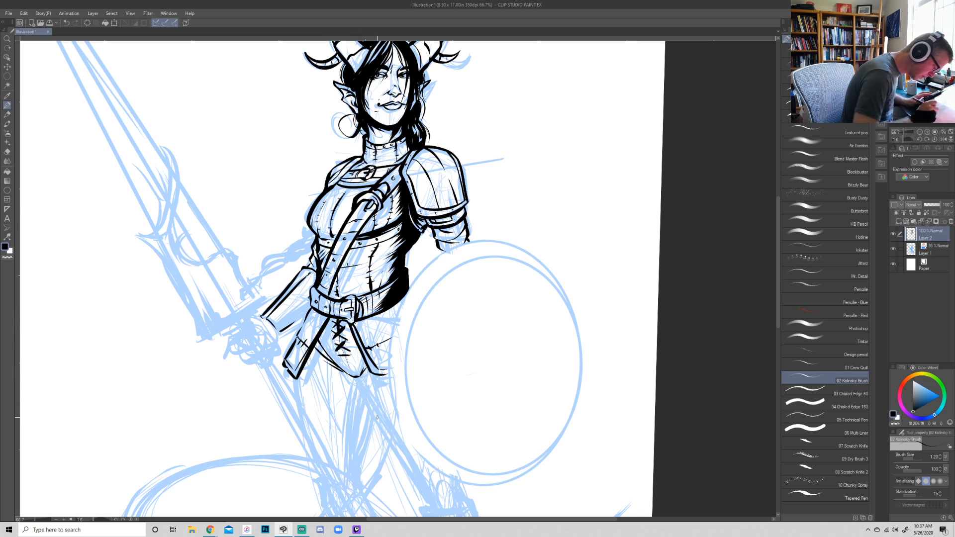
mouse_move(292, 377)
mouse_down()
mouse_move(301, 437)
mouse_move(324, 488)
mouse_up()
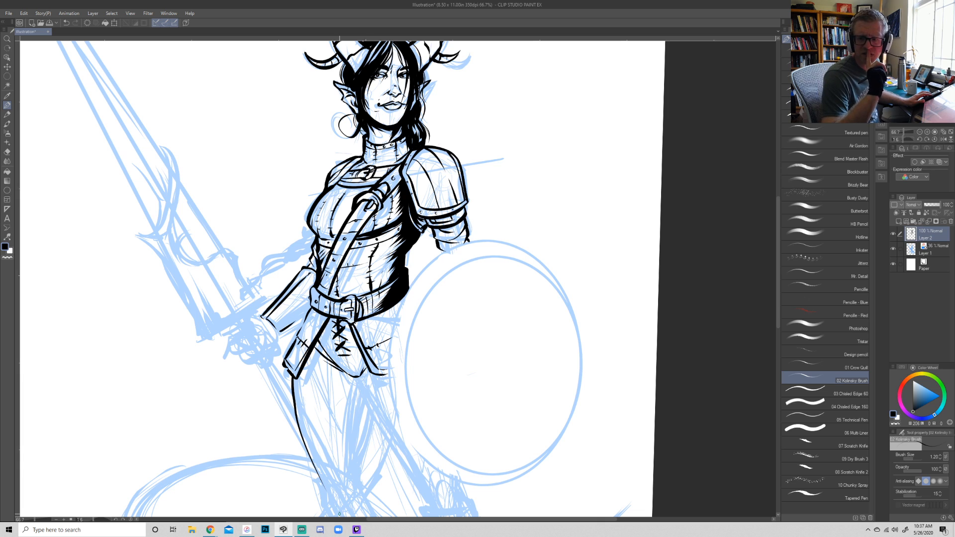
drag(368, 474, 328, 380)
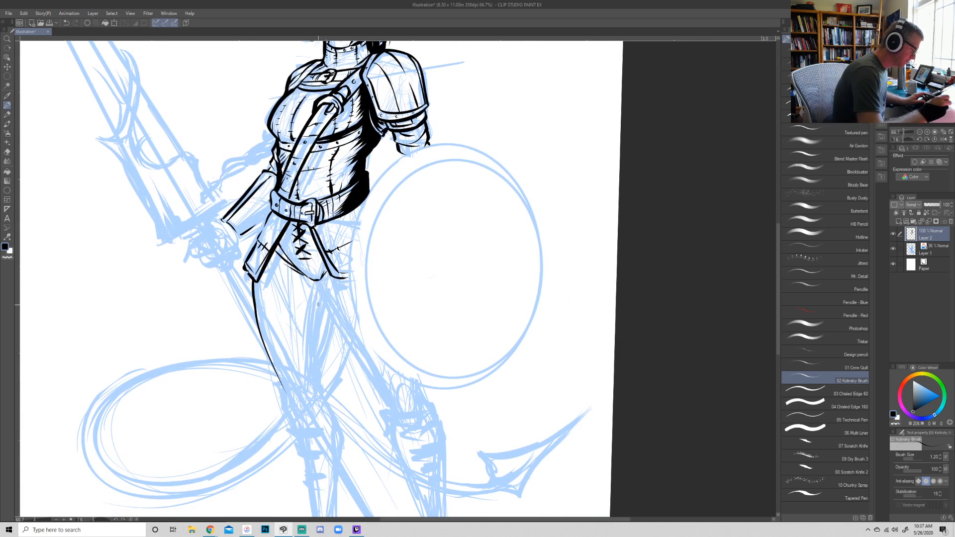
drag(319, 294, 314, 381)
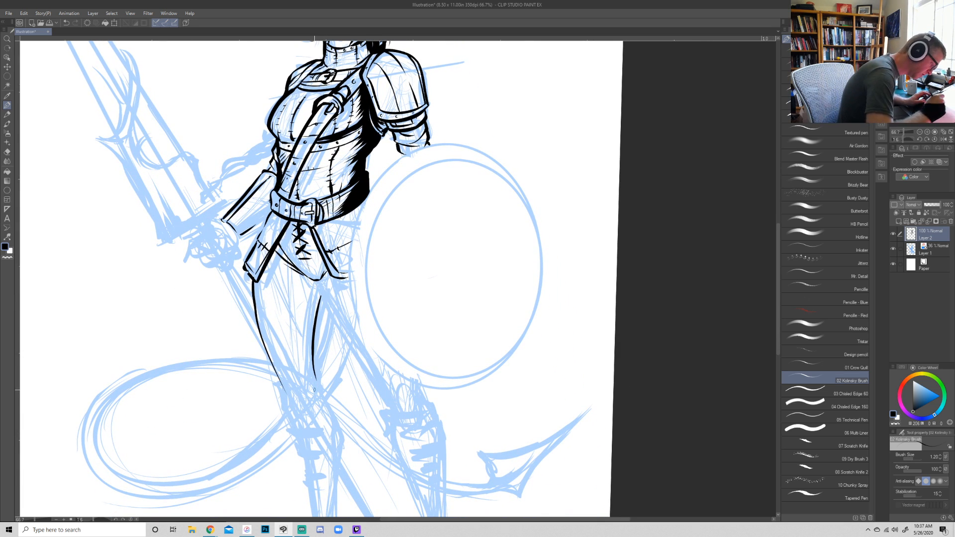
- Make an elliptical selection around the shield's outer edge, outline it with a 0.5 mm line drawn on the border, and deselect
key(m)
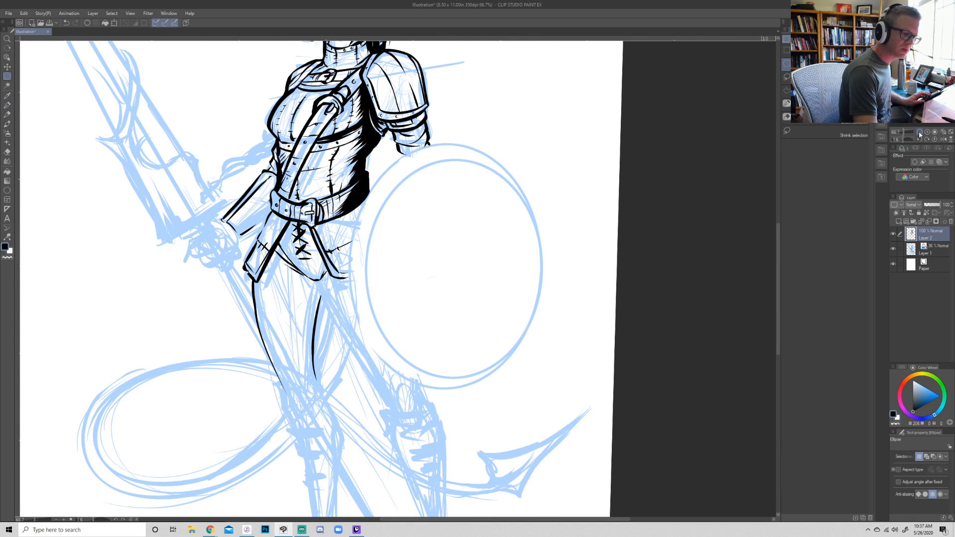
click(920, 133)
drag(377, 197, 518, 371)
drag(473, 340, 463, 336)
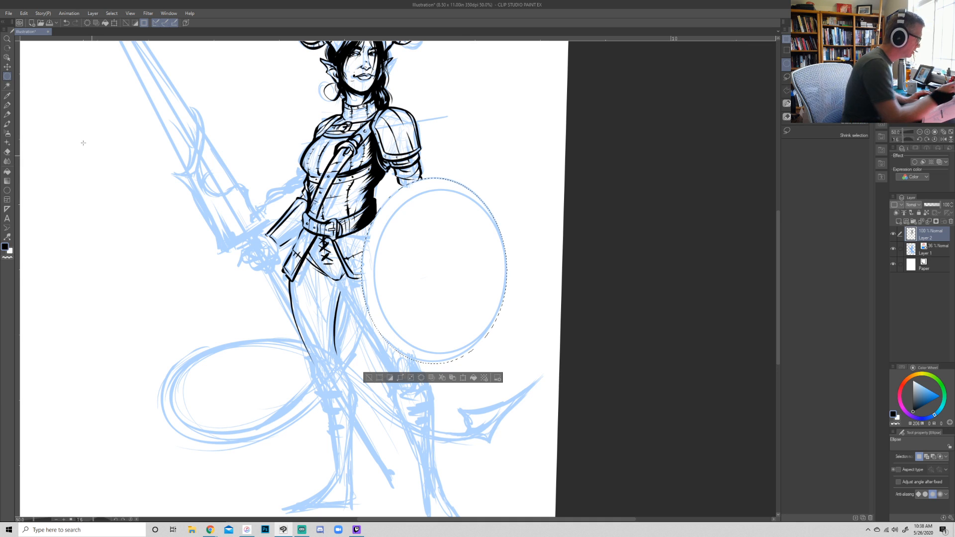
click(24, 14)
click(59, 155)
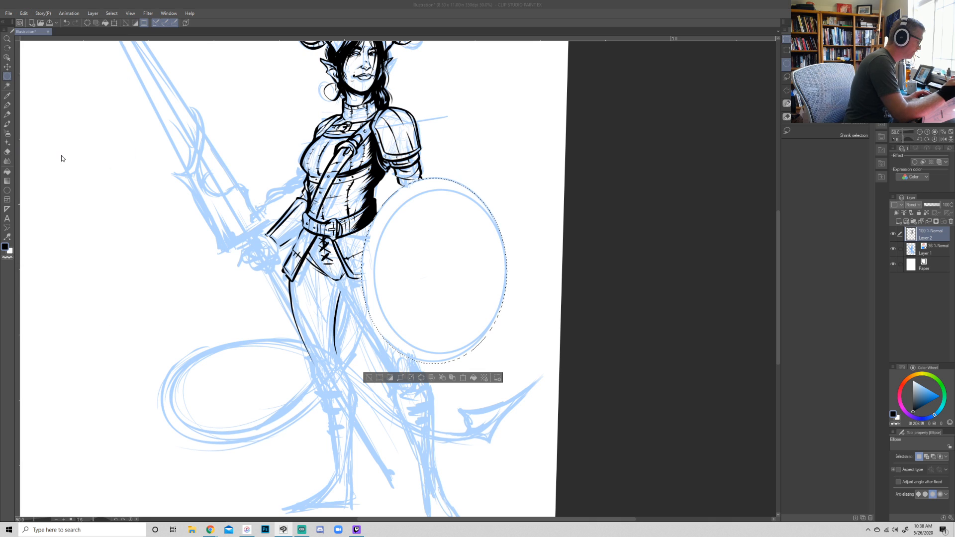
text(0.5)
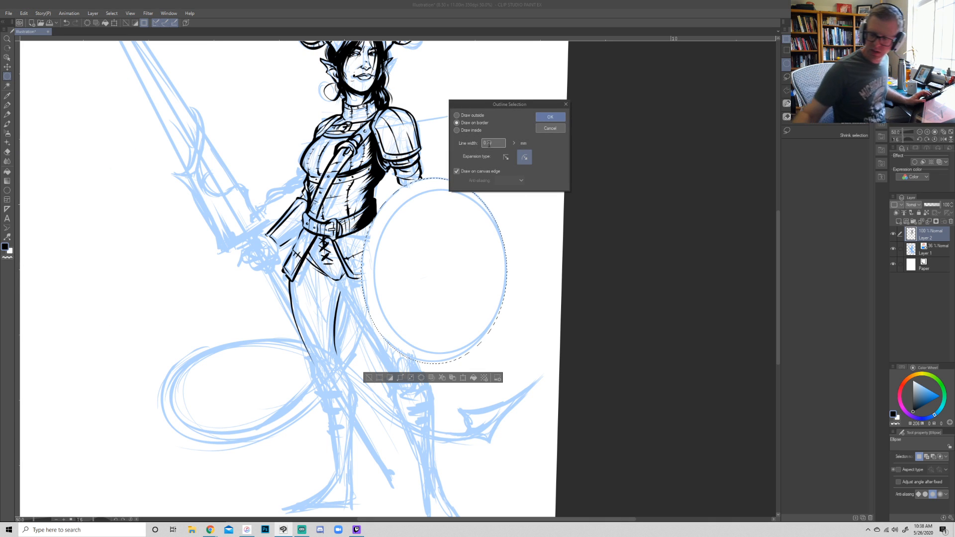
key(Return)
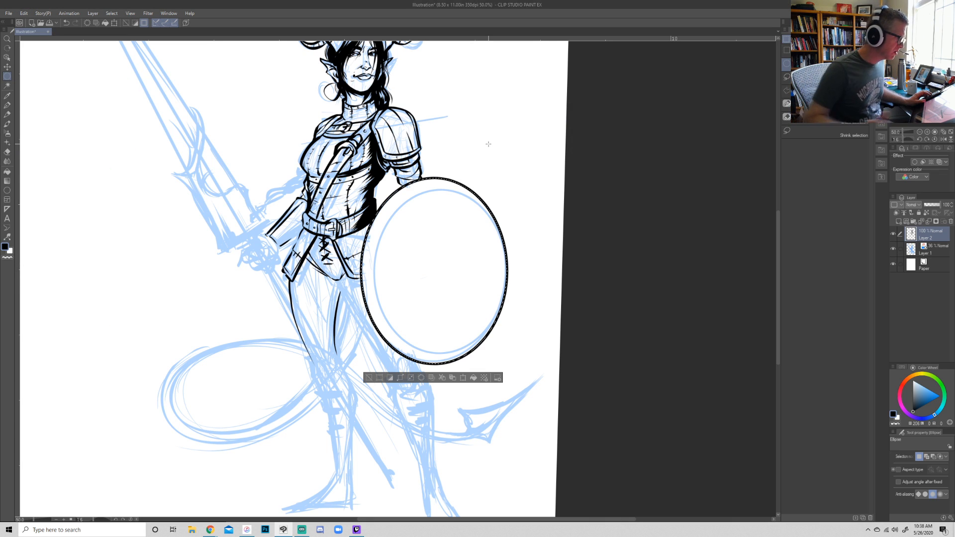
key(ctrl+d)
- Make a smaller elliptical selection inside the shield's edge, outline it with the same settings to form the rim, and deselect
drag(398, 192, 505, 359)
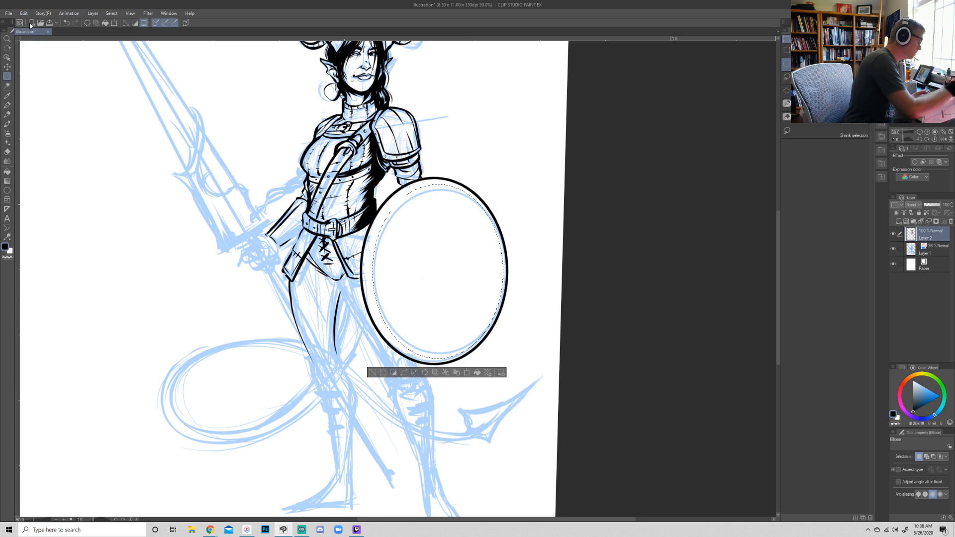
click(43, 13)
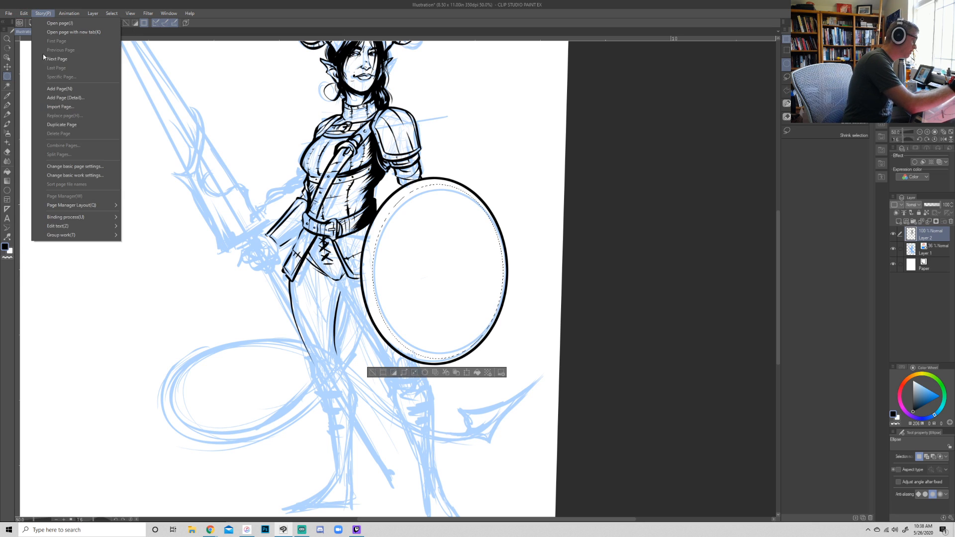
mouse_move(23, 13)
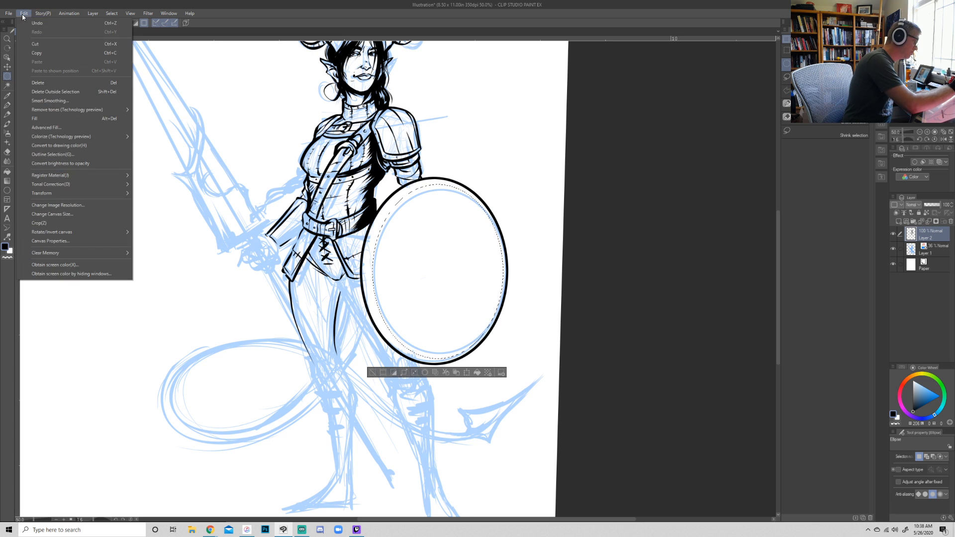
click(53, 156)
click(551, 117)
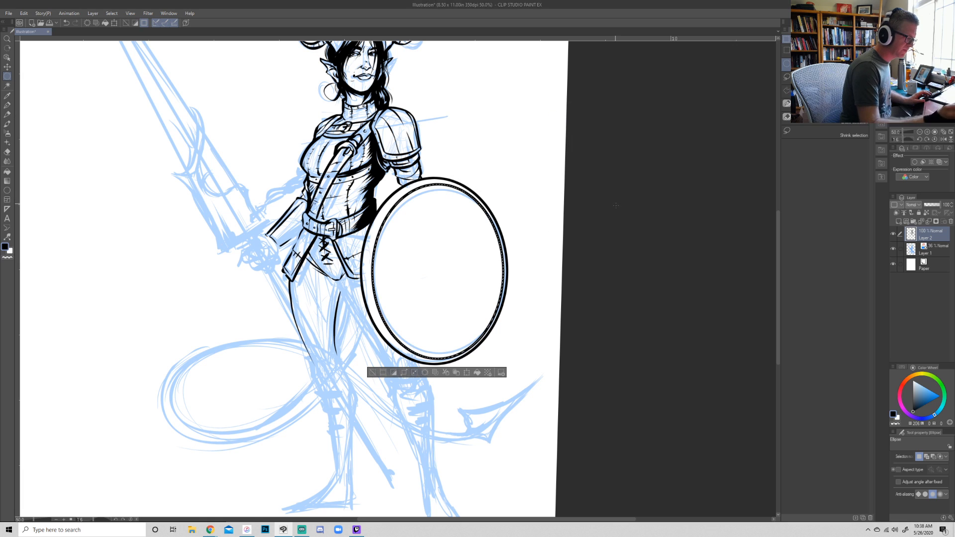
key(ctrl+d)
- Ink small rivets around the shield's rim with the Kolinsky brush
key(r)
drag(594, 367, 366, 506)
key(p)
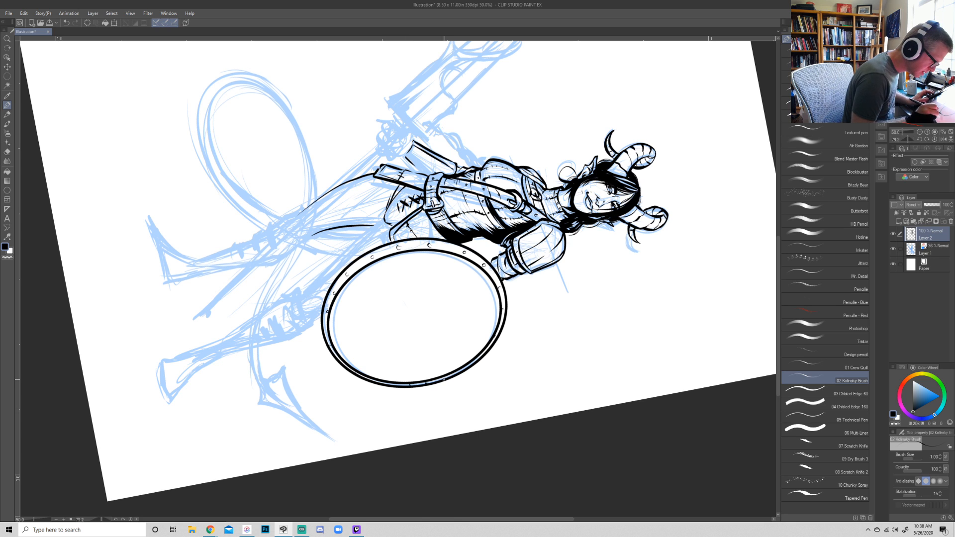
- Thicken the first thigh's outer line and ink the second thigh beside the shield, redrawing its contour and adding folds at the knee
key(shift+space)
drag(607, 446, 708, 155)
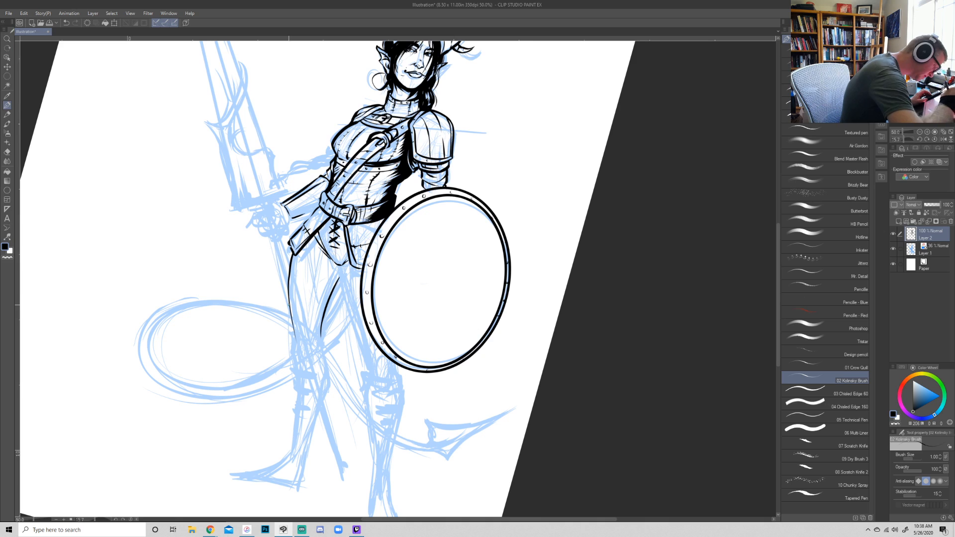
drag(294, 338, 287, 239)
mouse_move(321, 338)
mouse_down()
mouse_move(337, 277)
mouse_move(371, 375)
mouse_up()
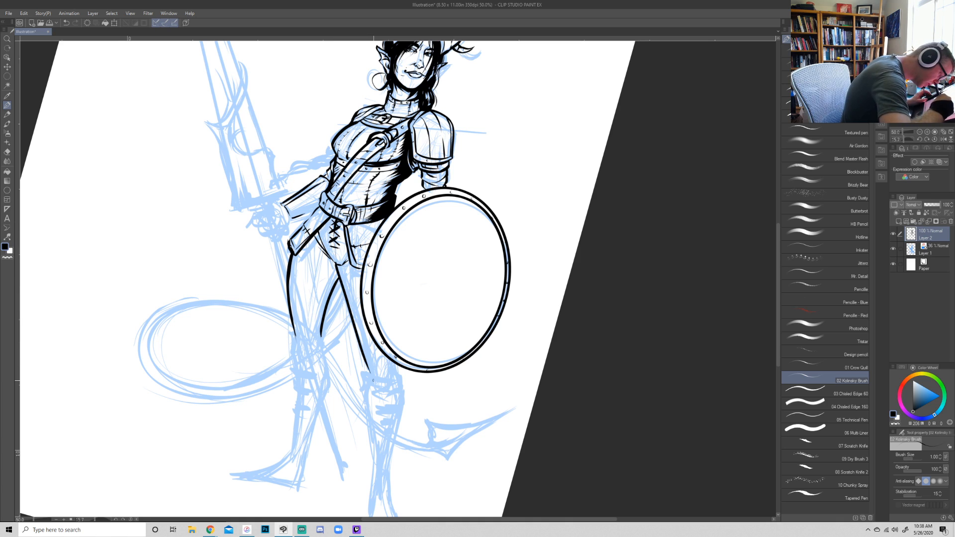
key(ctrl+z)
key(ctrl+z)
drag(336, 266, 372, 356)
key(ctrl+z)
drag(340, 265, 382, 375)
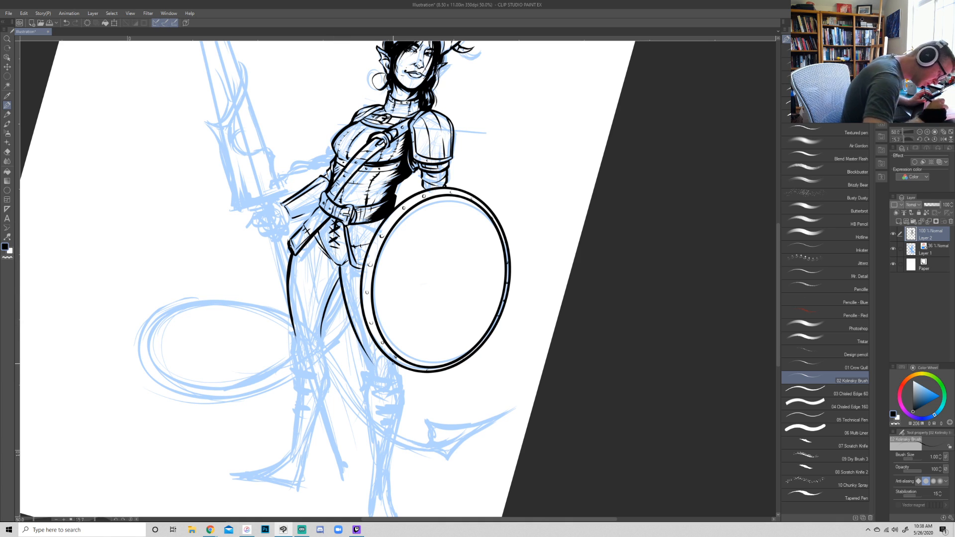
drag(362, 347, 377, 375)
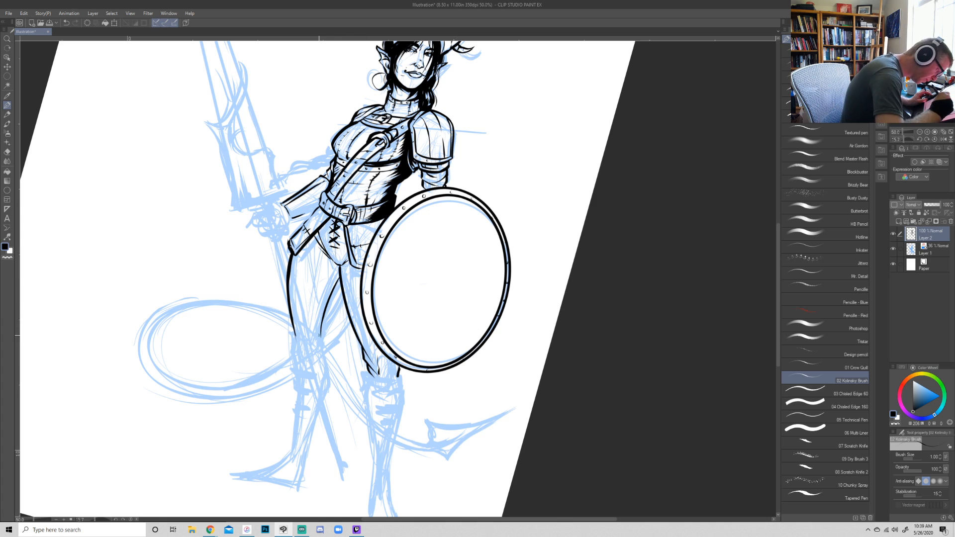
- Ink a black shadow and stitched seam along the first leg's inner thigh, with fabric folds above the knee
mouse_move(322, 334)
mouse_down()
mouse_move(337, 282)
mouse_move(321, 335)
mouse_move(338, 285)
mouse_up()
drag(316, 336, 338, 270)
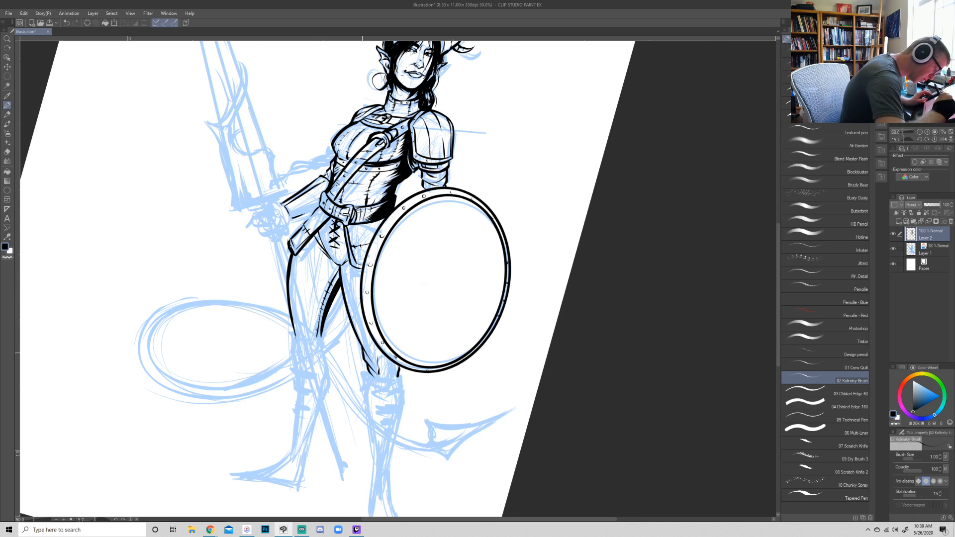
drag(314, 349, 325, 334)
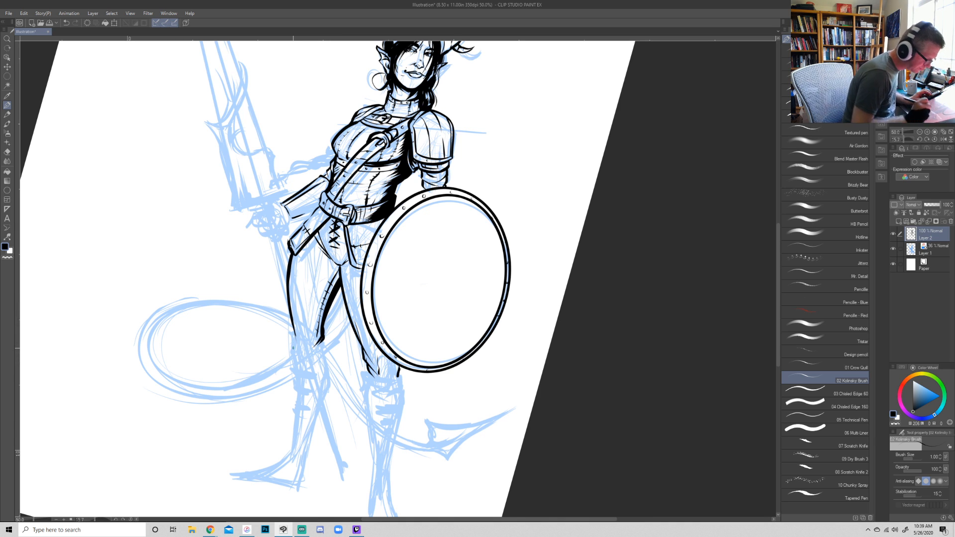
- Ink dark bands and hatching across the forearm guard beside the belt
key(r)
mouse_move(626, 376)
mouse_down()
mouse_move(674, 271)
mouse_move(634, 330)
mouse_move(590, 300)
mouse_up()
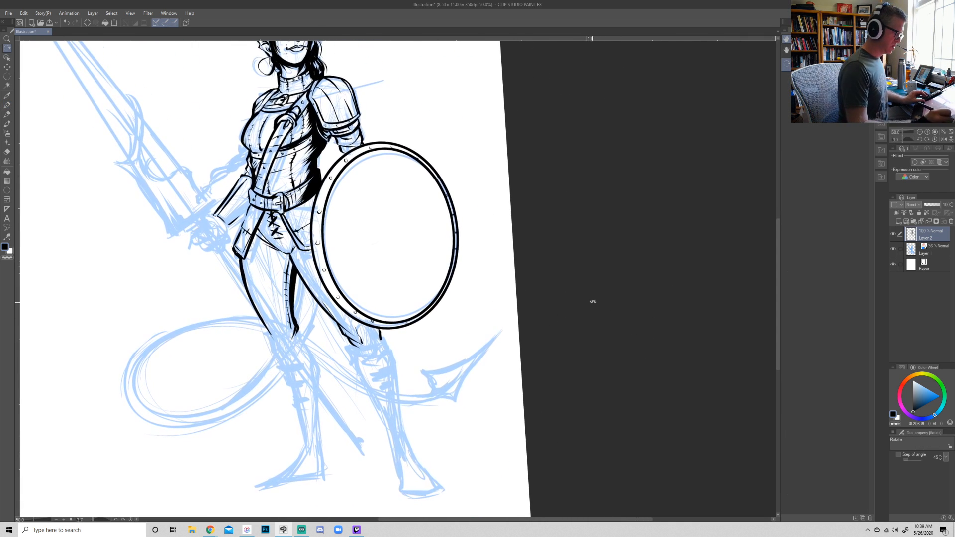
key(p)
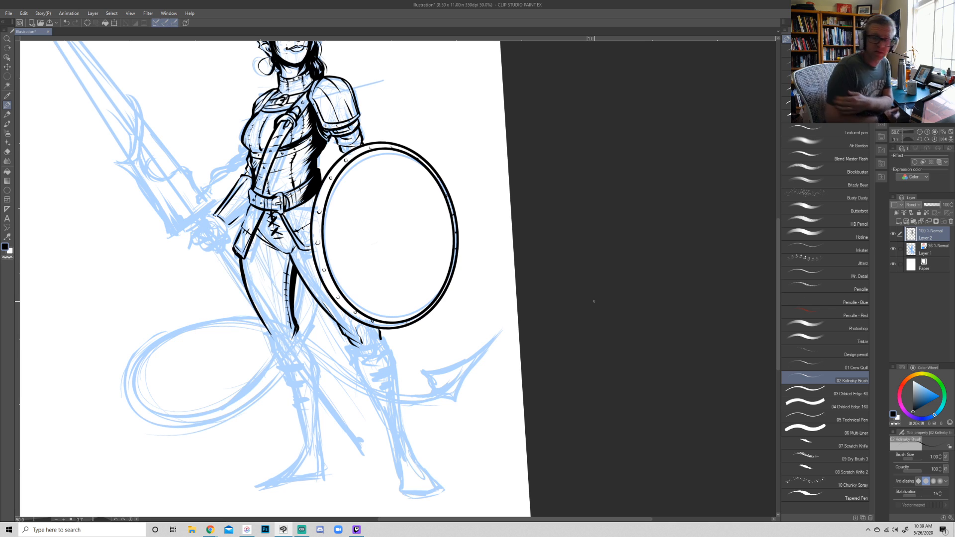
key(shift+space)
mouse_move(633, 292)
mouse_down()
mouse_move(633, 280)
mouse_move(453, 384)
mouse_move(367, 393)
mouse_up()
key(shift+space)
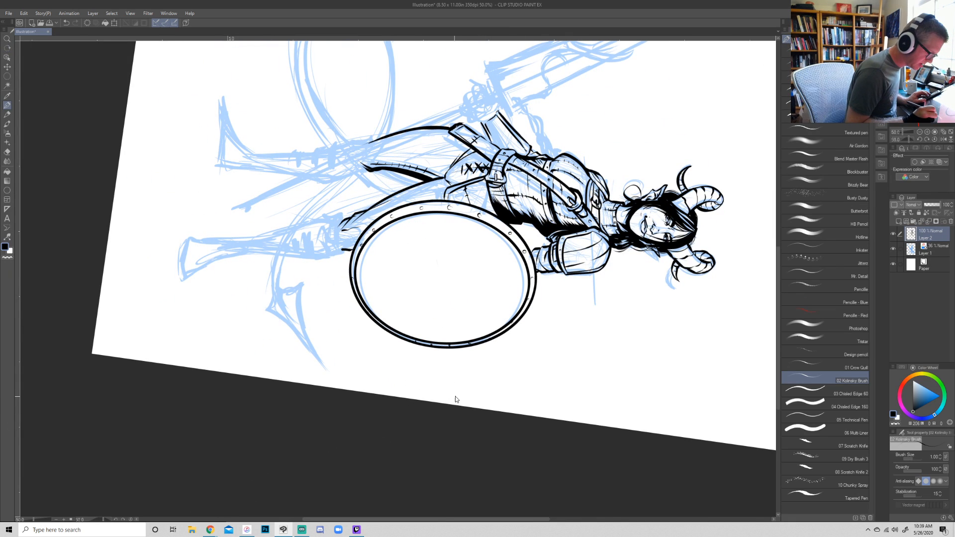
mouse_move(497, 128)
mouse_down()
mouse_move(403, 233)
mouse_move(412, 234)
mouse_up()
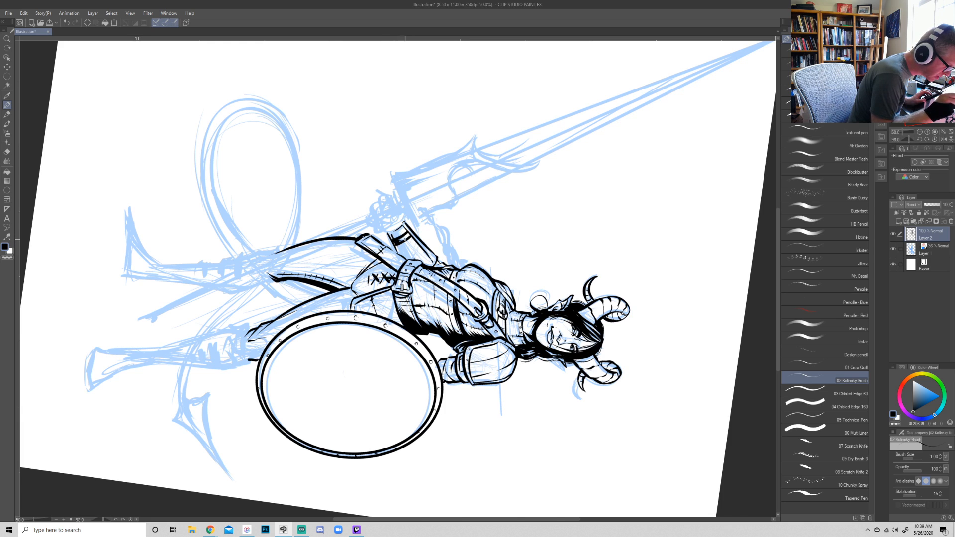
drag(406, 258, 421, 249)
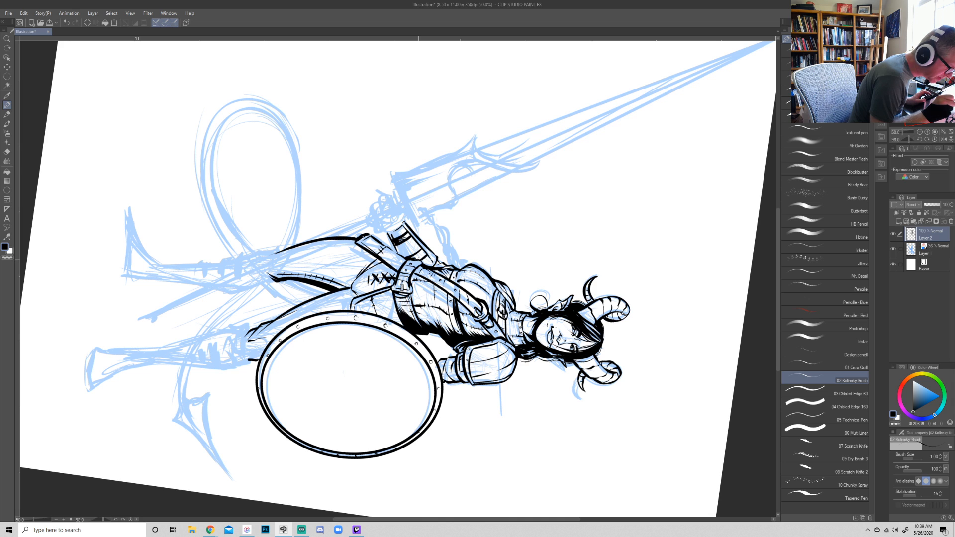
- Ink the dark braid trailing behind the torso above the forearm, and touch up the upper arm below the shoulder armor
key(r)
drag(637, 390, 572, 64)
key(b)
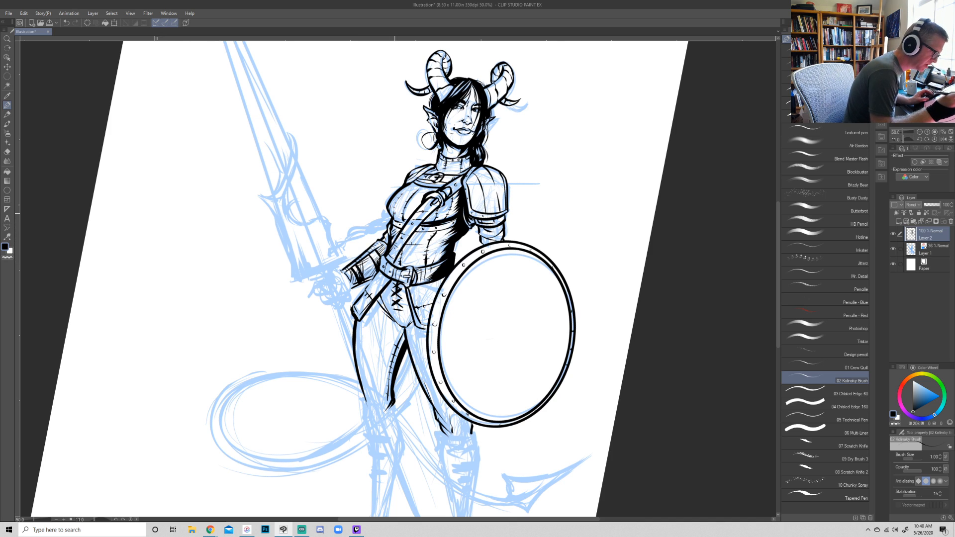
mouse_move(390, 211)
mouse_down()
mouse_move(360, 236)
mouse_move(372, 234)
mouse_move(345, 232)
mouse_up()
mouse_move(349, 233)
mouse_down()
mouse_move(344, 239)
mouse_move(369, 236)
mouse_move(347, 239)
mouse_move(361, 235)
mouse_up()
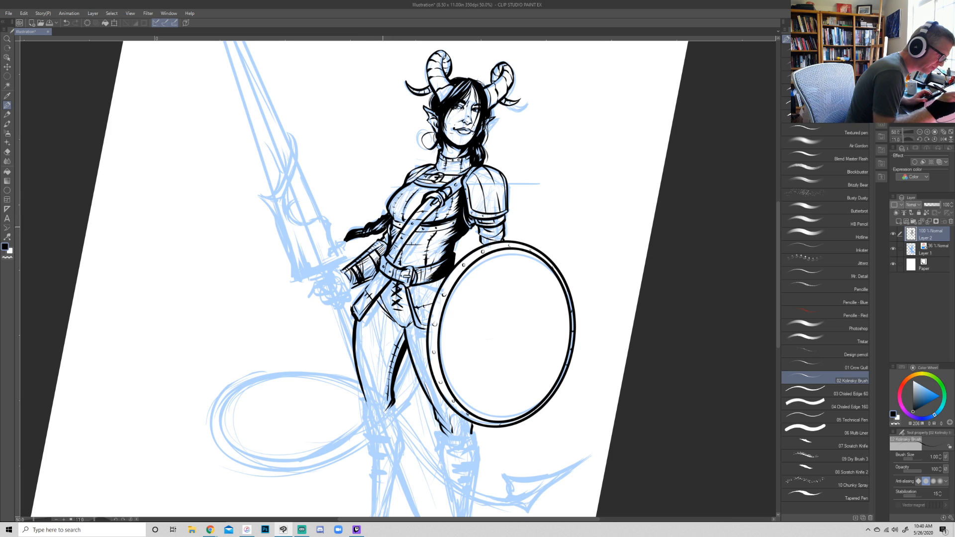
drag(387, 213, 377, 222)
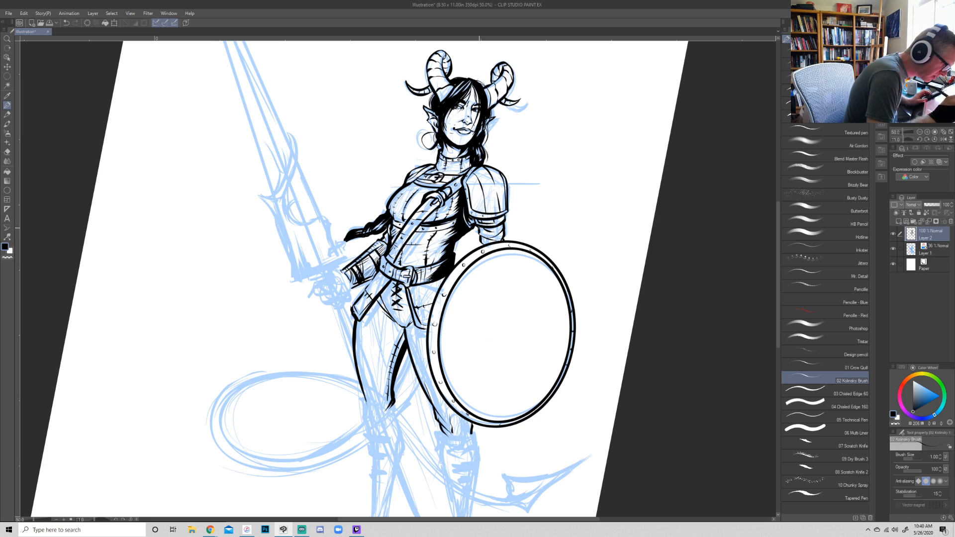
drag(474, 228, 476, 217)
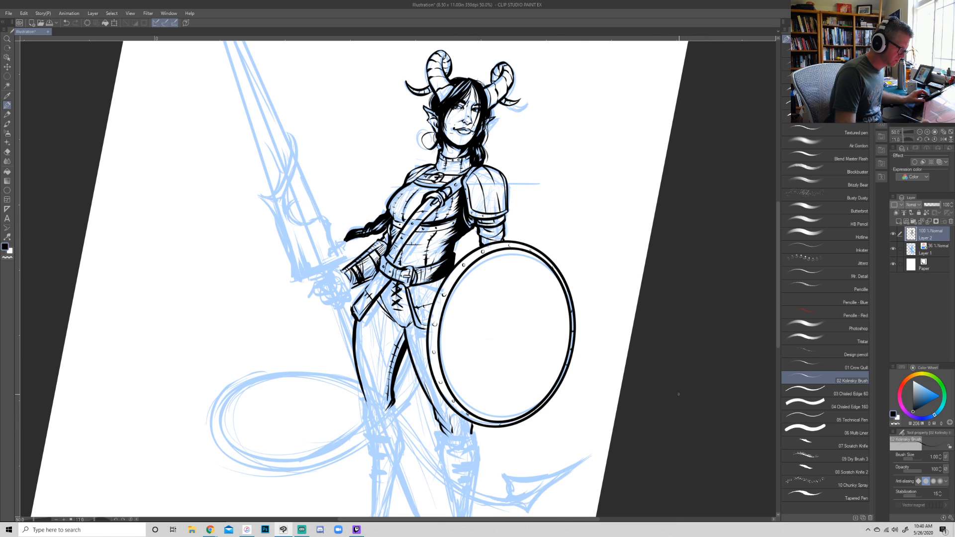
- Ink the first boot's folded cuff, the row of shin straps, the calf contours and the ankle strap
drag(686, 380, 697, 326)
drag(665, 356, 611, 282)
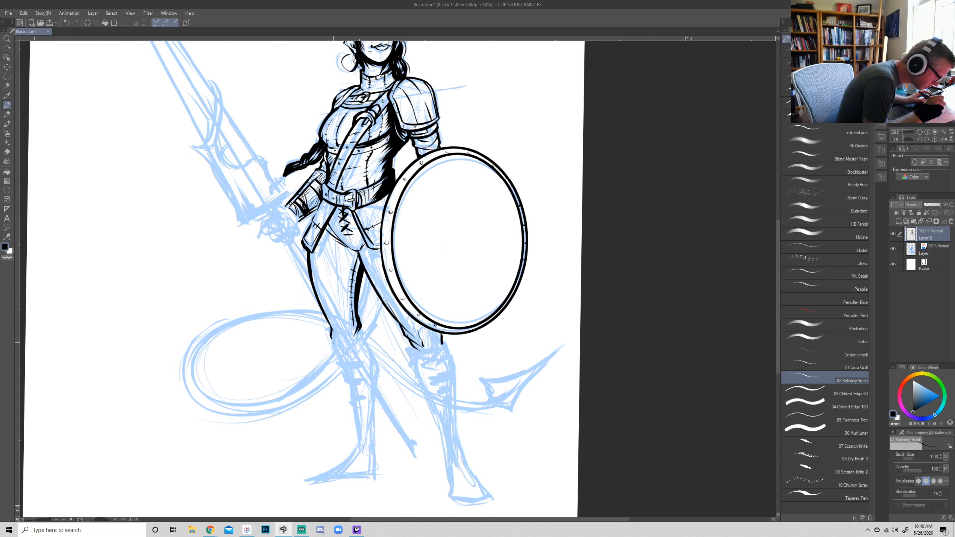
drag(332, 346, 362, 330)
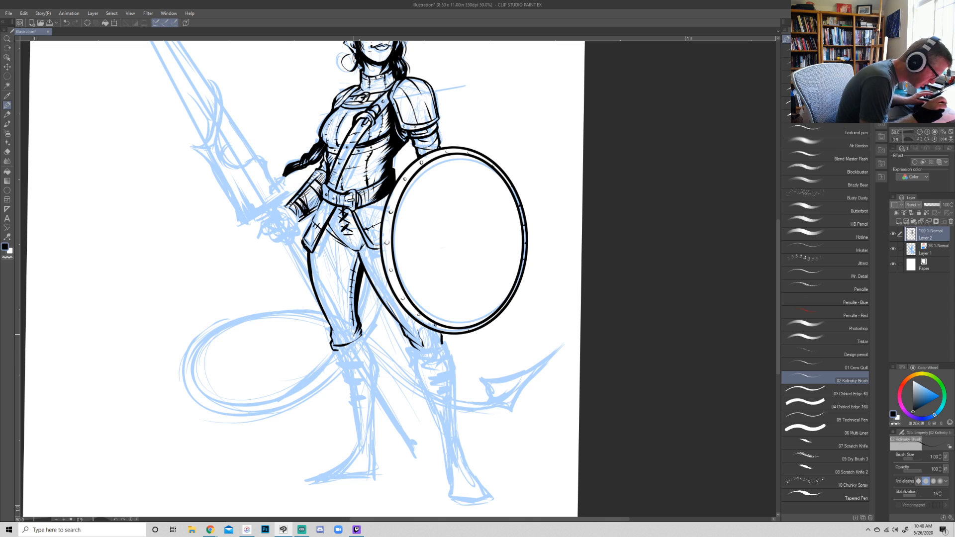
key(ctrl+z)
mouse_move(332, 342)
mouse_down()
mouse_move(333, 355)
mouse_move(368, 340)
mouse_move(340, 361)
mouse_move(358, 368)
mouse_move(348, 386)
mouse_move(361, 381)
mouse_move(360, 394)
mouse_up()
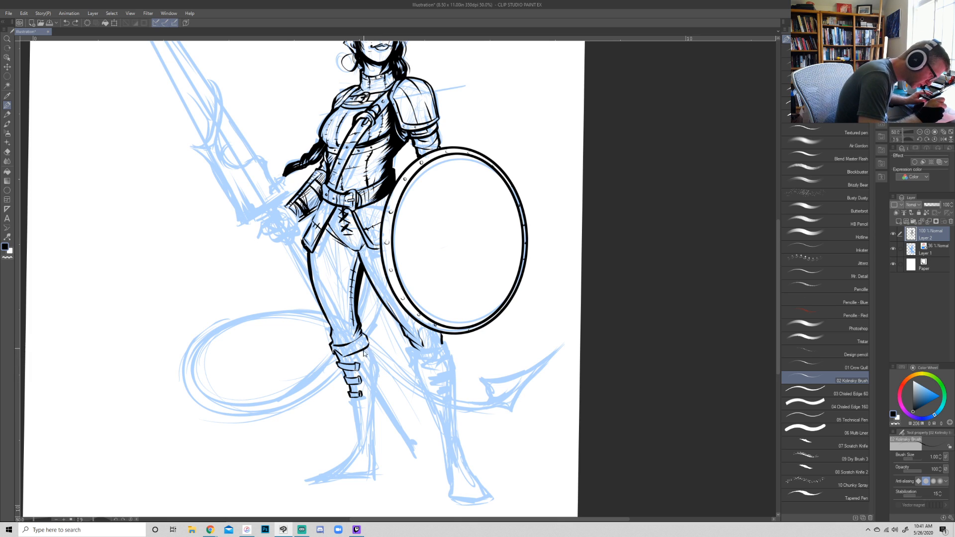
mouse_move(369, 345)
mouse_down()
mouse_move(378, 367)
mouse_move(373, 437)
mouse_up()
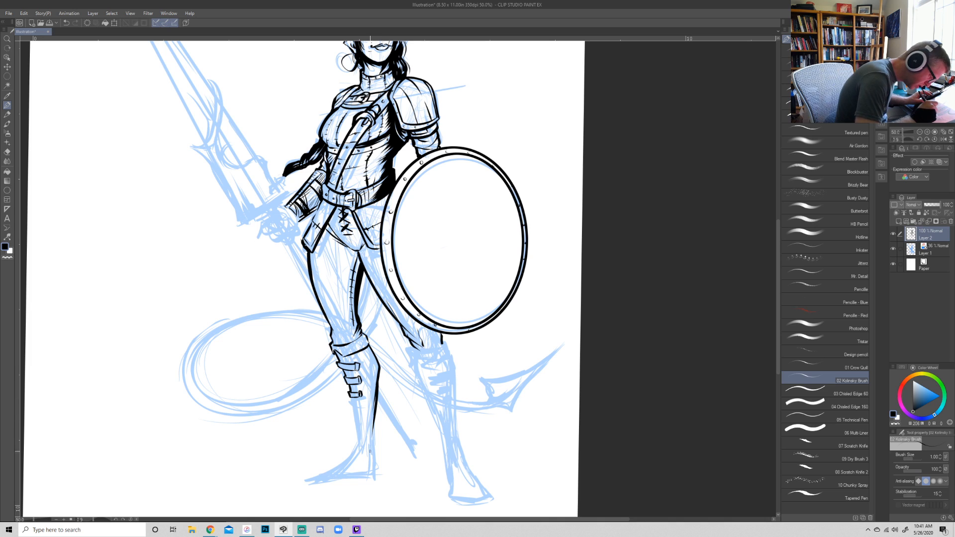
mouse_move(352, 404)
mouse_down()
mouse_move(359, 453)
mouse_move(376, 446)
mouse_move(366, 471)
mouse_move(357, 439)
mouse_move(366, 459)
mouse_up()
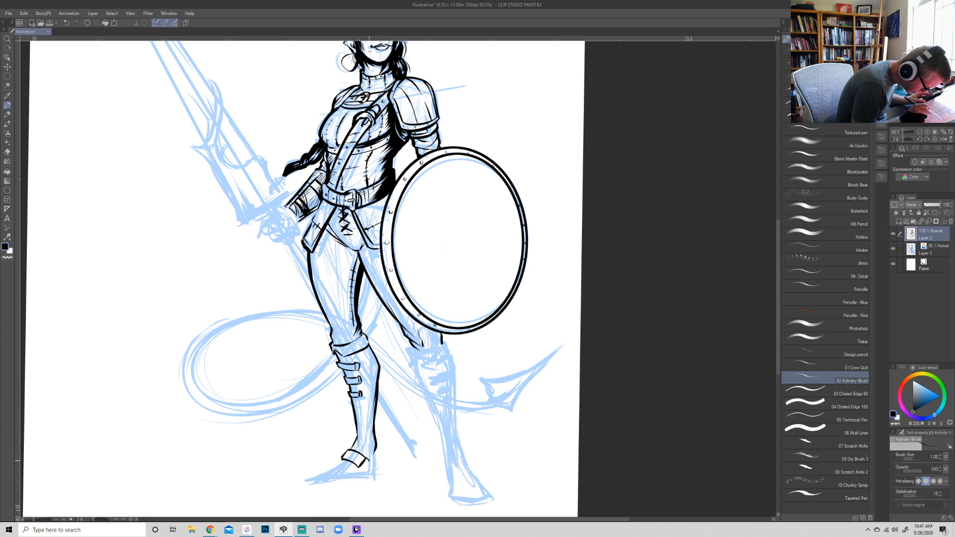
- Ink the foot of the first boot with its heel, pointed toe and sole line
key(r)
mouse_move(486, 452)
mouse_down()
mouse_move(451, 444)
mouse_move(448, 389)
mouse_up()
key(p)
mouse_move(384, 384)
mouse_down()
mouse_move(351, 413)
mouse_move(419, 398)
mouse_move(416, 371)
mouse_up()
drag(351, 417, 421, 400)
key(ctrl+z)
mouse_move(351, 417)
mouse_down()
mouse_move(421, 399)
mouse_move(397, 367)
mouse_move(409, 384)
mouse_move(398, 336)
mouse_move(390, 376)
mouse_move(390, 352)
mouse_up()
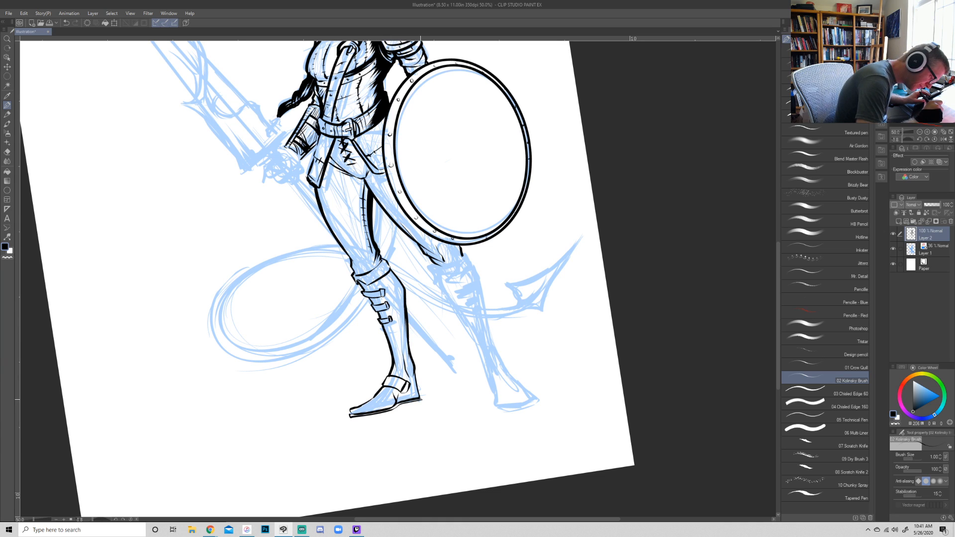
- Refine the first boot's heel, sole, toe and ankle strap lines, and darken the ends of its shin straps
drag(419, 397, 411, 350)
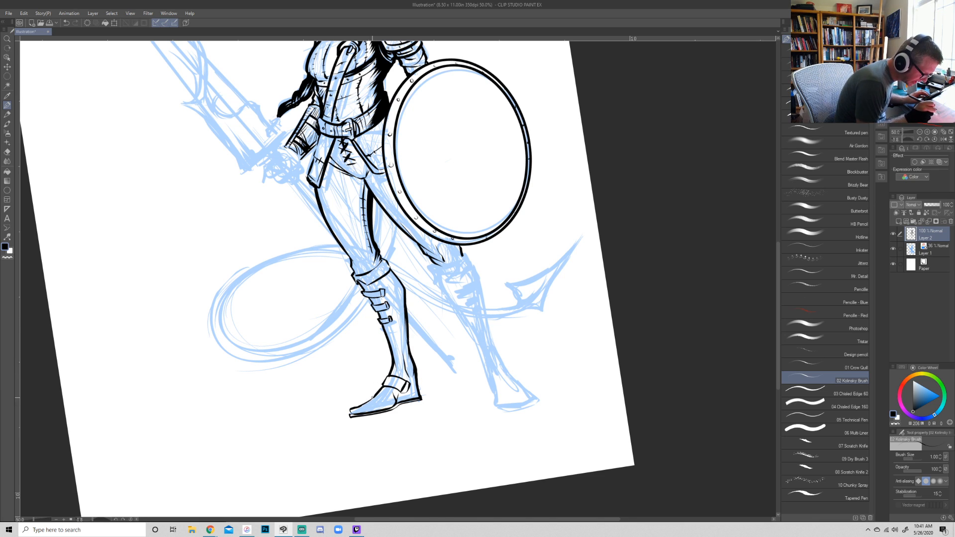
drag(382, 386, 352, 409)
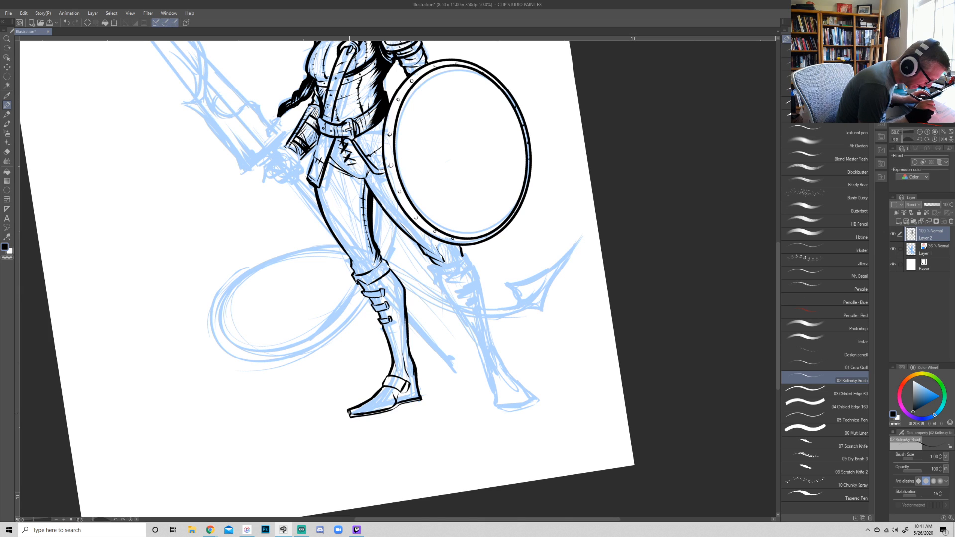
drag(349, 416, 381, 402)
drag(368, 409, 391, 387)
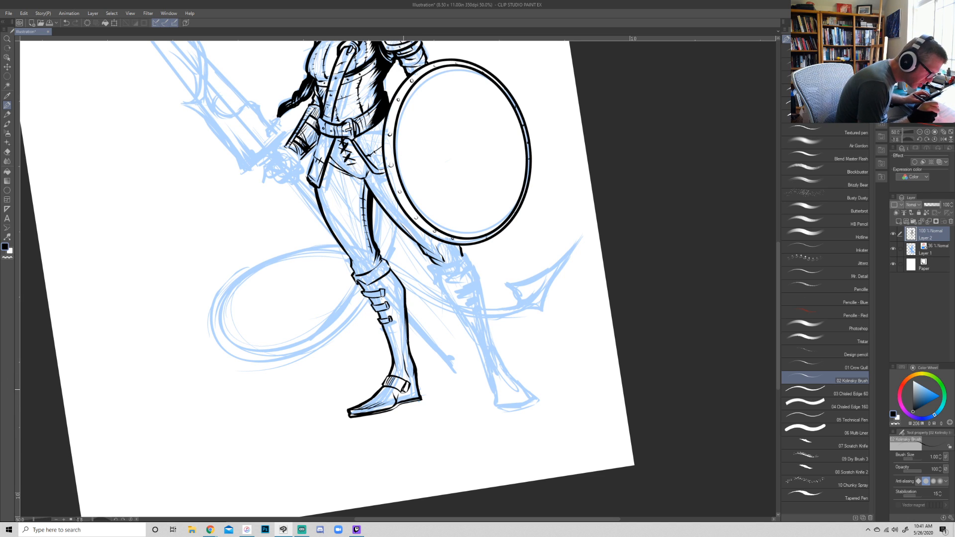
drag(667, 382, 569, 486)
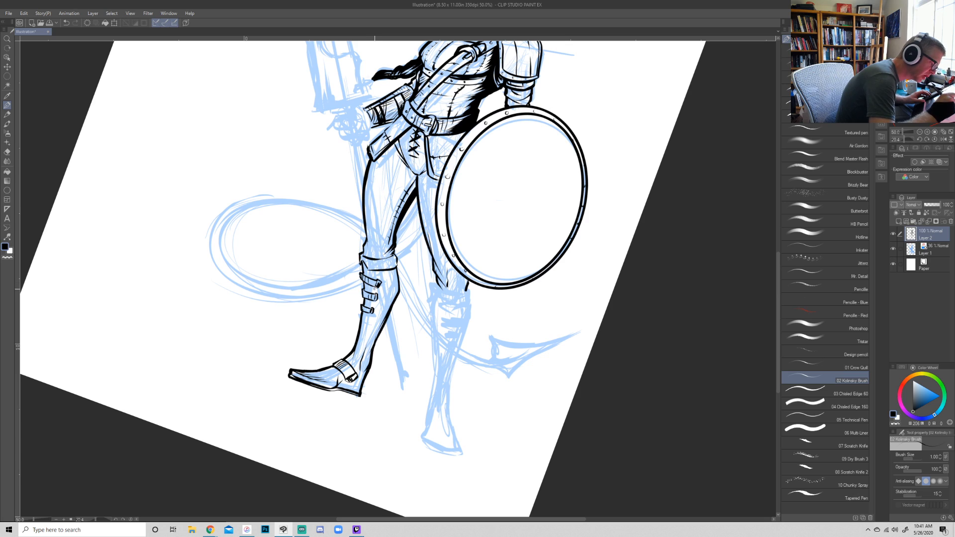
mouse_move(375, 288)
mouse_down()
mouse_move(377, 280)
mouse_move(365, 314)
mouse_up()
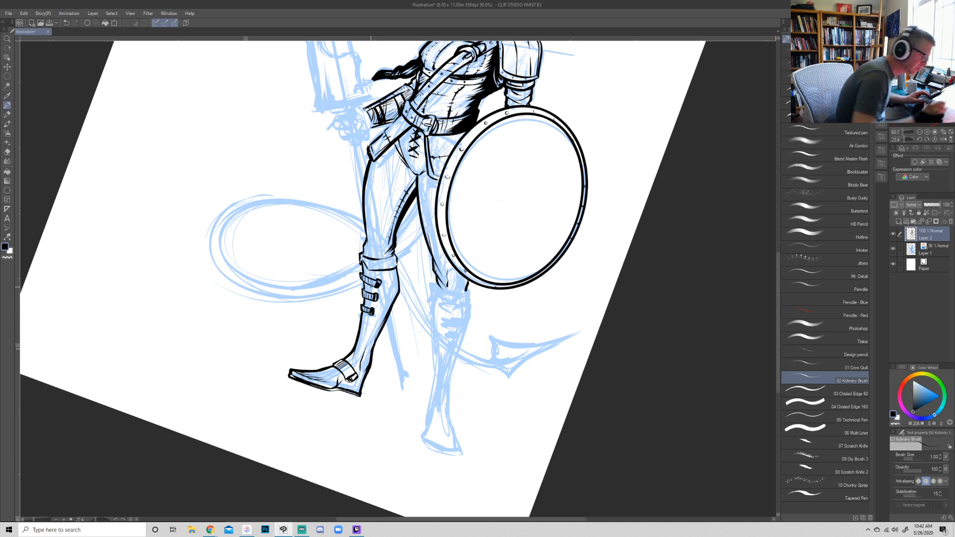
- Ink the second boot's folded, pointed cuff just below the shield and clean up its edge
key(shift+space)
mouse_move(623, 399)
mouse_down()
mouse_move(633, 372)
mouse_move(603, 415)
mouse_move(635, 390)
mouse_move(673, 319)
mouse_move(684, 273)
mouse_up()
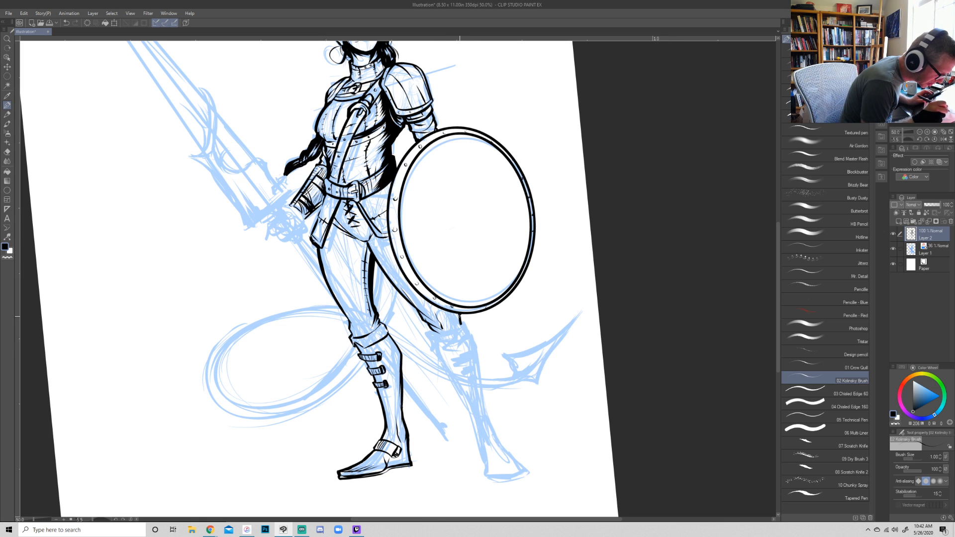
mouse_move(460, 324)
mouse_down()
mouse_move(435, 333)
mouse_move(473, 328)
mouse_move(471, 342)
mouse_move(453, 348)
mouse_move(426, 338)
mouse_move(436, 348)
mouse_move(466, 343)
mouse_move(441, 348)
mouse_move(470, 342)
mouse_up()
key(ctrl+z)
key(ctrl+z)
key(r)
key(e)
key(p)
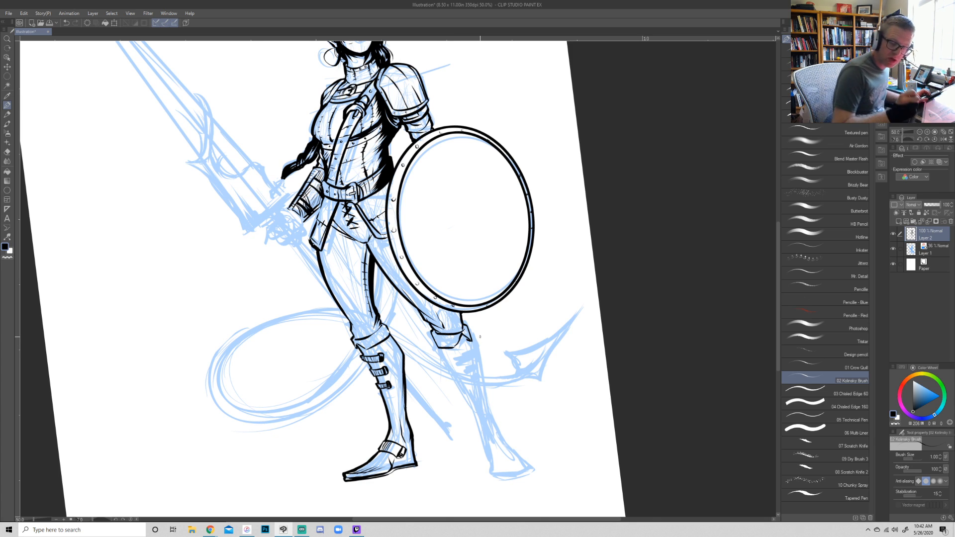
key(e)
drag(466, 342, 472, 344)
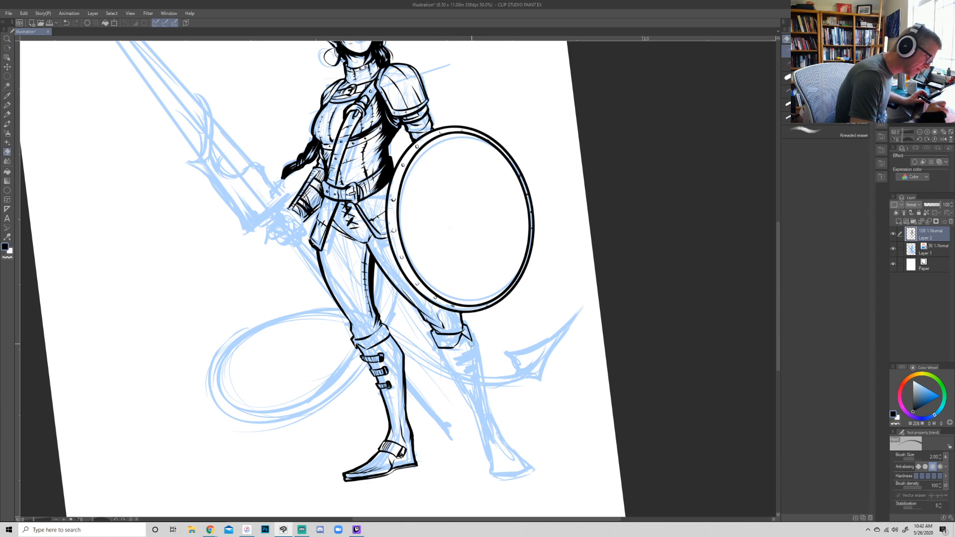
key(p)
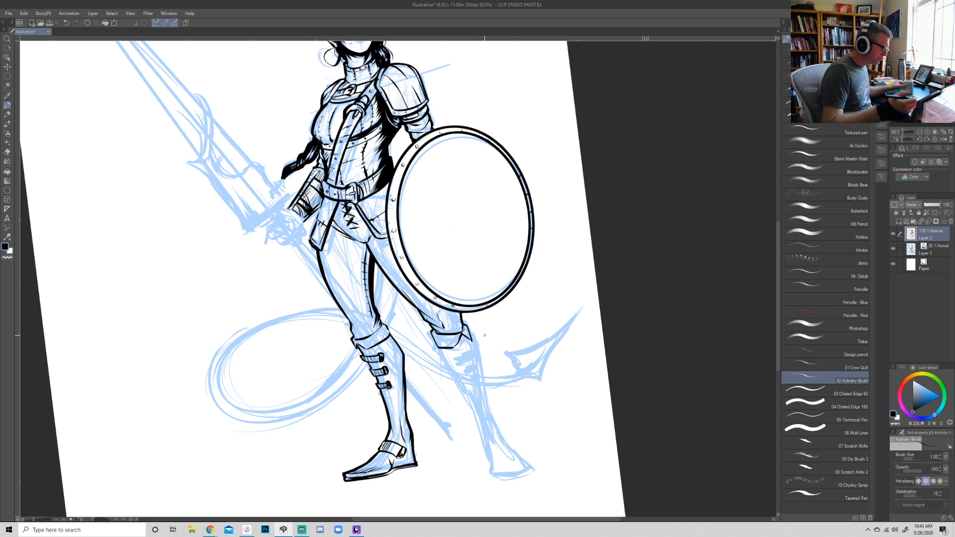
drag(440, 346, 477, 405)
drag(471, 339, 489, 401)
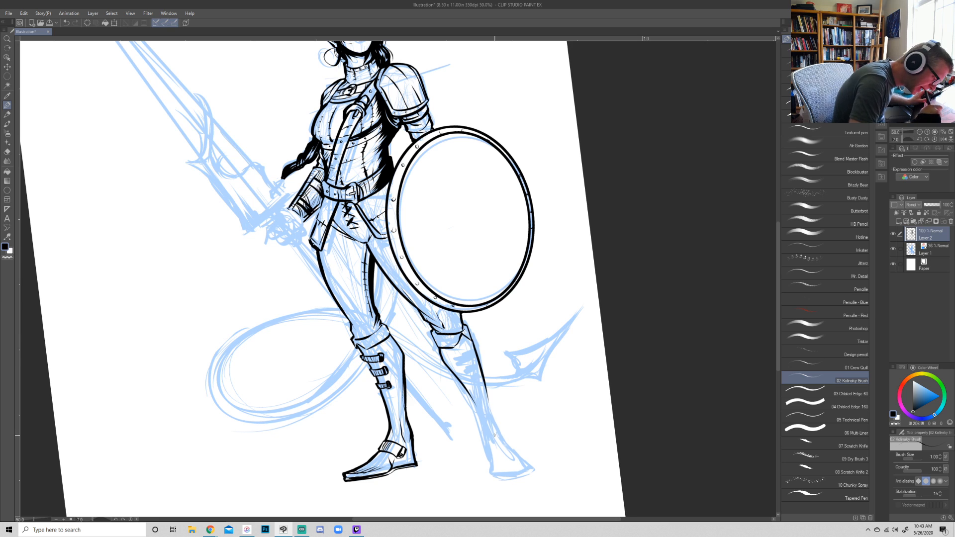
key(ctrl+z)
key(ctrl+z)
- Ink both calf contours of the second boot from the folded cuff down to the ankle
key(r)
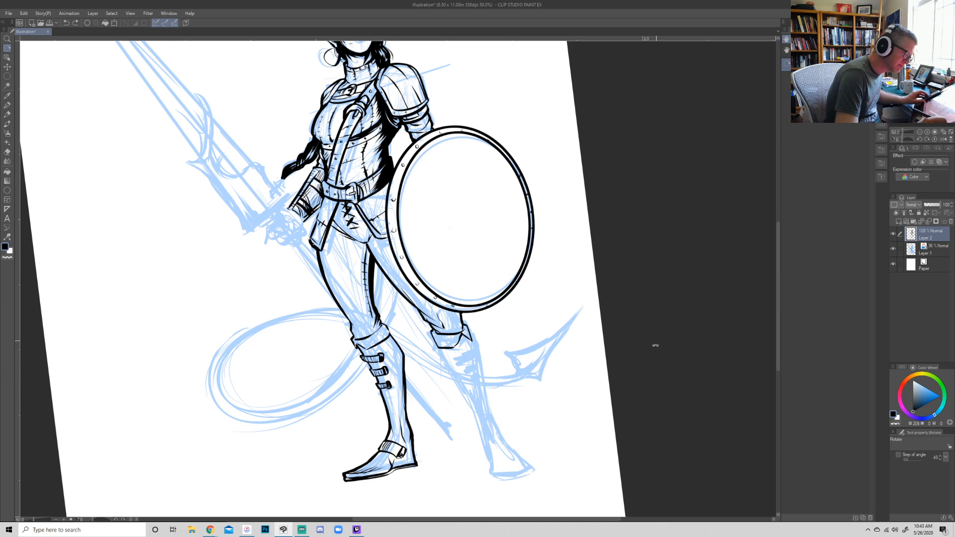
drag(656, 342, 531, 464)
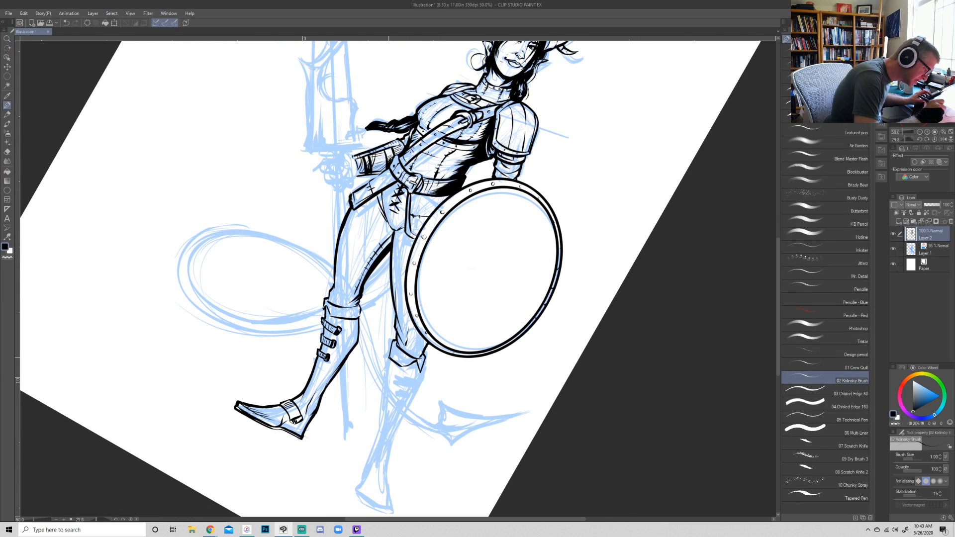
drag(388, 356, 394, 325)
drag(388, 358, 379, 451)
key(ctrl+z)
drag(389, 358, 358, 483)
drag(420, 367, 387, 472)
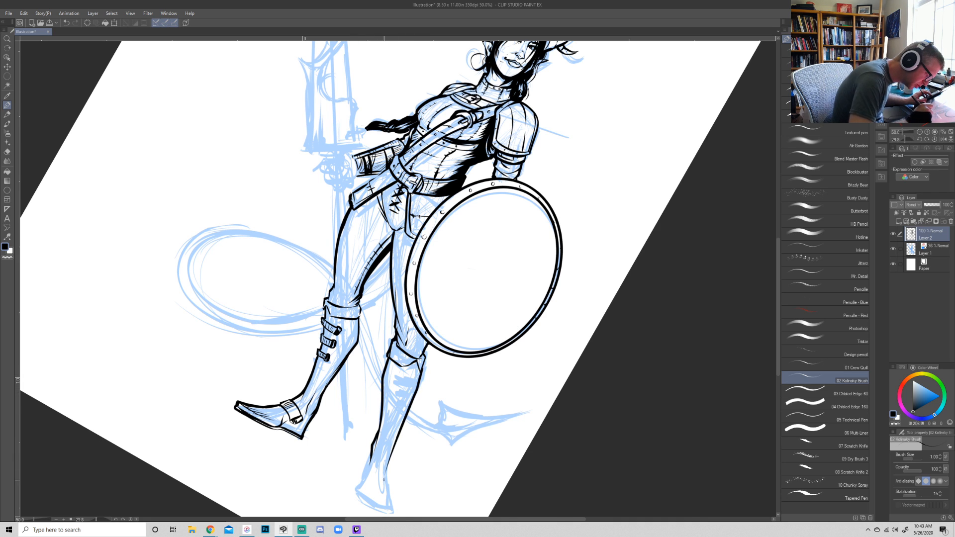
- Ink the second boot's foot with its heel, pointed toe, sole and ankle strap
key(r)
drag(550, 451, 578, 300)
key(p)
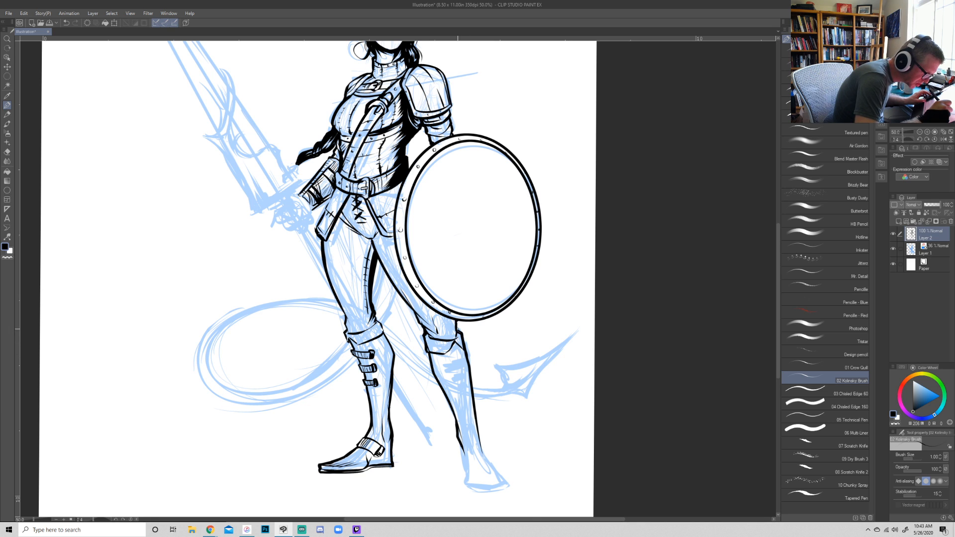
key(shift+space)
drag(641, 442, 683, 345)
mouse_move(514, 418)
mouse_down()
mouse_move(532, 446)
mouse_move(570, 438)
mouse_move(538, 415)
mouse_move(576, 435)
mouse_move(537, 445)
mouse_move(518, 433)
mouse_move(533, 449)
mouse_move(575, 446)
mouse_move(576, 434)
mouse_move(539, 451)
mouse_up()
key(ctrl+z)
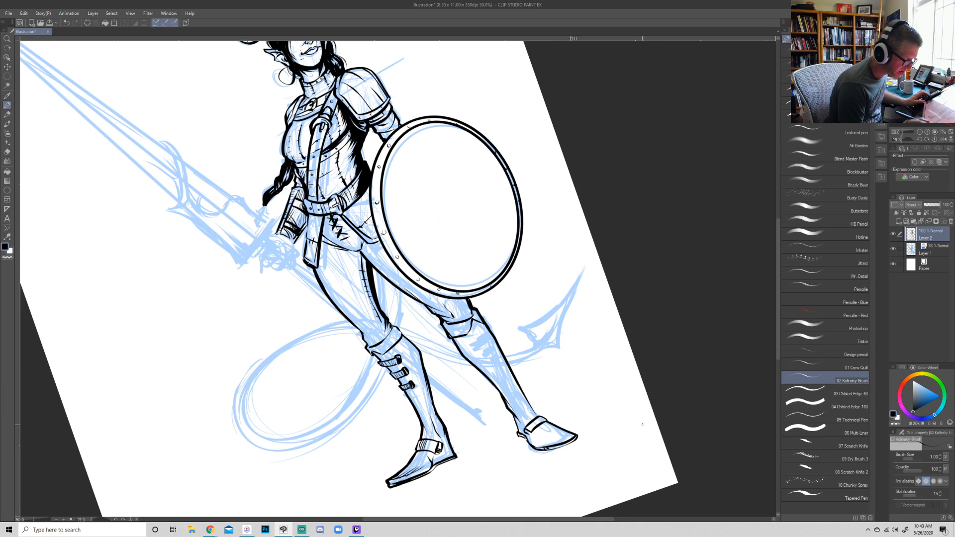
- Ink the row of shin straps across the second boot below its cuff
key(r)
mouse_move(646, 476)
mouse_down()
mouse_move(678, 447)
mouse_move(665, 471)
mouse_up()
key(p)
mouse_move(480, 347)
mouse_down()
mouse_move(456, 356)
mouse_move(479, 343)
mouse_move(482, 351)
mouse_move(457, 356)
mouse_move(473, 384)
mouse_up()
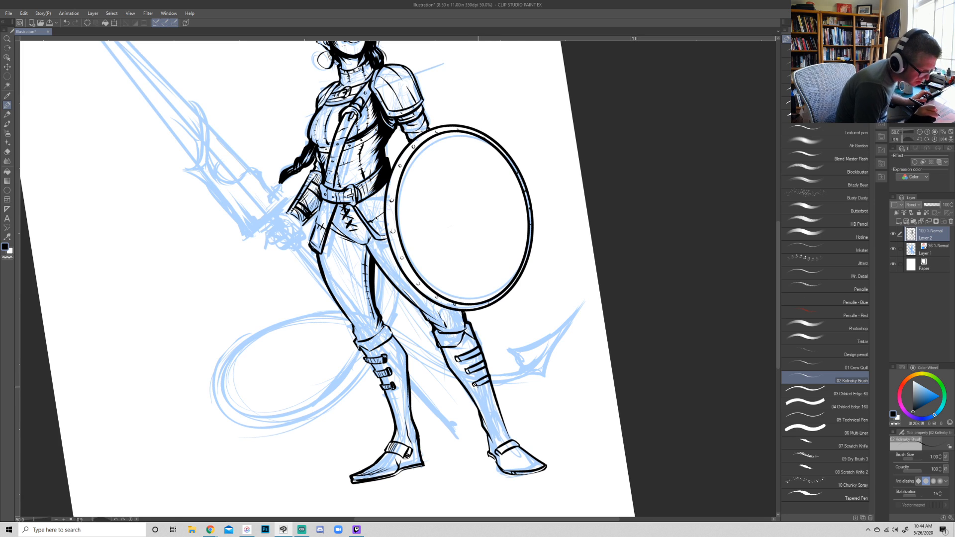
- Rework the second boot's lower calf contour and add fold lines above the ankle
key(r)
drag(654, 380, 471, 489)
key(e)
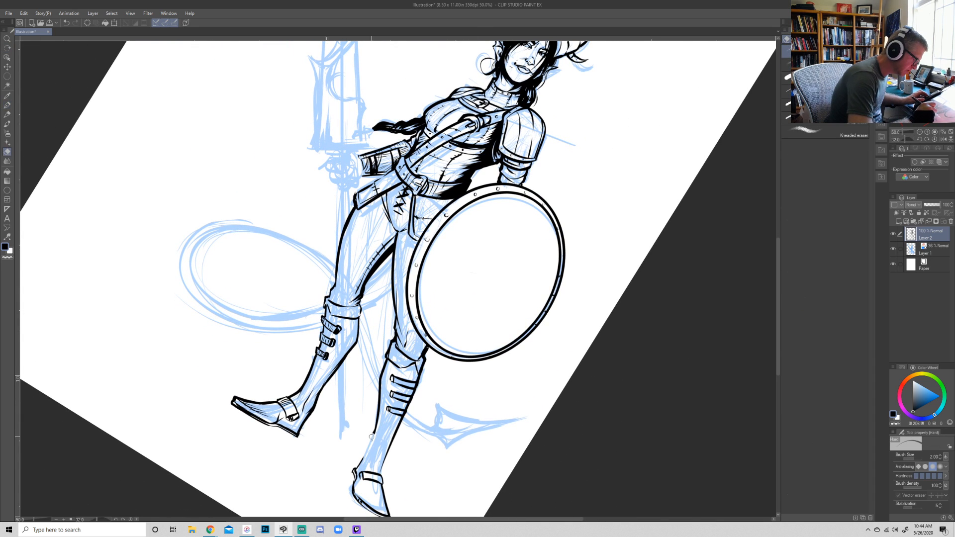
key(p)
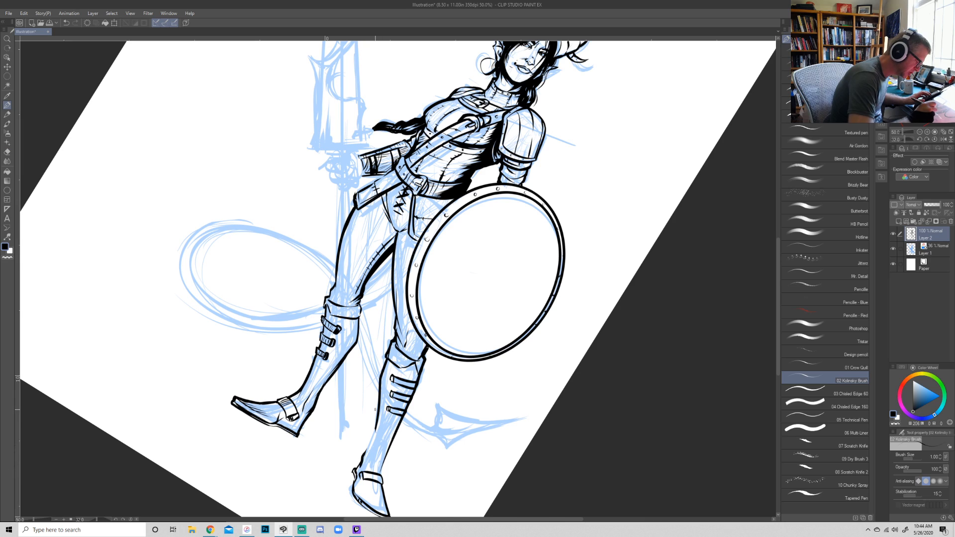
key(ctrl+z)
drag(364, 465, 379, 378)
key(ctrl+z)
mouse_move(379, 411)
mouse_down()
mouse_move(374, 458)
mouse_move(366, 456)
mouse_move(380, 477)
mouse_up()
drag(397, 423, 386, 457)
- Ink shading on the hip area between the belt and the shield's rim
key(r)
drag(579, 426, 634, 346)
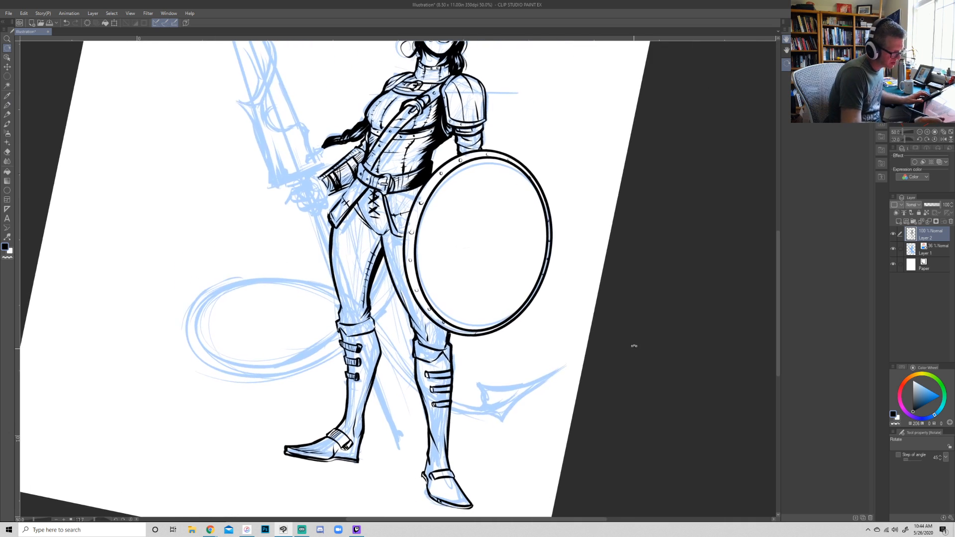
key(p)
key(r)
mouse_move(644, 418)
mouse_down()
mouse_move(631, 346)
mouse_move(603, 363)
mouse_move(674, 290)
mouse_move(661, 290)
mouse_up()
key(p)
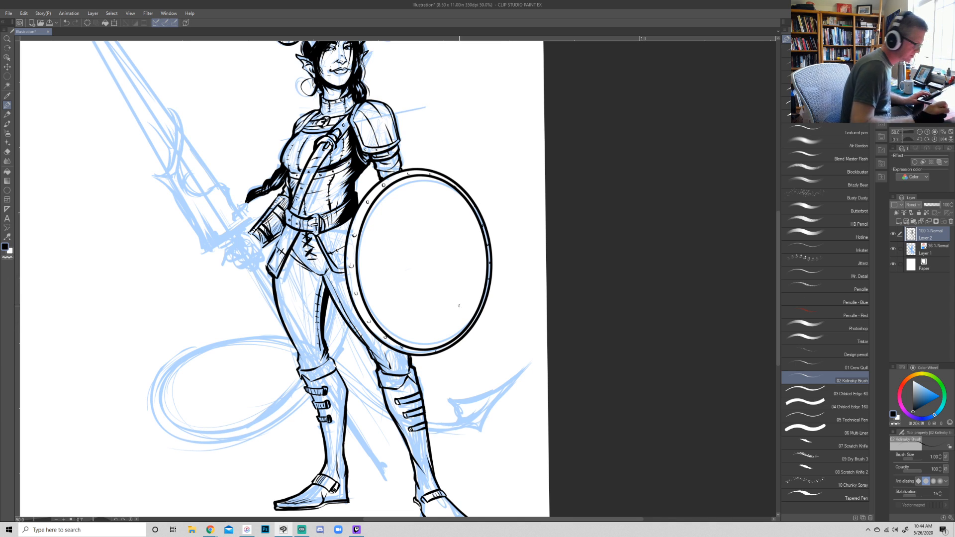
drag(351, 220, 340, 246)
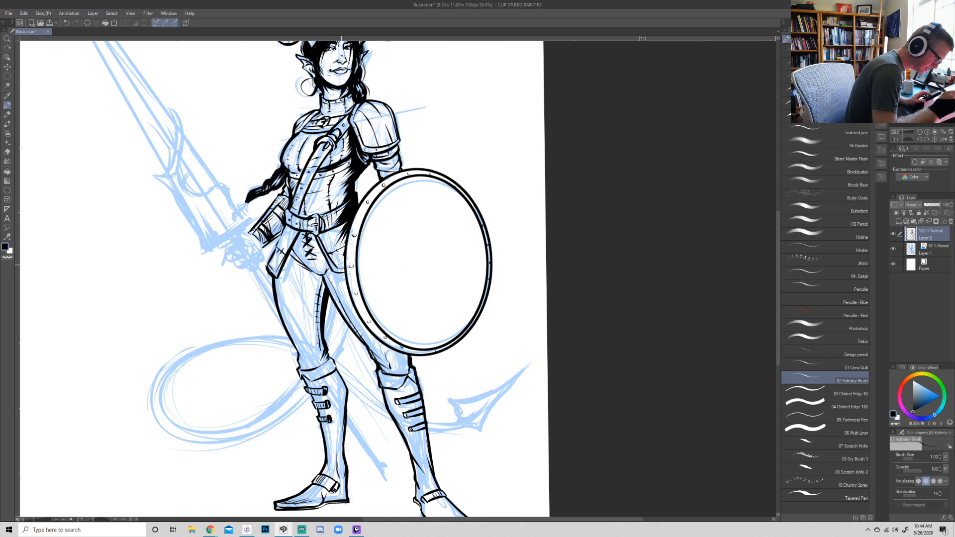
- Ink the curved tail section hanging between the thighs and shade it with hatching
key(r)
mouse_move(560, 209)
mouse_down()
mouse_move(588, 277)
mouse_move(610, 234)
mouse_move(618, 243)
mouse_move(622, 231)
mouse_up()
key(p)
mouse_move(333, 304)
mouse_down()
mouse_move(331, 341)
mouse_move(347, 358)
mouse_move(354, 331)
mouse_up()
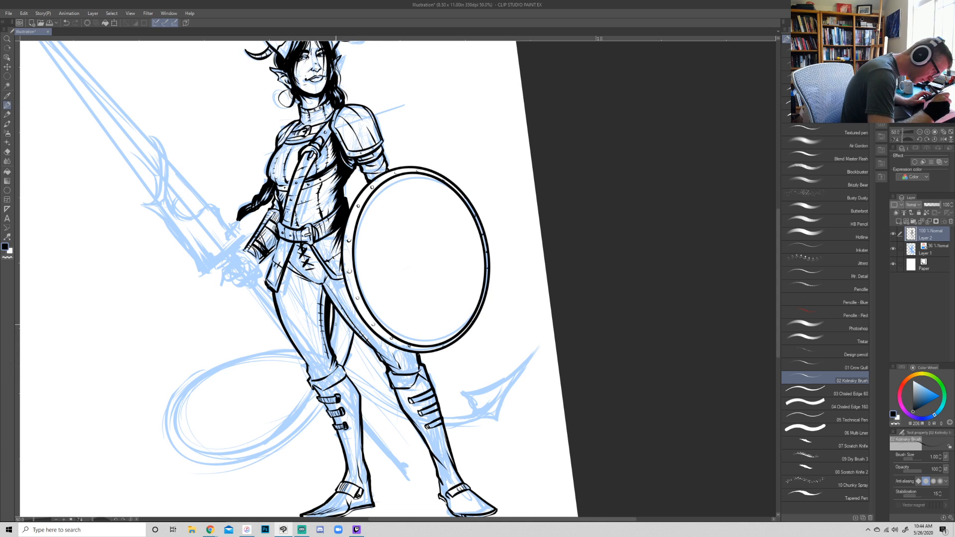
drag(335, 363, 339, 312)
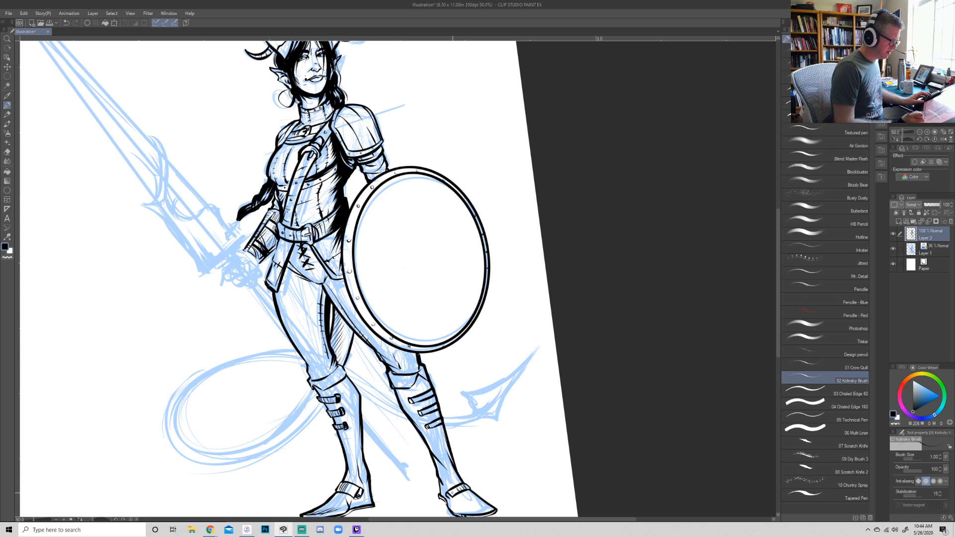
- Create a new layer and ink the inner and outer contours of the looping tail across the boots
click(899, 221)
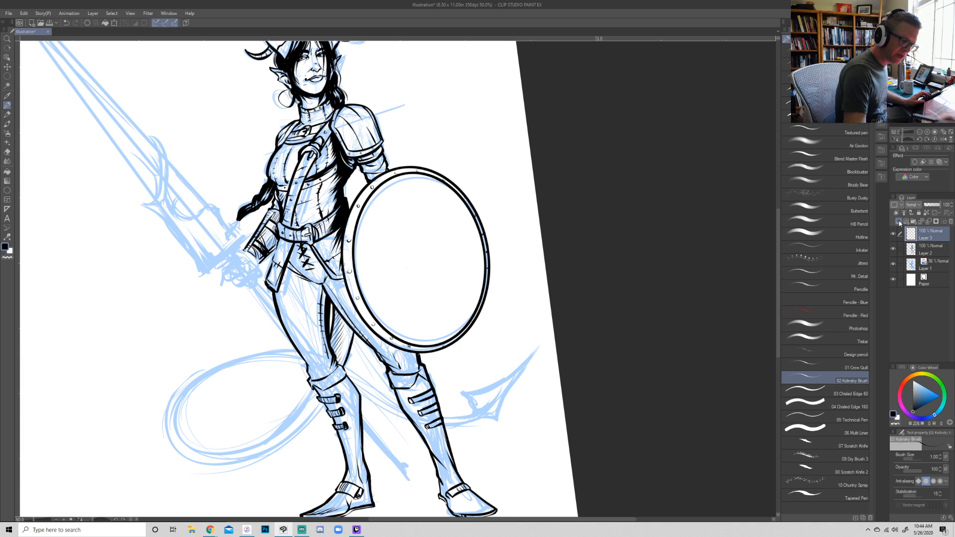
mouse_move(312, 387)
mouse_down()
mouse_move(208, 444)
mouse_move(214, 374)
mouse_move(498, 421)
mouse_up()
mouse_move(323, 402)
mouse_down()
mouse_move(264, 452)
mouse_move(221, 360)
mouse_move(302, 355)
mouse_up()
key(ctrl+z)
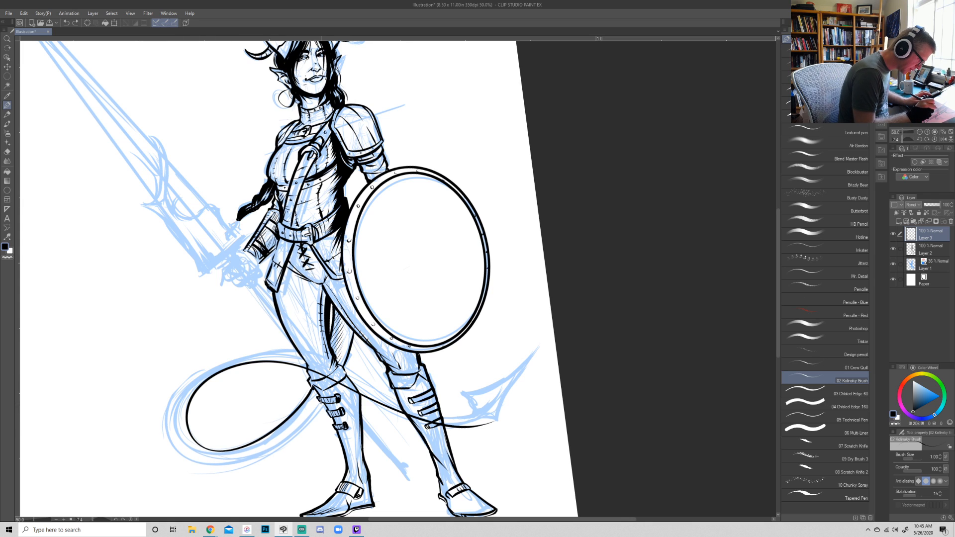
mouse_move(322, 404)
mouse_down()
mouse_move(211, 450)
mouse_move(298, 351)
mouse_move(474, 408)
mouse_up()
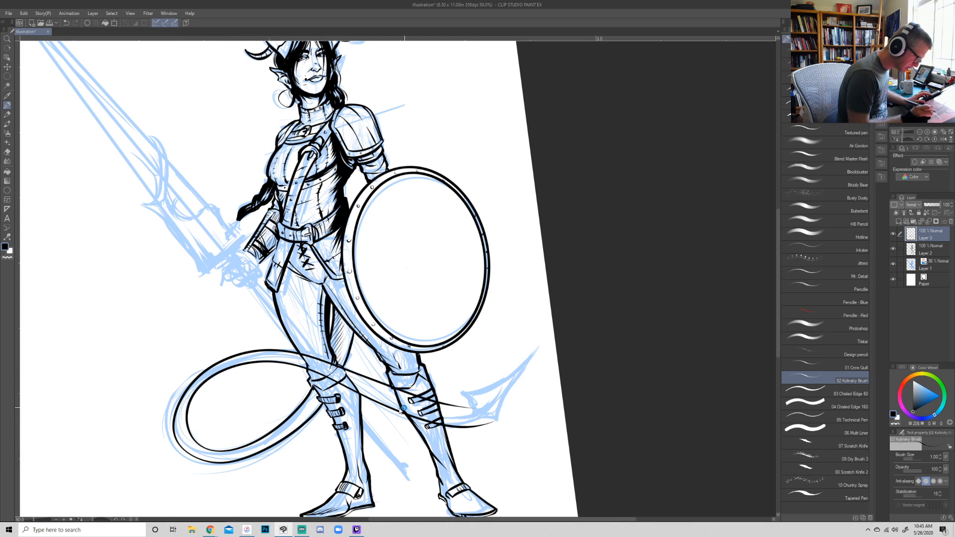
key(ctrl+z)
mouse_move(322, 403)
mouse_down()
mouse_move(220, 461)
mouse_move(285, 352)
mouse_move(490, 422)
mouse_up()
key(ctrl+z)
mouse_move(321, 404)
mouse_down()
mouse_move(290, 433)
mouse_move(171, 425)
mouse_move(296, 353)
mouse_move(412, 409)
mouse_move(484, 414)
mouse_move(458, 429)
mouse_move(379, 405)
mouse_up()
- Ink the tail's edge from the legs toward its barbed tip and trim the excess line weight with the eraser
key(e)
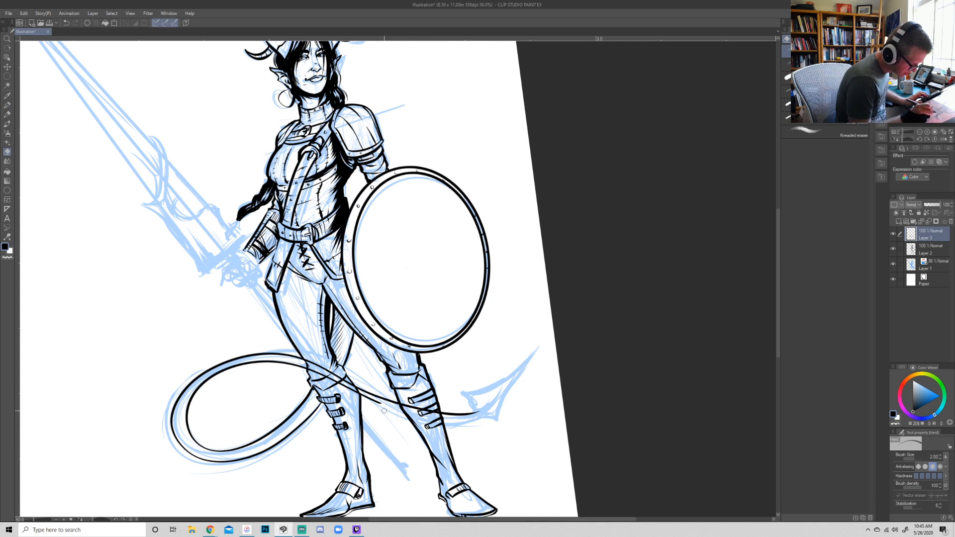
key(b)
drag(618, 418, 595, 153)
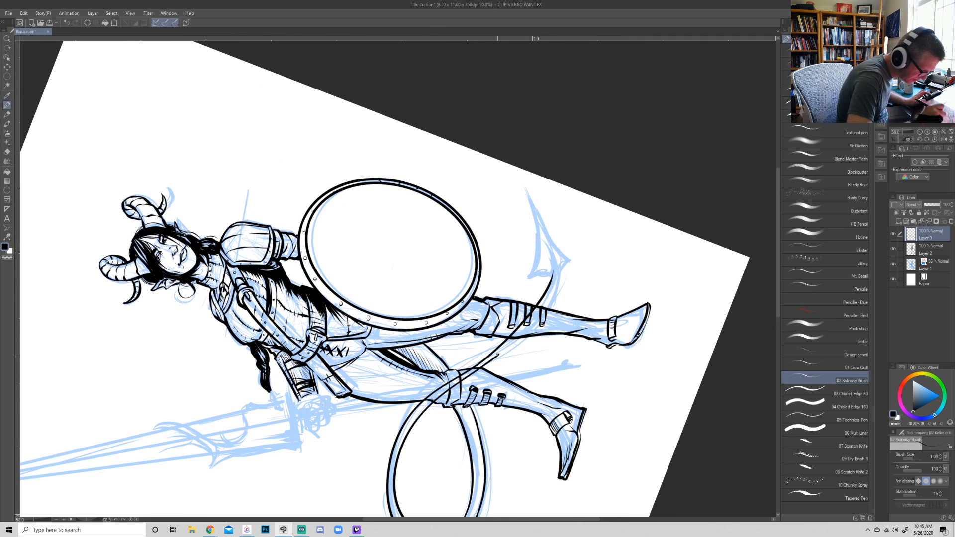
drag(504, 350, 540, 312)
key(ctrl+z)
drag(495, 357, 539, 311)
drag(502, 351, 540, 299)
mouse_move(500, 353)
mouse_down()
mouse_move(552, 294)
mouse_move(559, 269)
mouse_up()
mouse_move(542, 306)
mouse_down()
mouse_move(559, 267)
mouse_move(551, 285)
mouse_up()
key(e)
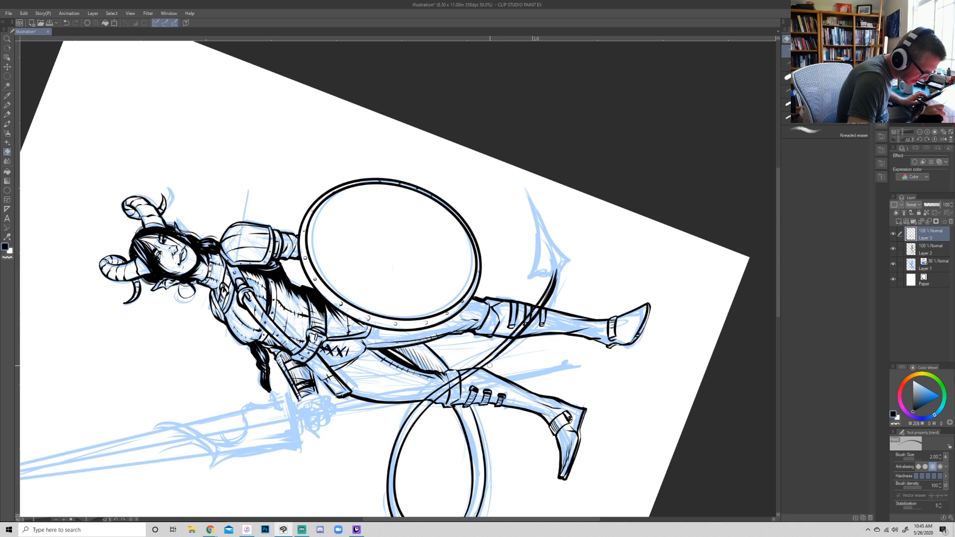
mouse_move(507, 347)
mouse_down()
mouse_move(555, 294)
mouse_move(563, 266)
mouse_move(543, 306)
mouse_up()
key(p)
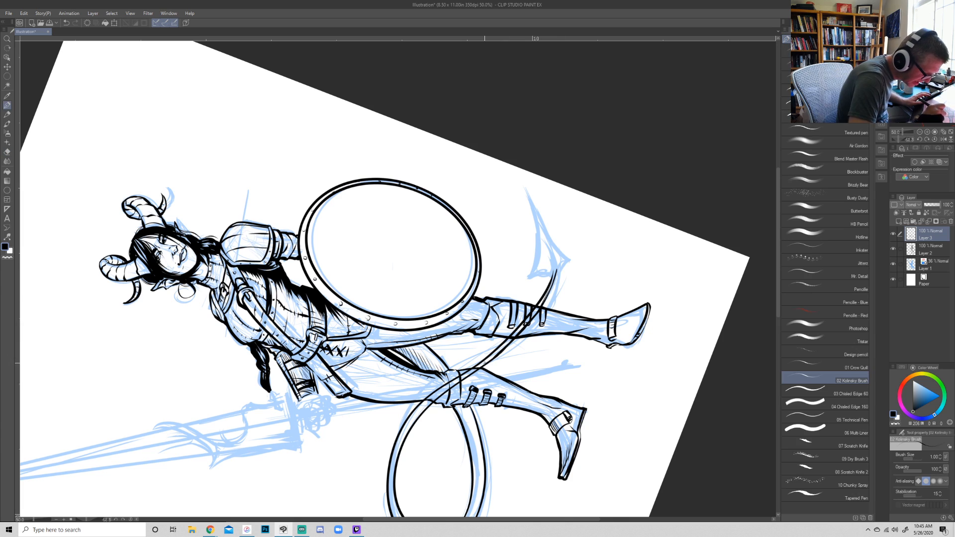
drag(416, 408, 501, 345)
drag(464, 372, 519, 323)
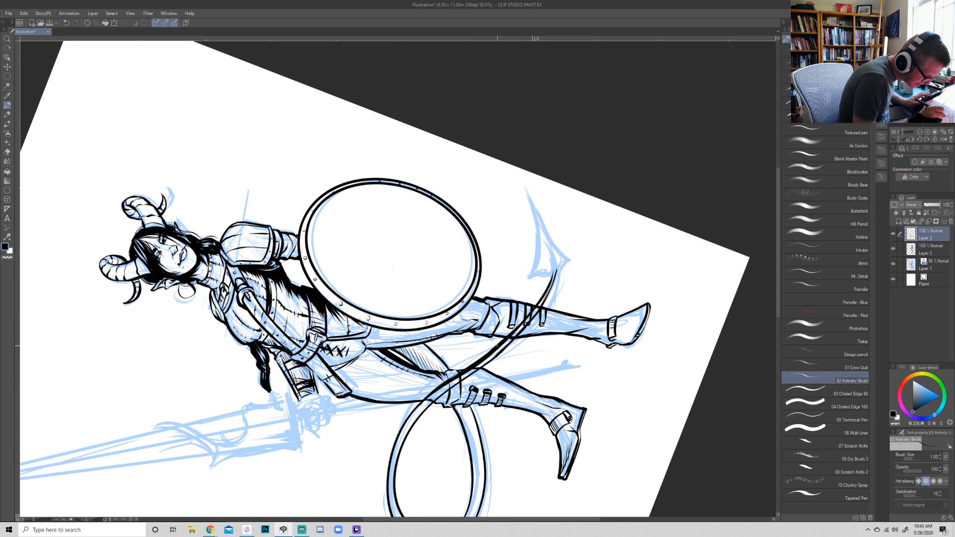
key(e)
drag(467, 368, 512, 327)
drag(425, 401, 483, 363)
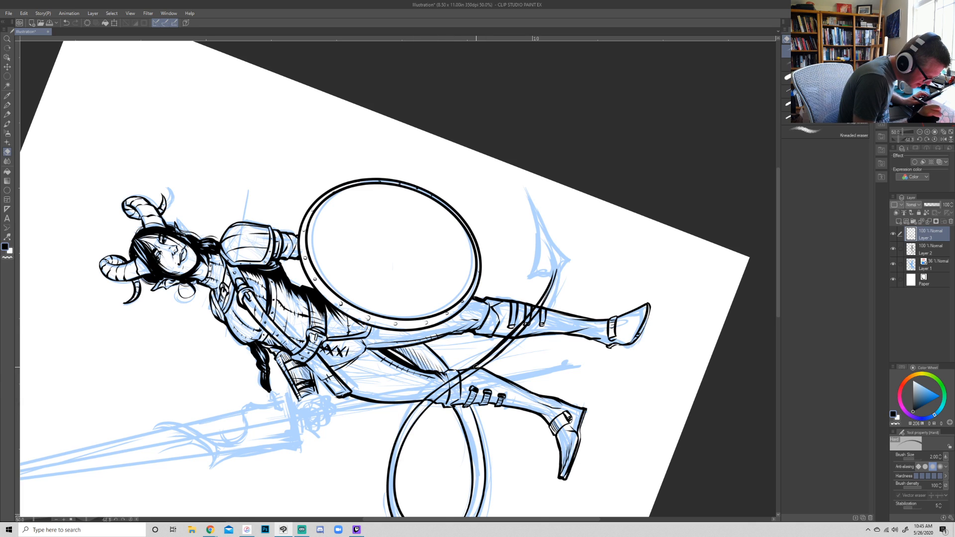
drag(445, 386, 514, 333)
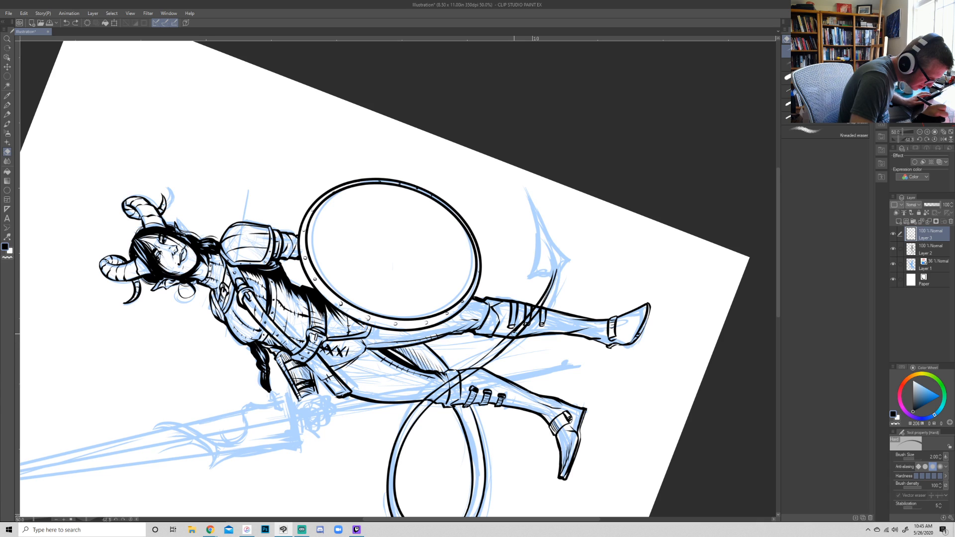
- Ink the tail's two tapering contours across the legs up to the base of its barbed tip
key(p)
drag(441, 388, 504, 338)
key(ctrl+z)
drag(442, 386, 521, 324)
drag(470, 368, 542, 295)
drag(490, 350, 557, 269)
mouse_move(487, 363)
mouse_down()
mouse_move(549, 300)
mouse_move(559, 268)
mouse_up()
key(r)
mouse_move(628, 189)
mouse_down()
mouse_move(640, 219)
mouse_move(506, 463)
mouse_move(596, 369)
mouse_move(620, 372)
mouse_move(661, 346)
mouse_move(716, 145)
mouse_up()
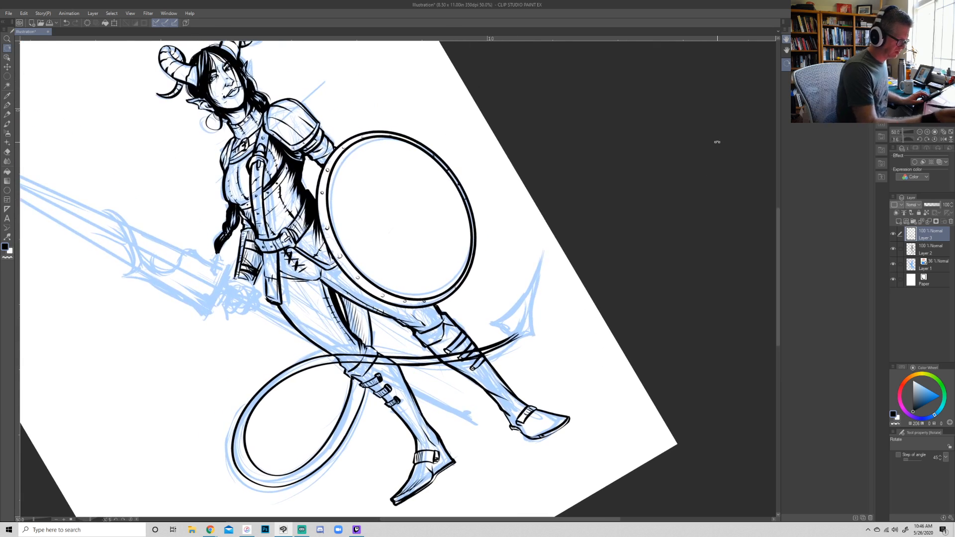
key(e)
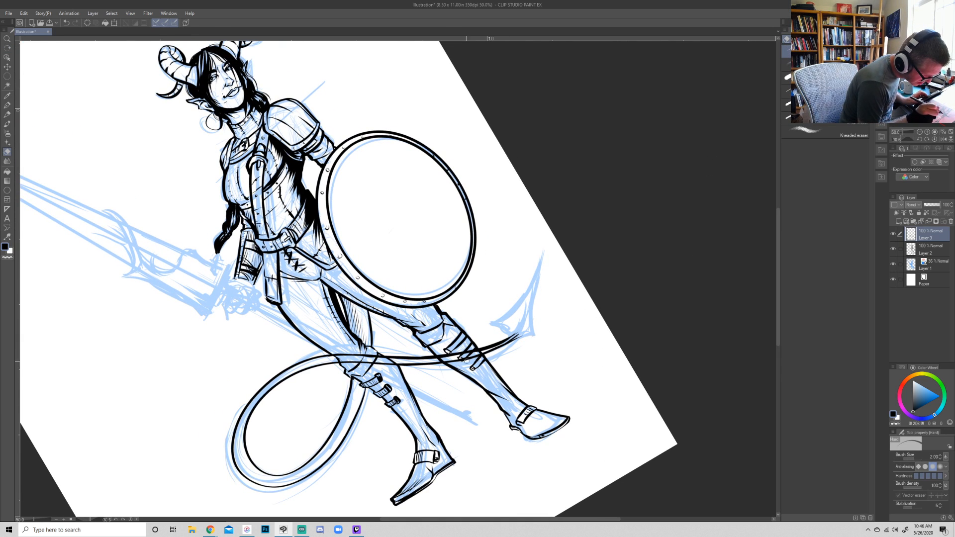
- Trim the excess ink at the tail's end and ink its edges curving up into the barbed tip
mouse_move(521, 331)
mouse_down()
mouse_move(506, 348)
mouse_move(504, 338)
mouse_move(468, 355)
mouse_move(503, 343)
mouse_up()
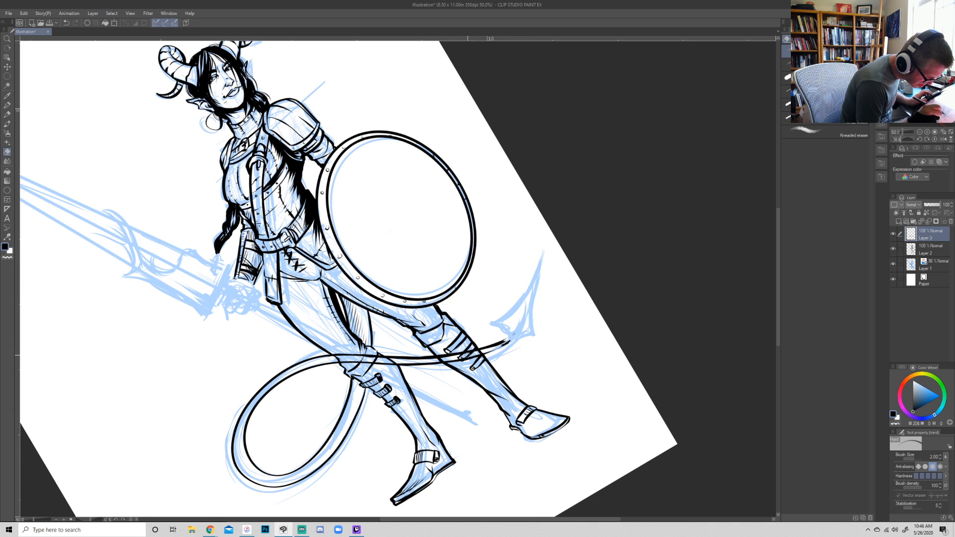
key(p)
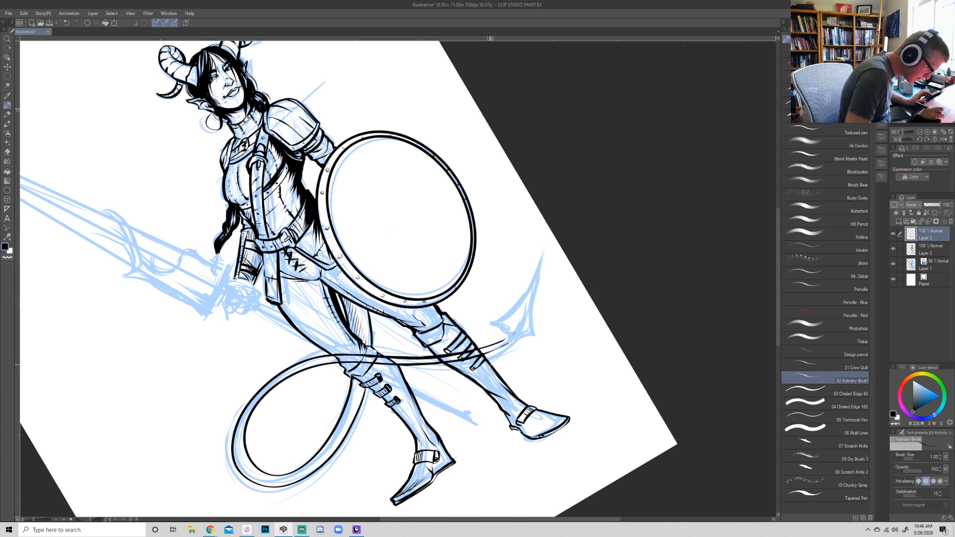
drag(504, 340, 534, 293)
drag(482, 355, 519, 328)
key(ctrl+z)
drag(481, 355, 524, 328)
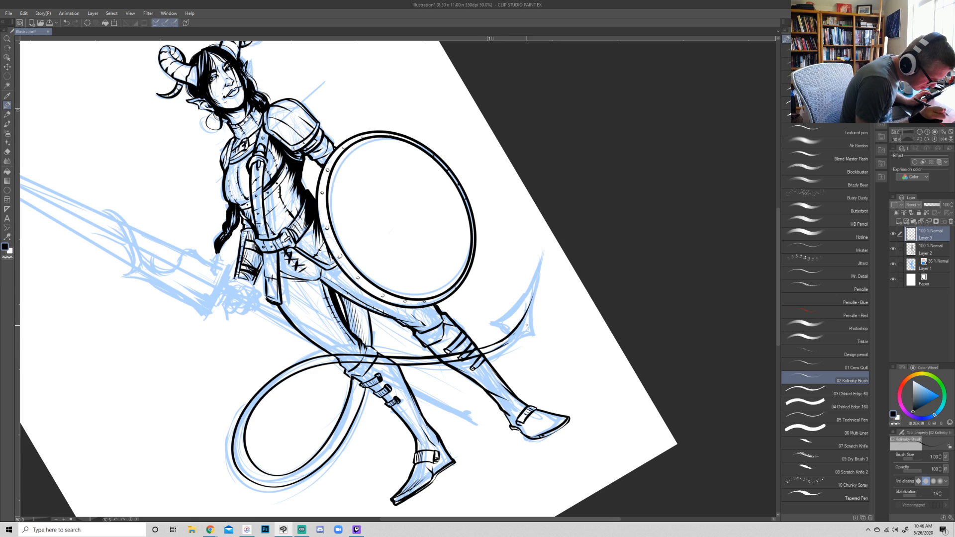
mouse_move(486, 353)
mouse_down()
mouse_move(521, 328)
mouse_move(534, 295)
mouse_up()
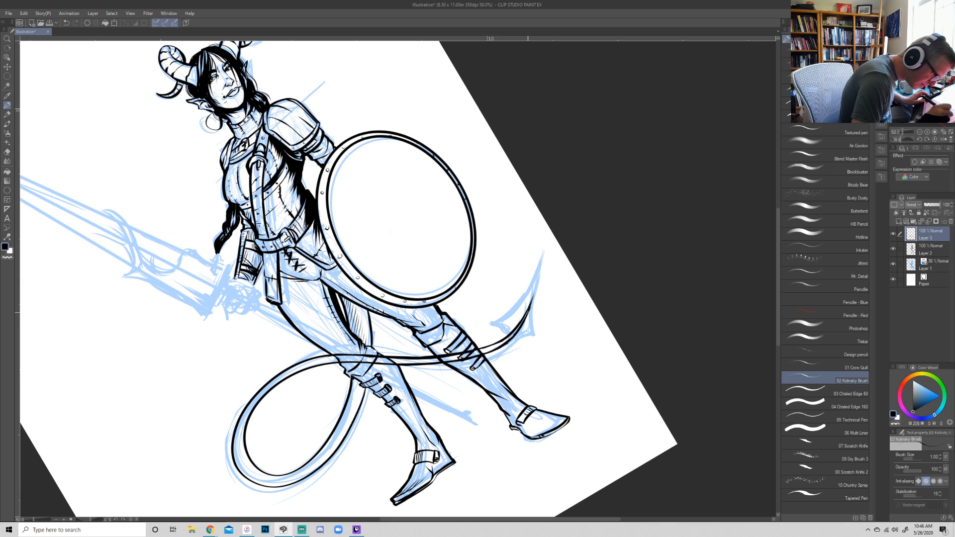
key(e)
mouse_move(510, 344)
mouse_down()
mouse_move(488, 355)
mouse_move(506, 338)
mouse_up()
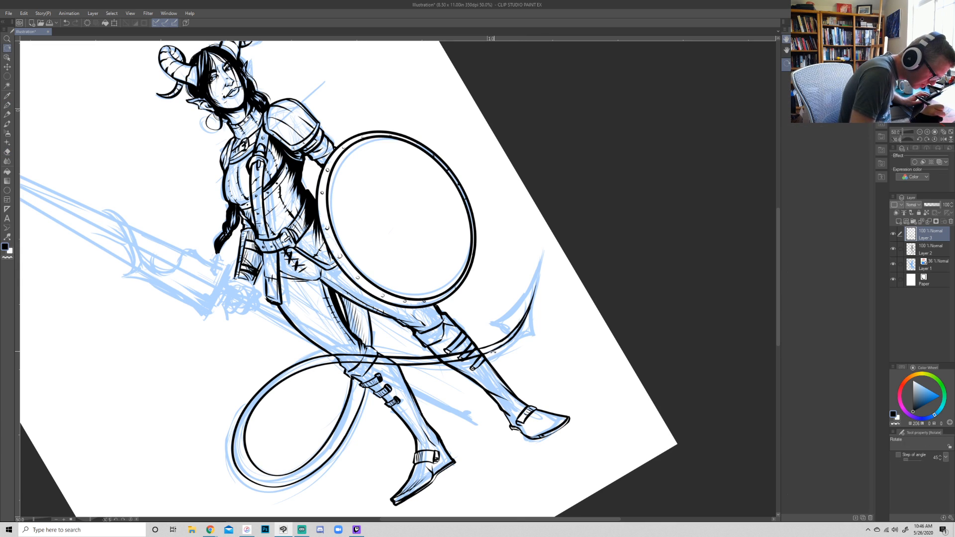
- Ink the outline of the tail's pointed barb and shade its base with dark tapering strokes
key(p)
mouse_move(487, 355)
mouse_down()
mouse_move(507, 343)
mouse_move(530, 308)
mouse_up()
mouse_move(504, 341)
mouse_down()
mouse_move(489, 318)
mouse_move(541, 328)
mouse_up()
key(e)
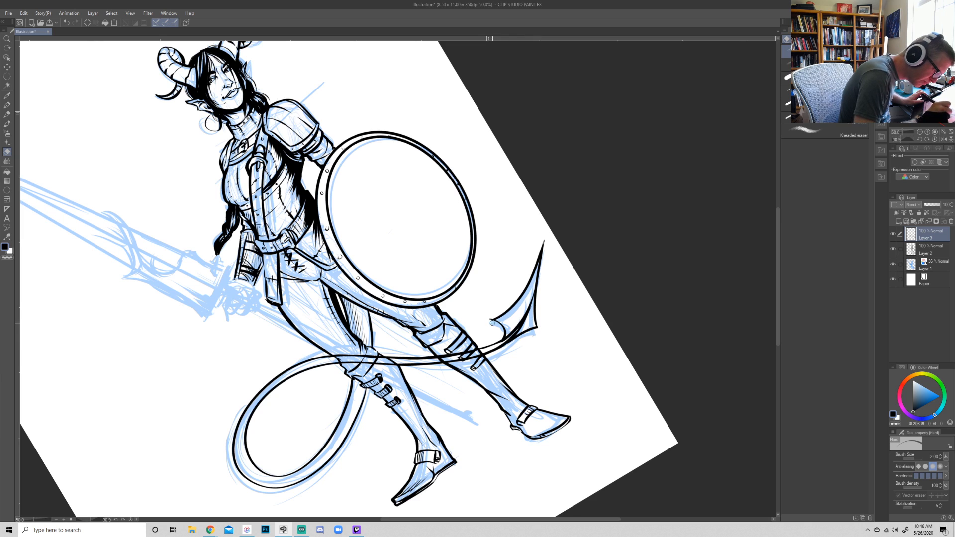
key(p)
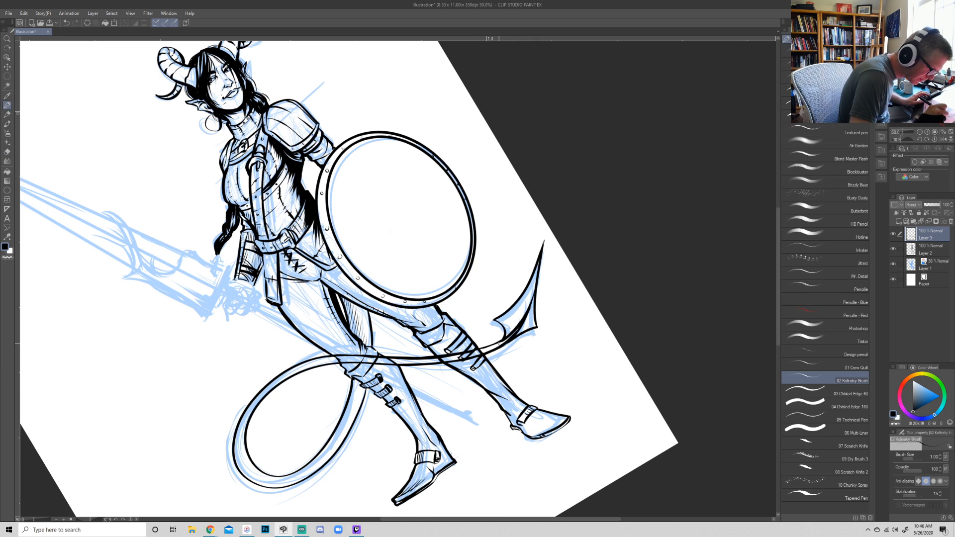
mouse_move(506, 337)
mouse_down()
mouse_move(533, 291)
mouse_move(510, 320)
mouse_move(532, 323)
mouse_up()
key(e)
key(r)
mouse_move(650, 296)
mouse_down()
mouse_move(655, 309)
mouse_move(344, 458)
mouse_move(211, 299)
mouse_up()
key(p)
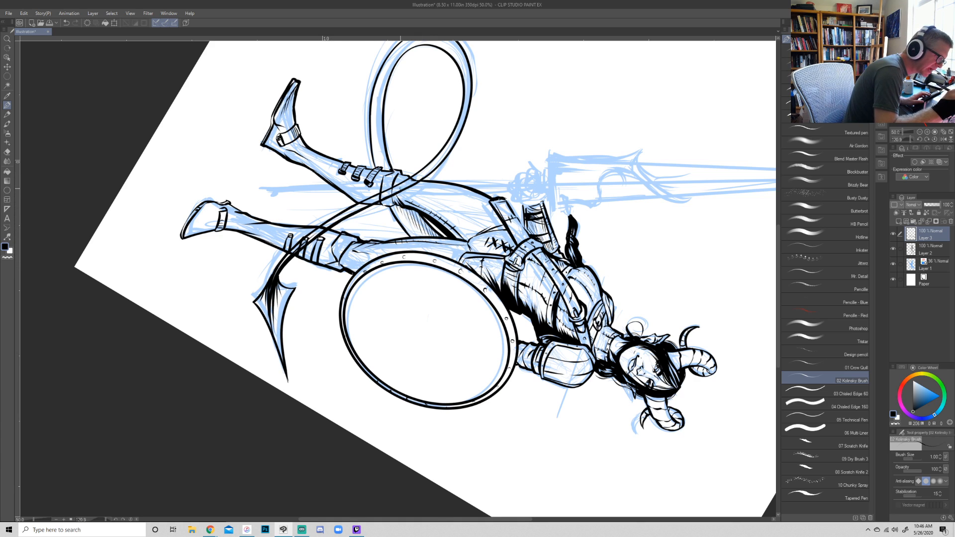
key(ctrl+z)
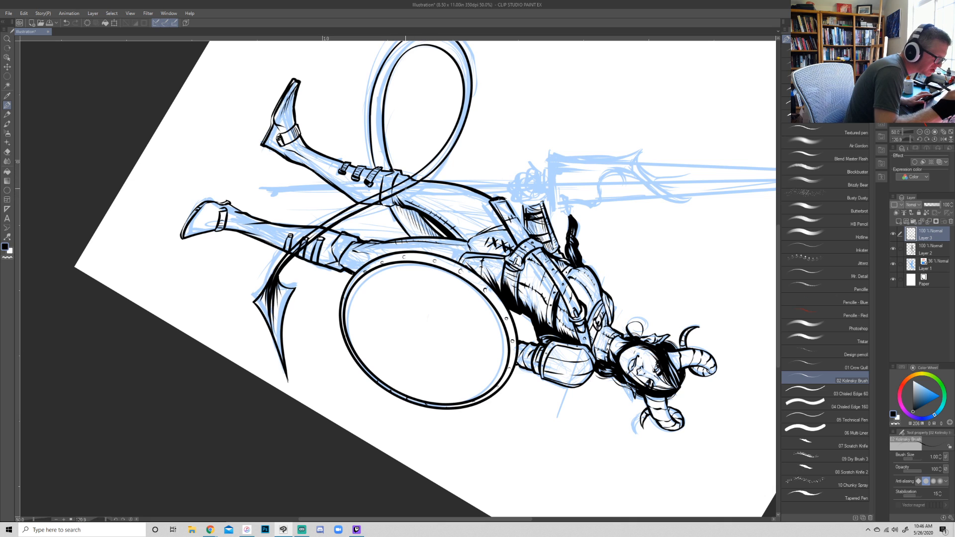
- On Layer 2, erase the leg and boot lines that run through the tail where it crosses both legs
key(r)
mouse_move(552, 478)
mouse_down()
mouse_move(601, 442)
mouse_move(662, 155)
mouse_up()
click(931, 250)
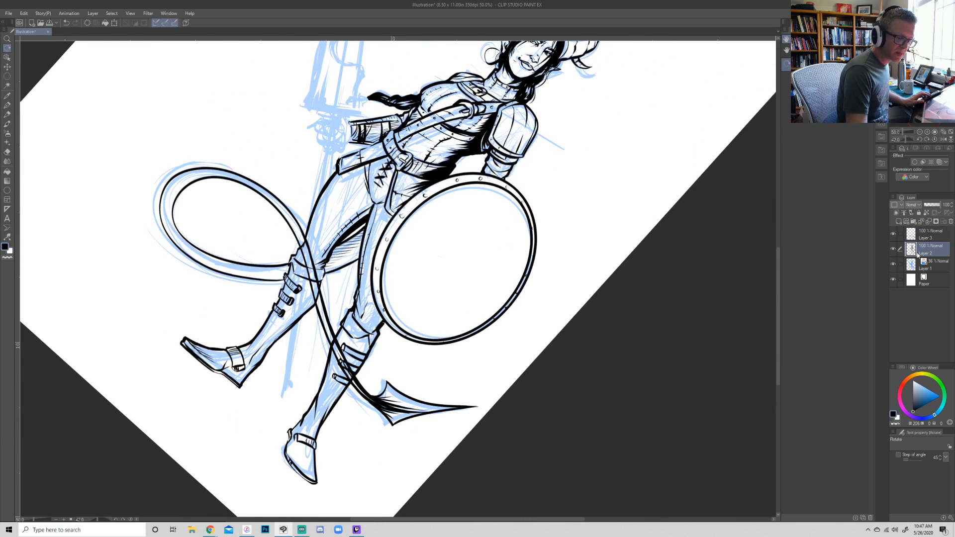
key(e)
drag(306, 242, 316, 301)
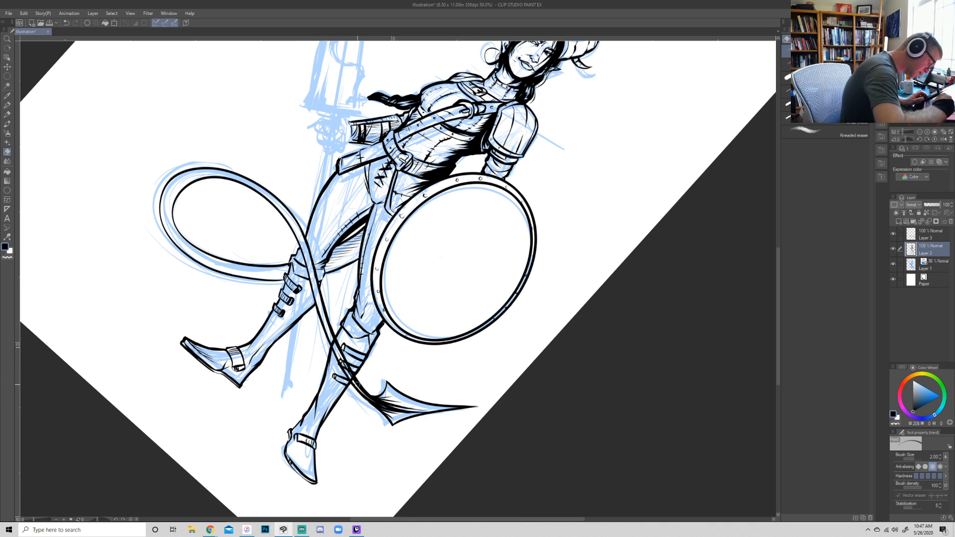
key(r)
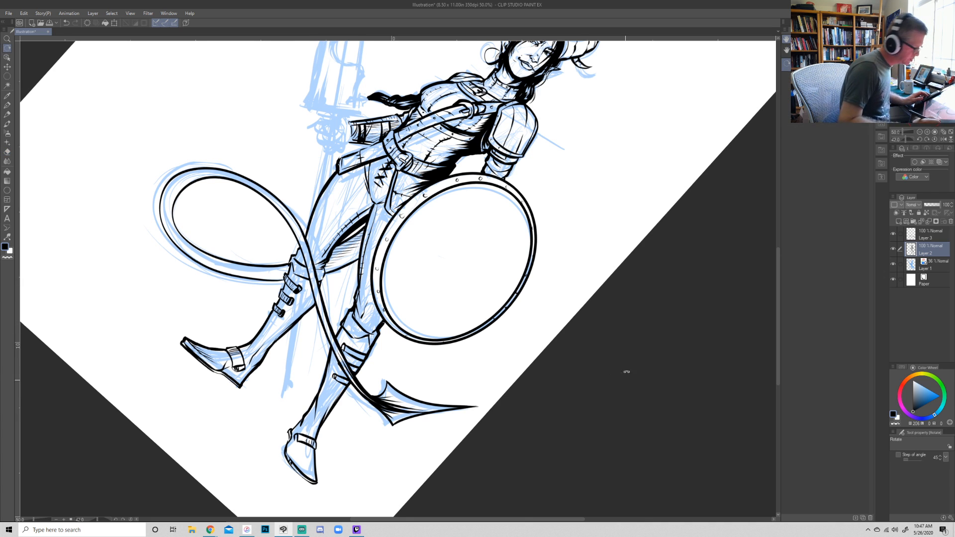
drag(624, 375, 695, 207)
click(920, 132)
mouse_move(642, 363)
mouse_down()
mouse_move(667, 348)
mouse_move(687, 315)
mouse_move(646, 329)
mouse_move(635, 358)
mouse_move(678, 334)
mouse_move(675, 355)
mouse_move(681, 351)
mouse_up()
key(p)
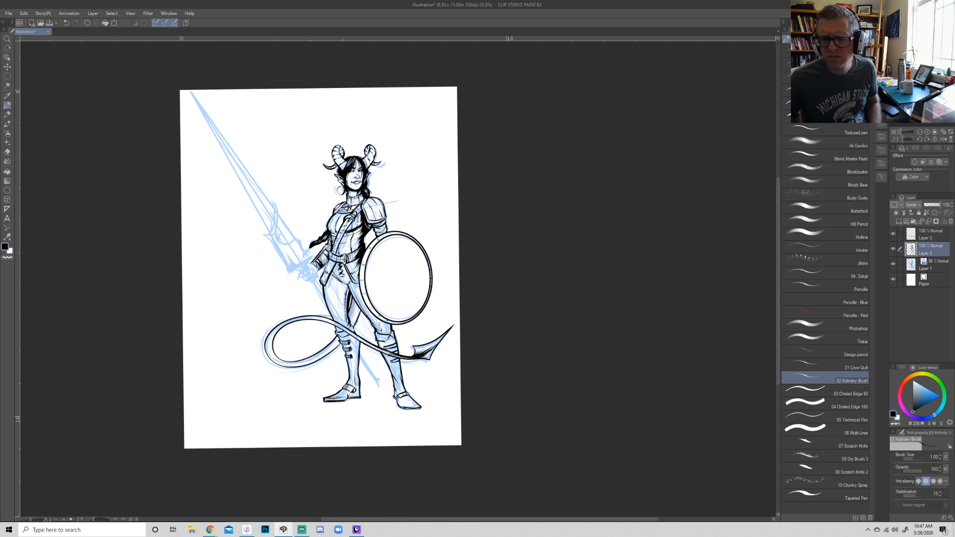
key(alt+Tab)
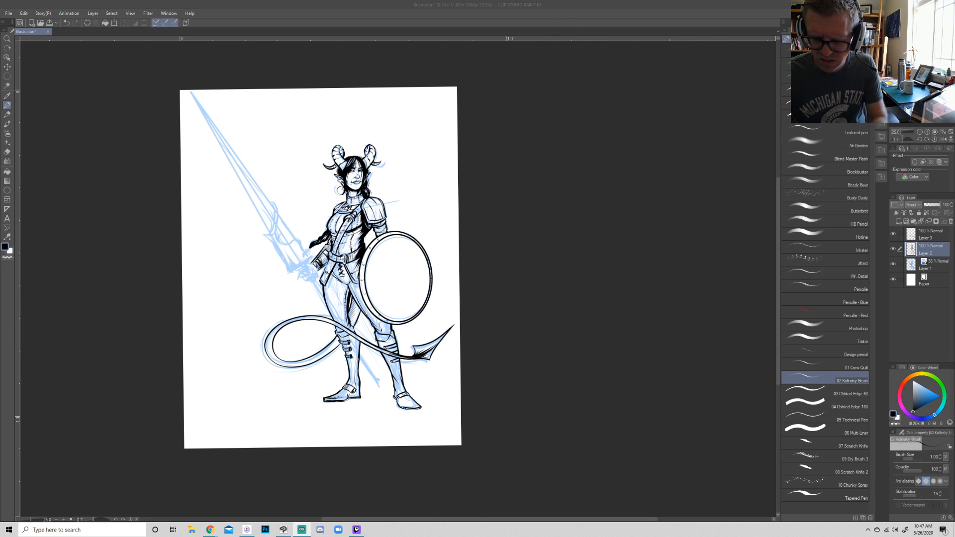
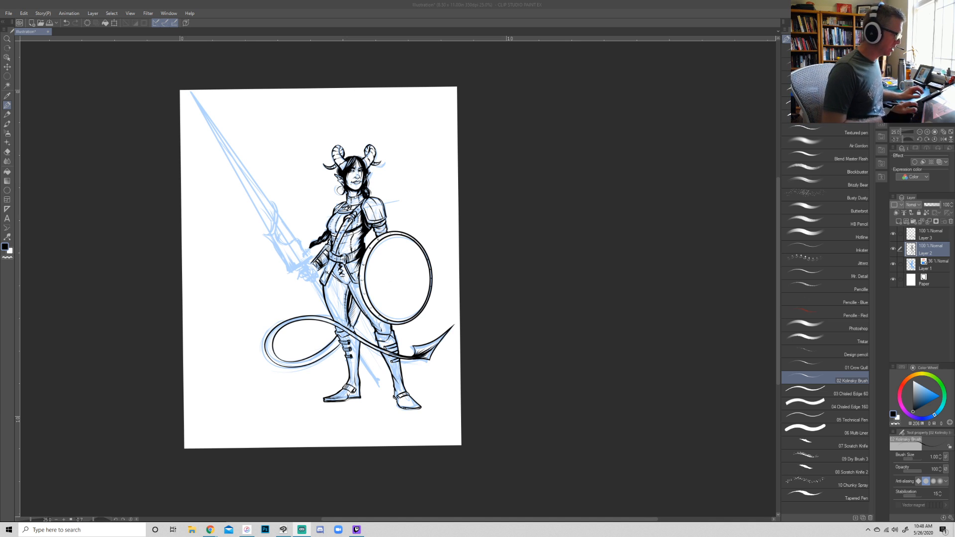
- Add fine ink contour lines along the warrior's thighs and around the knee just above the tail
click(928, 132)
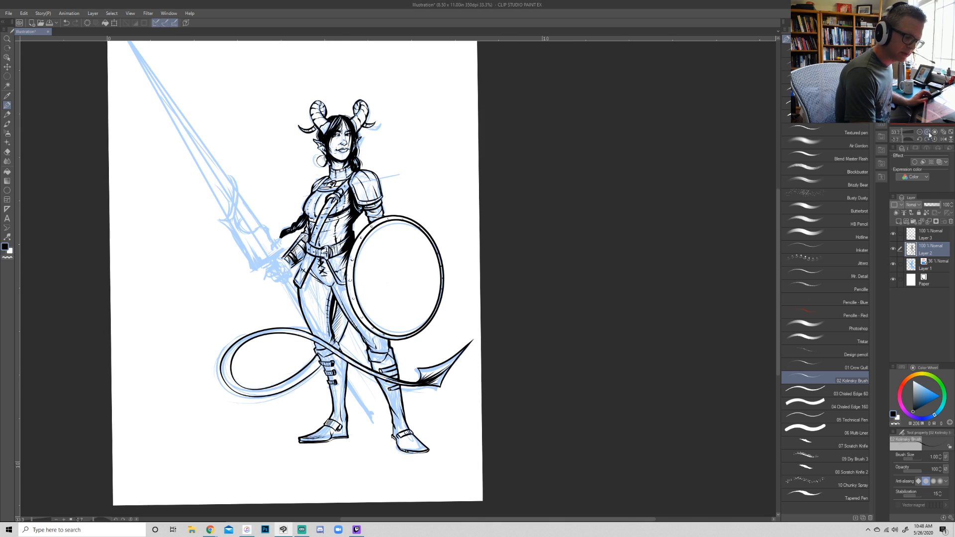
click(928, 131)
key(r)
drag(619, 255, 546, 320)
key(p)
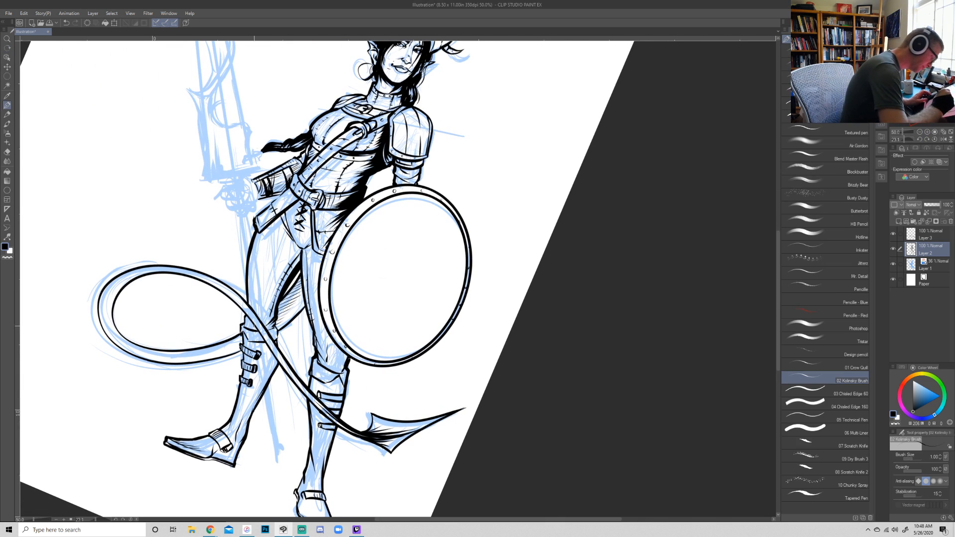
drag(265, 326, 268, 283)
drag(255, 314, 279, 218)
drag(335, 371, 338, 349)
drag(608, 357, 605, 285)
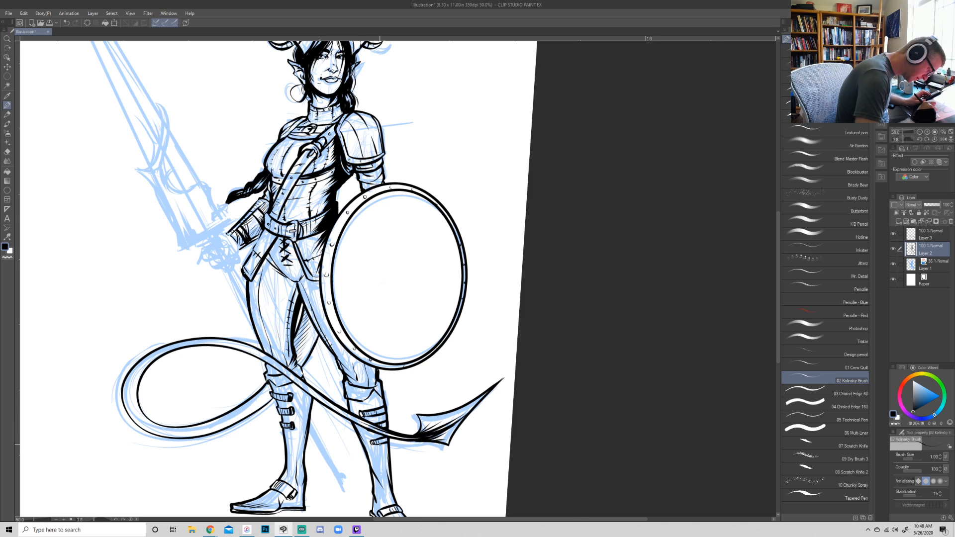
drag(357, 402, 352, 393)
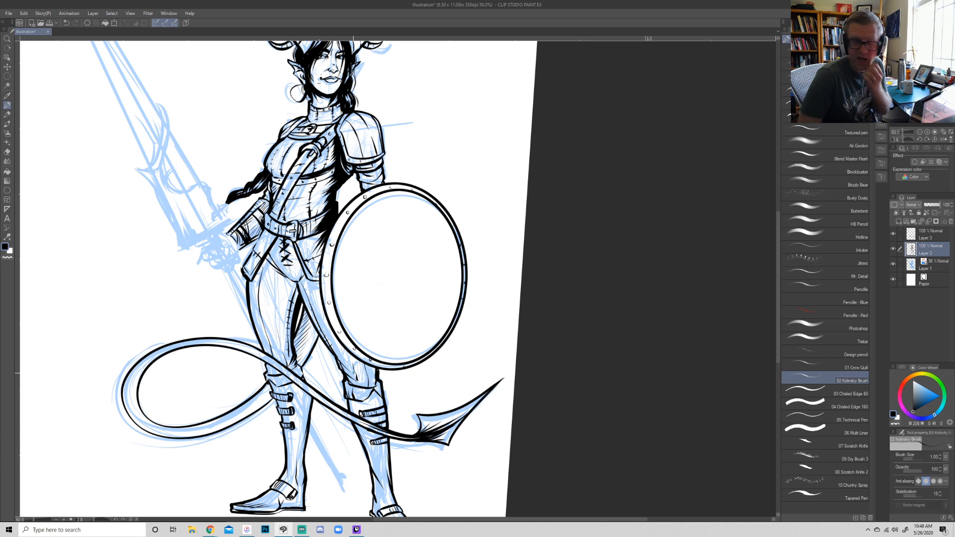
key(r)
mouse_move(586, 287)
mouse_down()
mouse_move(586, 320)
mouse_move(558, 307)
mouse_move(622, 390)
mouse_move(668, 354)
mouse_up()
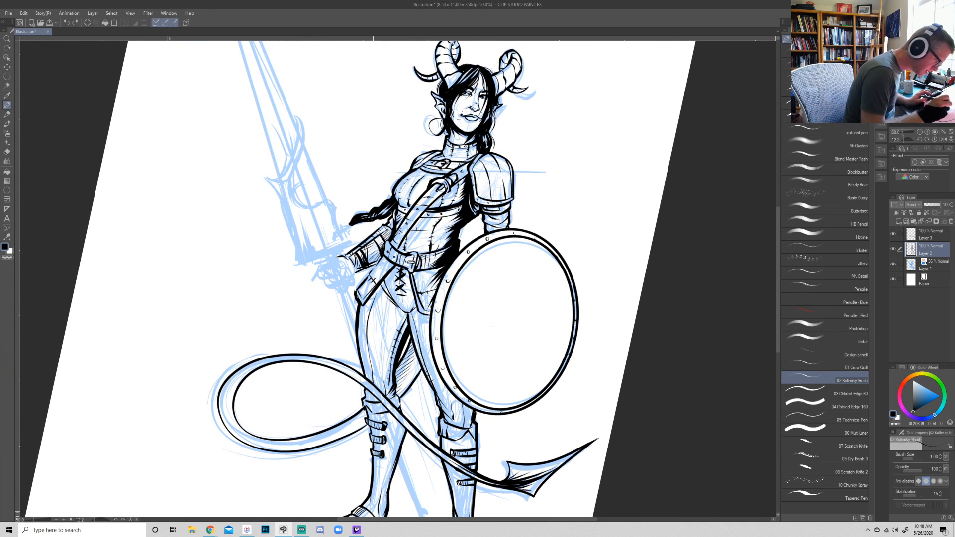
mouse_move(345, 255)
mouse_down()
mouse_move(312, 279)
mouse_move(344, 272)
mouse_up()
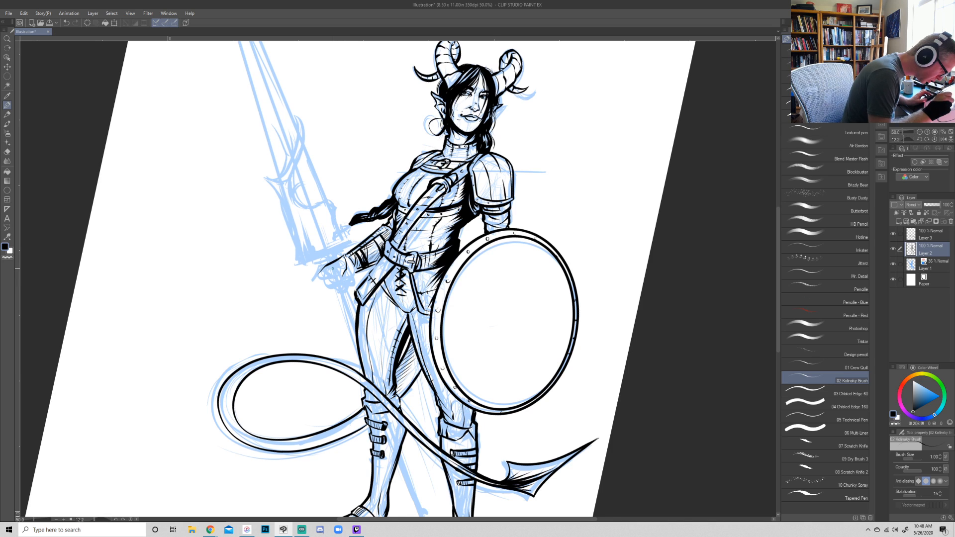
key(ctrl+z)
key(ctrl+z)
key(ctrl+z)
key(ctrl+z)
key(ctrl+z)
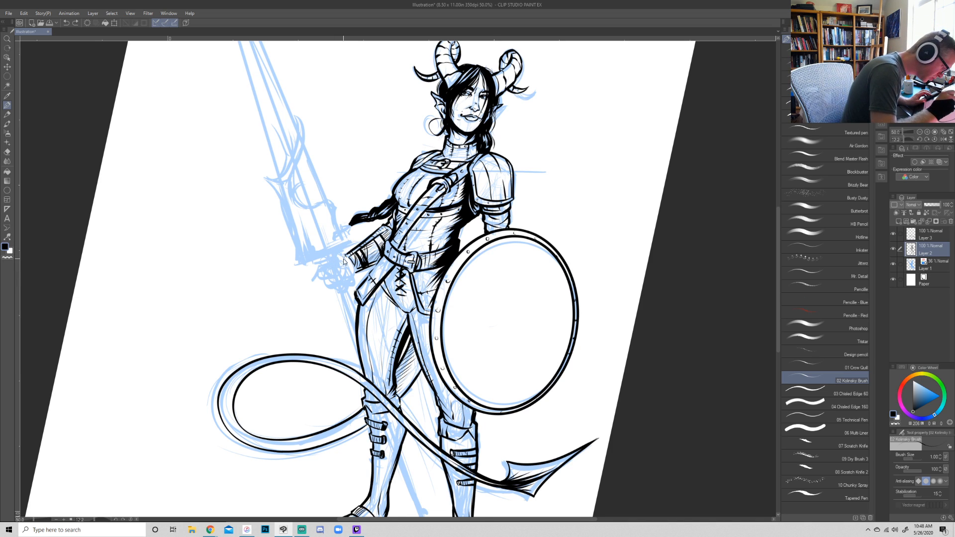
- Ink the back of the sword hand and its thumb, extending from the bracer's cuff
mouse_move(338, 255)
mouse_down()
mouse_move(328, 272)
mouse_move(341, 252)
mouse_move(344, 268)
mouse_up()
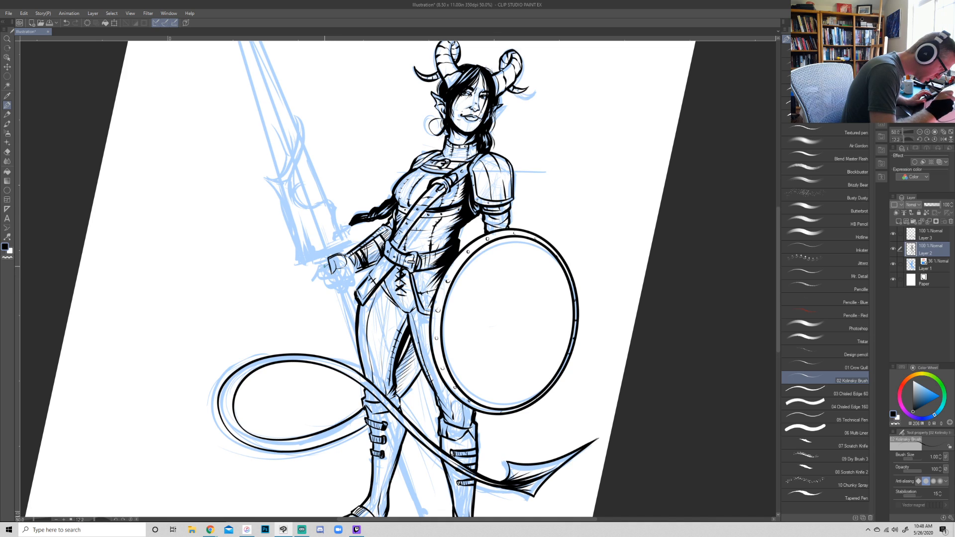
mouse_move(327, 264)
mouse_down()
mouse_move(320, 276)
mouse_move(326, 256)
mouse_move(339, 284)
mouse_move(331, 290)
mouse_move(339, 281)
mouse_up()
key(ctrl+z)
key(ctrl+z)
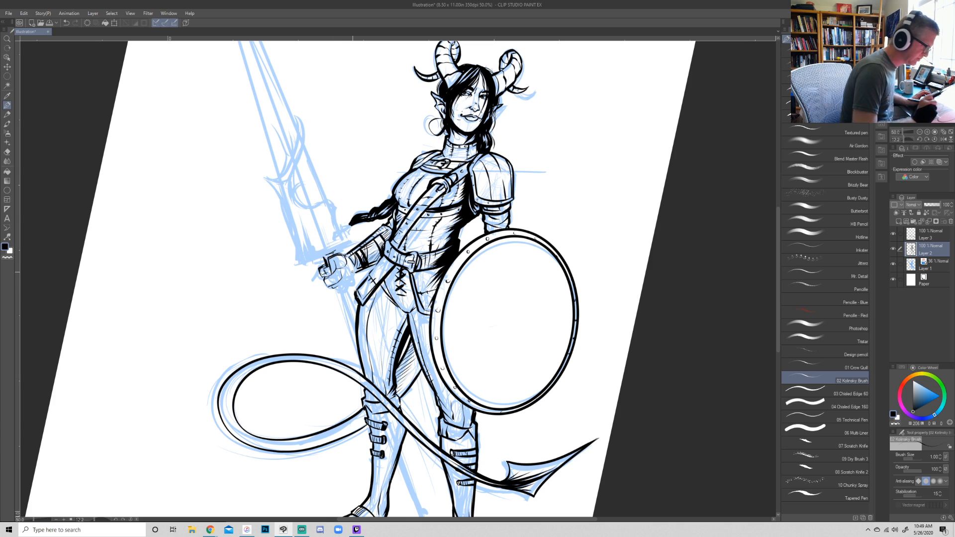
key(ctrl+z)
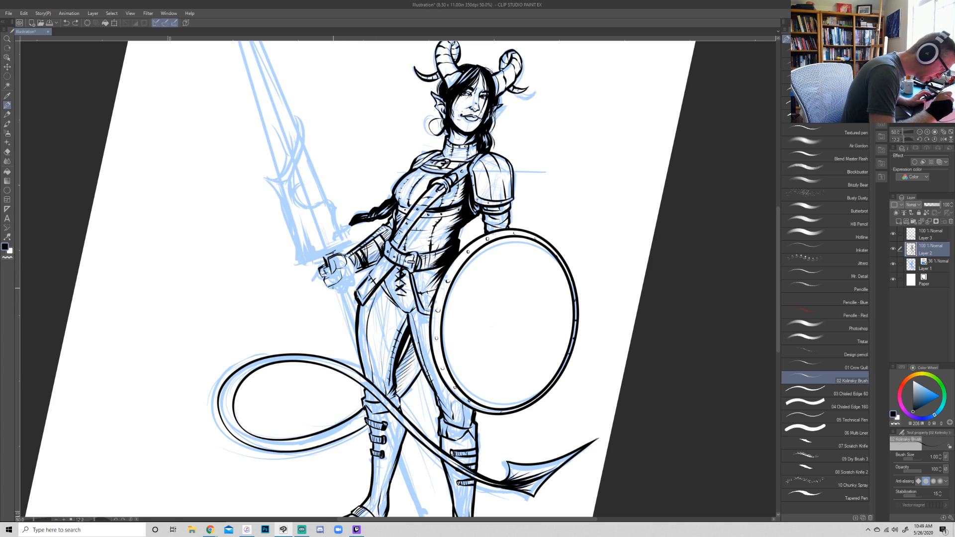
- Ink the curled fingers and lower edge of the sword hand, undoing misplaced strokes, to complete the fist
drag(328, 262, 332, 274)
drag(330, 271, 334, 281)
key(ctrl+z)
key(ctrl+z)
key(ctrl+z)
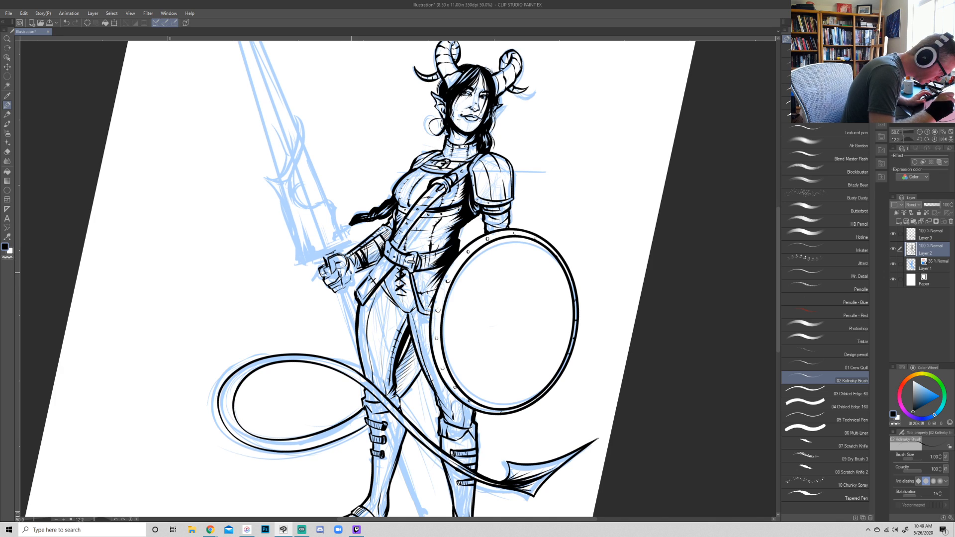
key(m)
drag(351, 285, 346, 296)
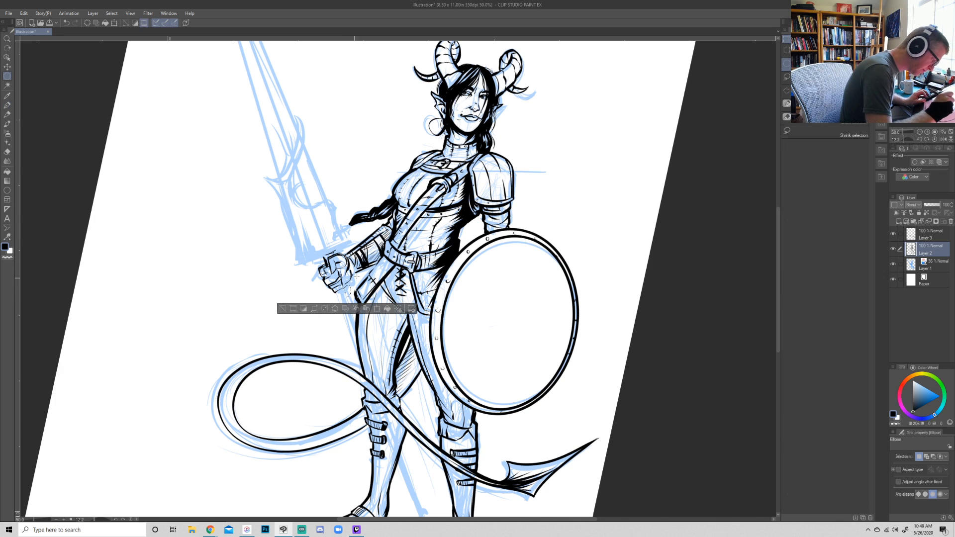
key(ctrl+d)
- Lasso the inked fist and scale it down slightly, and darken its finger lines and shadows with the brush
click(787, 78)
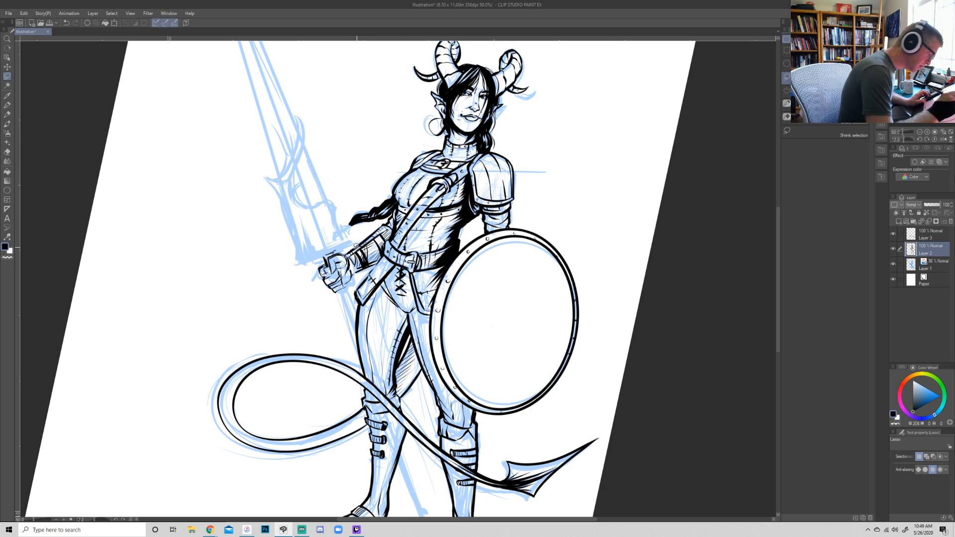
mouse_move(346, 253)
mouse_down()
mouse_move(353, 263)
mouse_move(318, 275)
mouse_move(351, 234)
mouse_move(355, 251)
mouse_up()
key(ctrl+t)
key(Return)
key(ctrl+d)
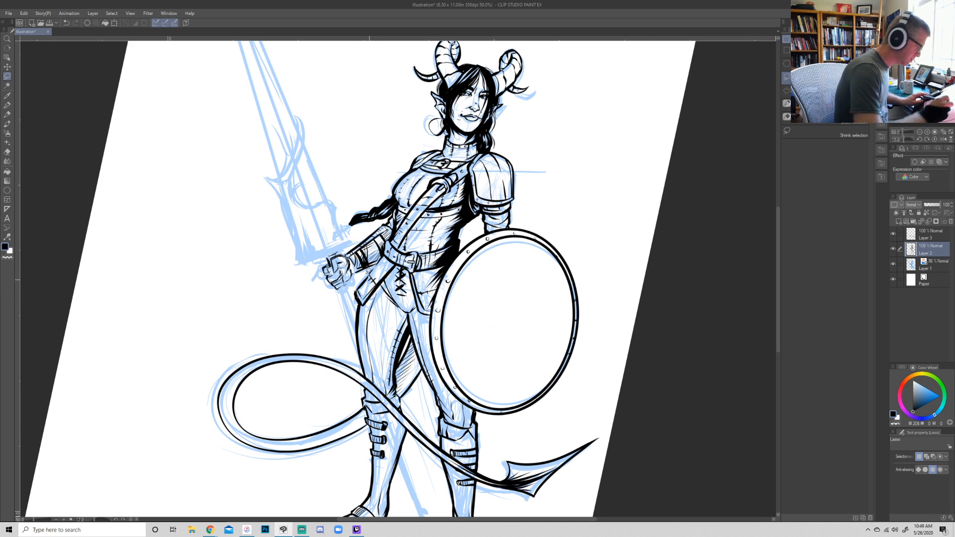
key(r)
key(p)
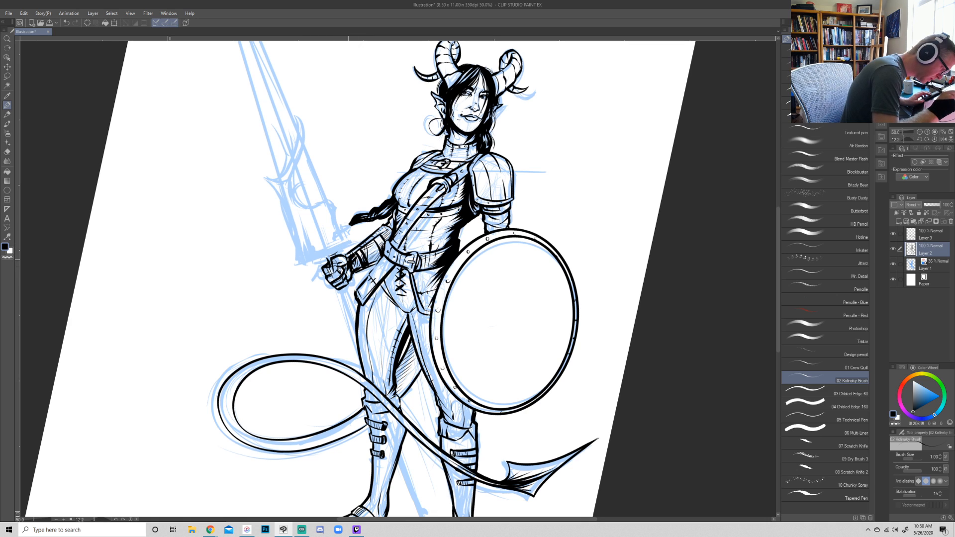
- Add a new raster layer above Layer 2 for the sword's ink
key(r)
mouse_move(664, 299)
mouse_down()
mouse_move(670, 318)
mouse_move(679, 316)
mouse_move(652, 303)
mouse_move(624, 366)
mouse_up()
key(ctrl+minus)
key(ctrl+minus)
click(899, 221)
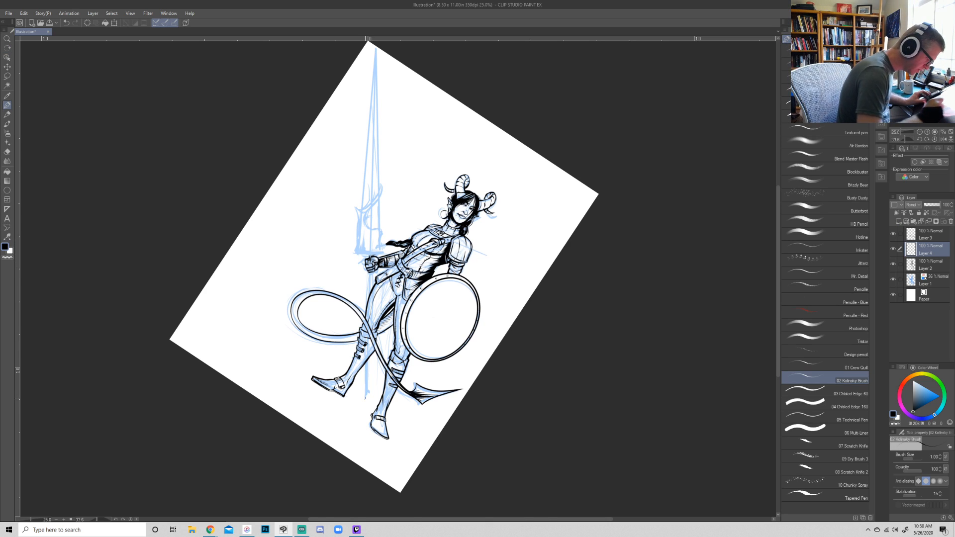
click(366, 399)
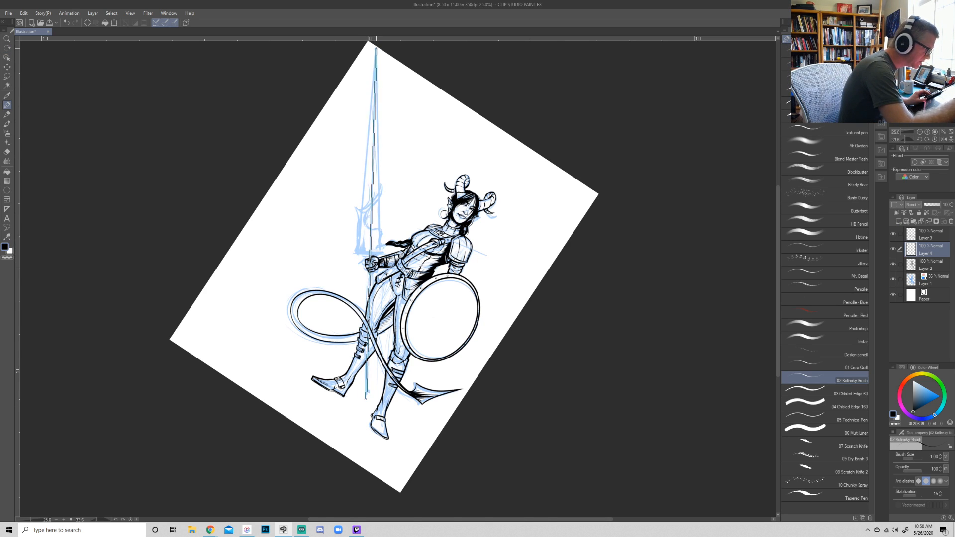
click(375, 47)
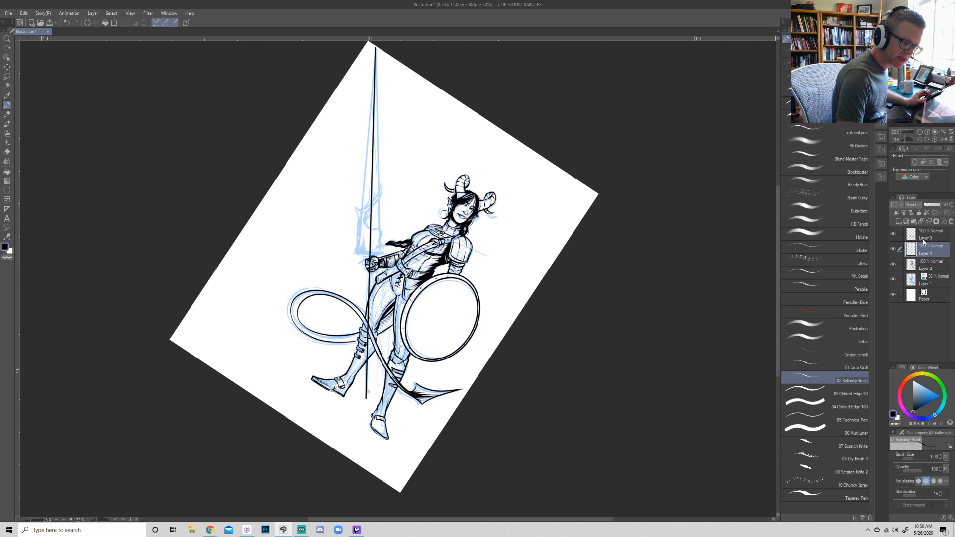
key(ctrl+z)
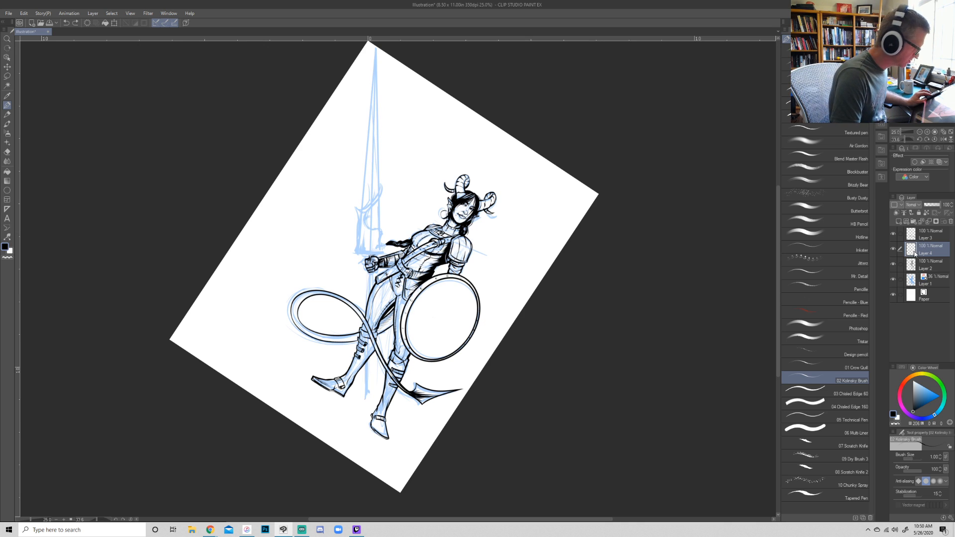
- Ink two parallel straight lines for the sword's long grip, from its lower end near the boots up through the fist
click(364, 398)
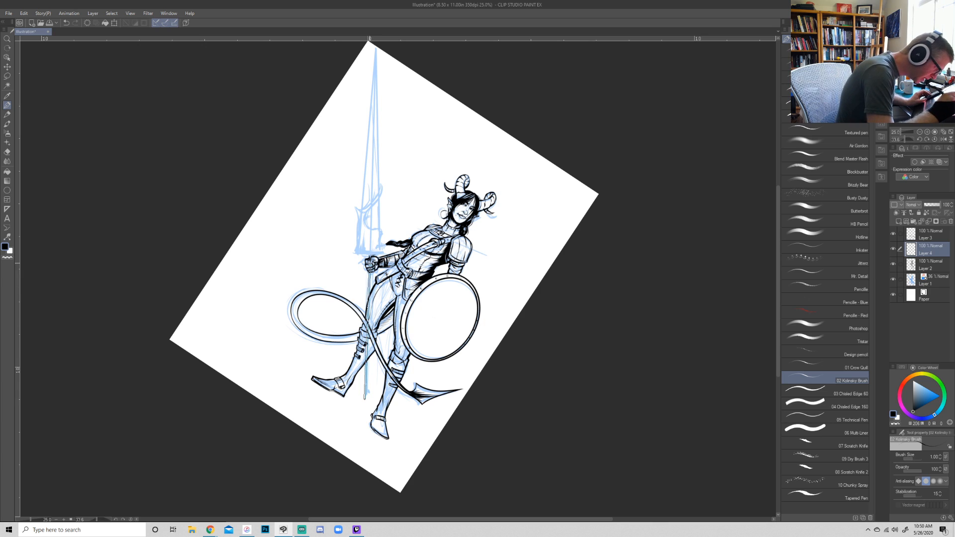
shift+click(368, 254)
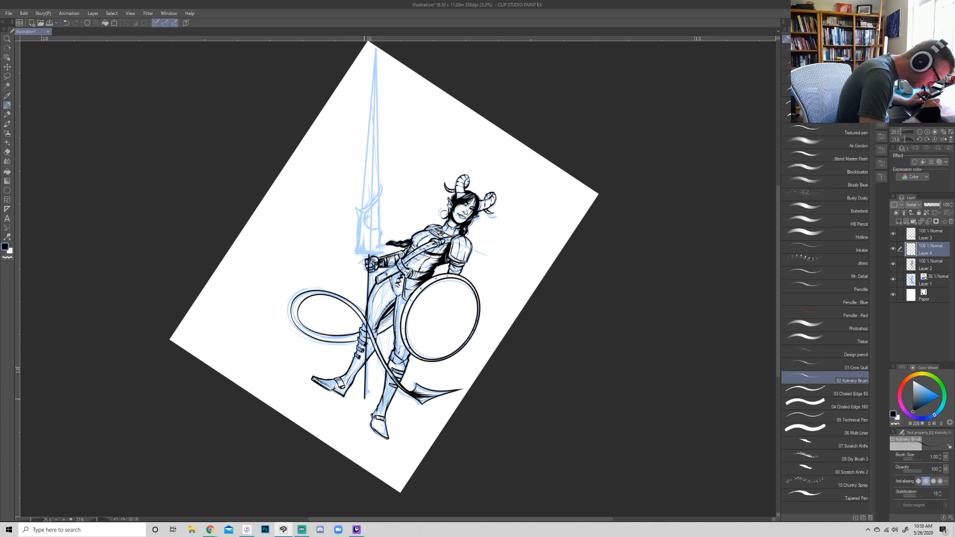
click(367, 398)
shift+click(372, 255)
- Erase the grip lines where they cross the hand, leg and tail, and ink wrapping bands along the grip
key(e)
drag(364, 356, 373, 291)
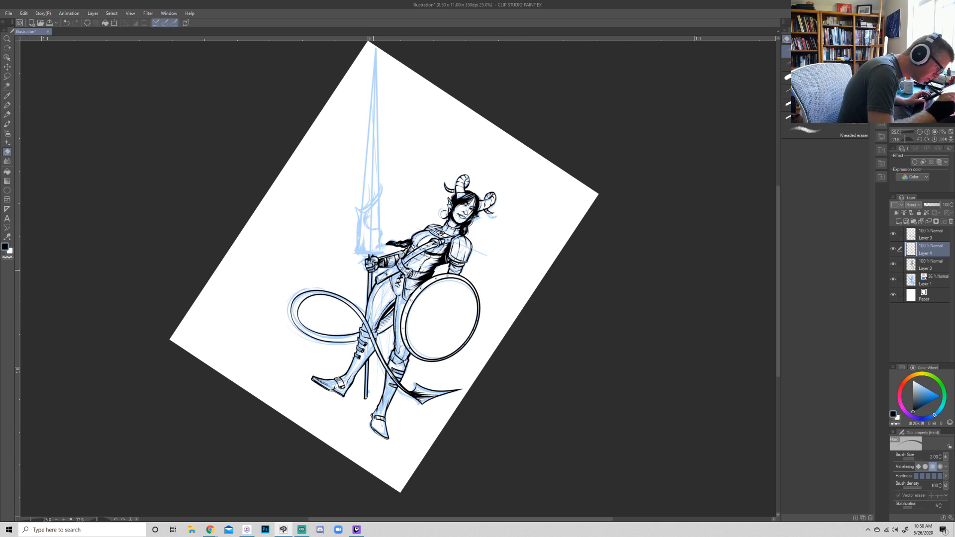
key(p)
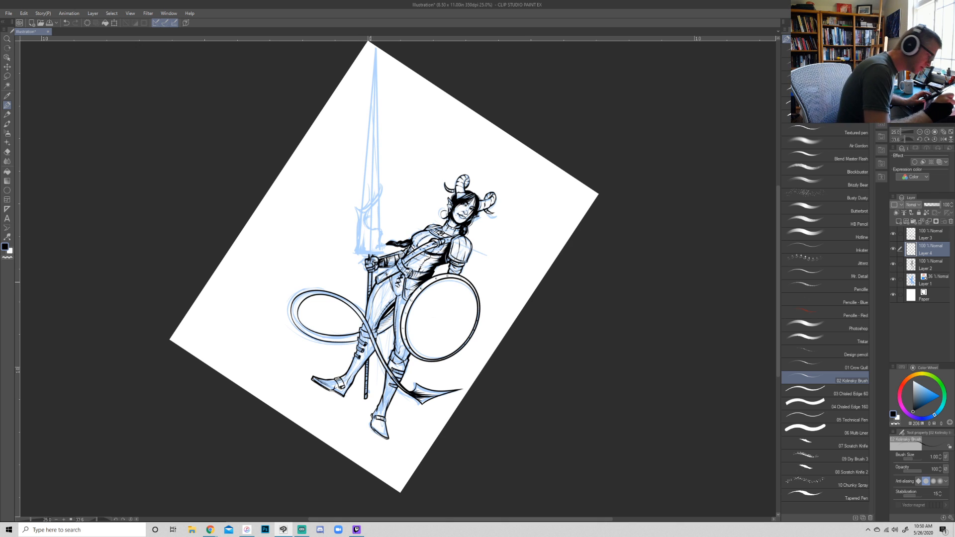
- Ink the base edge of the sword just above the fist with the brush size at 2.00
key(shift+space)
drag(588, 341, 627, 223)
key(])
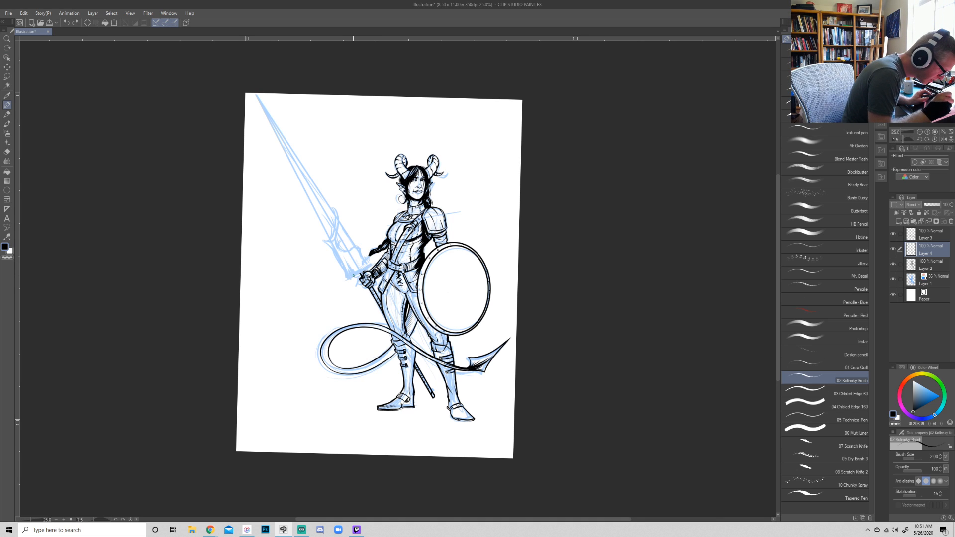
drag(347, 280, 370, 267)
key(shift+space)
drag(620, 271, 577, 373)
click(928, 132)
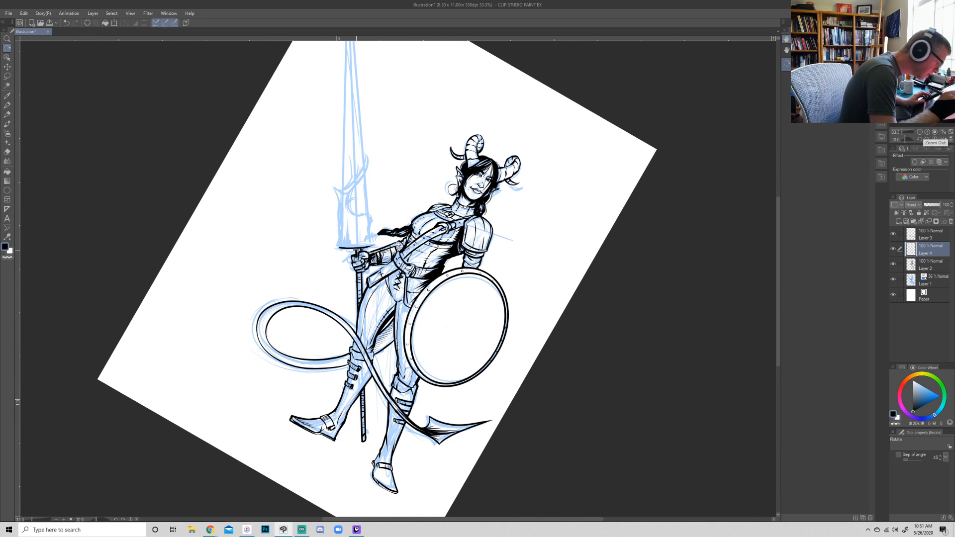
key(p)
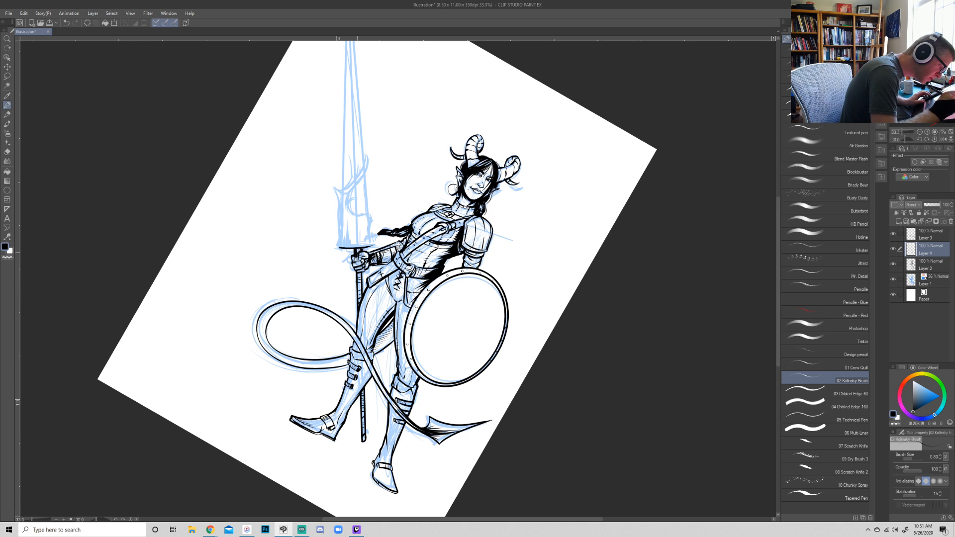
- Set the brush size to 1.50 and ink the scalloped, spiked edge and inner crescent on the sword base's side nearer the warrior
key(r)
drag(605, 279, 575, 387)
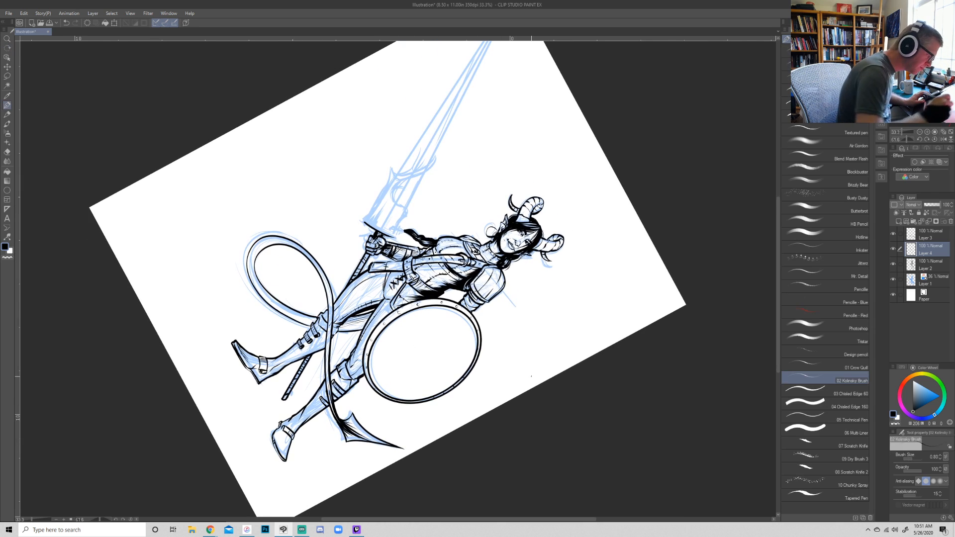
key(bracketright)
key(bracketright)
key(bracketright)
drag(395, 236, 407, 218)
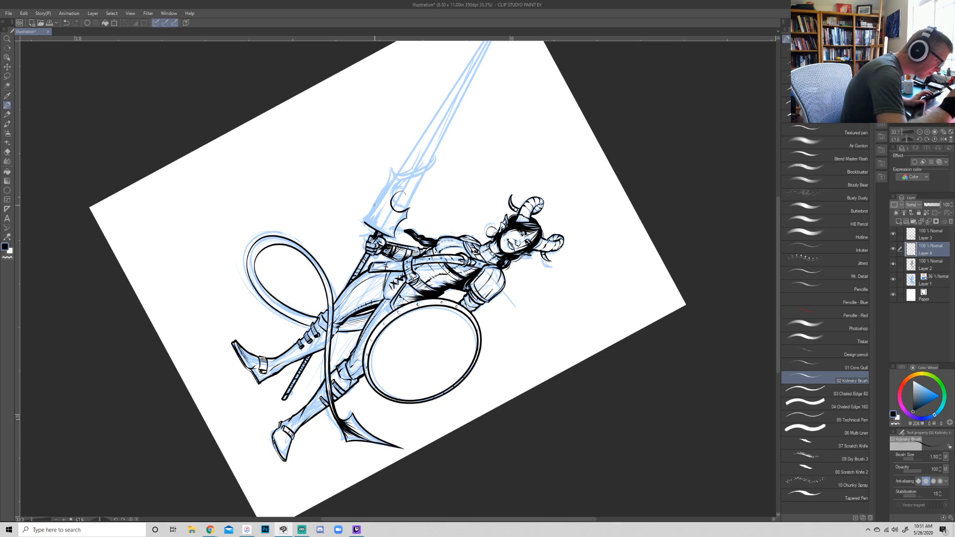
- Ink the outer edge of the sword's base, curving up into a pointed barb
drag(365, 222, 386, 184)
key(ctrl+z)
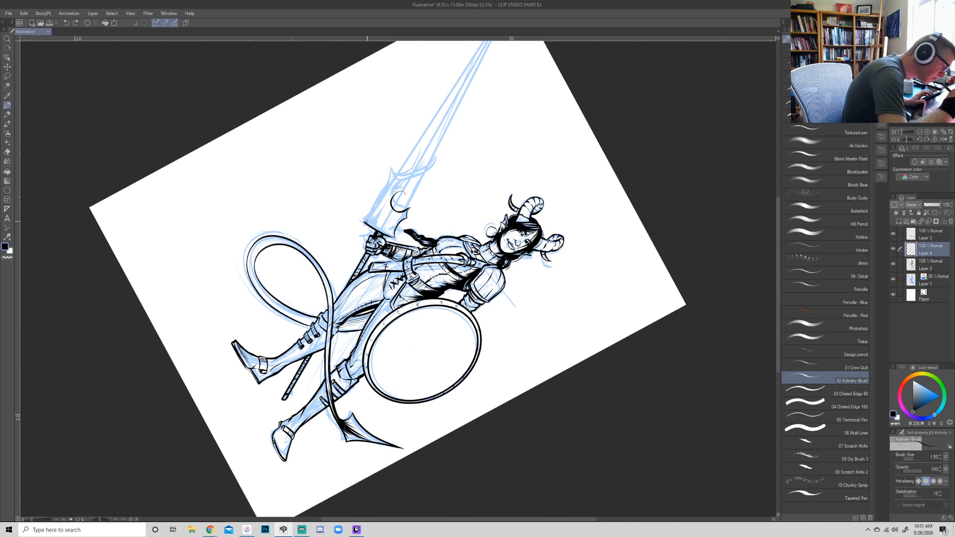
mouse_move(364, 221)
mouse_down()
mouse_move(391, 168)
mouse_move(403, 175)
mouse_up()
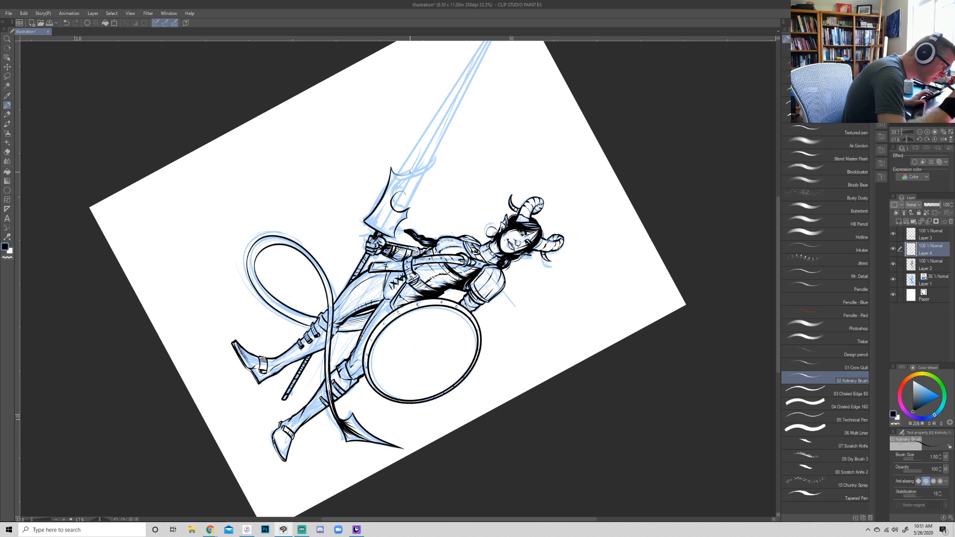
- Ink the sweeping curve from the barb up across the blade's root and the swirl ornament inside the sword's base
mouse_move(650, 369)
mouse_down()
mouse_move(665, 297)
mouse_move(633, 168)
mouse_up()
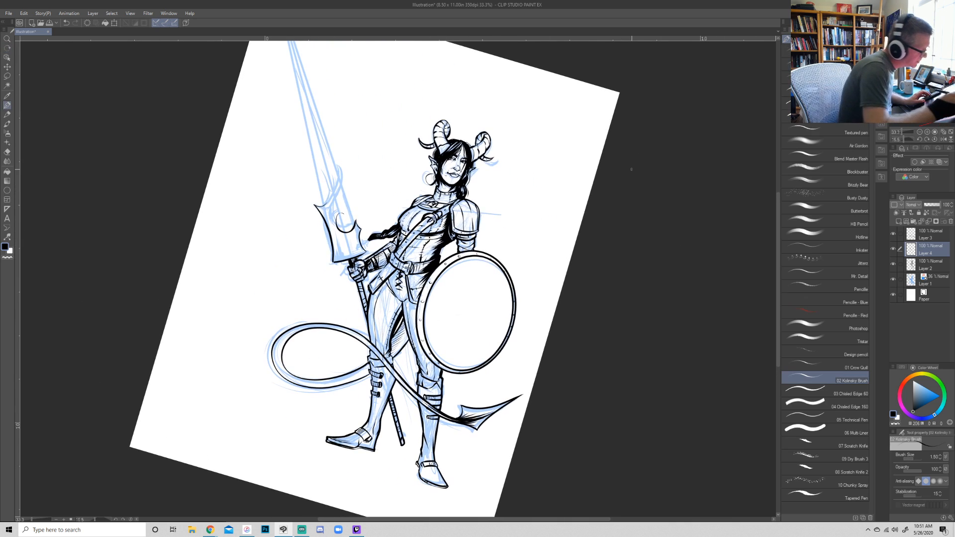
drag(329, 204, 339, 162)
key(ctrl+z)
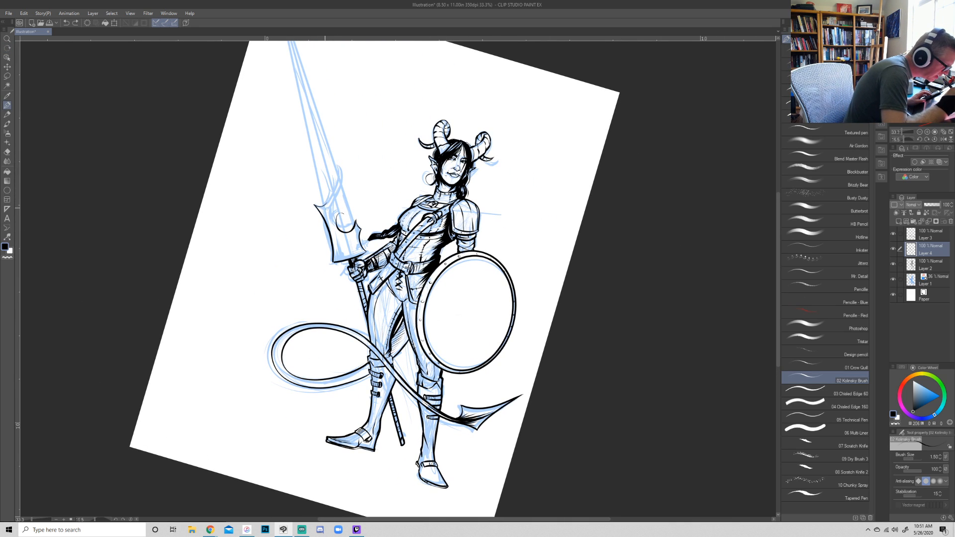
drag(324, 205, 339, 166)
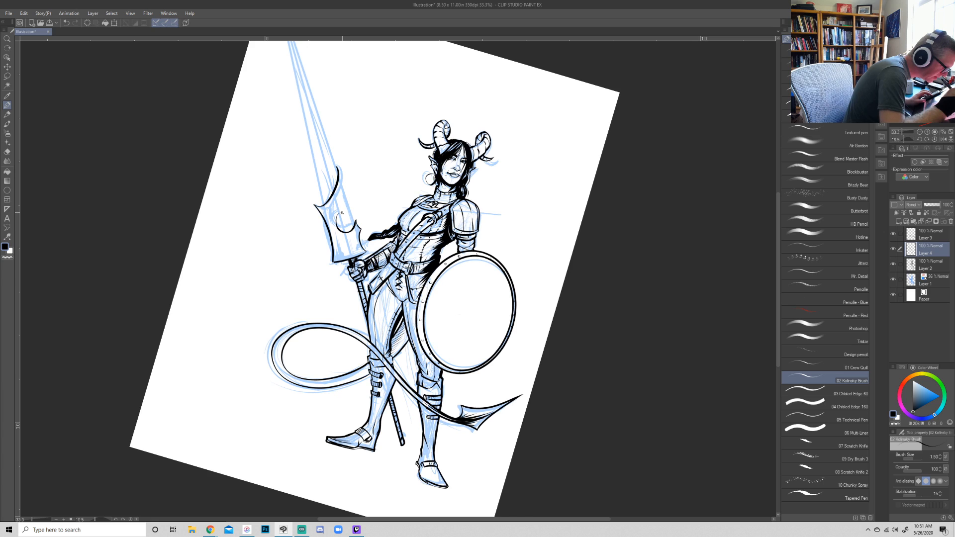
drag(337, 219, 344, 196)
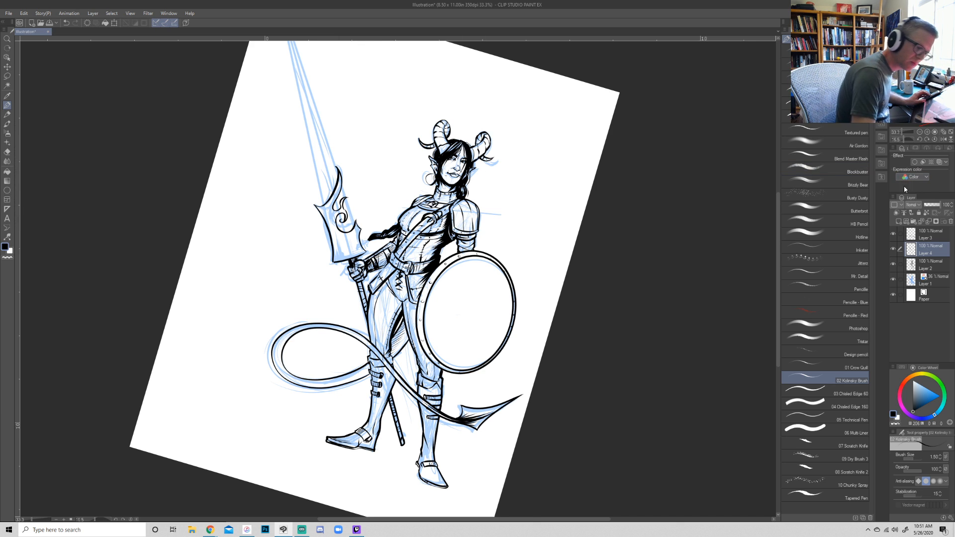
- Add another raster layer above Layer 4 and bring the full sword blade into view
click(898, 222)
drag(352, 218, 276, 283)
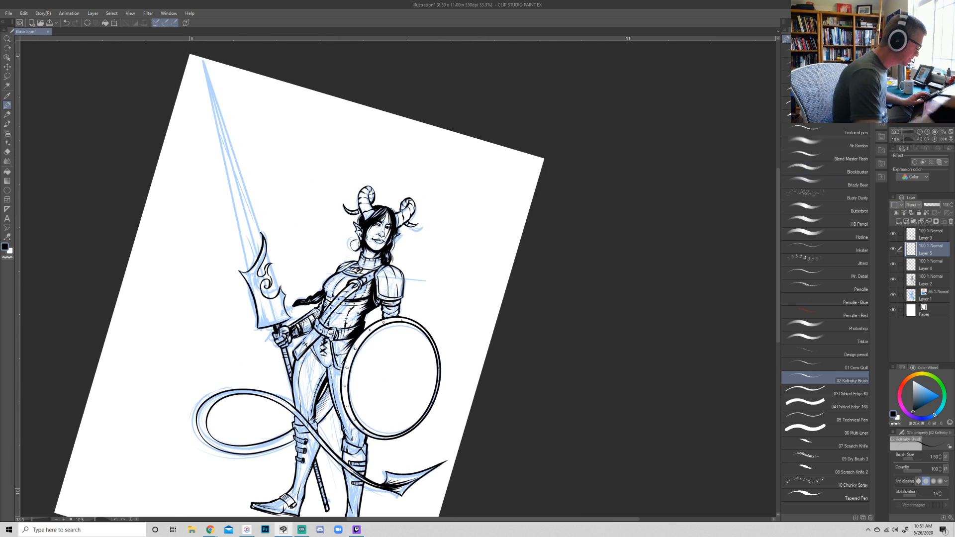
- Reduce the brush size to 0.80 and ink both long straight edges of the sword blade between its base and the tip
key(bracketleft)
key(bracketleft)
key(bracketleft)
click(279, 291)
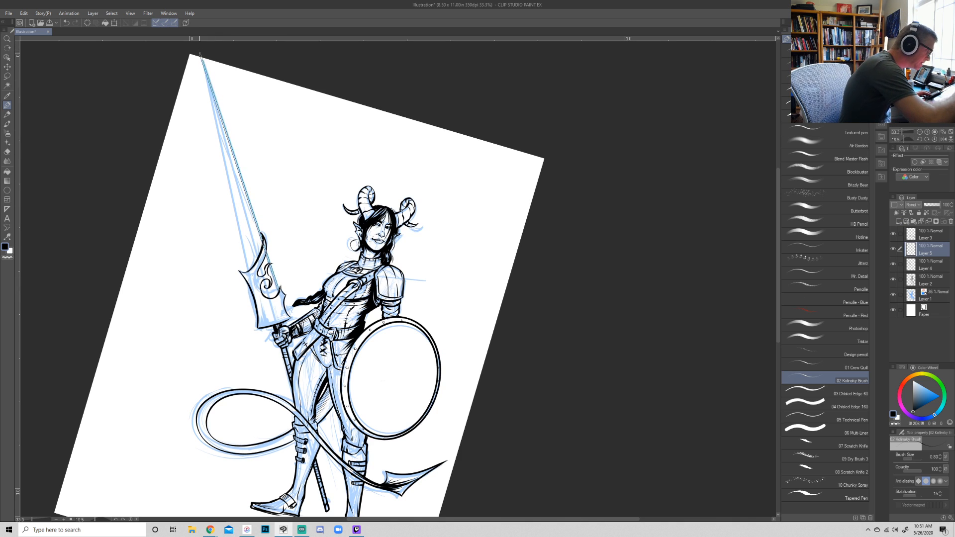
shift+click(202, 60)
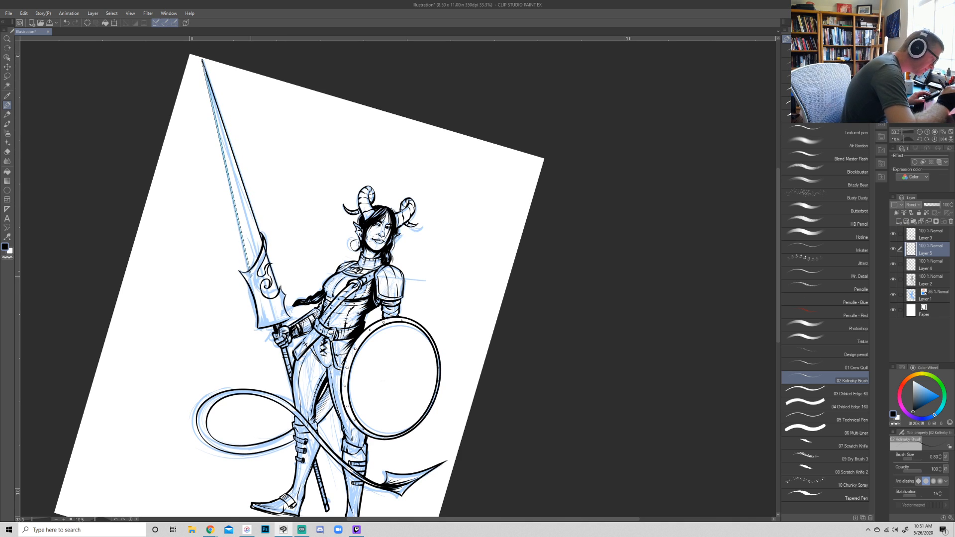
shift+click(250, 274)
key(e)
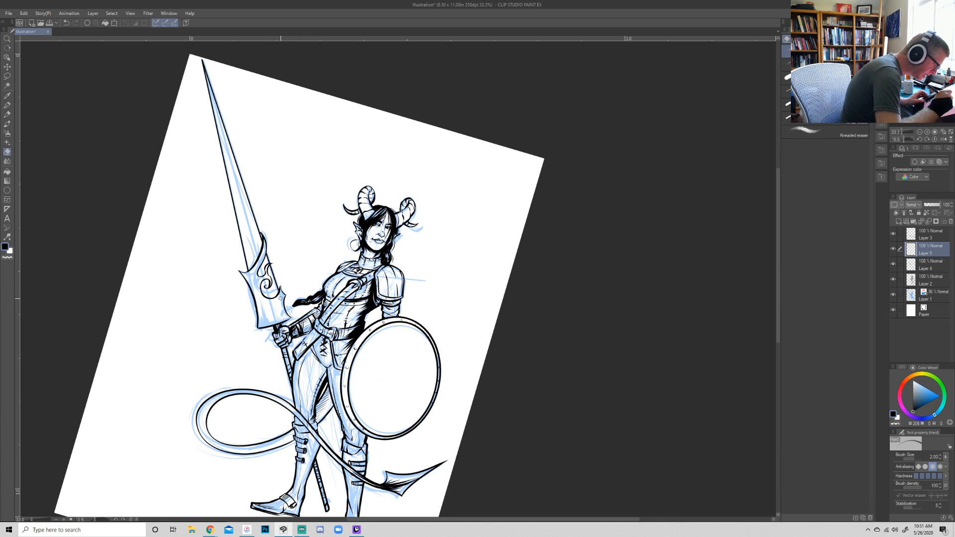
- Ink short texture lines inside the sword's ornate base along its lower rim and outer side
key(p)
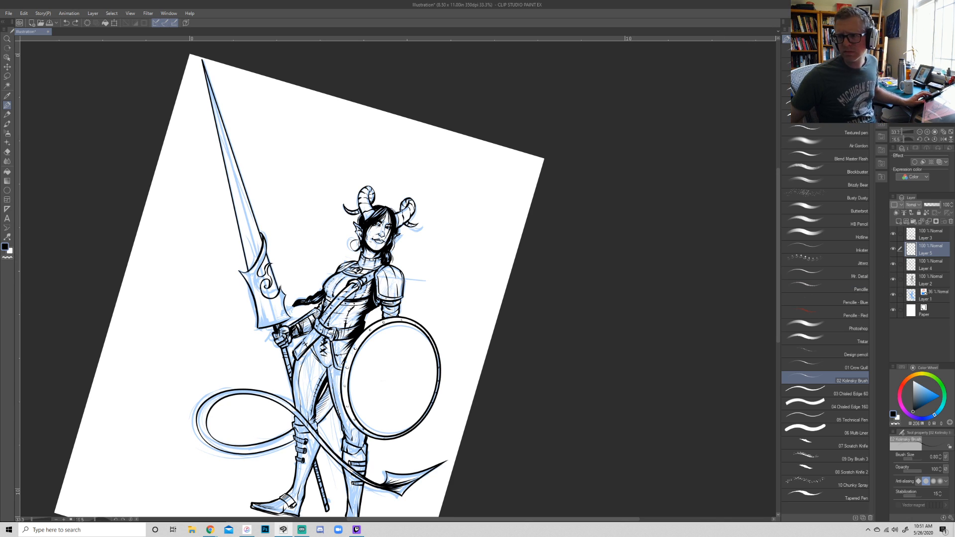
key(alt+Tab)
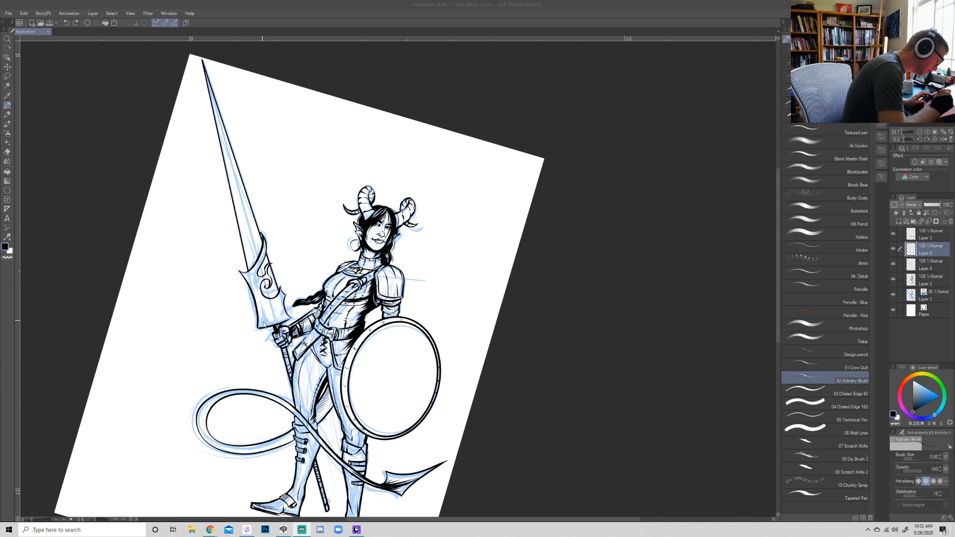
mouse_move(259, 303)
mouse_down()
mouse_move(260, 319)
mouse_move(256, 288)
mouse_up()
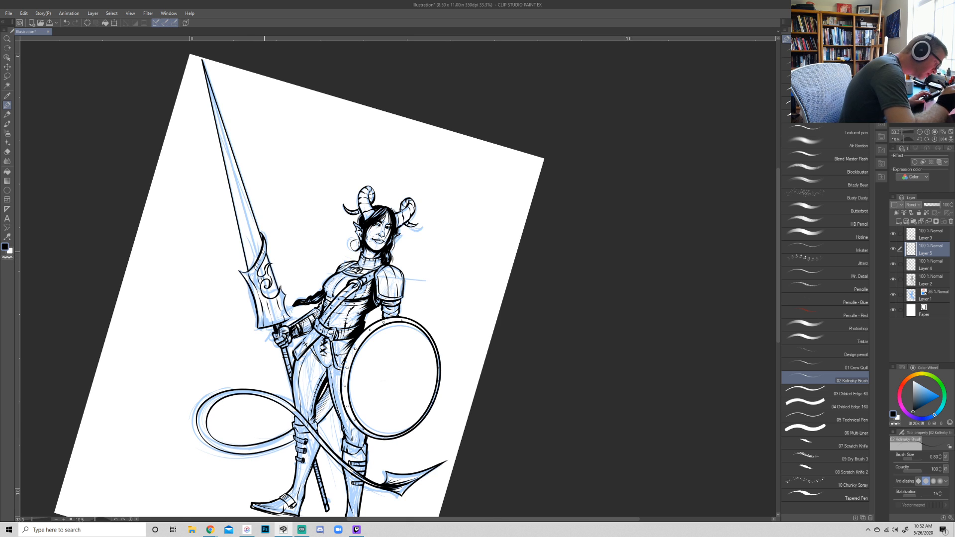
- Ink an S-shaped tendril winding across the lower blade just above the ornate base
key(r)
mouse_move(583, 332)
mouse_down()
mouse_move(590, 316)
mouse_move(580, 320)
mouse_up()
key(p)
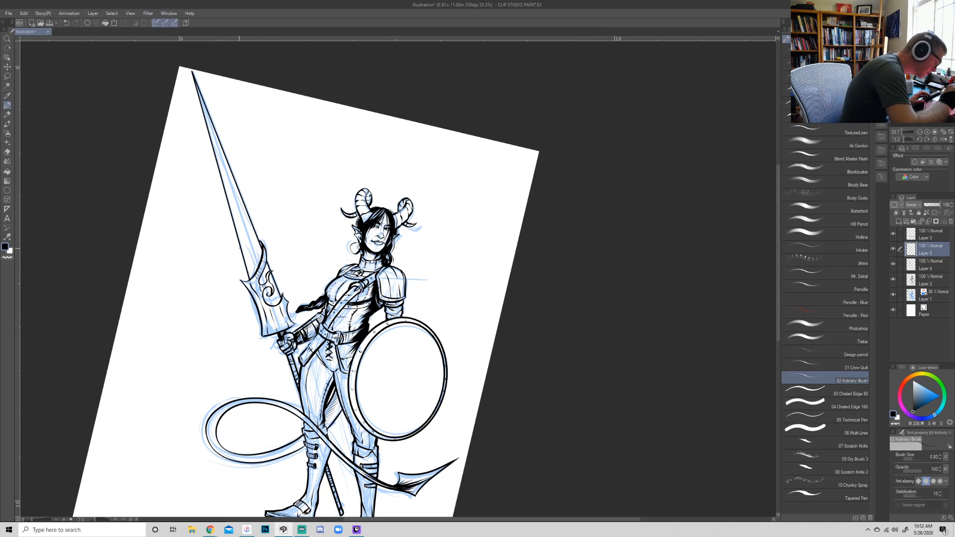
drag(237, 244, 243, 200)
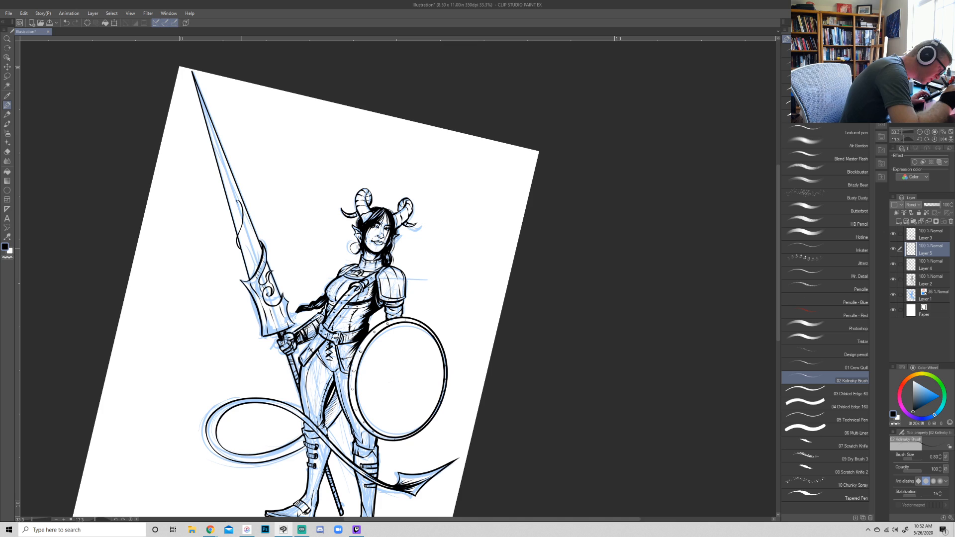
drag(240, 235, 244, 222)
key(e)
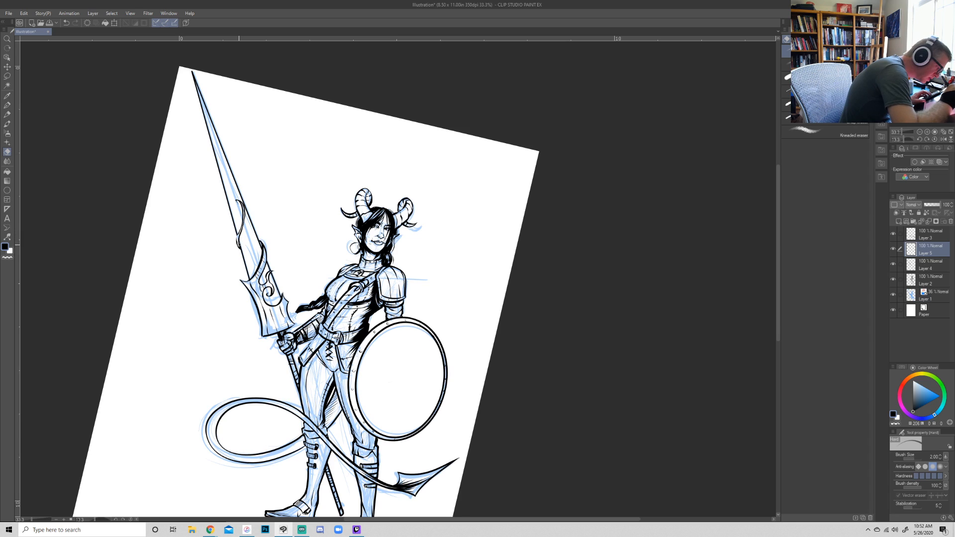
key(p)
drag(237, 244, 241, 229)
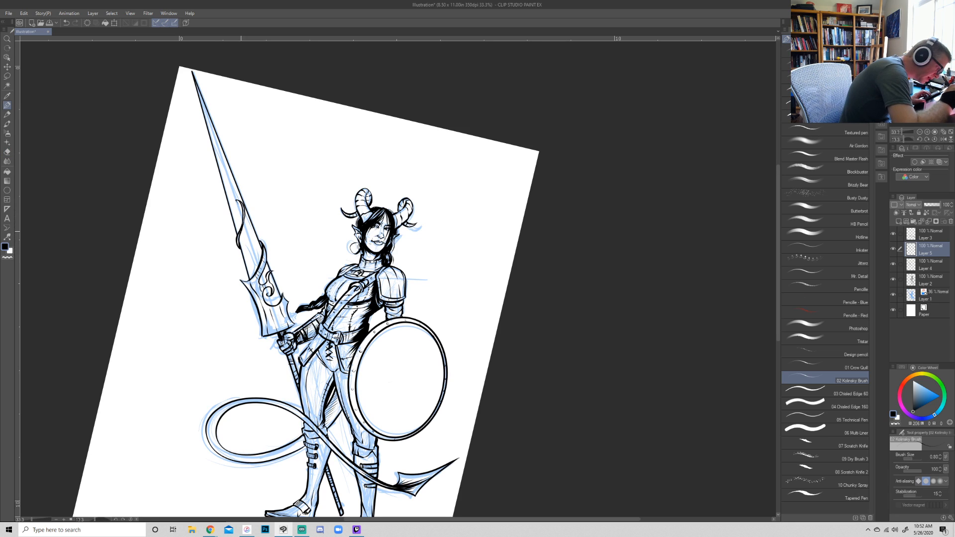
- Erase the upper half of the tendril on the blade, keeping its lower hook at the blade's edge
key(r)
drag(606, 234, 596, 357)
click(926, 132)
click(927, 132)
drag(348, 134, 443, 406)
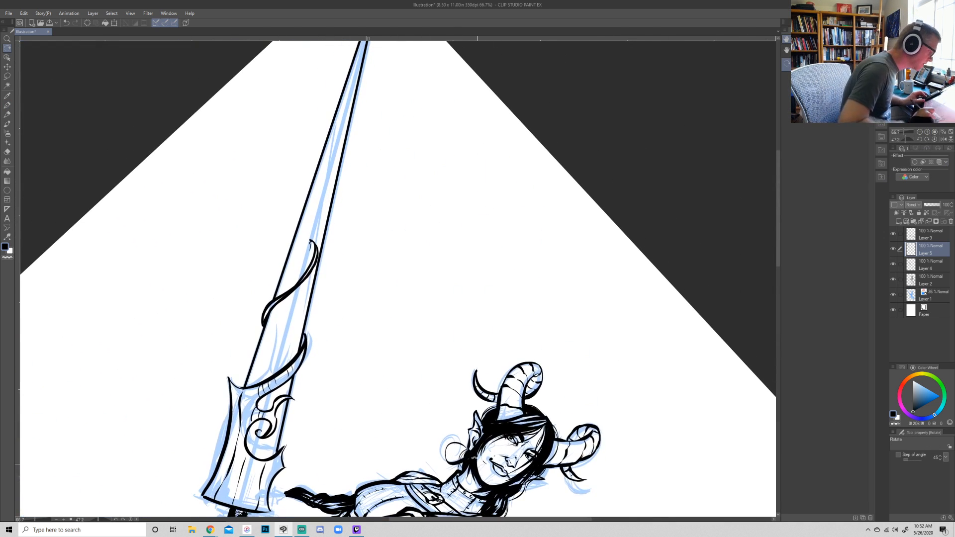
key(e)
mouse_move(292, 295)
mouse_down()
mouse_move(316, 236)
mouse_move(313, 263)
mouse_up()
- Redraw the tendril's upper half as a thick curve across the blade ending in a small curled tip
key(p)
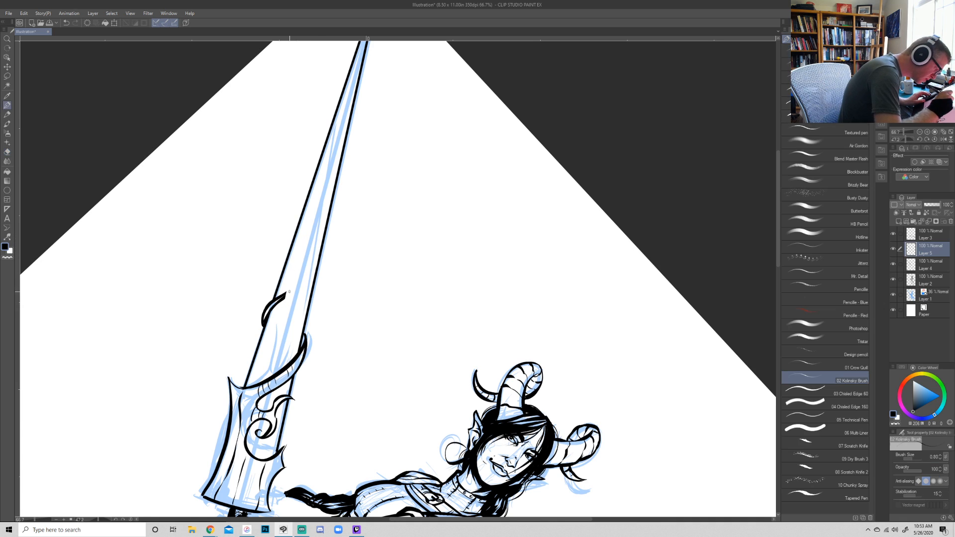
mouse_move(285, 298)
mouse_down()
mouse_move(304, 279)
mouse_move(299, 258)
mouse_up()
mouse_move(280, 297)
mouse_down()
mouse_move(302, 280)
mouse_move(299, 257)
mouse_up()
drag(281, 297, 297, 283)
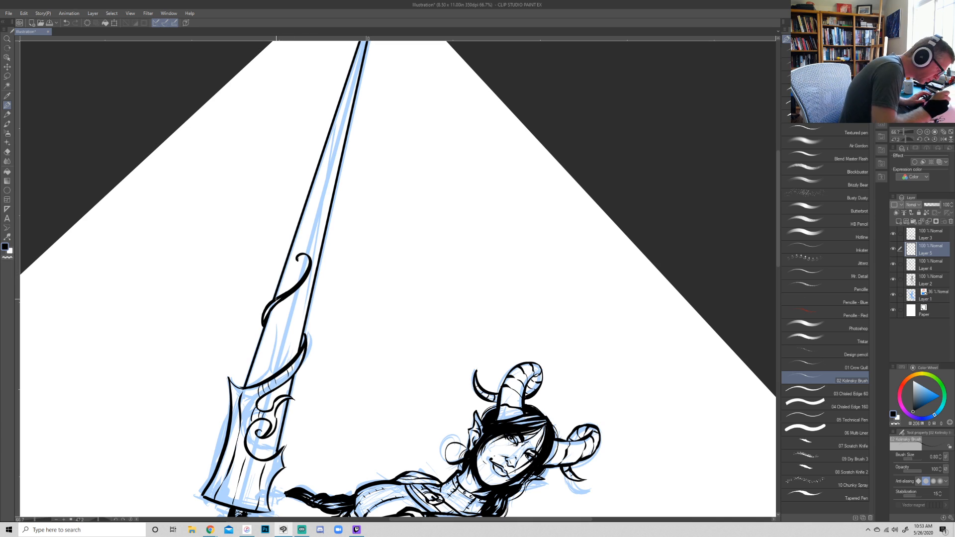
drag(287, 294, 306, 265)
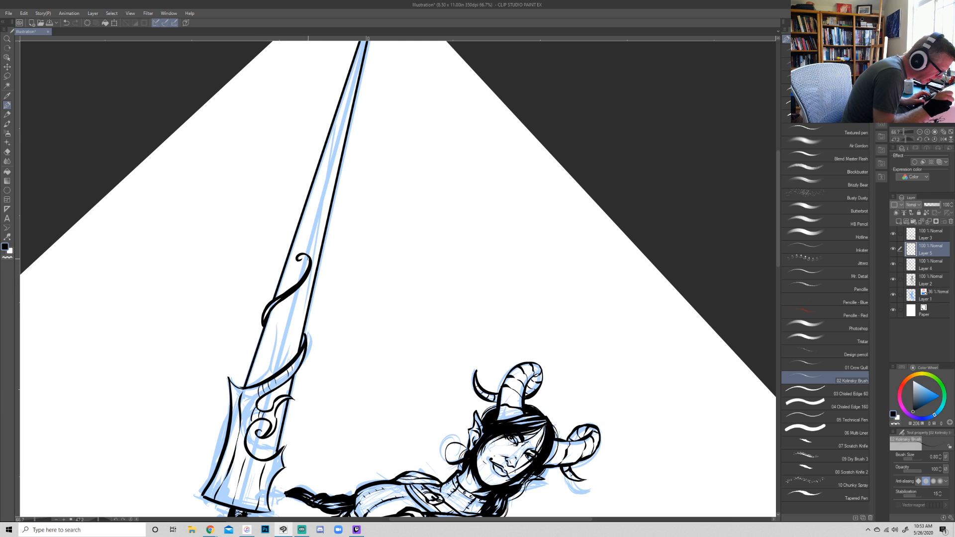
drag(308, 263, 302, 268)
key(r)
mouse_move(638, 277)
mouse_down()
mouse_move(633, 212)
mouse_move(634, 310)
mouse_move(617, 350)
mouse_move(615, 126)
mouse_move(523, 85)
mouse_up()
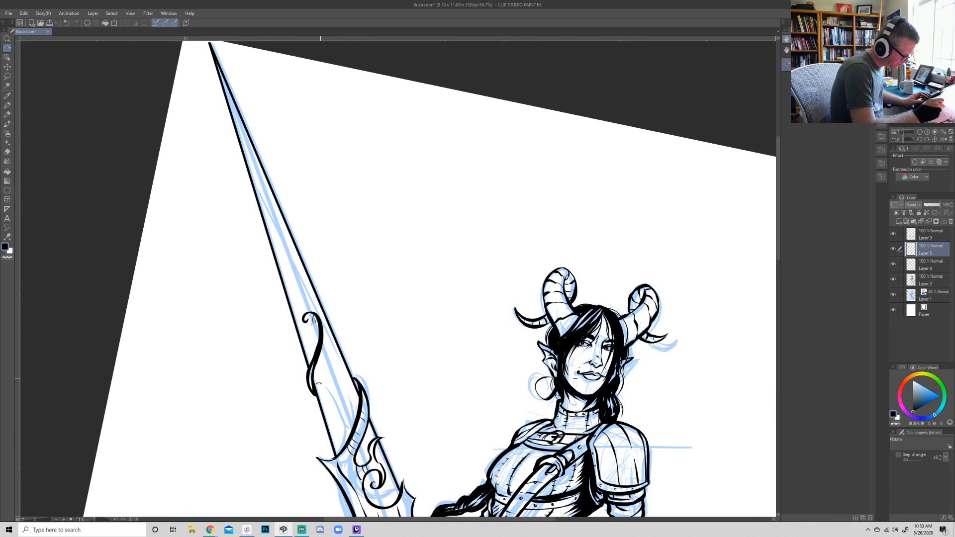
key(b)
mouse_move(478, 340)
mouse_down()
mouse_move(446, 219)
mouse_move(449, 186)
mouse_up()
drag(343, 380, 362, 376)
key(ctrl+z)
key(ctrl+z)
- Ink short shading lines inside the sword's base along the end nearest the gripping hand
key(r)
mouse_move(697, 365)
mouse_down()
mouse_move(704, 183)
mouse_move(696, 158)
mouse_up()
key(p)
drag(420, 400, 453, 358)
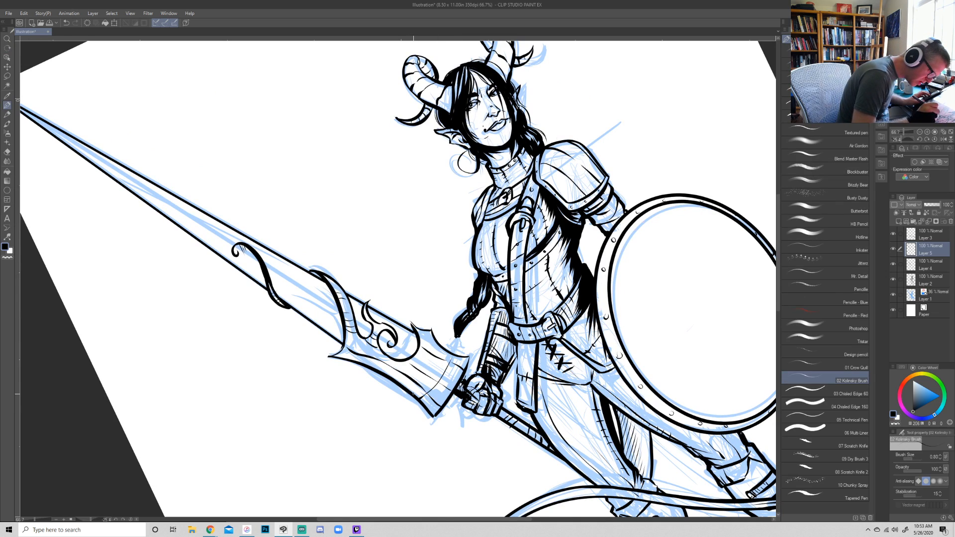
key(ctrl+z)
key(ctrl+z)
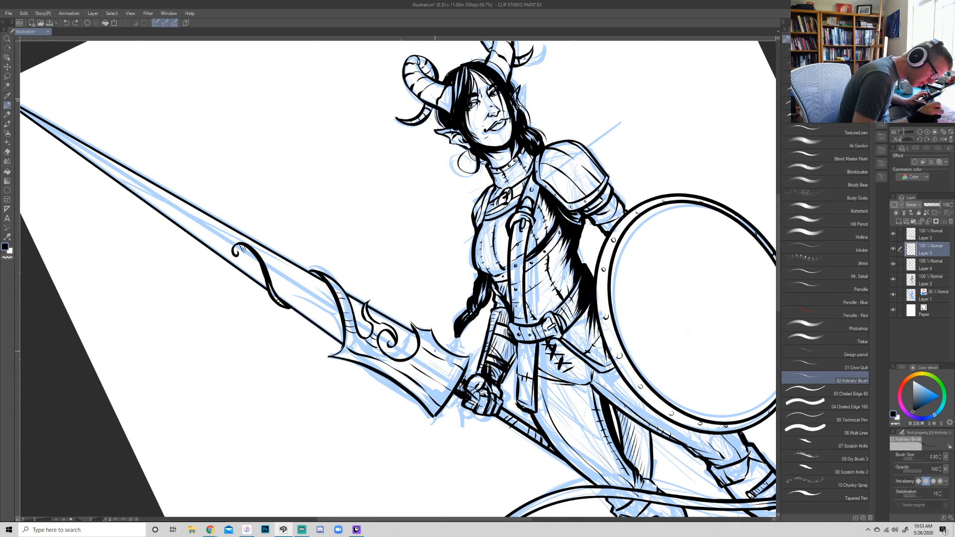
drag(448, 350, 422, 394)
drag(451, 356, 445, 380)
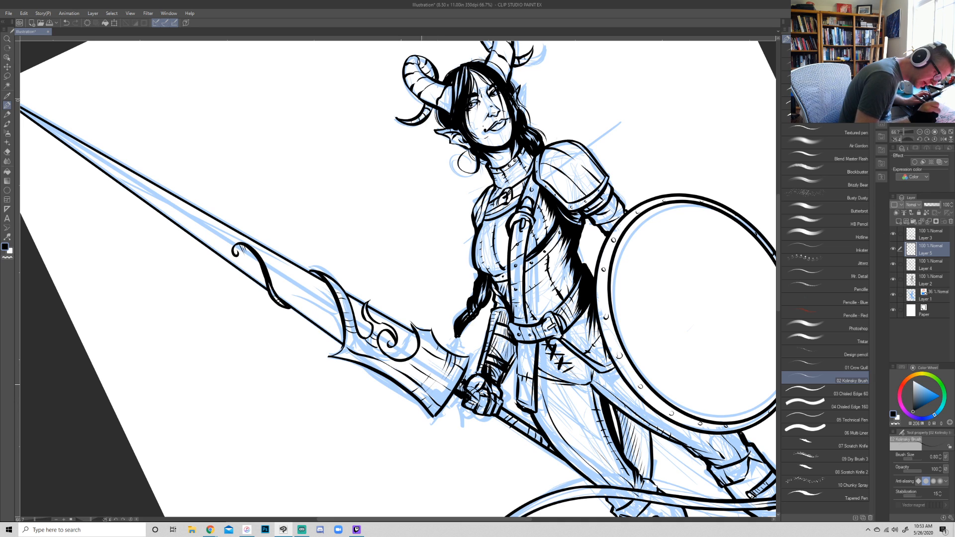
- Ink long thin shading lines lengthwise inside the blade, above and below the curled tendril
drag(573, 345, 451, 486)
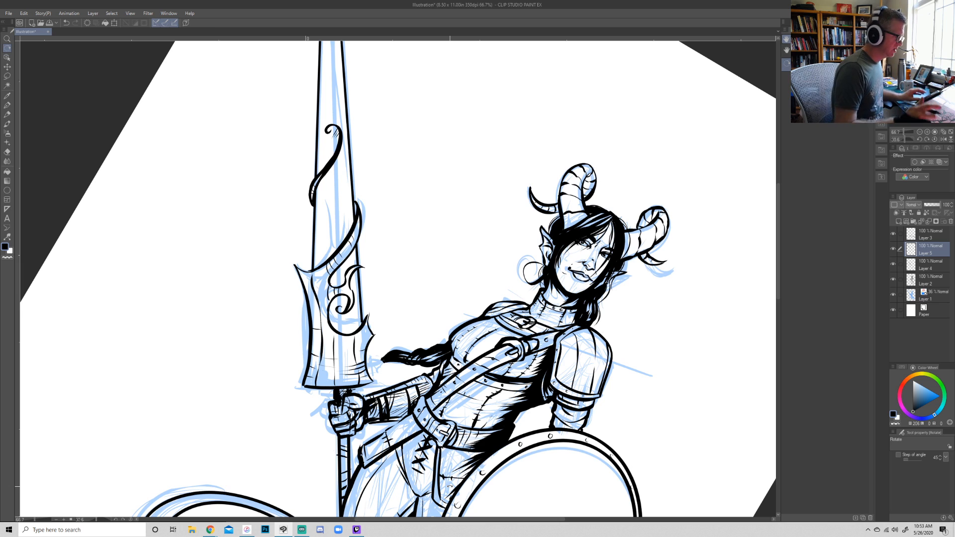
drag(445, 271, 443, 350)
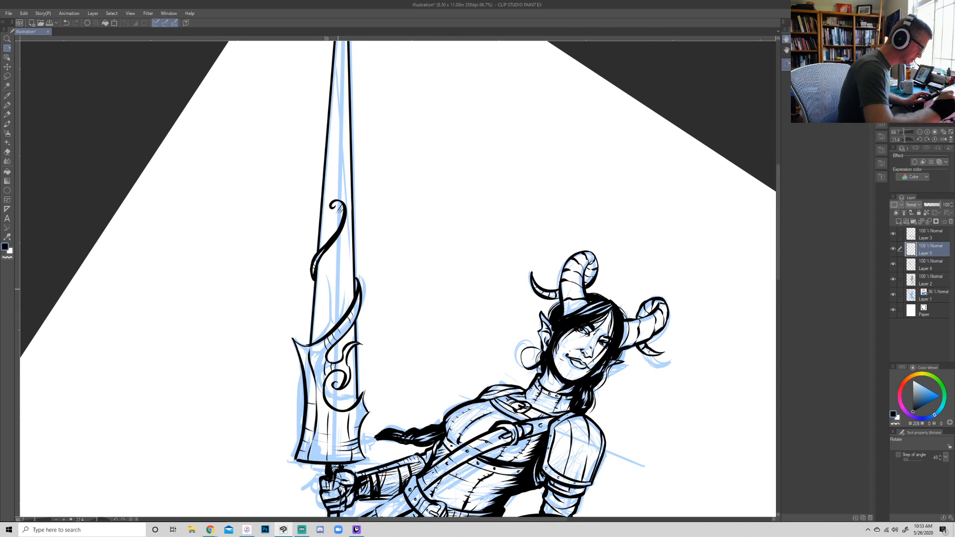
key(p)
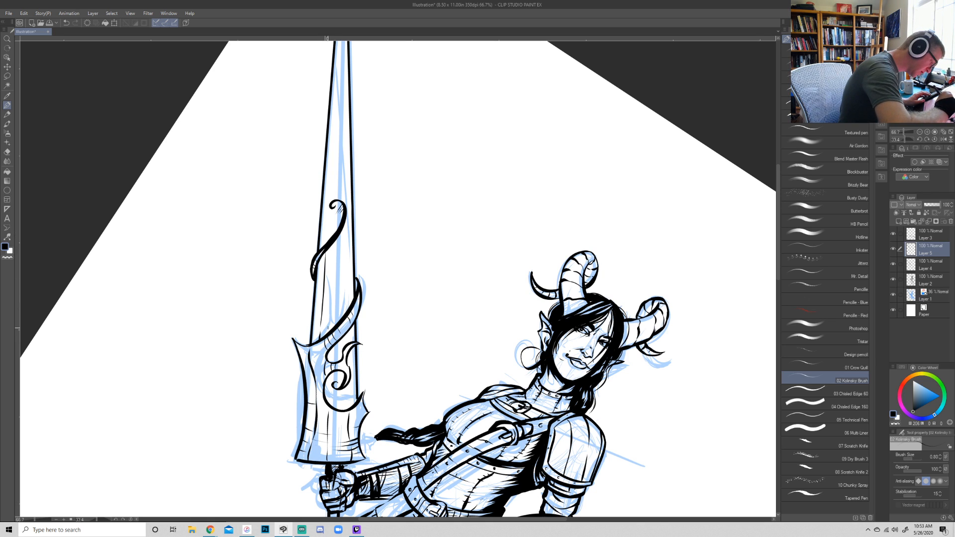
drag(337, 227, 334, 435)
drag(338, 191, 328, 363)
drag(338, 235, 326, 413)
key(ctrl+z)
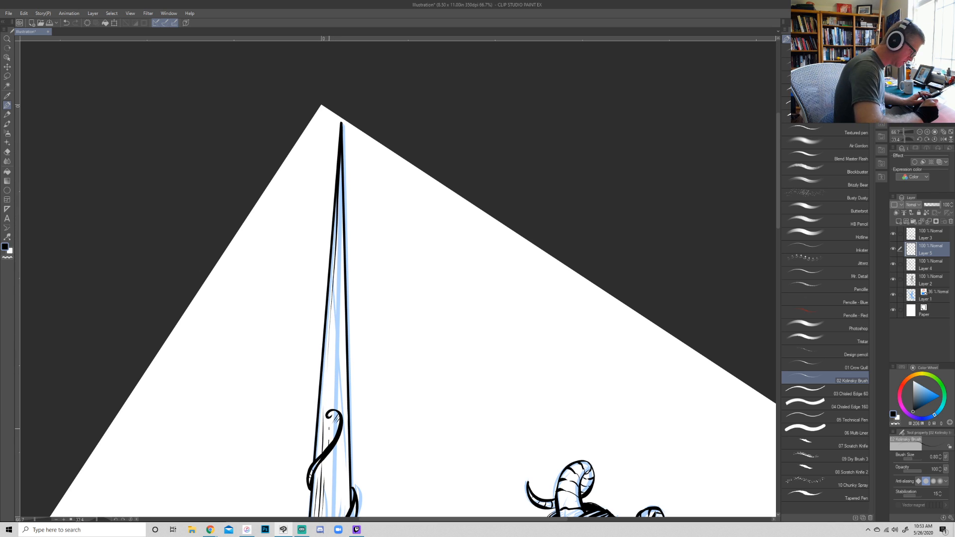
- Ink short ridge lines across the band of the looping tail
click(920, 132)
click(920, 132)
key(r)
mouse_move(659, 329)
mouse_down()
mouse_move(661, 269)
mouse_move(567, 305)
mouse_move(638, 312)
mouse_move(651, 268)
mouse_move(656, 300)
mouse_move(620, 318)
mouse_move(671, 299)
mouse_up()
key(p)
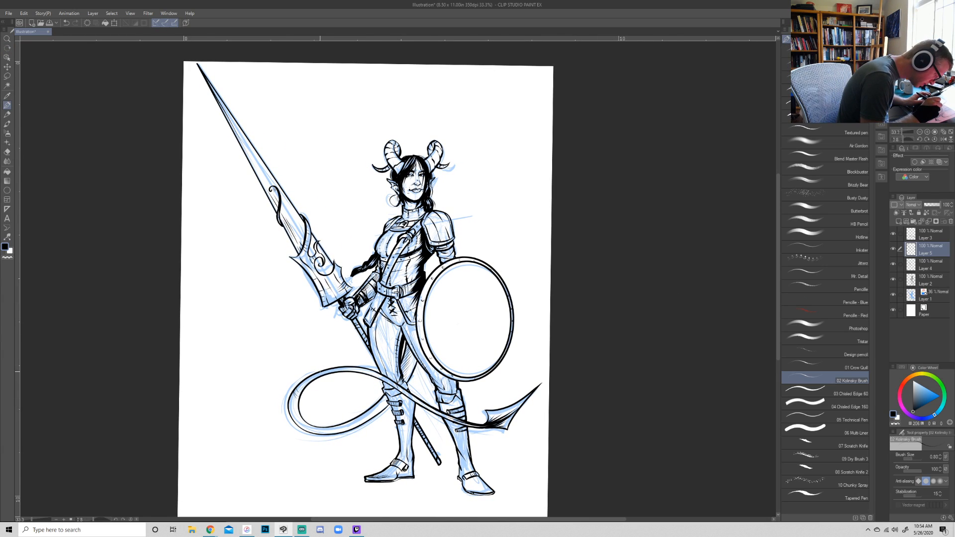
drag(350, 367, 361, 373)
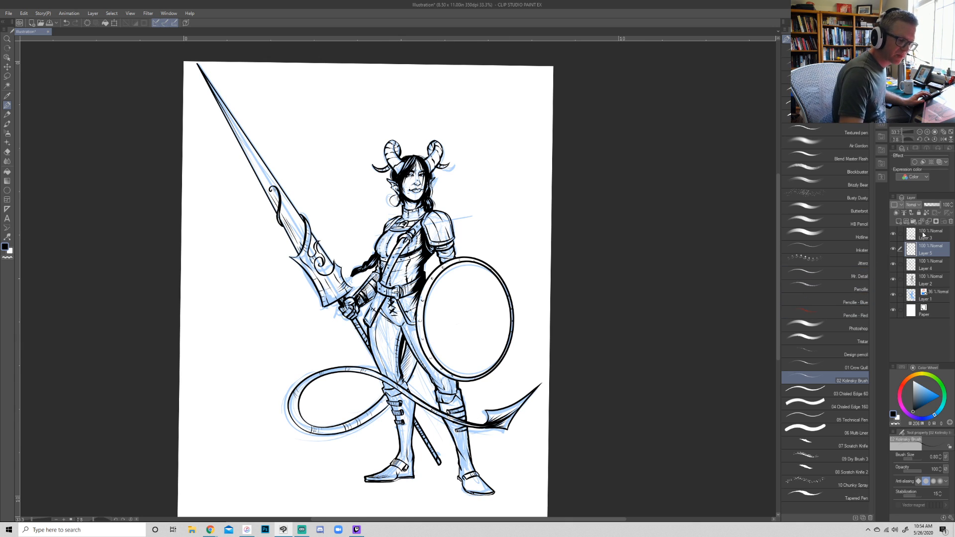
- Merge all the ink layers from Layer 2 up to Layer 3 into a single layer
click(927, 281)
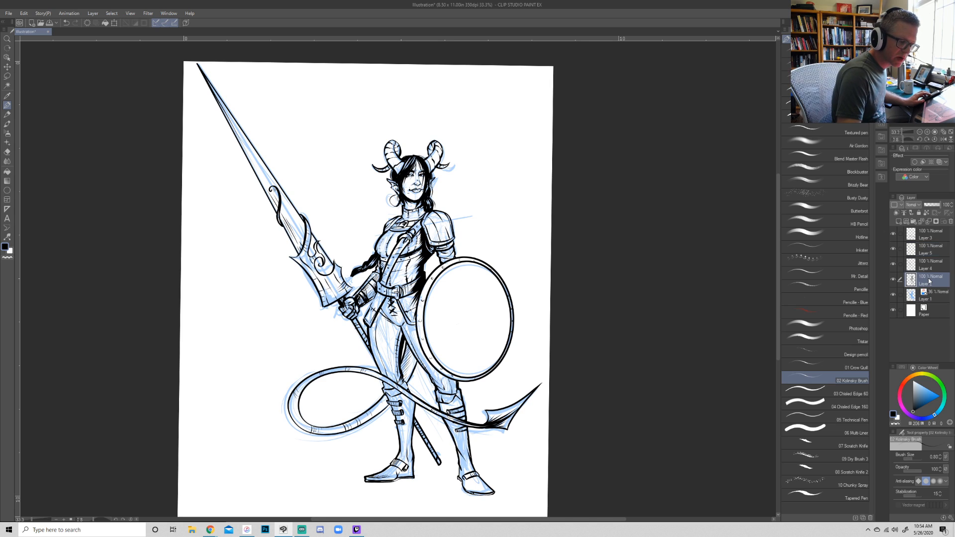
shift+click(929, 239)
right_click(933, 246)
click(901, 419)
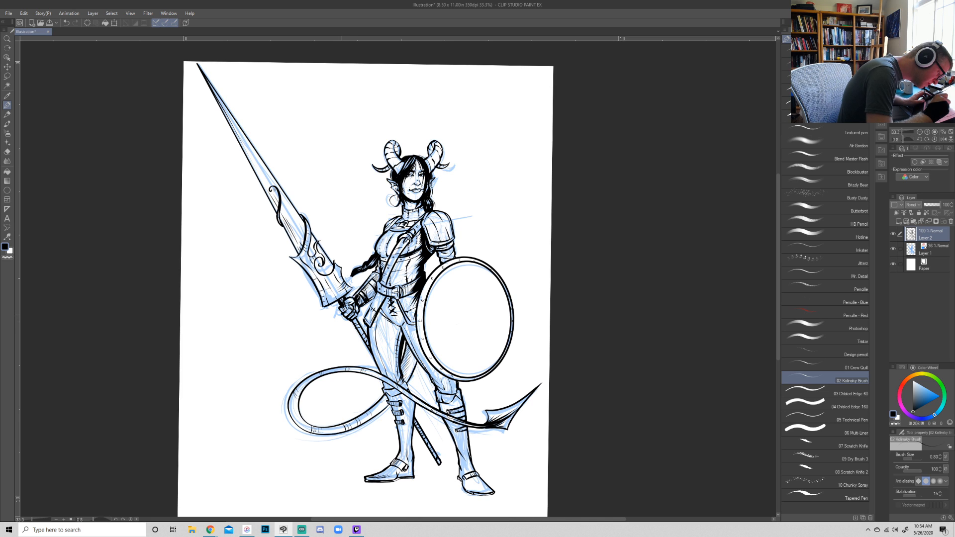
key(shift+space)
drag(586, 327, 410, 473)
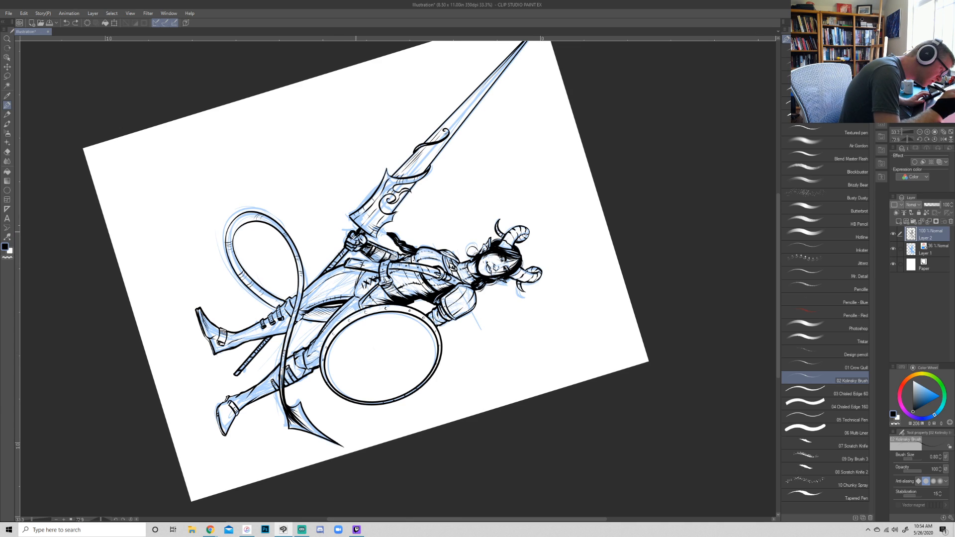
key(e)
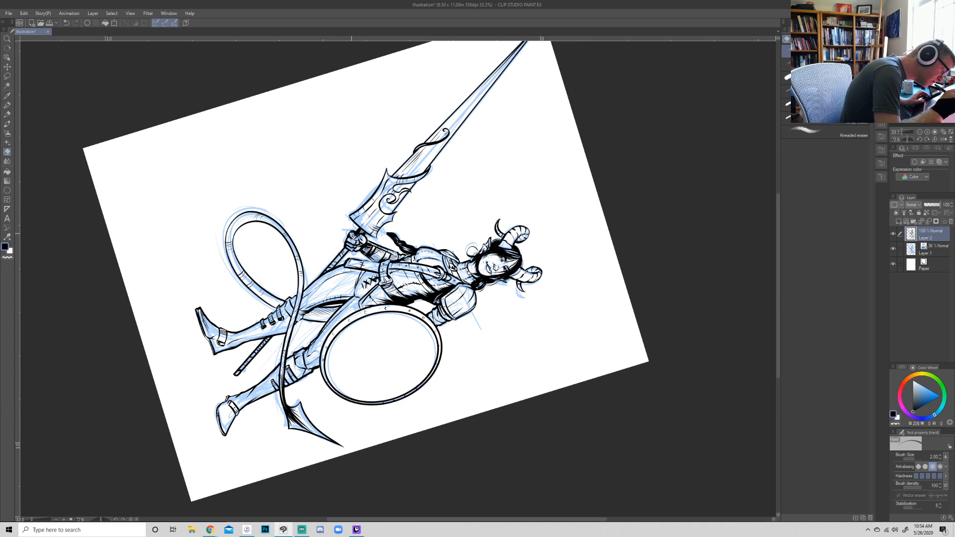
key(shift+space)
- Hide the blue sketch on Layer 1 and show the whole page upright with only the inks
mouse_move(588, 337)
mouse_down()
mouse_move(667, 239)
mouse_move(641, 317)
mouse_move(661, 252)
mouse_up()
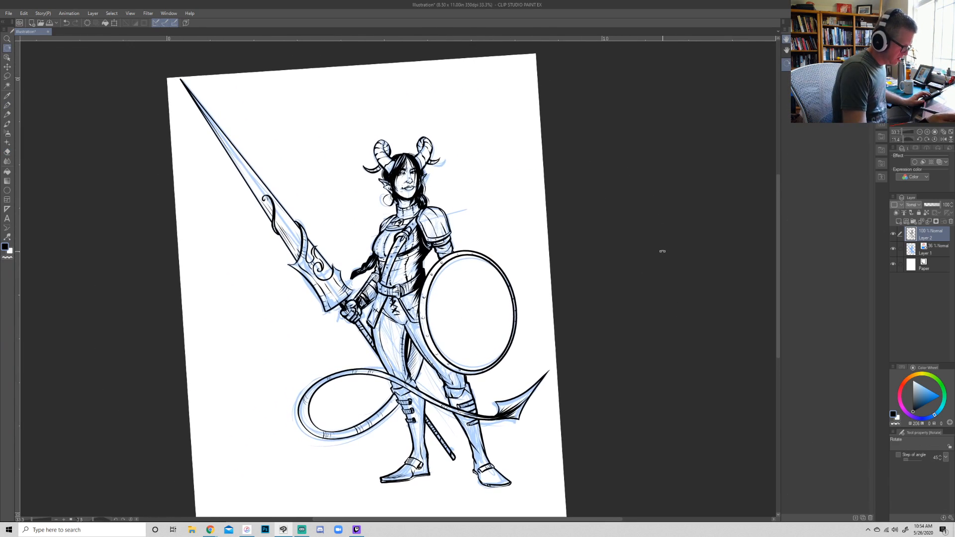
click(893, 248)
drag(707, 348, 722, 366)
key(ctrl+minus)
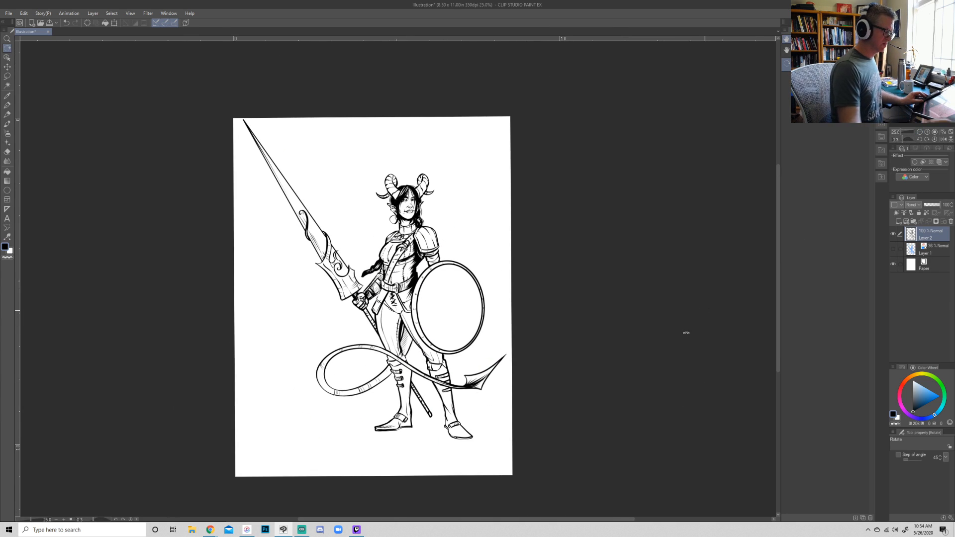
key(p)
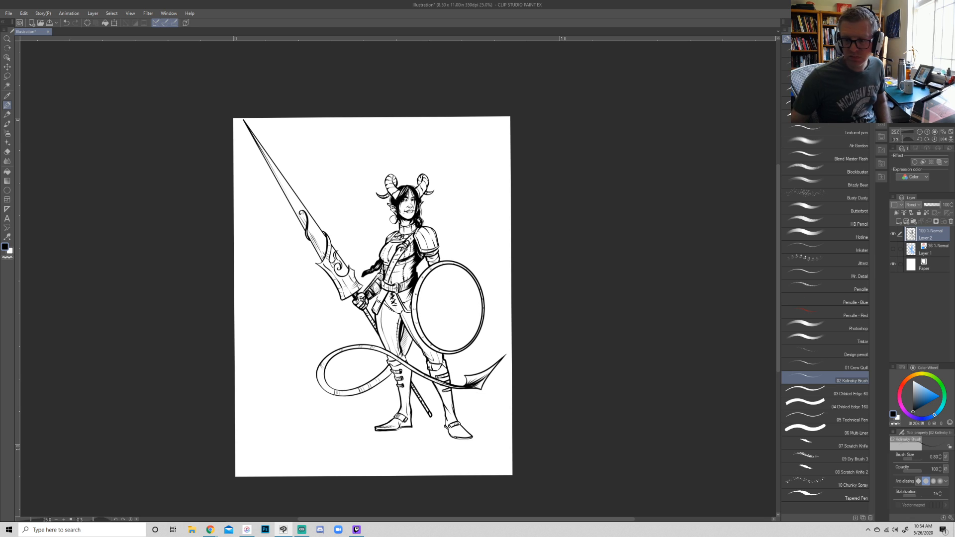
key(alt+Tab)
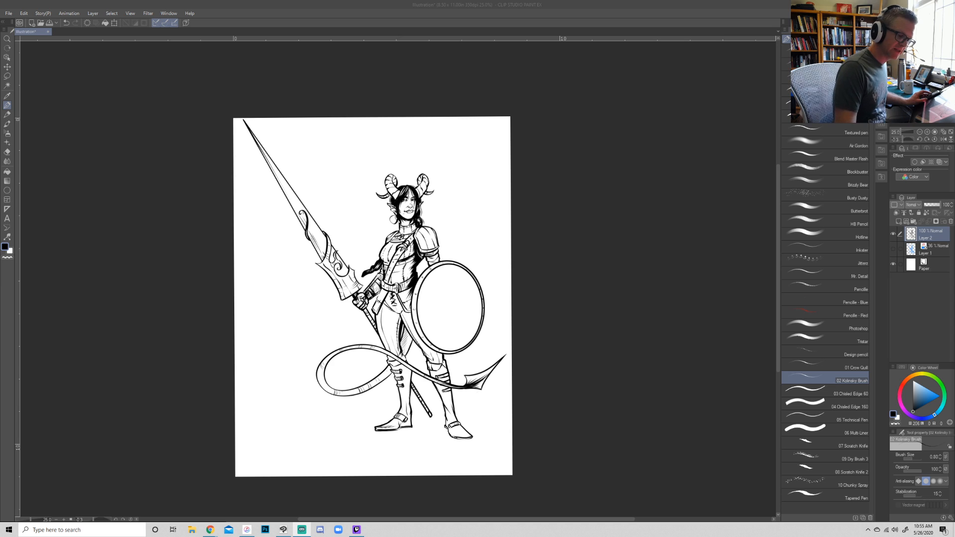
- Add a new raster layer above the merged inks and hide Layer 2 to leave a blank page
click(899, 221)
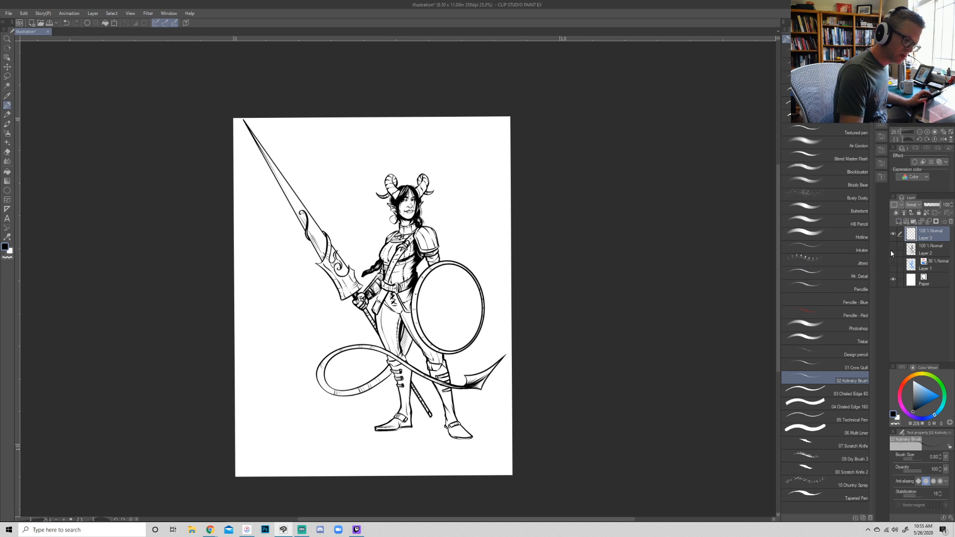
click(893, 249)
- Place a vertical symmetrical ruler with 2 lines down the middle of the page and return to the 02 Kolinsky Brush
click(7, 209)
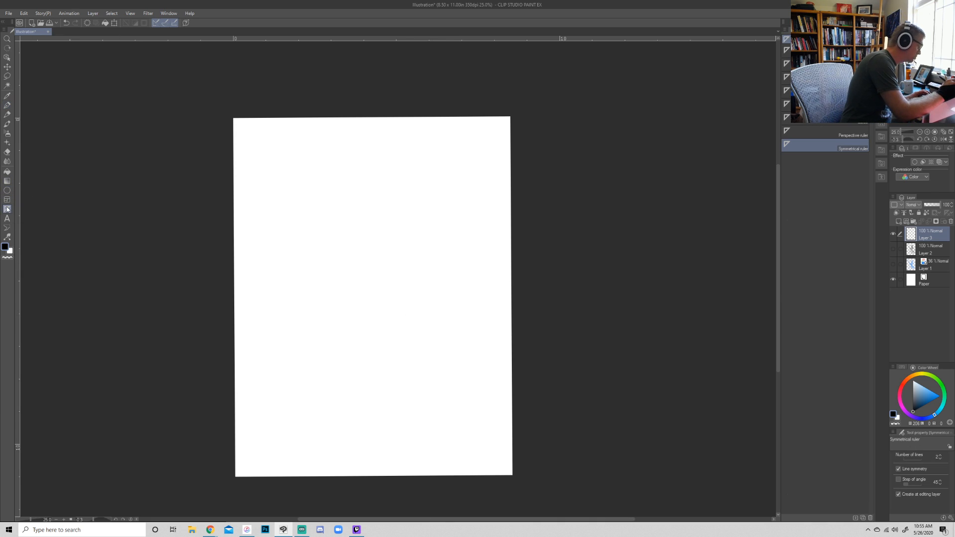
drag(367, 199, 367, 283)
key(p)
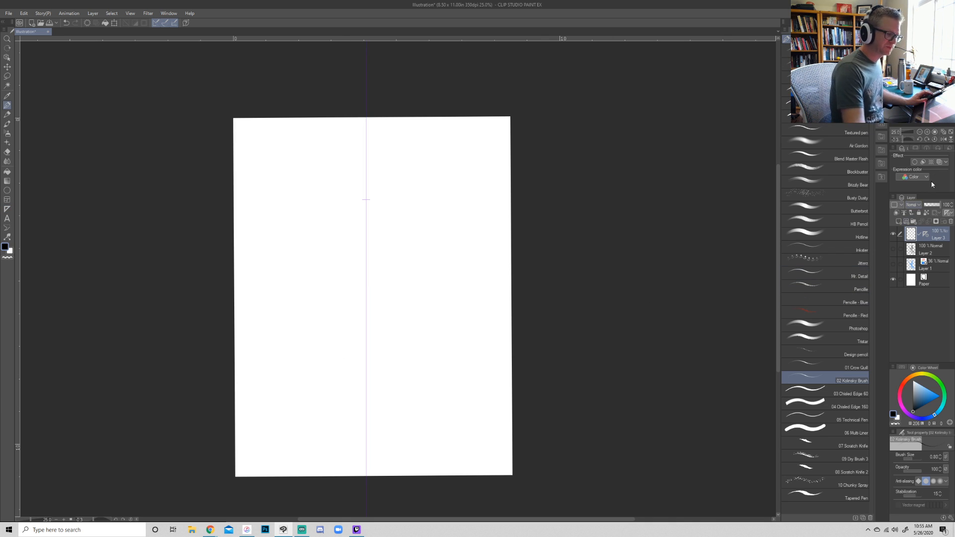
- Test a stroke beside the symmetrical ruler, undo it, and set the 02 Kolinsky Brush size to 1.50
key(ctrl+plus)
key(ctrl+plus)
drag(331, 232, 314, 264)
key(ctrl+z)
key(])
key(])
key(])
key(])
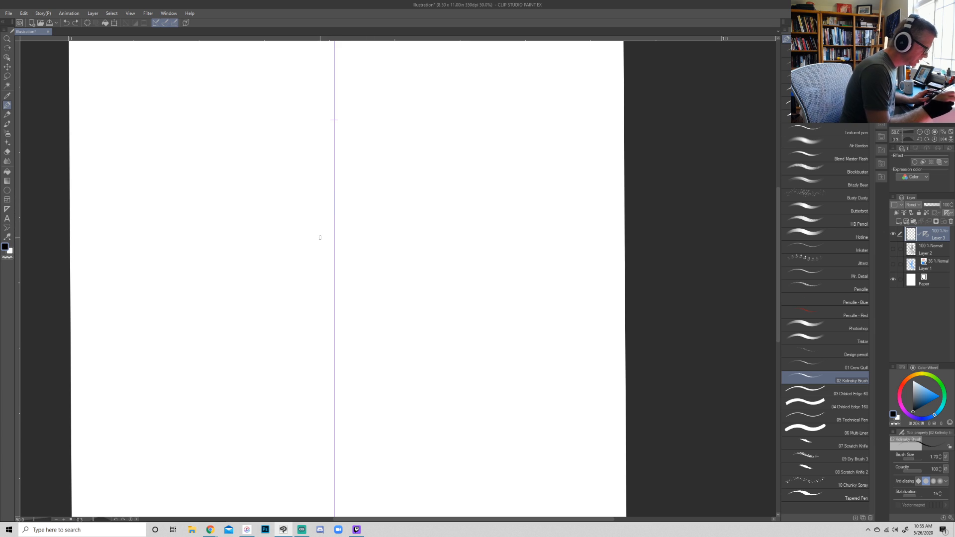
key(bracketleft)
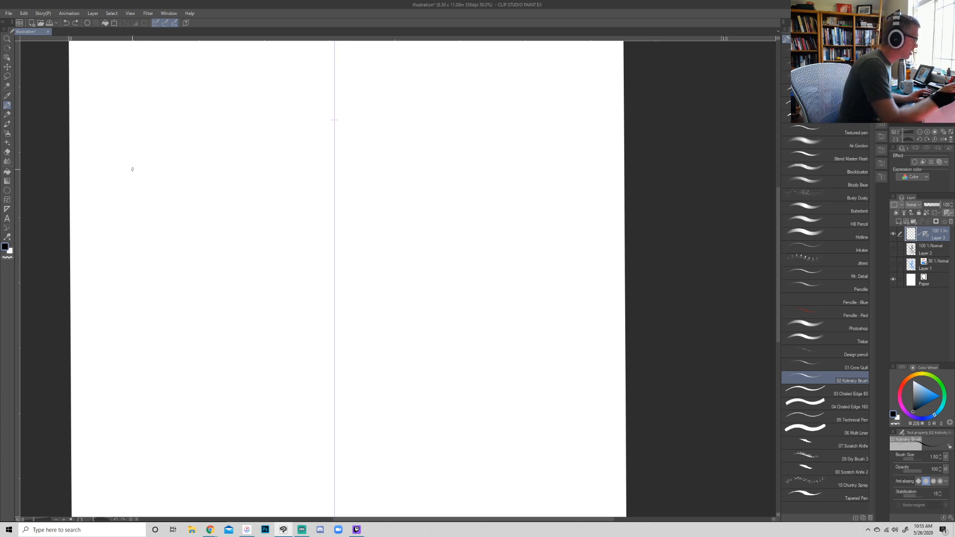
- Choose the Ellipse selection tool, add a raster layer directly above Layer 2 and turn on its blue layer color
click(7, 48)
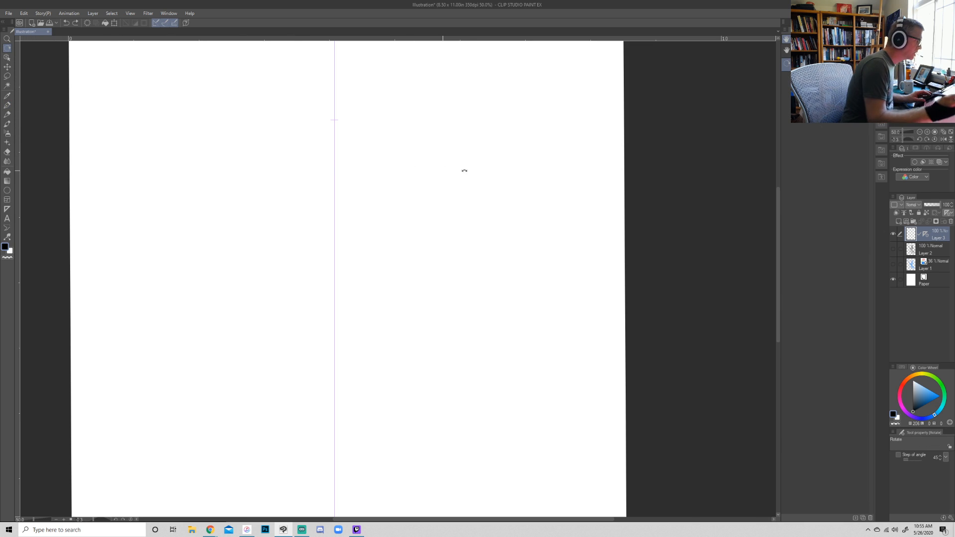
click(7, 76)
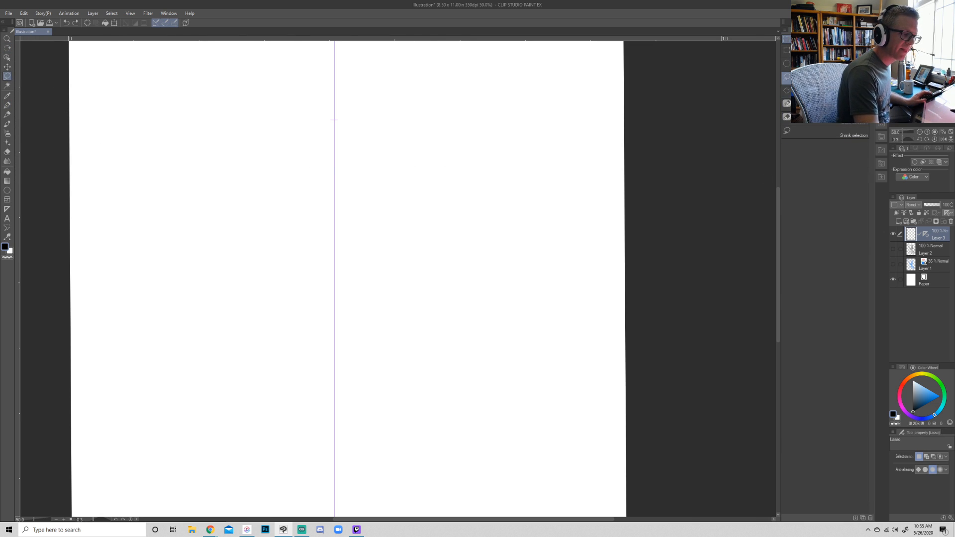
click(787, 64)
click(923, 247)
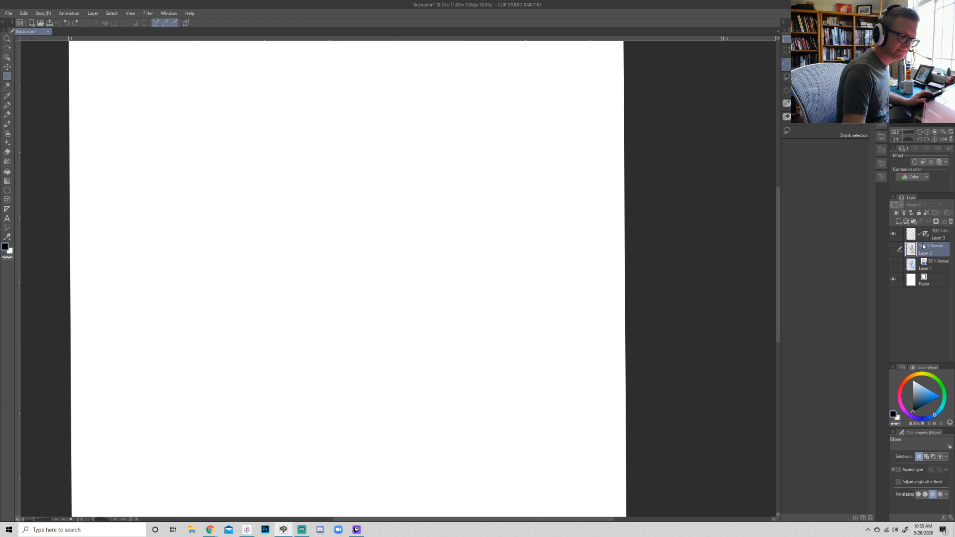
click(899, 222)
click(939, 162)
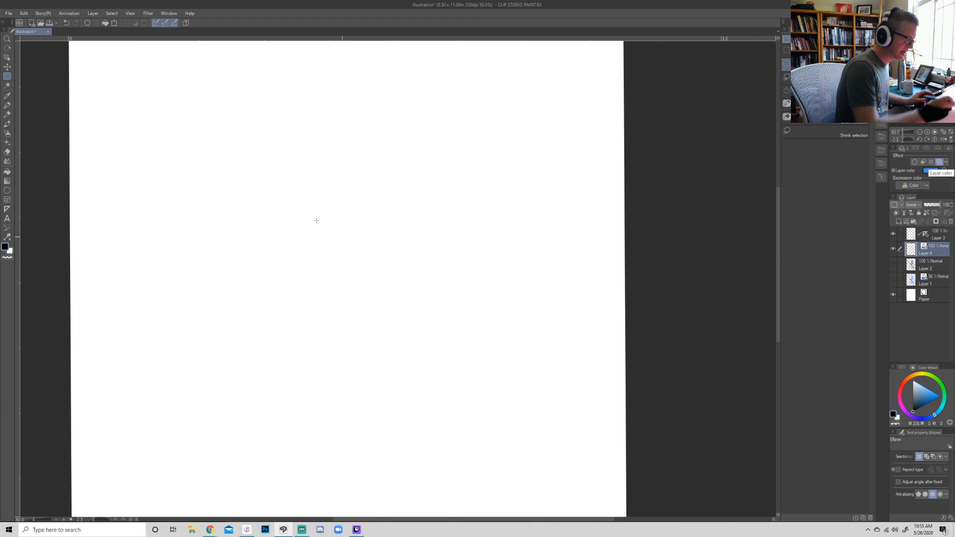
- Select a large circular area in the middle of the page and outline the selection on the blue layer
drag(225, 133, 465, 374)
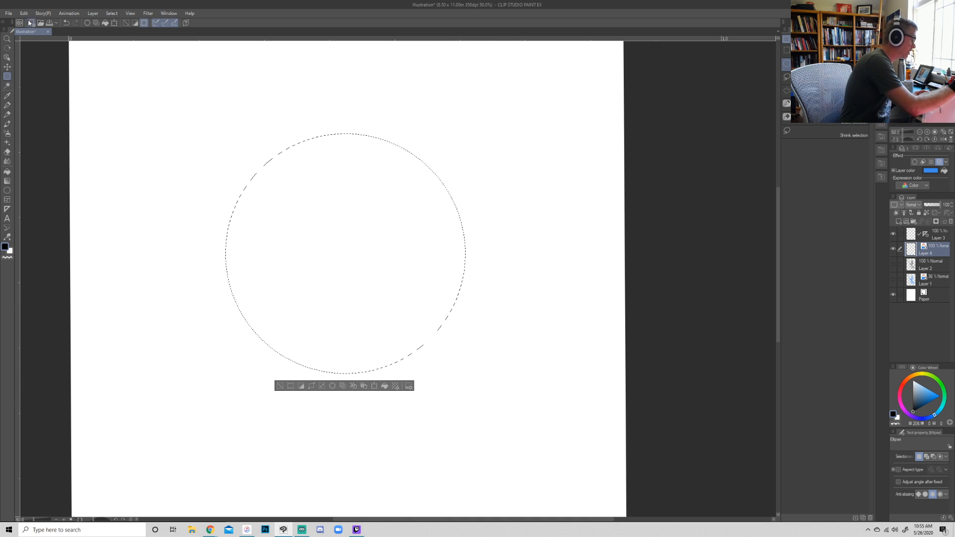
key(ctrl+n)
click(620, 157)
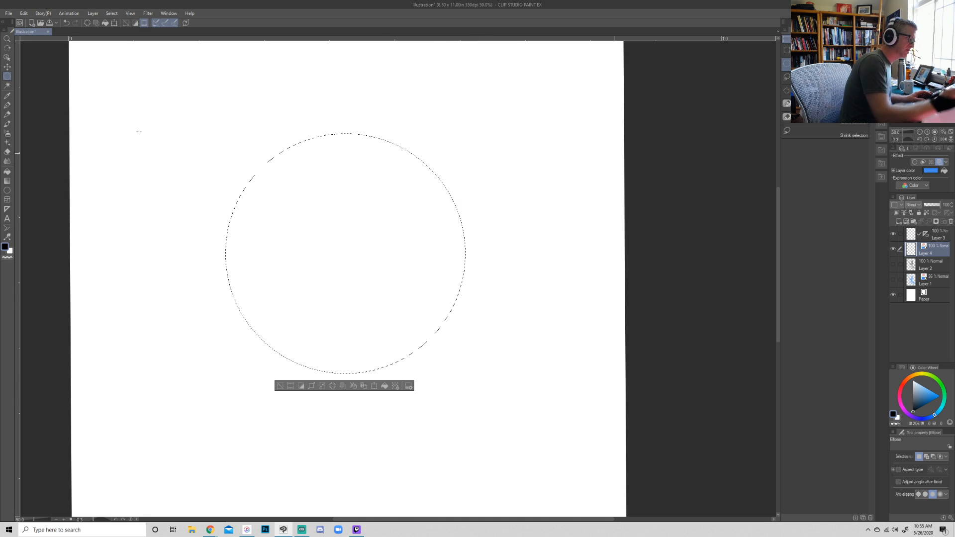
click(24, 13)
click(62, 153)
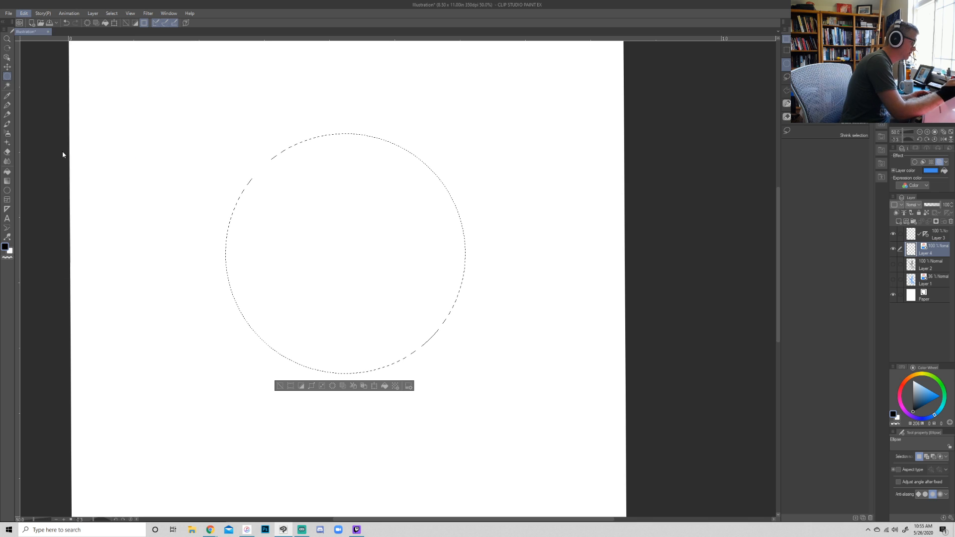
key(Return)
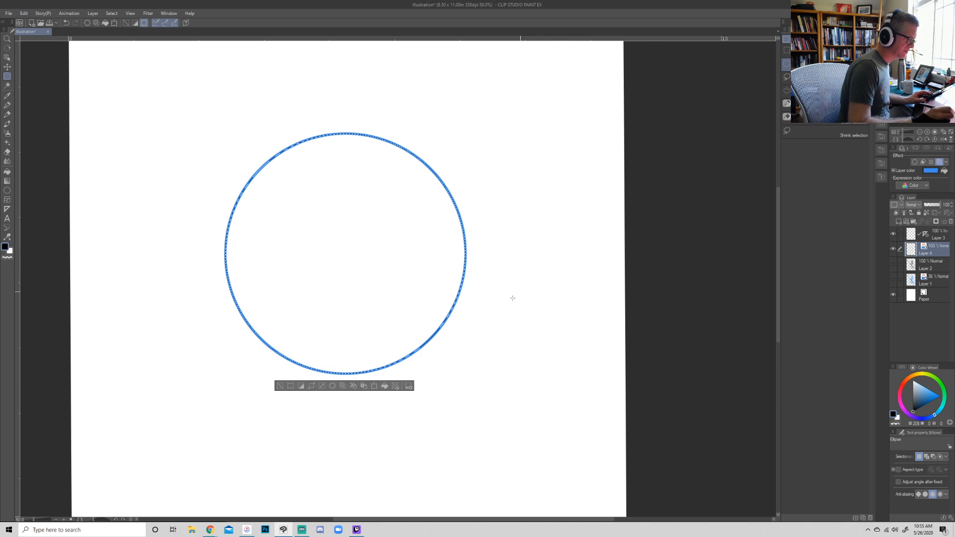
- Lower the blue circle layer's opacity to 18%, deselect, and return to the pen on Layer 3
click(933, 205)
click(927, 205)
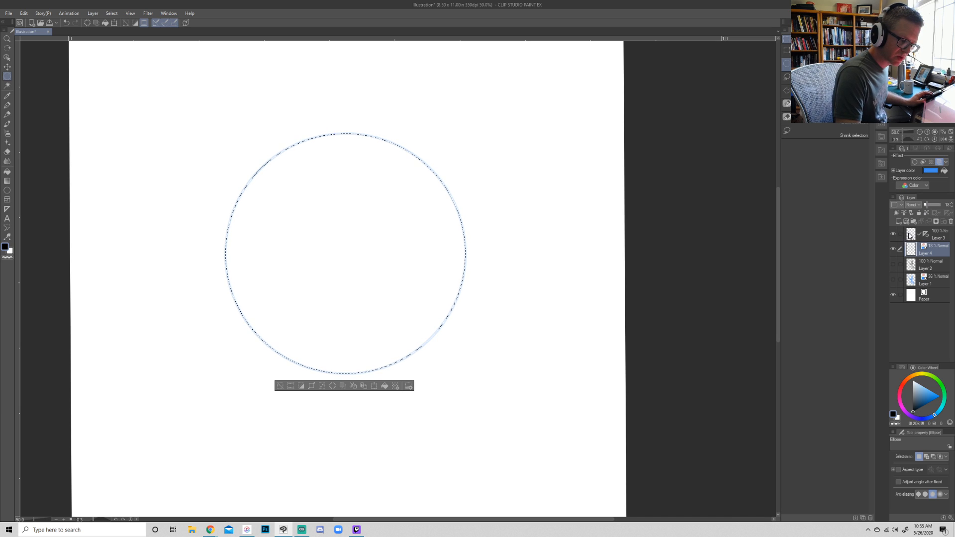
click(930, 238)
key(p)
key(m)
click(661, 297)
key(p)
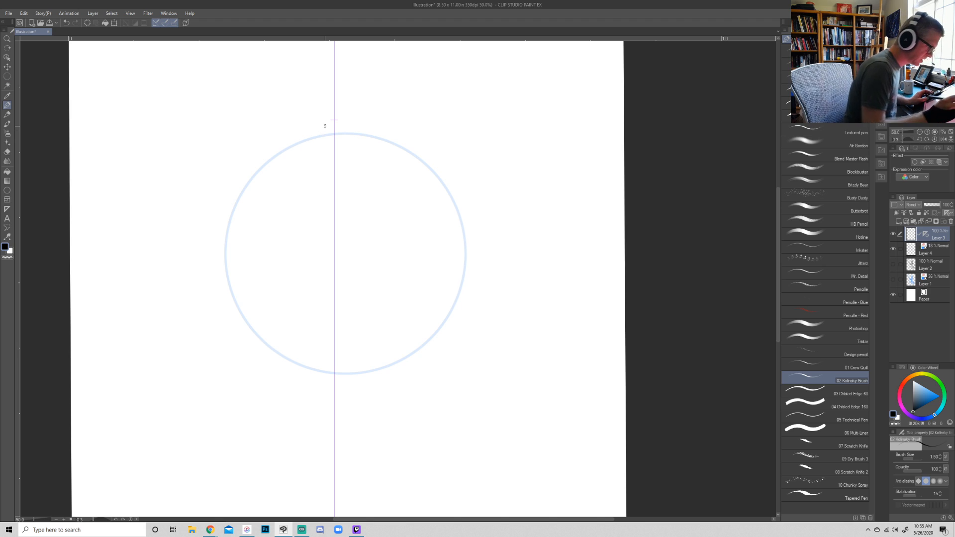
- Move the symmetrical ruler on Layer 3 sideways so it runs through the centre of the blue circle
click(931, 251)
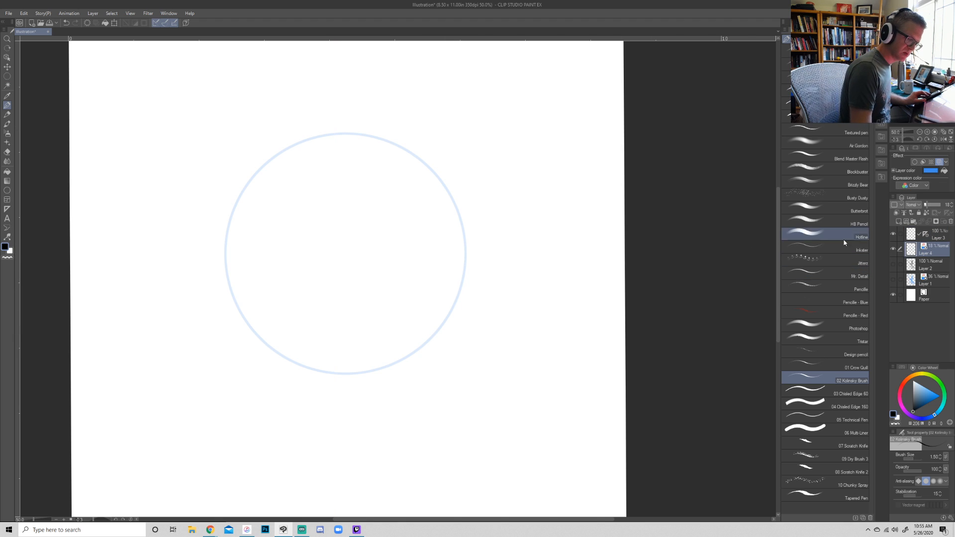
click(932, 237)
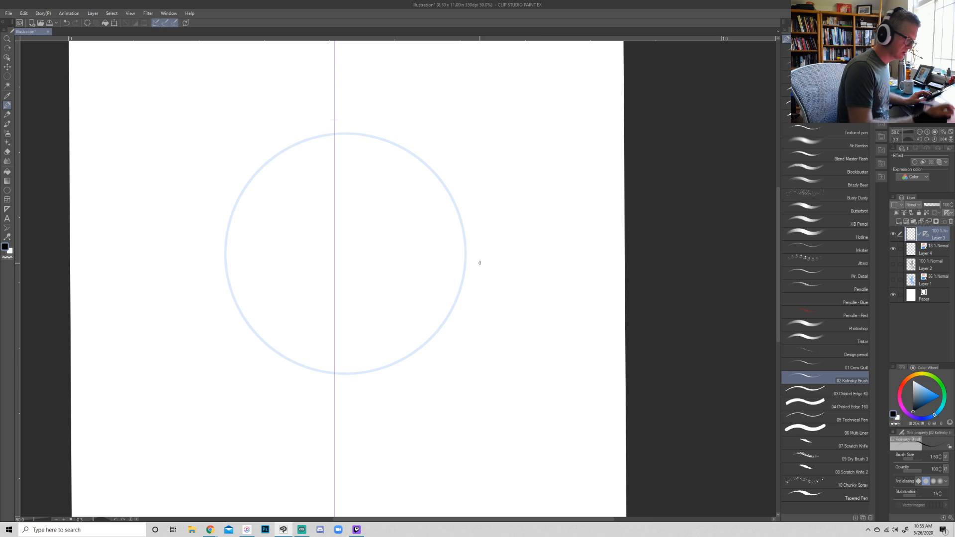
ctrl+click(335, 290)
drag(336, 292, 343, 293)
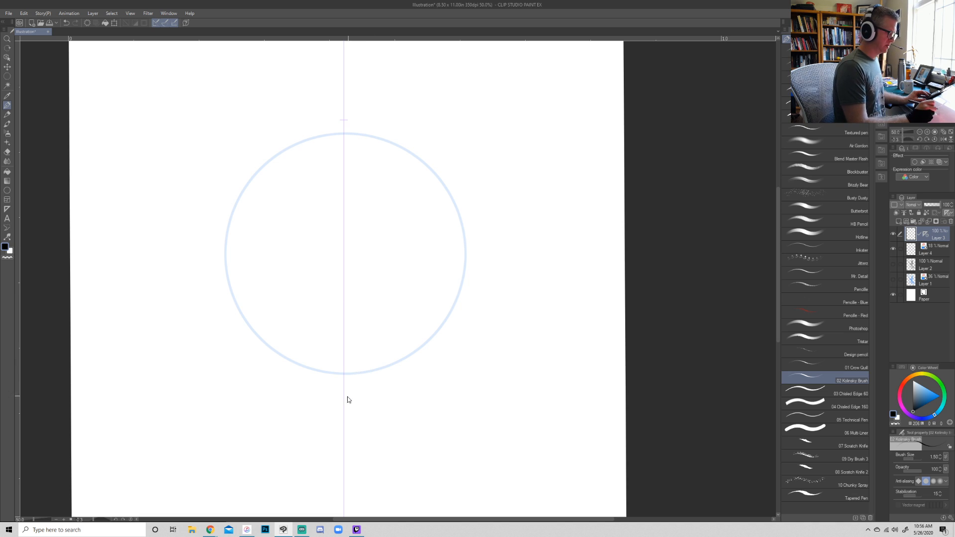
drag(346, 405, 346, 404)
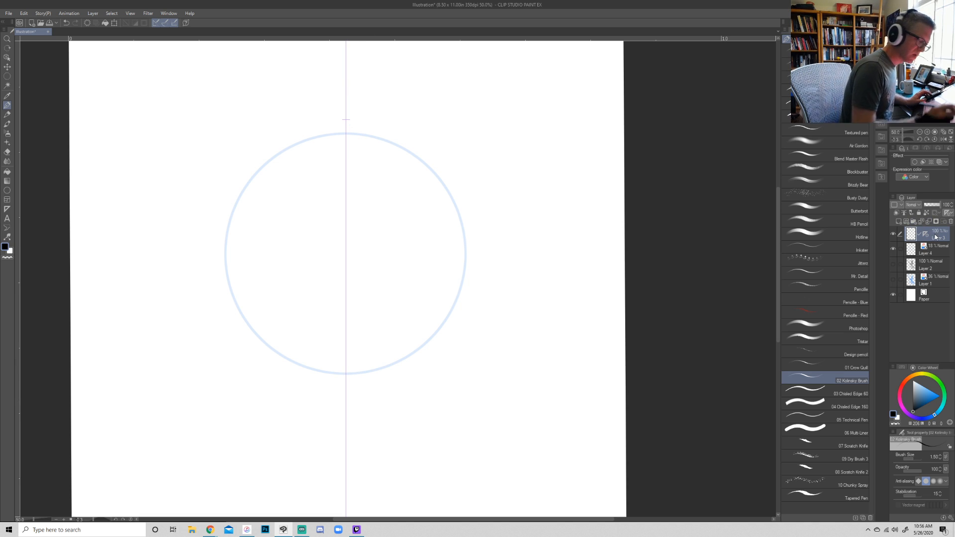
- Try mirrored leafy flourishes along the top of the circle guide with brush size 3.00, and undo them
mouse_move(344, 133)
mouse_down()
mouse_move(324, 133)
mouse_move(297, 149)
mouse_up()
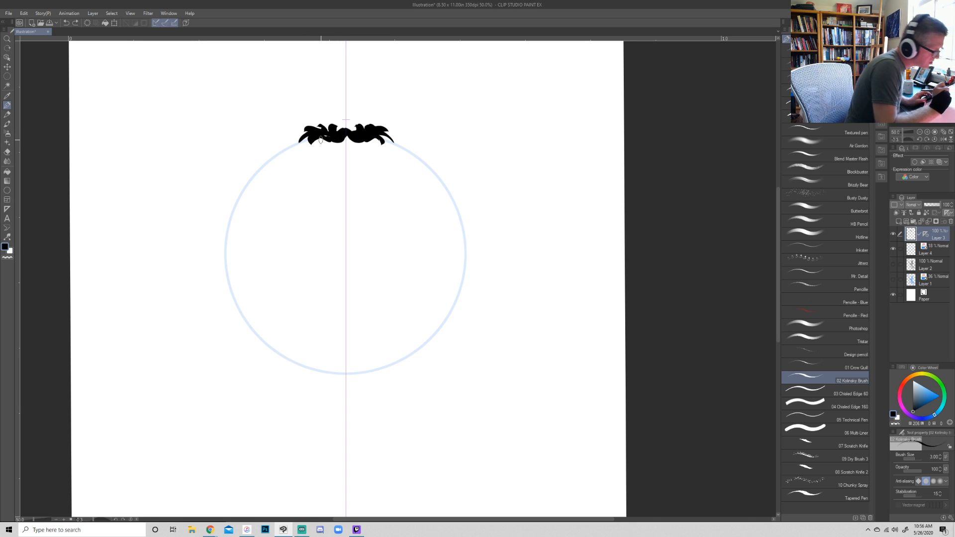
key(ctrl+z)
key(ctrl+z)
key(ctrl+z)
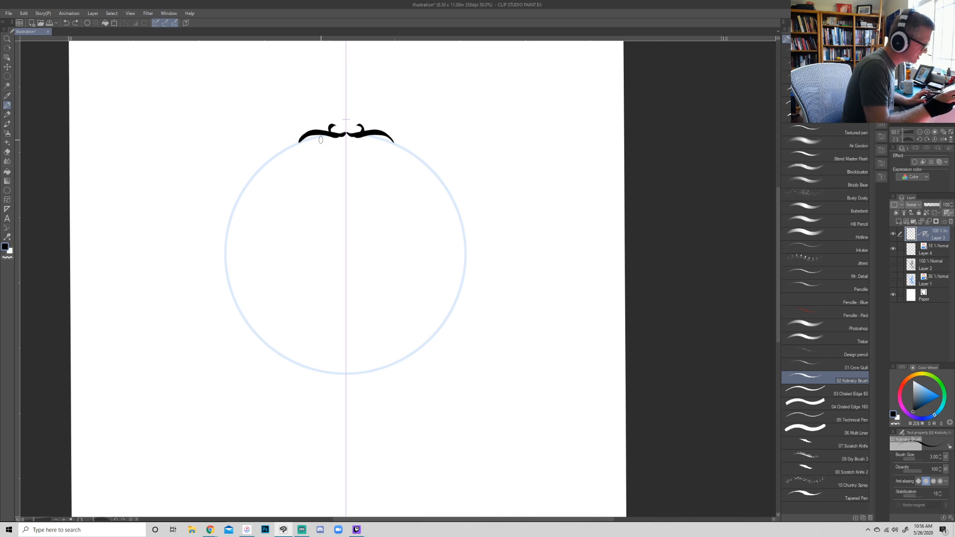
key(ctrl+z)
key(ctrl+z)
- Ink a mirrored twisted-rope border of overlapping black S-curves around the whole circle guide, from the top to the bottom
mouse_move(345, 132)
mouse_down()
mouse_move(305, 137)
mouse_move(260, 163)
mouse_move(232, 201)
mouse_move(222, 251)
mouse_up()
key(x)
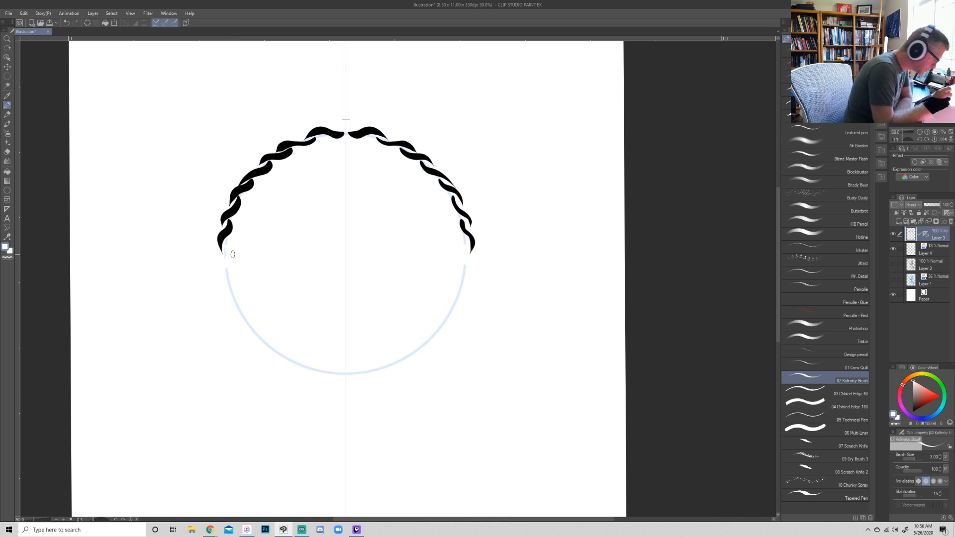
key(x)
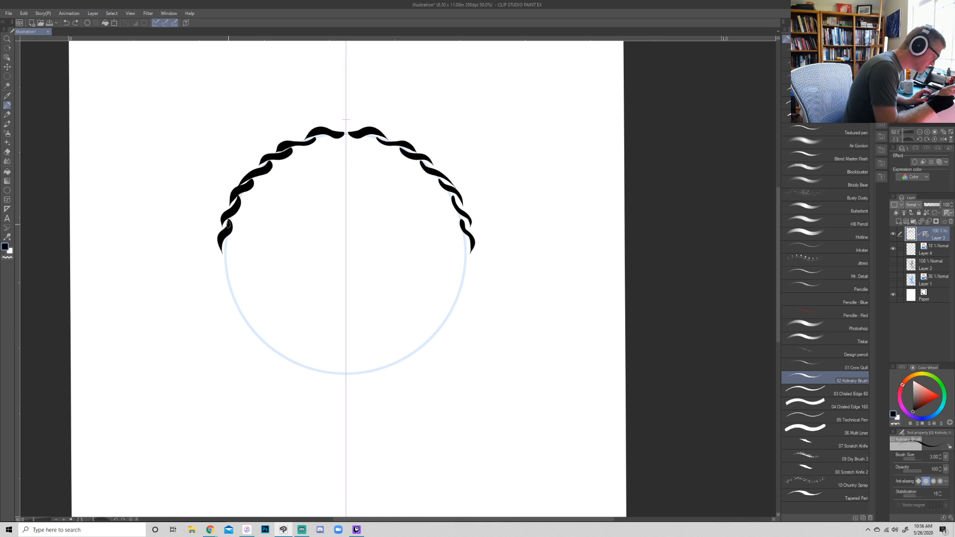
mouse_move(227, 244)
mouse_down()
mouse_move(219, 269)
mouse_move(234, 282)
mouse_move(229, 262)
mouse_move(228, 295)
mouse_move(244, 295)
mouse_move(231, 285)
mouse_move(253, 339)
mouse_move(267, 345)
mouse_move(256, 331)
mouse_move(296, 356)
mouse_move(288, 363)
mouse_move(277, 351)
mouse_move(301, 371)
mouse_move(311, 369)
mouse_move(294, 360)
mouse_move(315, 375)
mouse_move(338, 370)
mouse_up()
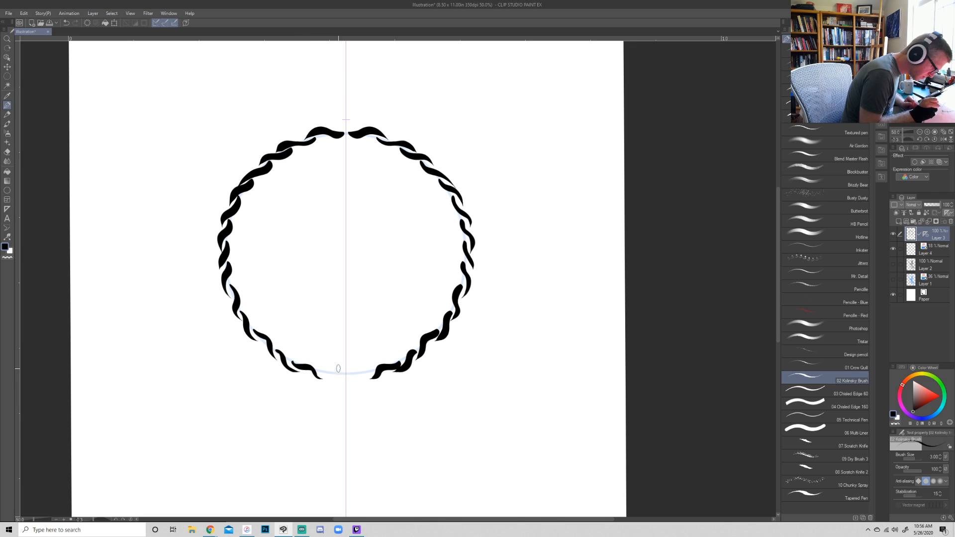
key(ctrl+z)
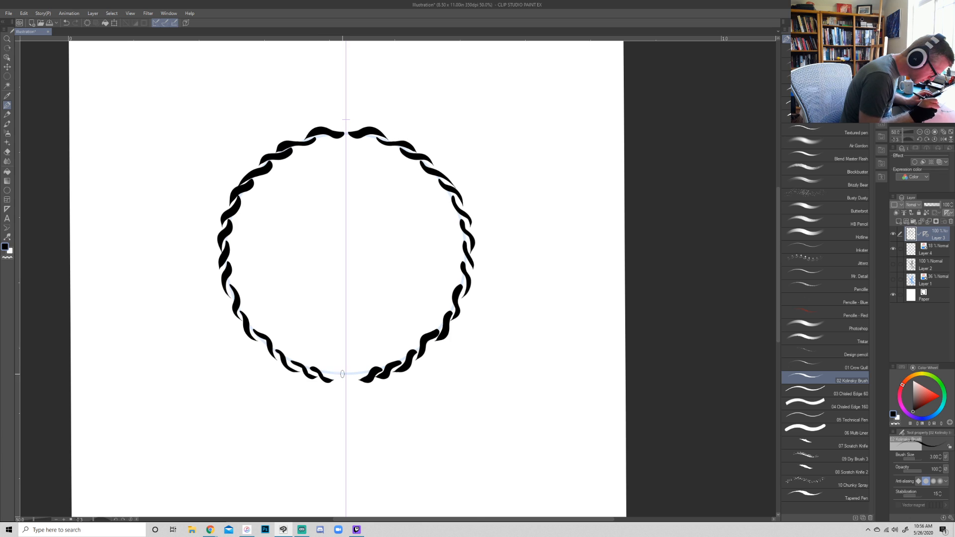
key(ctrl+z)
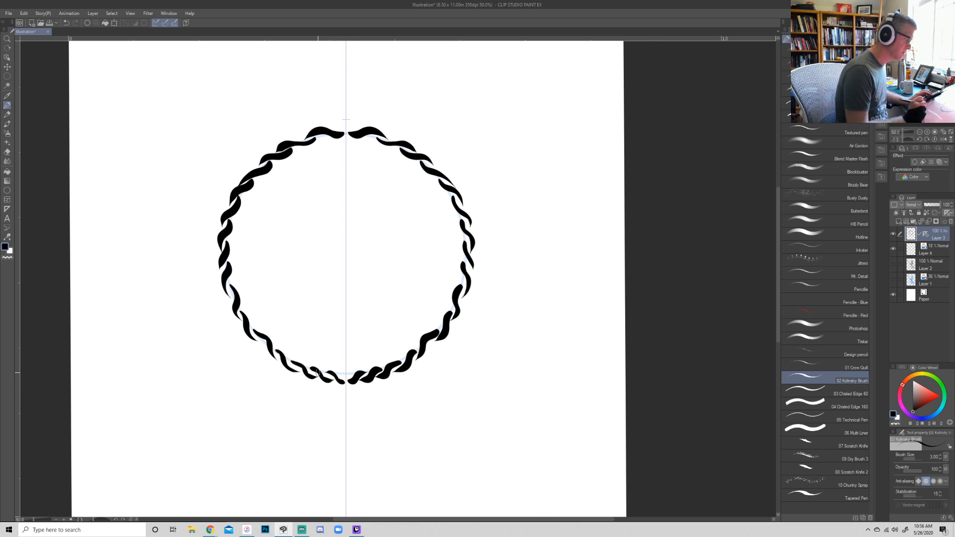
- Try small mirrored leaf strokes just outside the upper part of the rope circle, and undo them
drag(299, 142, 293, 130)
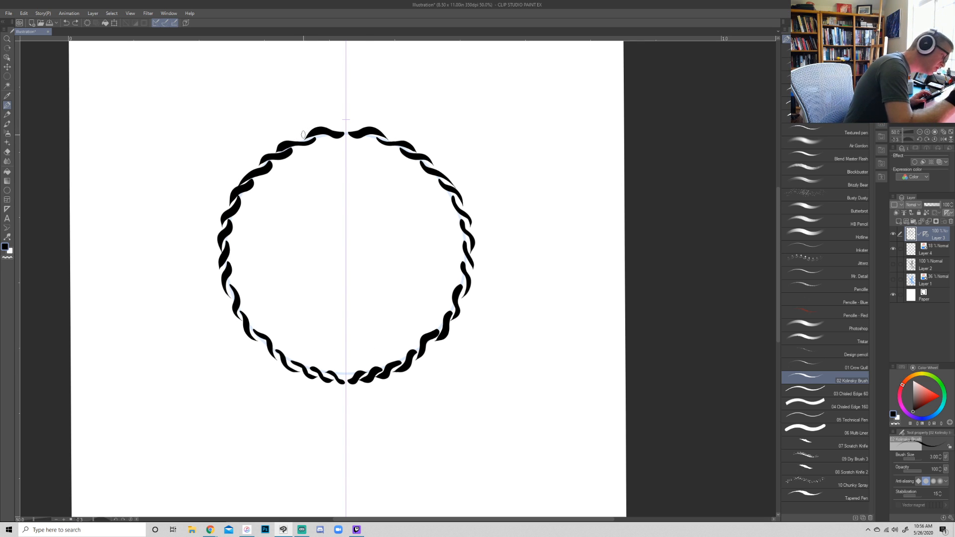
drag(300, 136, 274, 137)
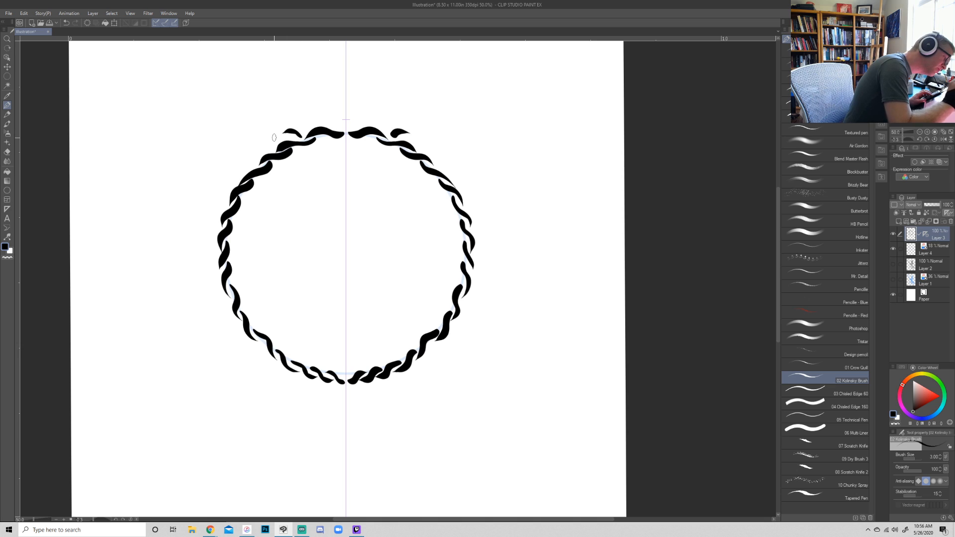
key(ctrl+z)
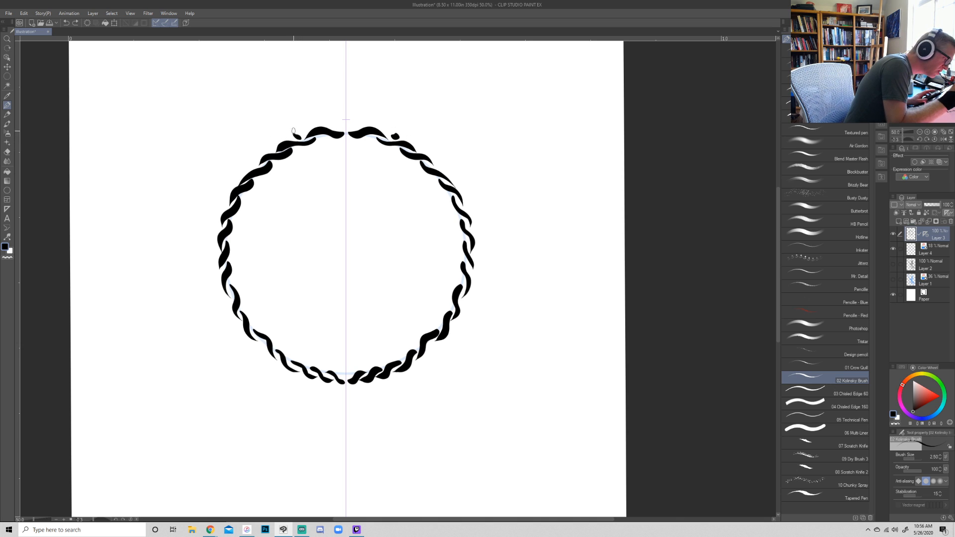
key(ctrl+z)
key(ctrl+y)
key(ctrl+z)
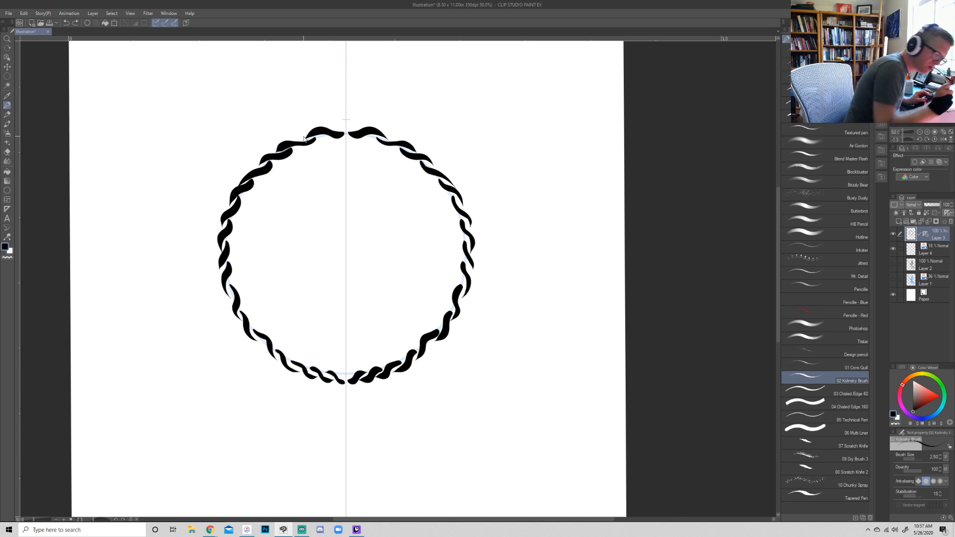
- Try mirrored strokes outside the upper rope border with the chiseled edge brushes, and undo them
click(839, 398)
mouse_move(302, 139)
mouse_down()
mouse_move(293, 122)
mouse_move(305, 140)
mouse_up()
key(ctrl+z)
key(ctrl+z)
key(ctrl+z)
click(826, 407)
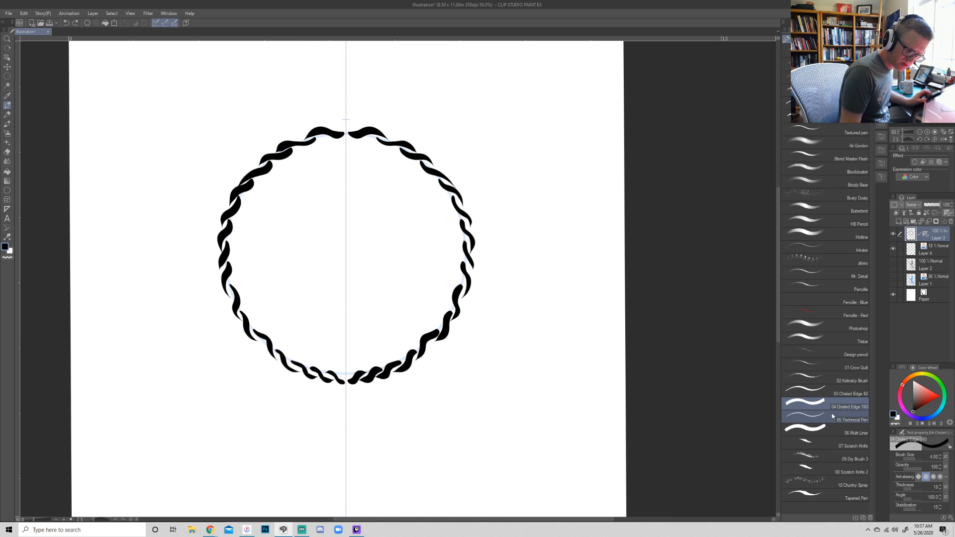
drag(303, 140, 290, 125)
key(ctrl+z)
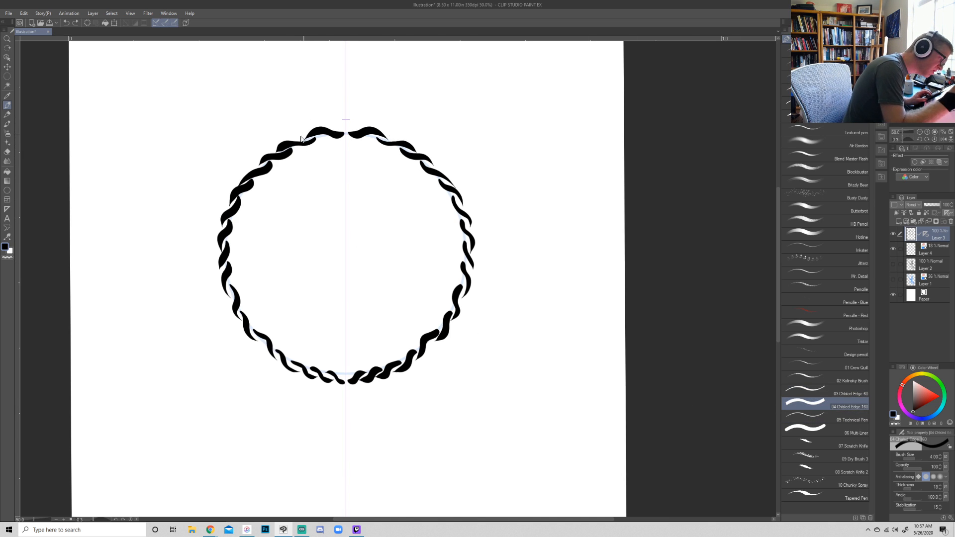
key(ctrl+z)
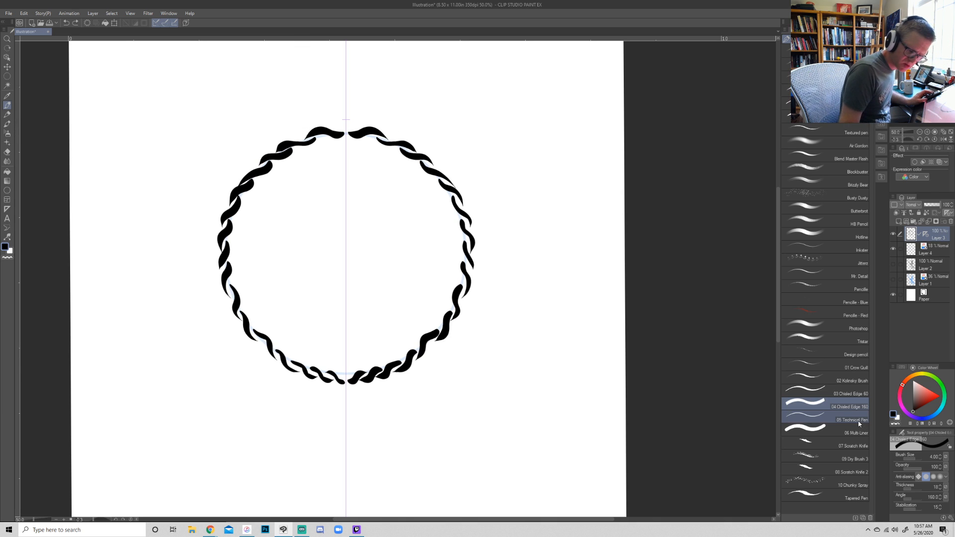
- Try the 01 Crow Quill at size 2.00 just outside the upper rope border, and undo the strokes
click(846, 367)
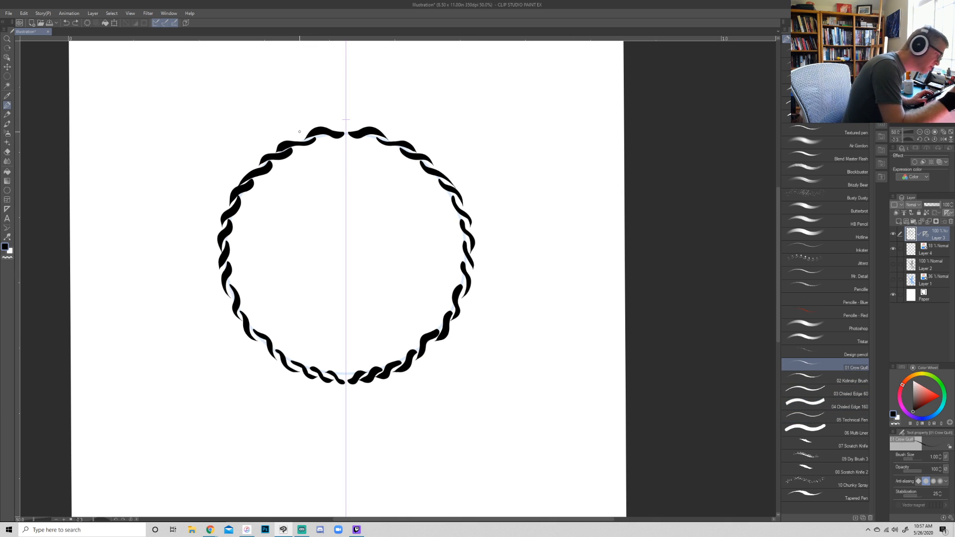
key(bracketright)
mouse_move(300, 139)
mouse_down()
mouse_move(291, 121)
mouse_move(300, 139)
mouse_up()
key(ctrl+z)
- Switch back to the 02 Kolinsky Brush, try mirrored strokes outside the upper rope border, and undo them
key(ctrl+z)
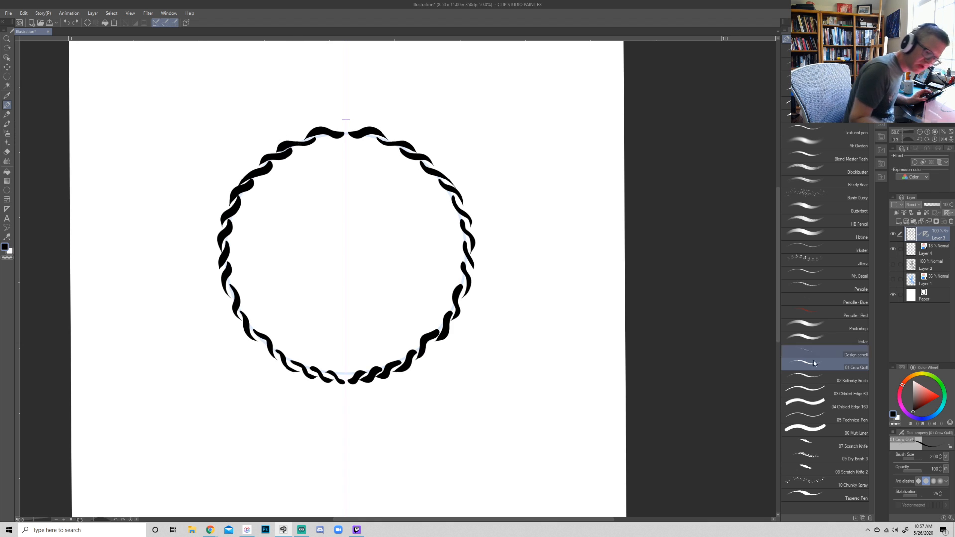
click(835, 381)
mouse_move(302, 139)
mouse_down()
mouse_move(292, 135)
mouse_move(258, 158)
mouse_up()
key(ctrl+z)
key(ctrl+z)
key(ctrl+z)
key(ctrl+z)
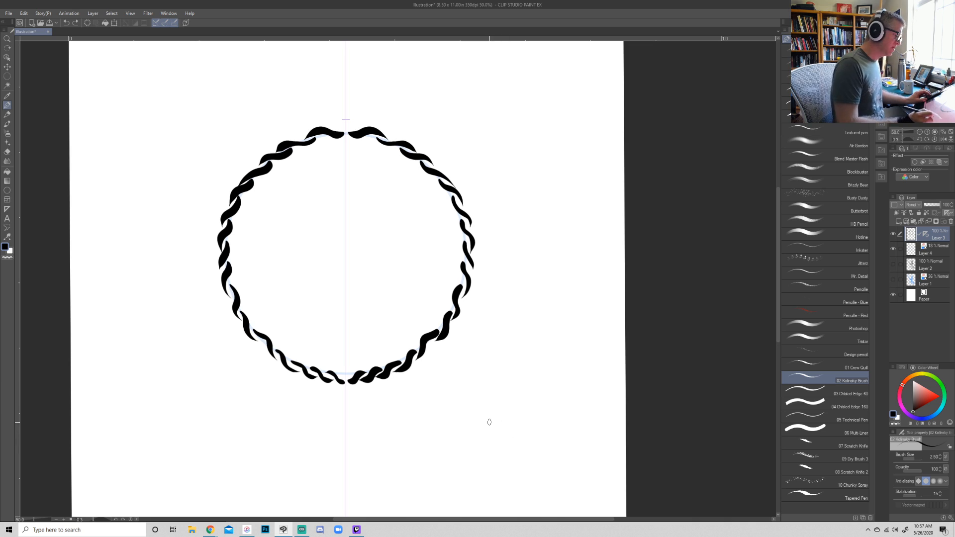
- Try mirrored decorative strokes rising from the top of the rope circle near the ruler, and undo them
mouse_move(330, 136)
mouse_down()
mouse_move(320, 153)
mouse_move(338, 124)
mouse_move(323, 121)
mouse_move(338, 116)
mouse_up()
key(ctrl+z)
key(ctrl+z)
key(ctrl+z)
key(ctrl+z)
key(ctrl+z)
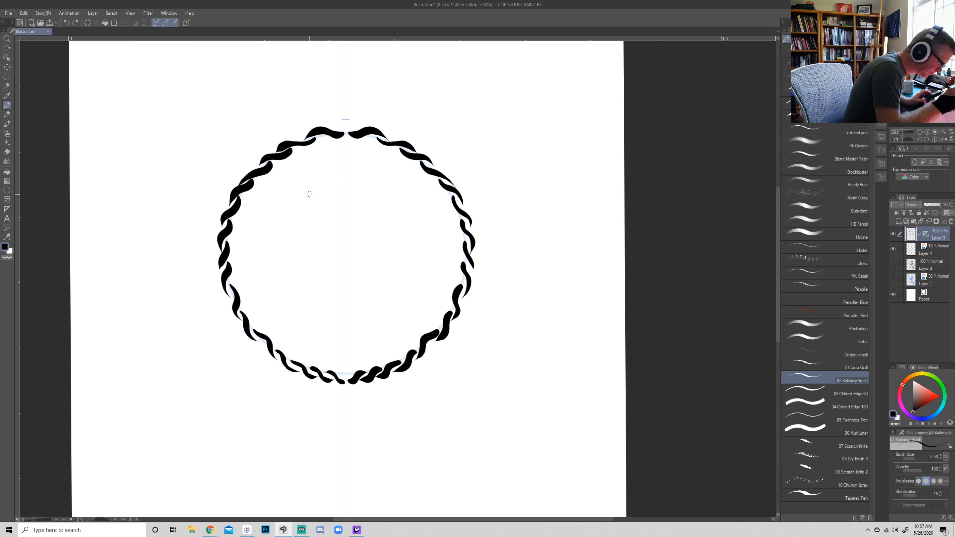
- Set the 02 Kolinsky Brush to 7.00 and paint thick mirrored upper wing shapes inside the rope circle, undoing the last stroke
key(bracketright)
key(bracketright)
key(bracketright)
key(bracketright)
key(bracketright)
key(bracketright)
key(bracketright)
key(bracketleft)
key(bracketleft)
key(bracketleft)
key(bracketleft)
key(bracketleft)
key(bracketleft)
key(bracketleft)
key(bracketleft)
key(bracketright)
key(bracketright)
key(bracketright)
key(bracketright)
key(bracketright)
key(bracketright)
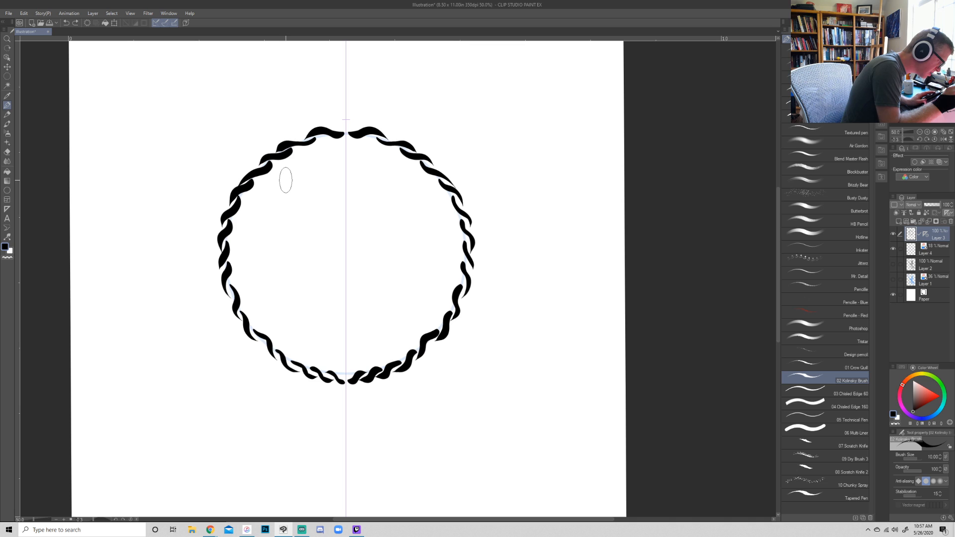
click(286, 179)
drag(286, 179, 251, 223)
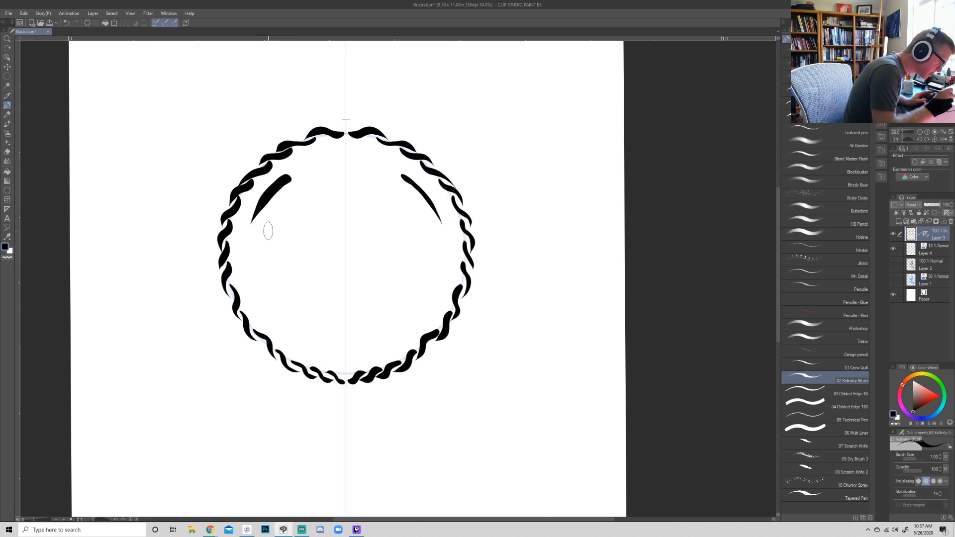
mouse_move(286, 185)
mouse_down()
mouse_move(304, 188)
mouse_move(266, 208)
mouse_move(235, 273)
mouse_up()
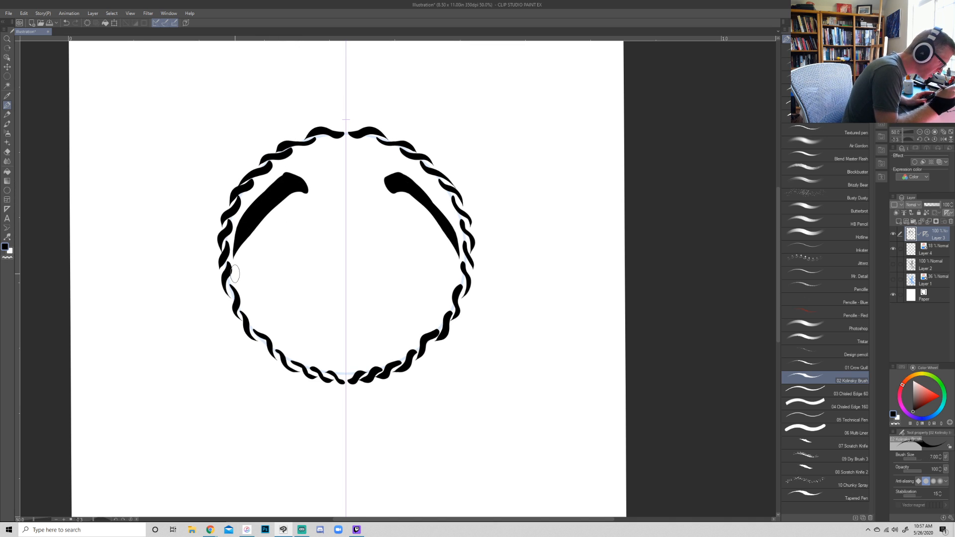
mouse_move(302, 191)
mouse_down()
mouse_move(279, 211)
mouse_move(261, 279)
mouse_move(277, 210)
mouse_move(257, 243)
mouse_up()
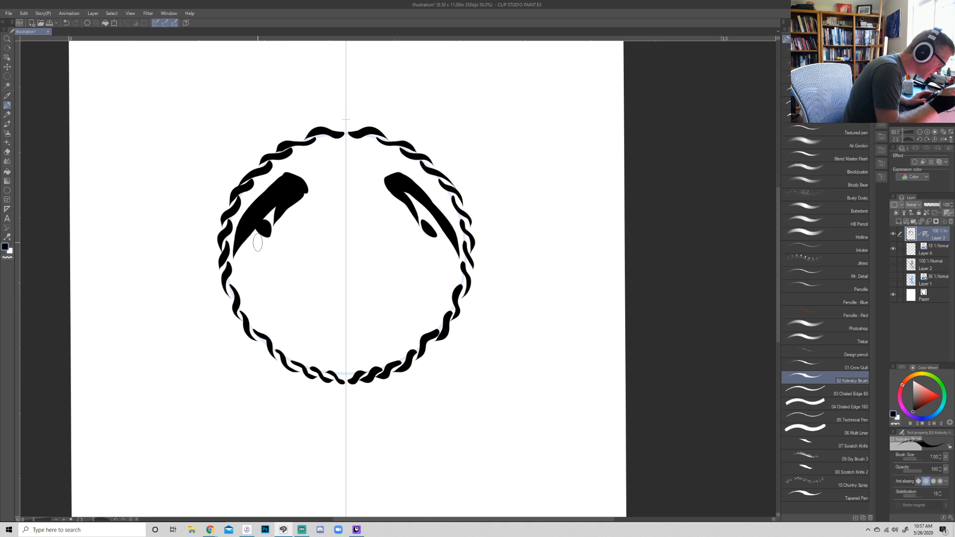
key(ctrl+z)
- Reduce the brush size to 3.00 and draw long, tapered mirrored feathers hanging below the upper wings
key(bracketleft)
key(bracketleft)
key(bracketleft)
key(bracketleft)
mouse_move(271, 218)
mouse_down()
mouse_move(254, 296)
mouse_move(271, 214)
mouse_up()
key(ctrl+z)
mouse_move(259, 260)
mouse_down()
mouse_move(275, 226)
mouse_move(272, 255)
mouse_move(279, 231)
mouse_move(248, 274)
mouse_up()
key(ctrl+z)
key(ctrl+z)
drag(272, 228, 258, 279)
drag(279, 231, 272, 301)
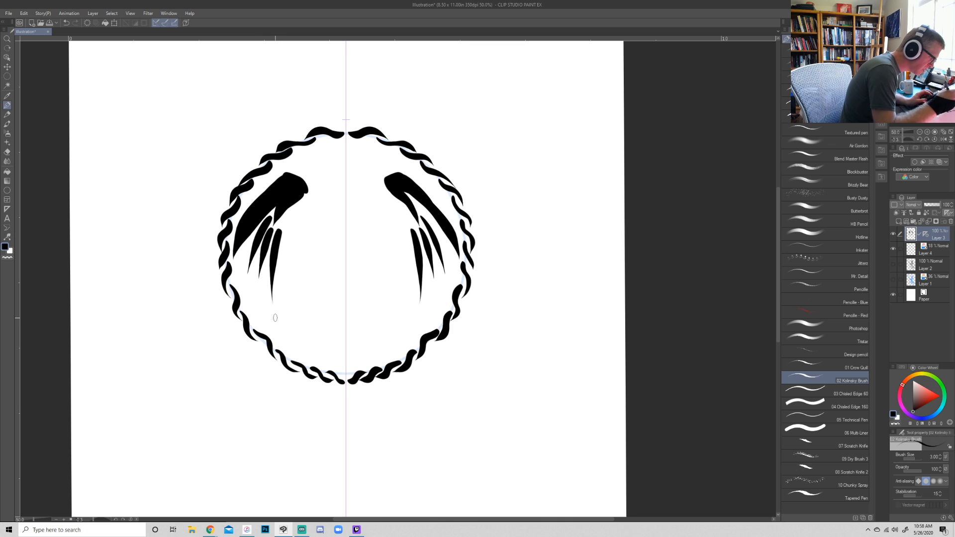
drag(294, 211, 282, 303)
drag(303, 203, 291, 265)
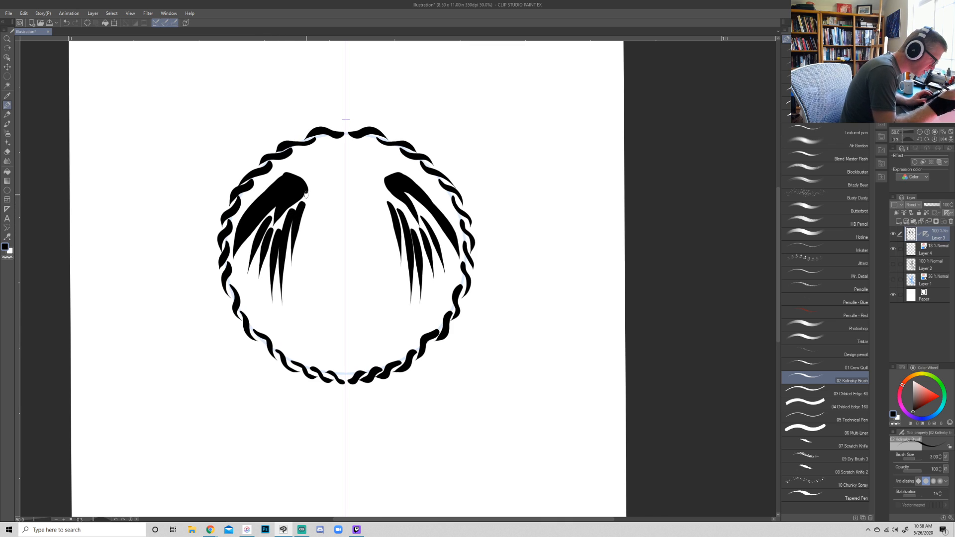
mouse_move(309, 198)
mouse_down()
mouse_move(277, 236)
mouse_move(308, 208)
mouse_move(310, 294)
mouse_move(299, 275)
mouse_up()
key(ctrl+z)
- Draw the bird's mirrored shoulders, inner feathers and body down to the ruler line, and fill small gaps in the wings
drag(246, 251, 242, 273)
mouse_move(307, 190)
mouse_down()
mouse_move(343, 229)
mouse_move(331, 218)
mouse_move(337, 208)
mouse_move(332, 215)
mouse_move(291, 190)
mouse_move(325, 215)
mouse_move(343, 282)
mouse_move(335, 213)
mouse_up()
mouse_move(339, 250)
mouse_down()
mouse_move(312, 247)
mouse_move(328, 311)
mouse_move(313, 244)
mouse_move(329, 301)
mouse_move(331, 278)
mouse_move(337, 296)
mouse_move(292, 286)
mouse_up()
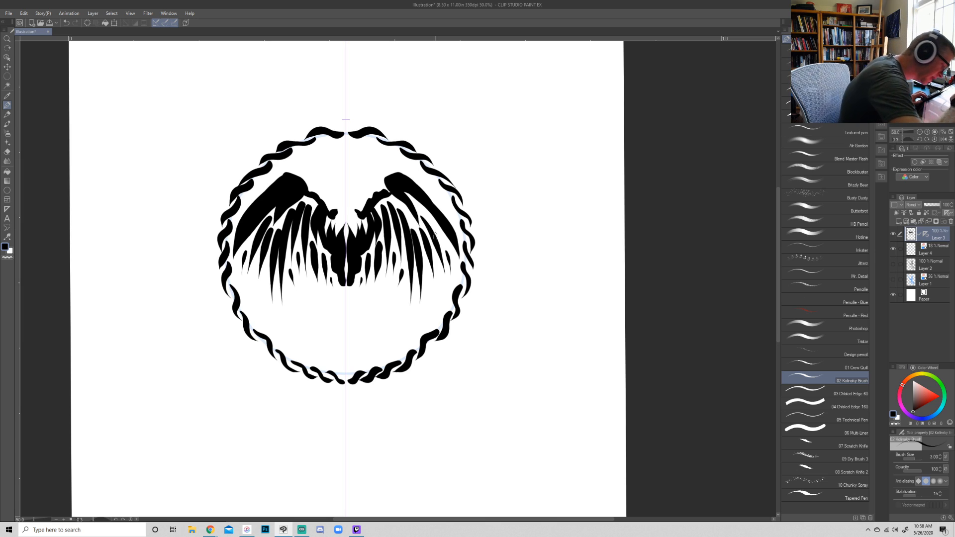
drag(433, 232, 407, 194)
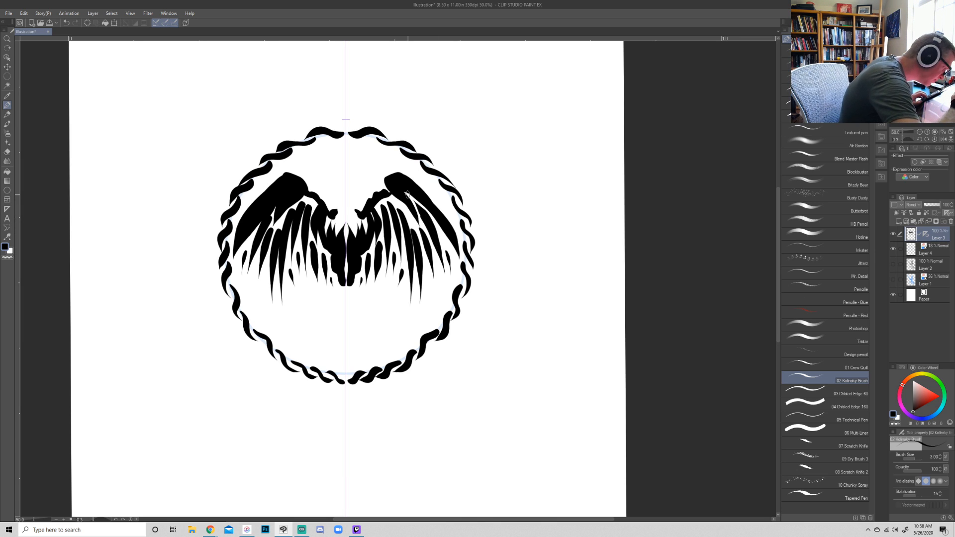
drag(450, 263, 441, 232)
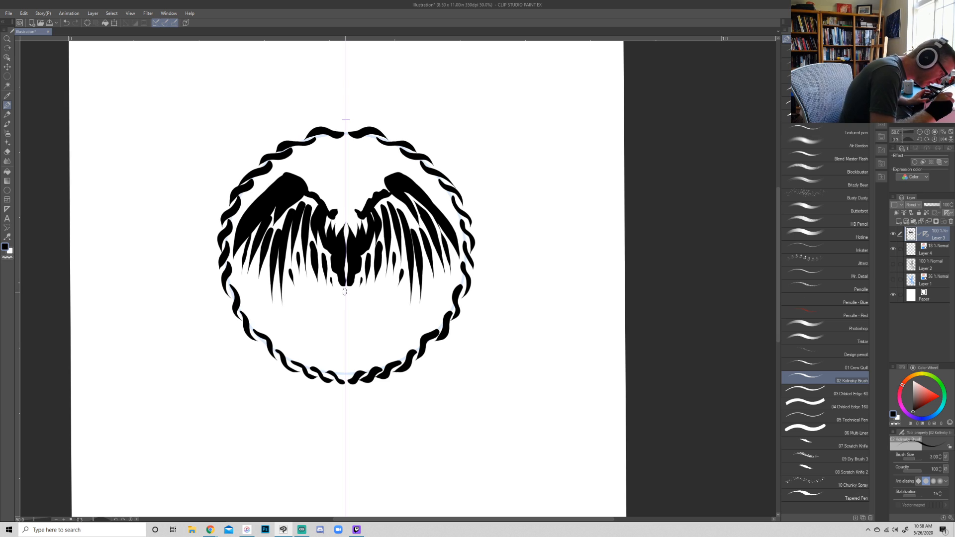
- Draw seven curved tail plumes with bulb-shaped tips fanning out from the base of the bird's body
mouse_move(345, 292)
mouse_down()
mouse_move(296, 310)
mouse_move(279, 329)
mouse_up()
mouse_move(342, 296)
mouse_down()
mouse_move(310, 324)
mouse_move(305, 355)
mouse_up()
drag(344, 291, 336, 354)
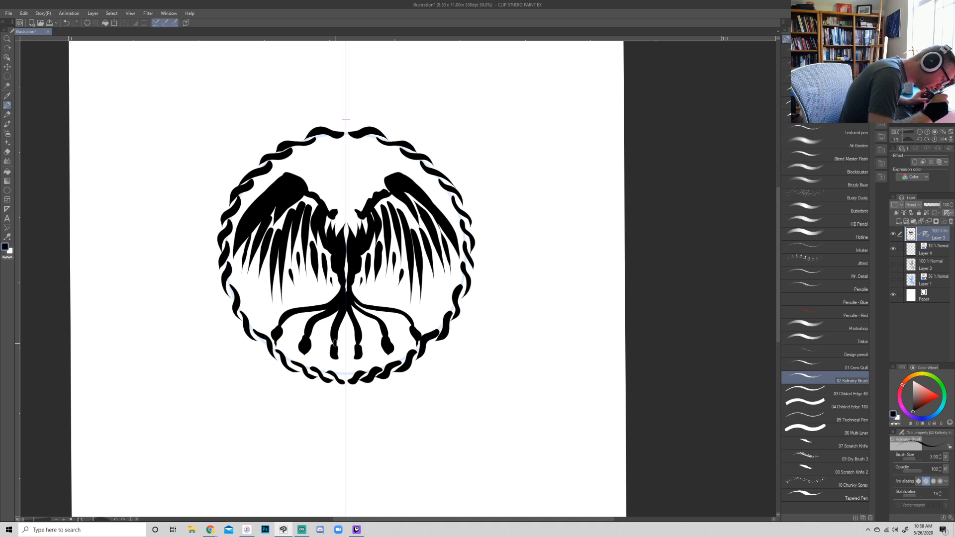
drag(346, 311, 346, 368)
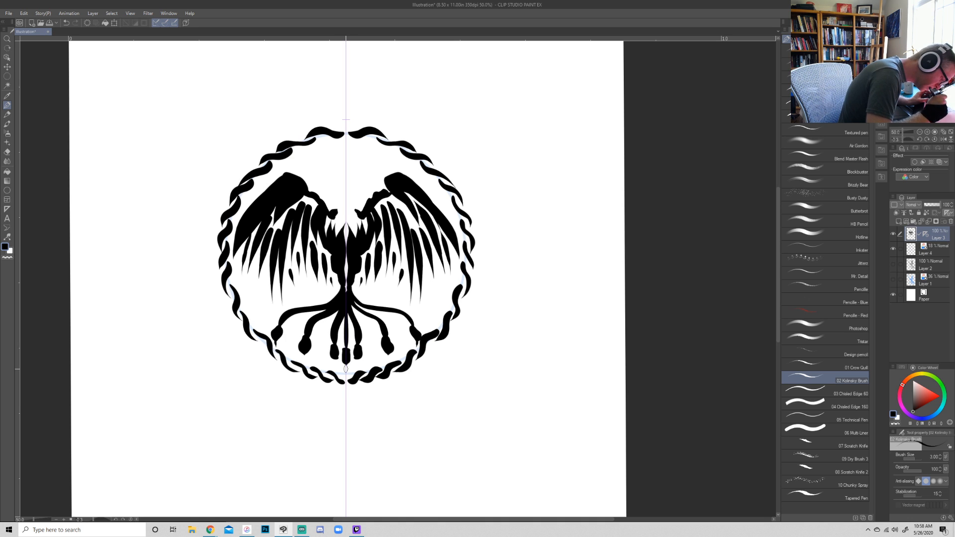
- Thicken the outer tail plumes and their junction with the bird's body using mirrored strokes
key(shift+space)
drag(531, 373, 377, 485)
drag(342, 299, 350, 251)
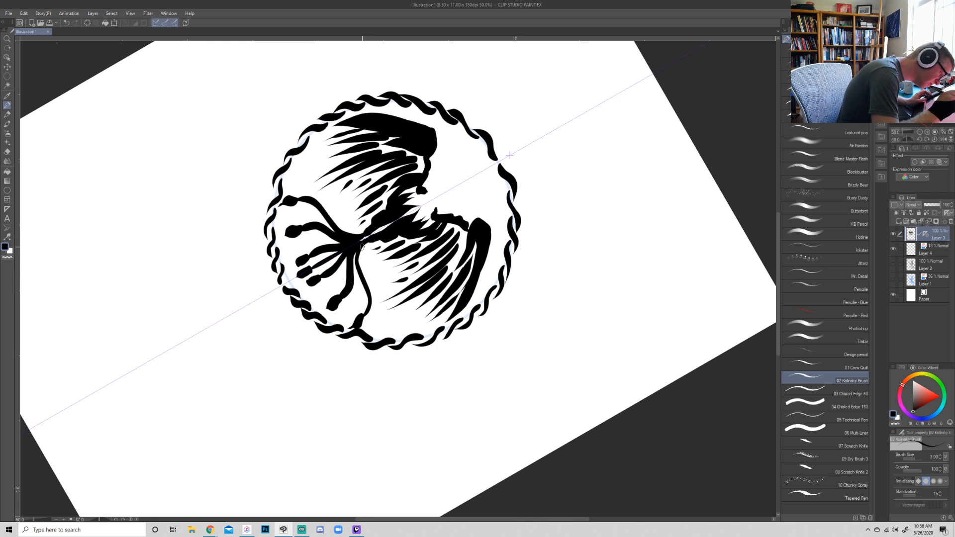
mouse_move(359, 319)
mouse_down()
mouse_move(367, 299)
mouse_move(354, 253)
mouse_up()
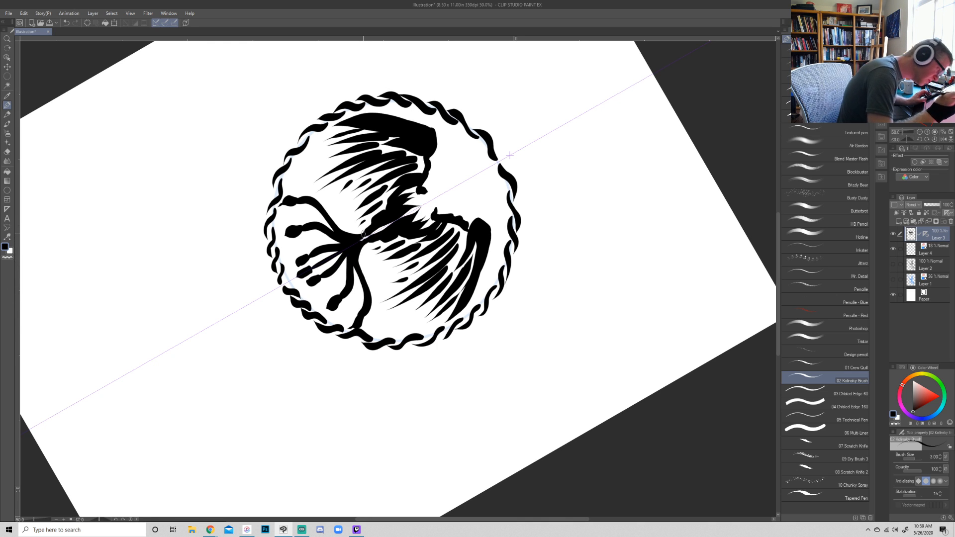
key(shift+space)
drag(609, 447, 654, 139)
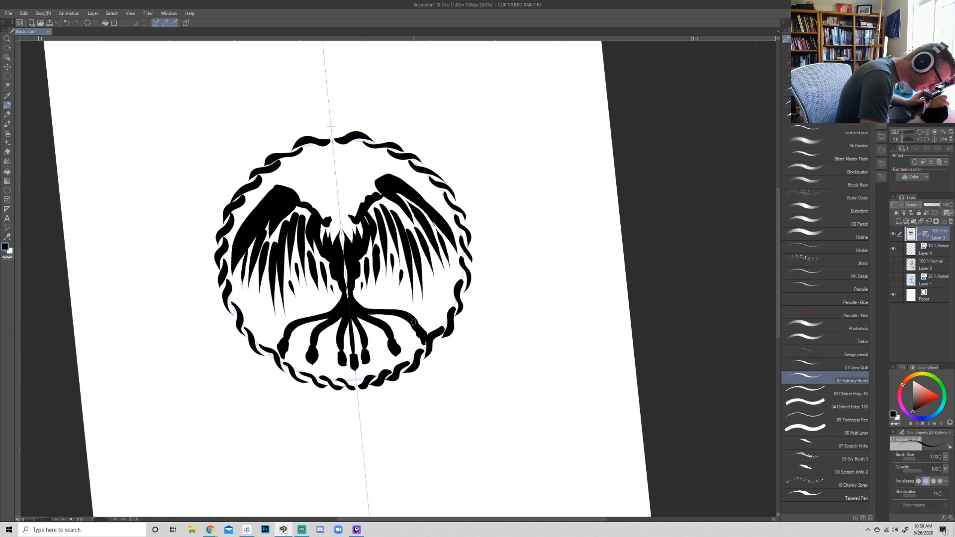
- Erase the outermost plume tips where they touch the rope border, and redraw them as bulbs clear of it
key(e)
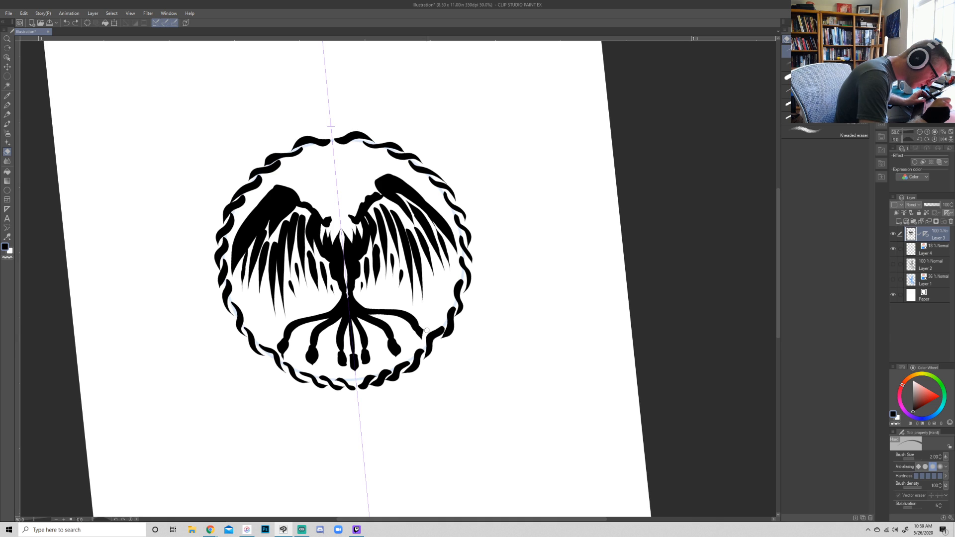
key(p)
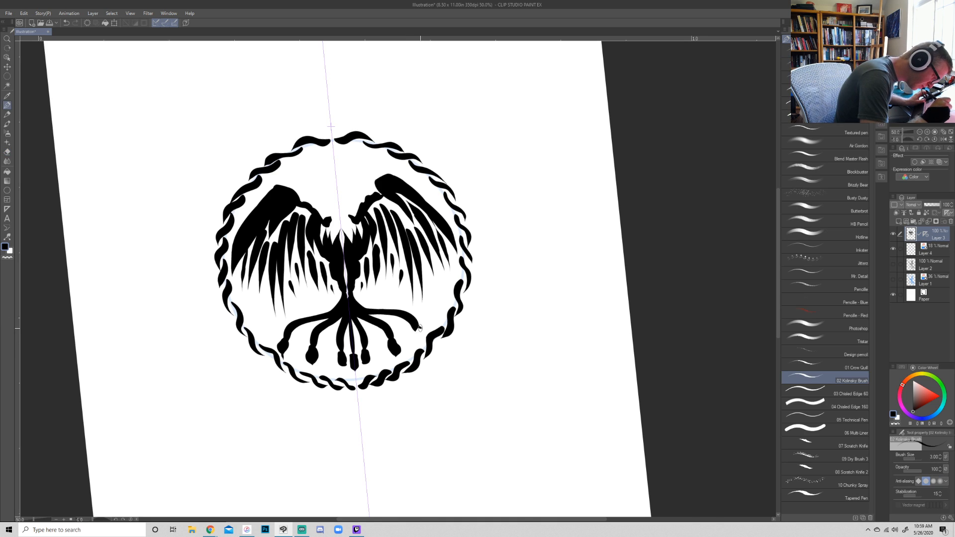
drag(414, 333, 418, 335)
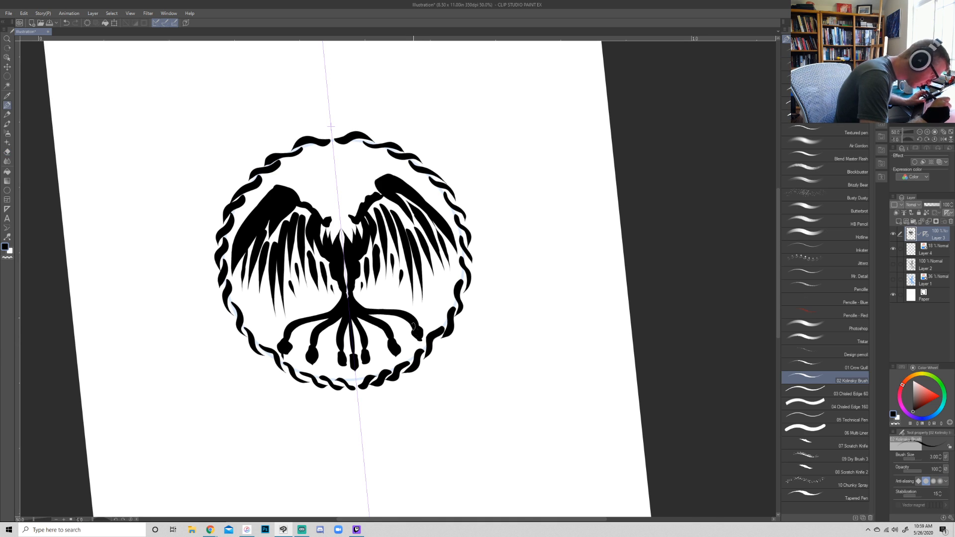
key(e)
mouse_move(293, 339)
mouse_down()
mouse_move(286, 357)
mouse_move(281, 334)
mouse_up()
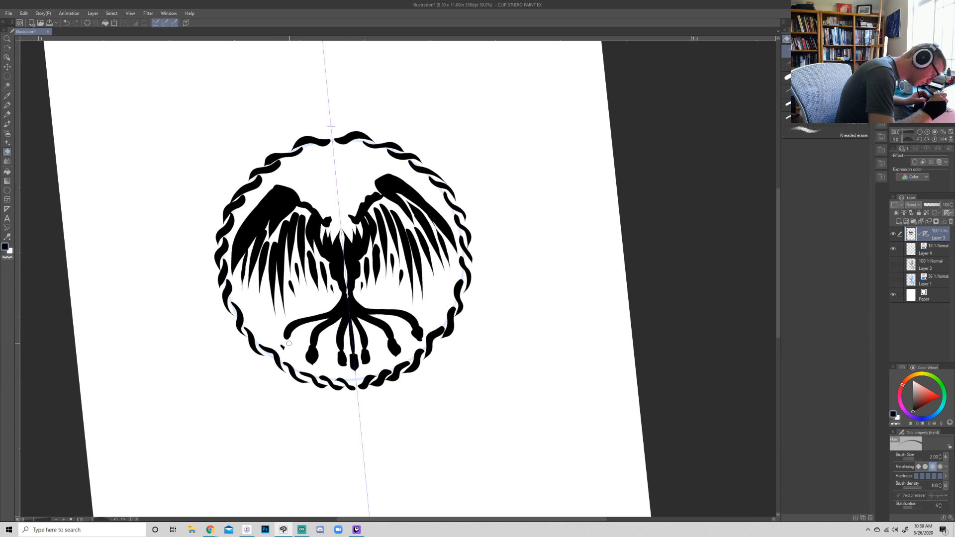
drag(411, 335, 424, 332)
key(p)
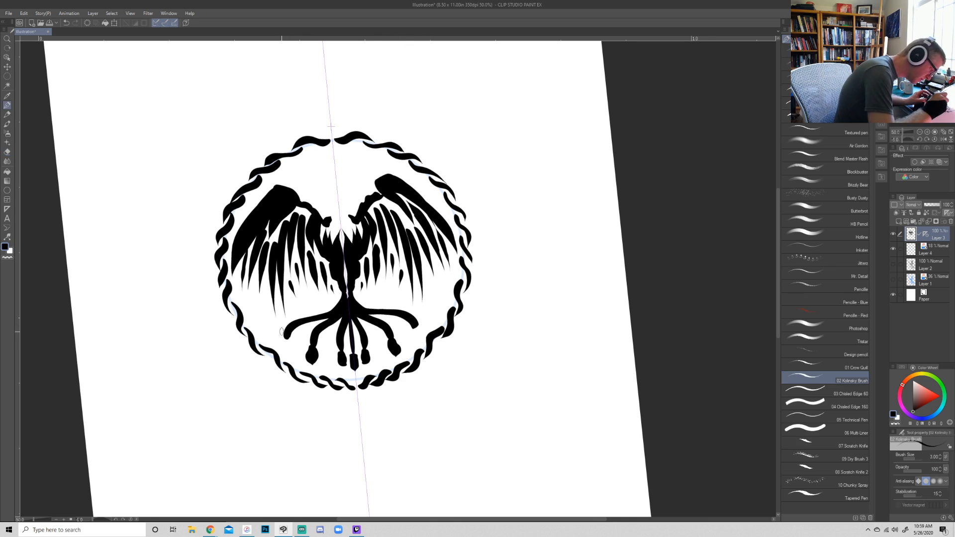
mouse_move(285, 335)
mouse_down()
mouse_move(287, 350)
mouse_move(288, 332)
mouse_up()
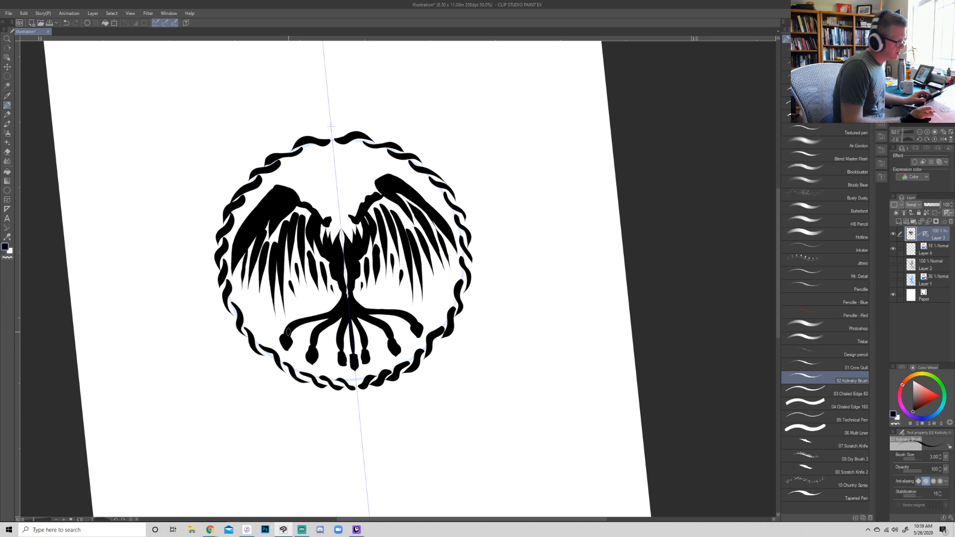
- Add mirrored feather strokes along the outer edges and tips of both wings, undoing the last stroke
drag(261, 297, 265, 314)
drag(276, 188, 245, 216)
mouse_move(274, 188)
mouse_down()
mouse_move(241, 205)
mouse_move(354, 192)
mouse_move(317, 201)
mouse_move(298, 183)
mouse_up()
key(ctrl+z)
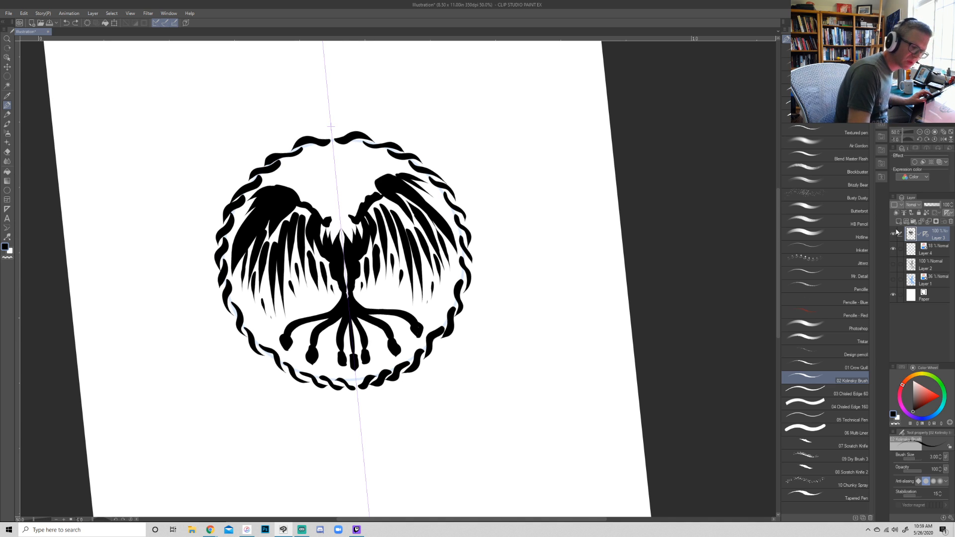
- Try a rounded, mirrored head above the bird's neck, and undo it
click(926, 236)
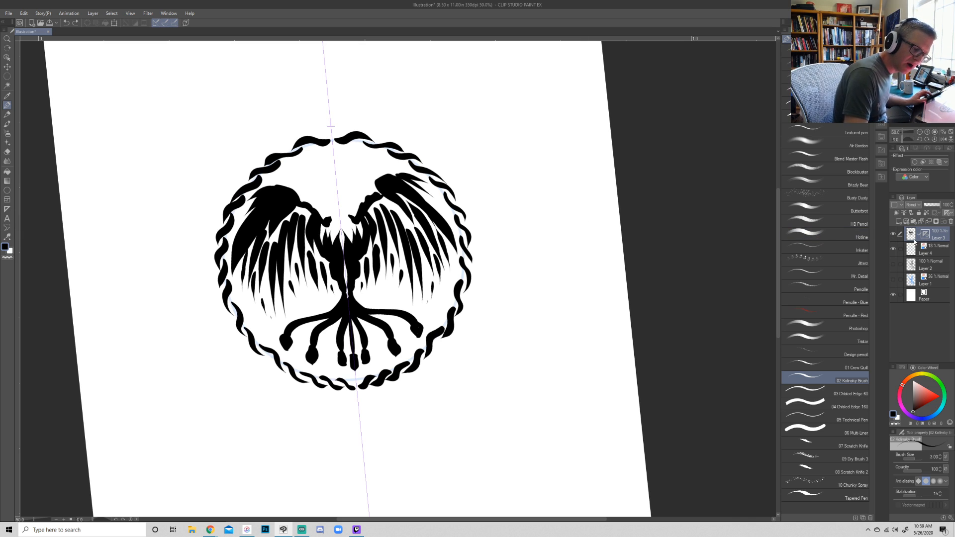
mouse_move(345, 216)
mouse_down()
mouse_move(331, 209)
mouse_move(336, 194)
mouse_move(348, 210)
mouse_move(339, 197)
mouse_move(346, 209)
mouse_move(337, 215)
mouse_up()
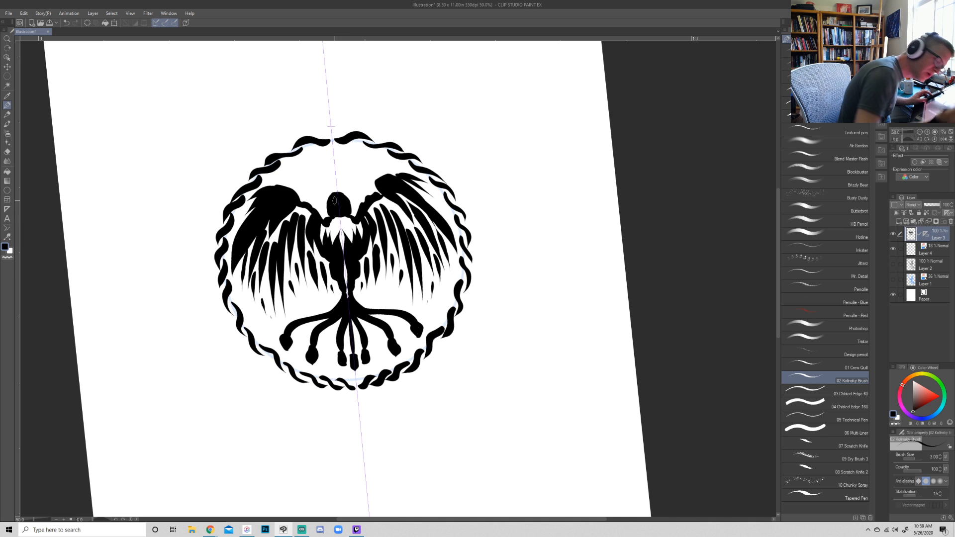
click(927, 237)
click(896, 257)
key(e)
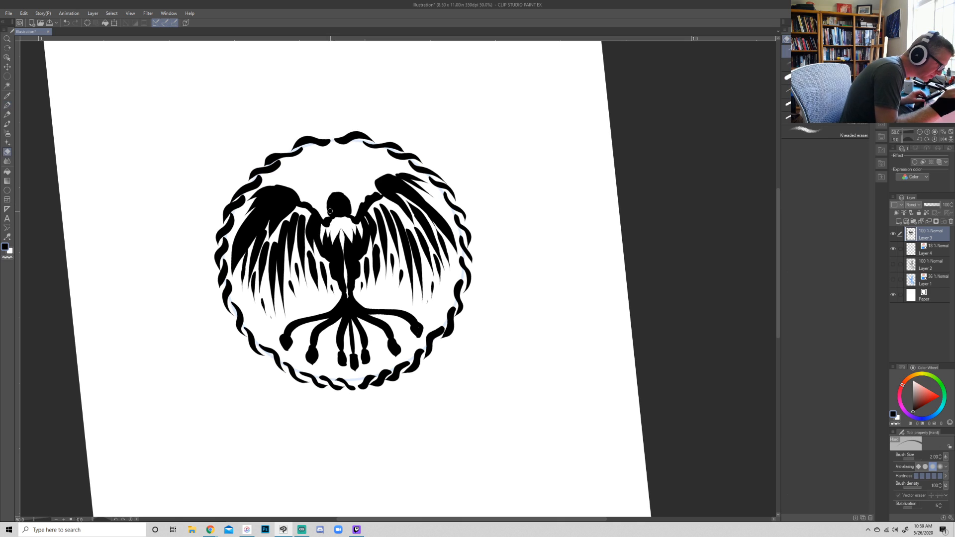
key(bracketright)
key(bracketright)
key(bracketright)
key(bracketright)
key(bracketright)
key(bracketright)
key(bracketright)
key(j)
key(ctrl+z)
key(ctrl+z)
key(ctrl+z)
key(ctrl+z)
key(ctrl+z)
key(ctrl+z)
key(ctrl+z)
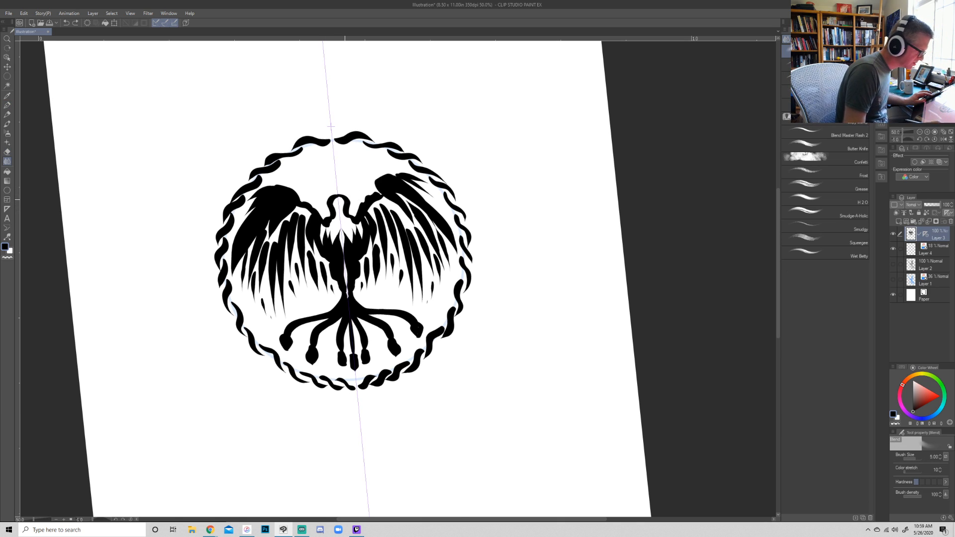
- Hide the symmetrical ruler on Layer 3, and draw the bird's left-facing profile head and spiky feathers at the tail's base
key(p)
click(926, 234)
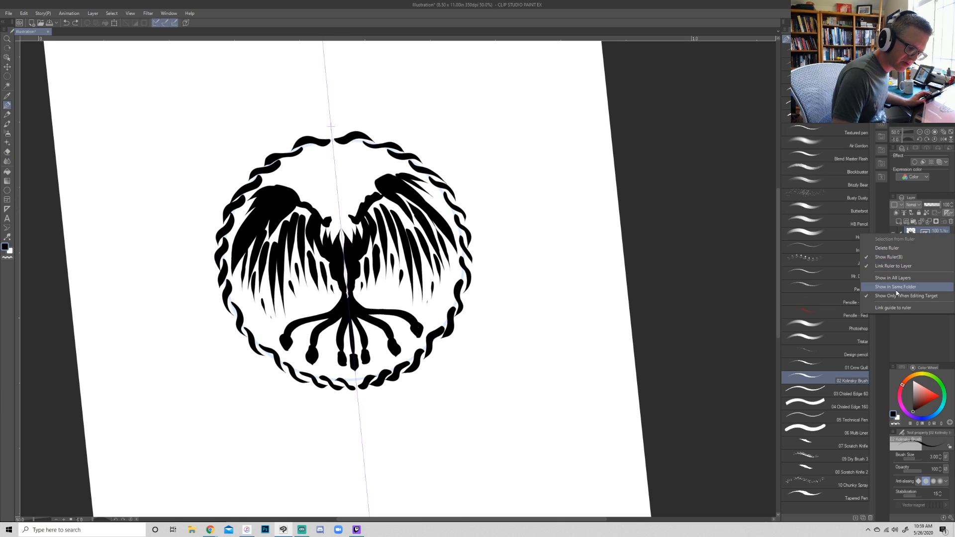
click(900, 255)
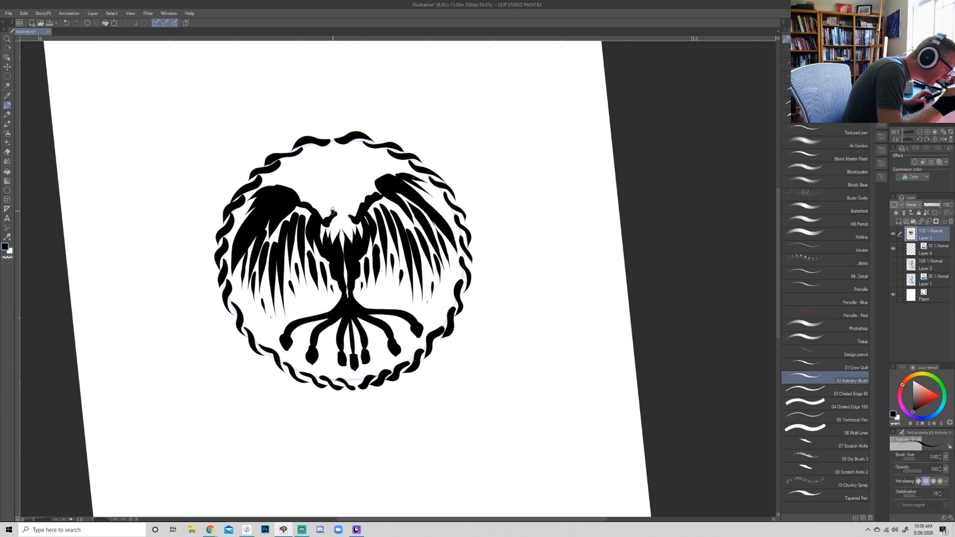
mouse_move(329, 201)
mouse_down()
mouse_move(343, 192)
mouse_move(354, 222)
mouse_move(341, 194)
mouse_move(362, 188)
mouse_move(319, 202)
mouse_move(310, 188)
mouse_move(320, 186)
mouse_move(332, 235)
mouse_move(350, 232)
mouse_up()
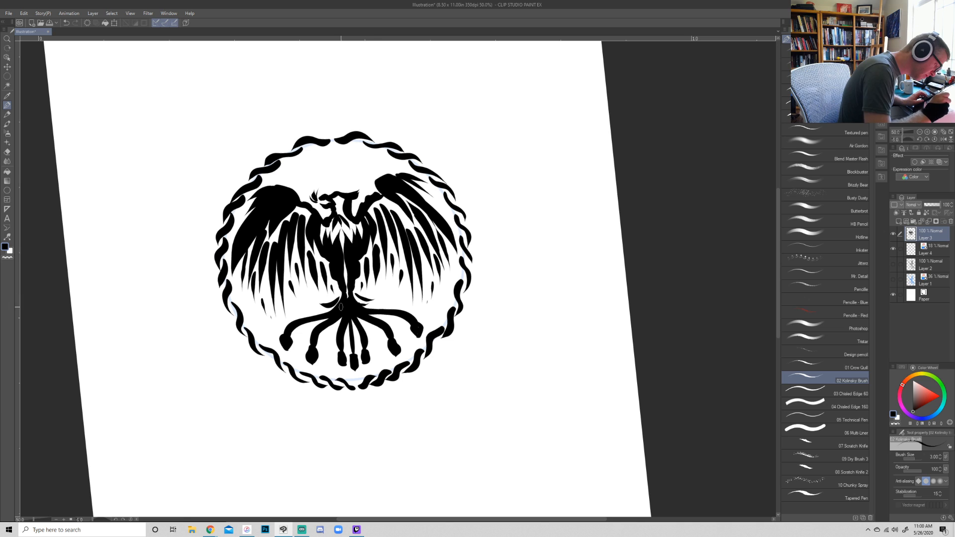
key(j)
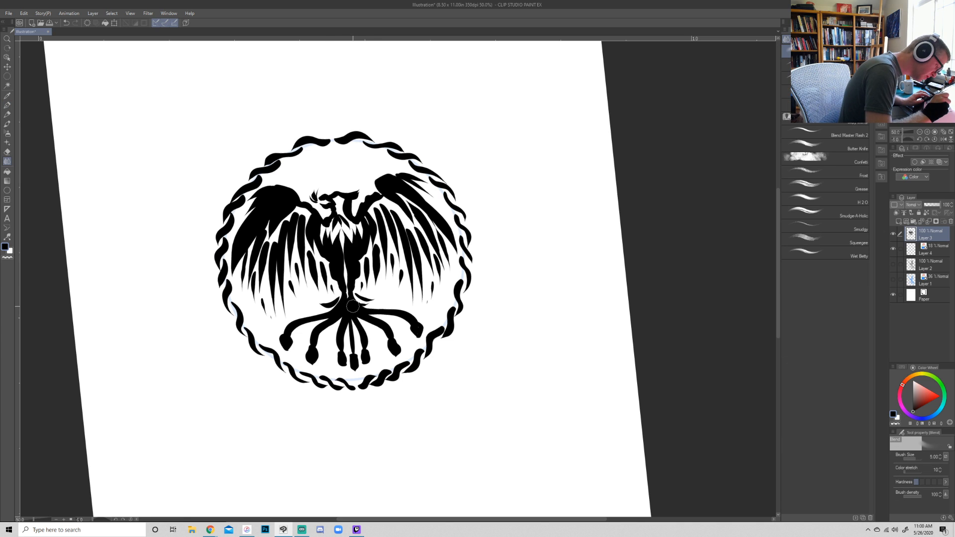
key(p)
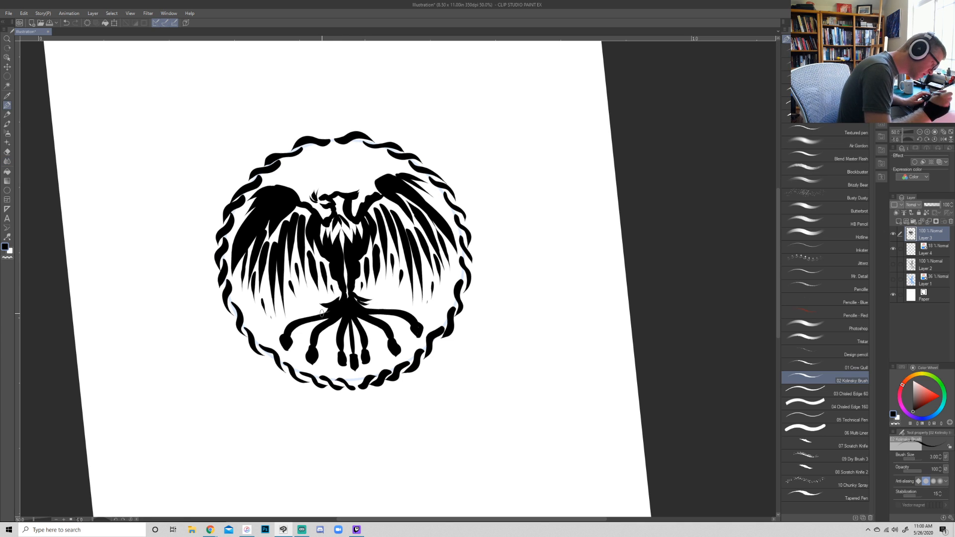
- Erase a round white spot inside each of the seven tail plume tips with the hard eraser at size 5.00
key(e)
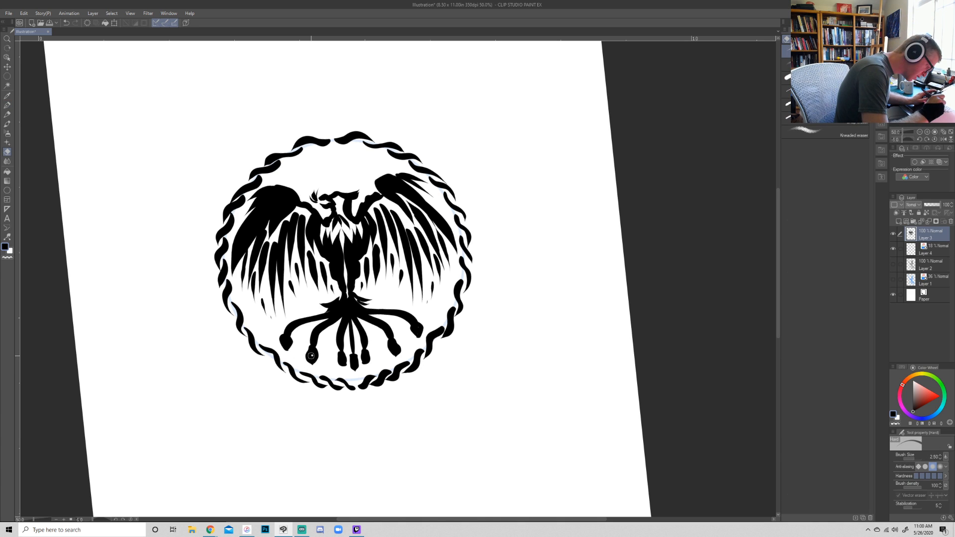
drag(290, 344, 286, 342)
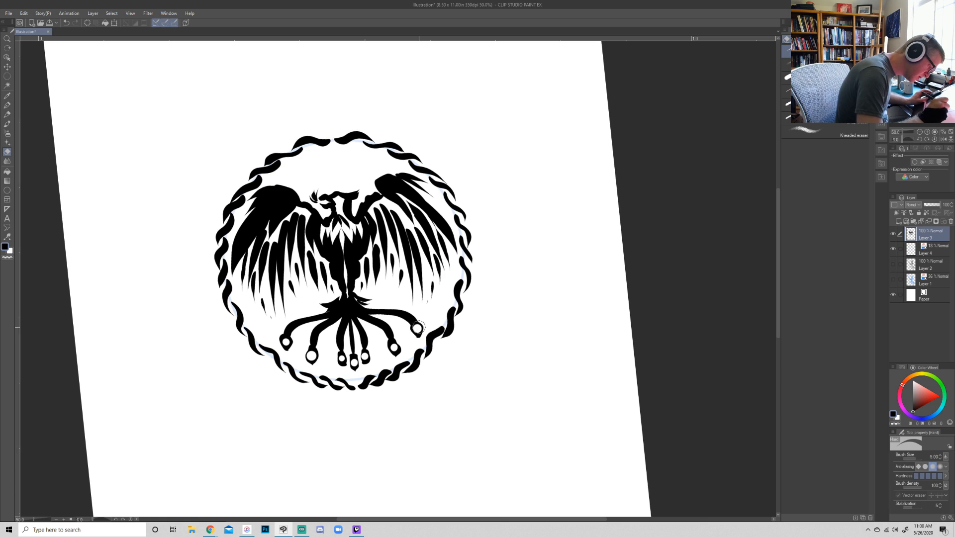
- Draw a small black ring inside the white spot of each tail plume tip with the pen at size 2.00
key(p)
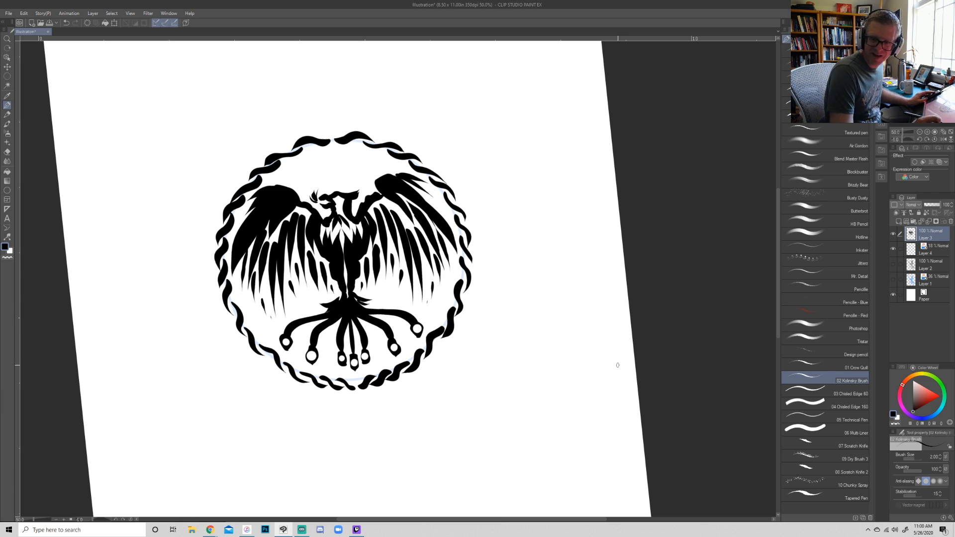
key(bracketleft)
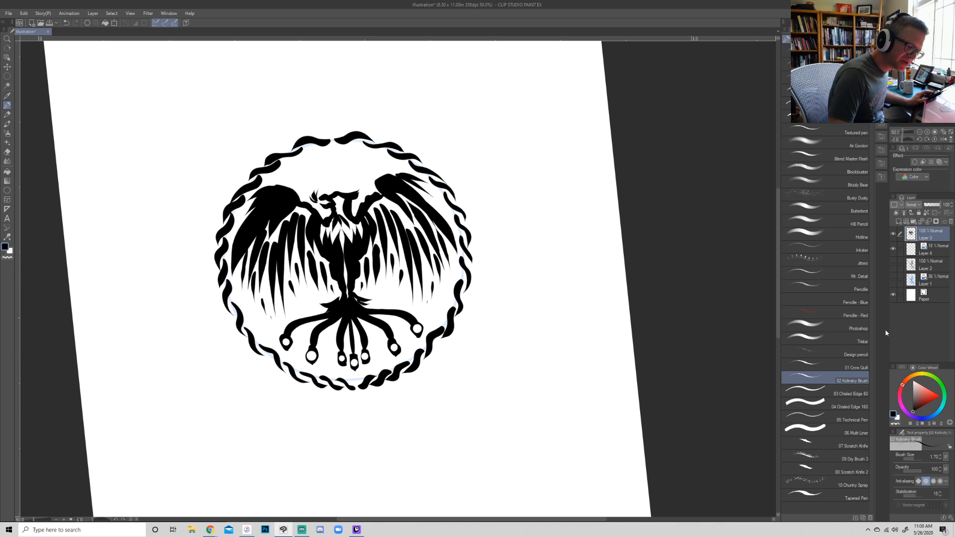
click(826, 51)
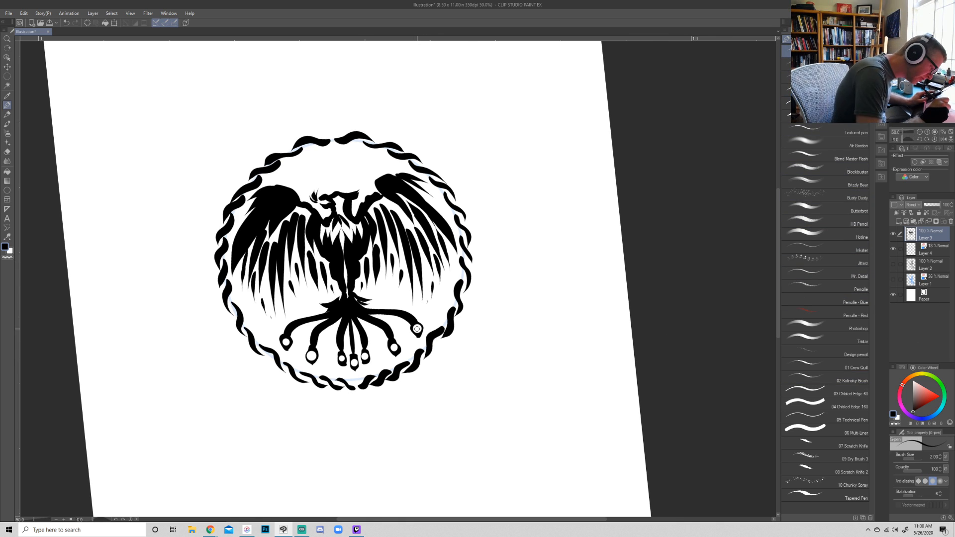
drag(417, 328, 417, 327)
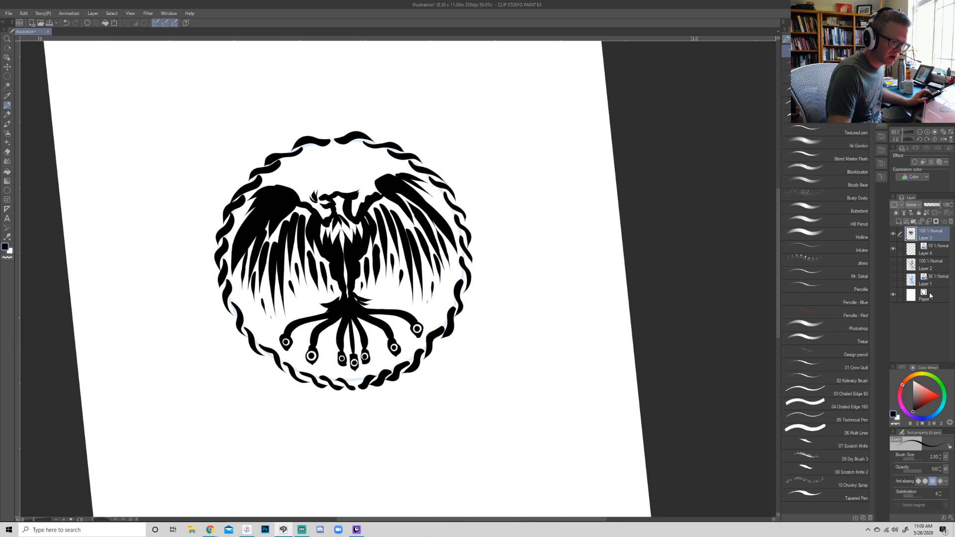
- Delete Layer 4 and show the character line art on Layer 2
click(919, 255)
click(950, 222)
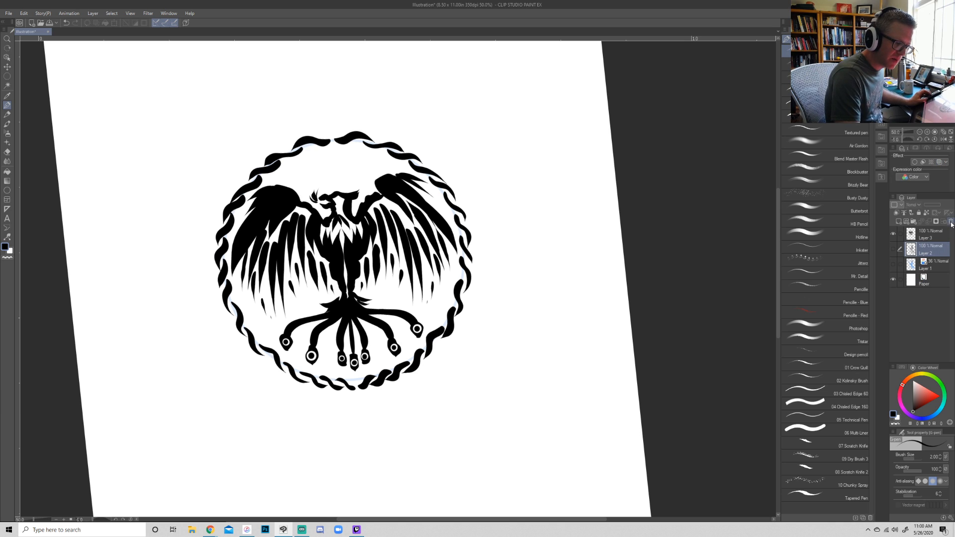
click(894, 250)
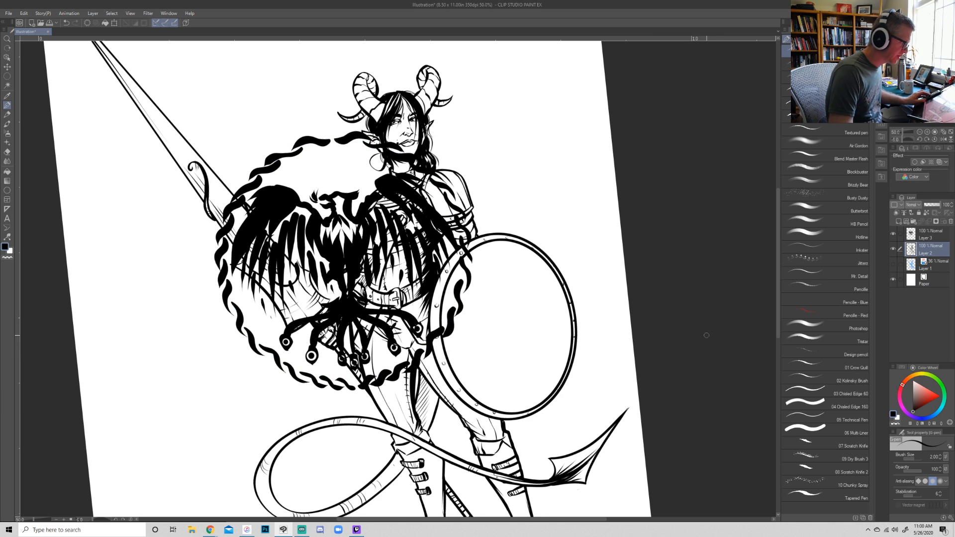
- Transform the emblem on Layer 3: shrink it to about 51%, rotate it sideways, and move it onto the character's shield
click(934, 240)
key(ctrl+t)
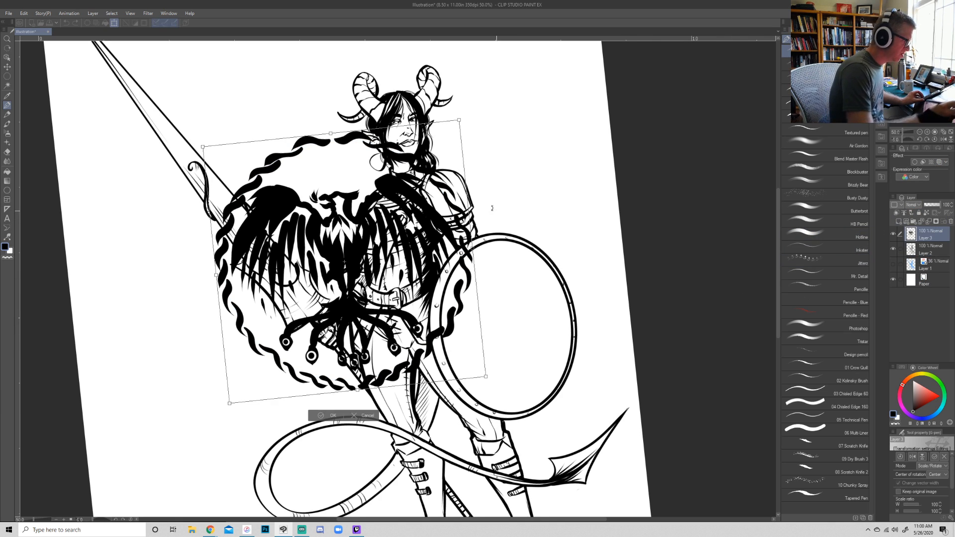
drag(459, 121, 309, 180)
drag(316, 310, 513, 335)
drag(593, 241, 561, 215)
drag(467, 220, 475, 249)
drag(502, 329, 503, 301)
drag(475, 222, 480, 242)
drag(532, 322, 536, 326)
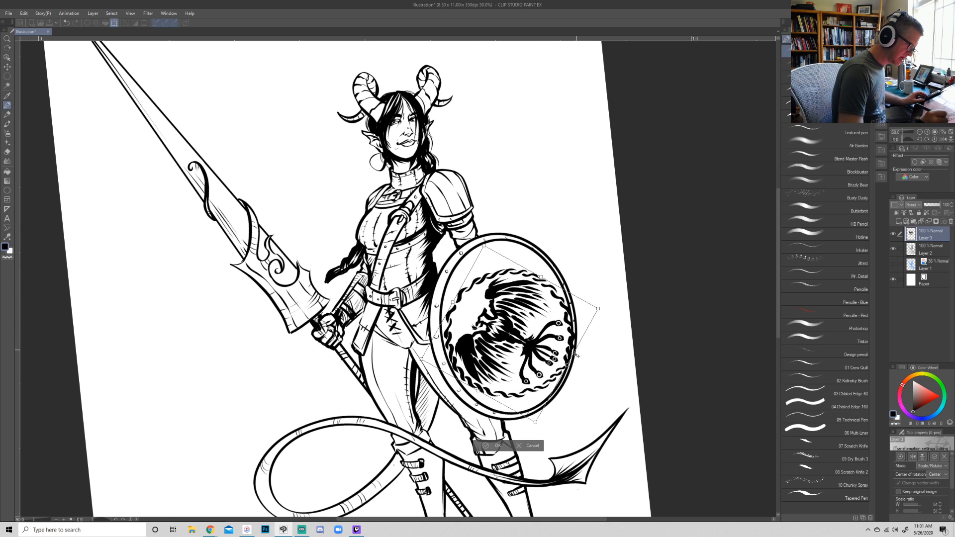
- Stretch and reposition the emblem until its rope border follows the shield's oval inner rim, and apply the transformation
drag(566, 367, 560, 362)
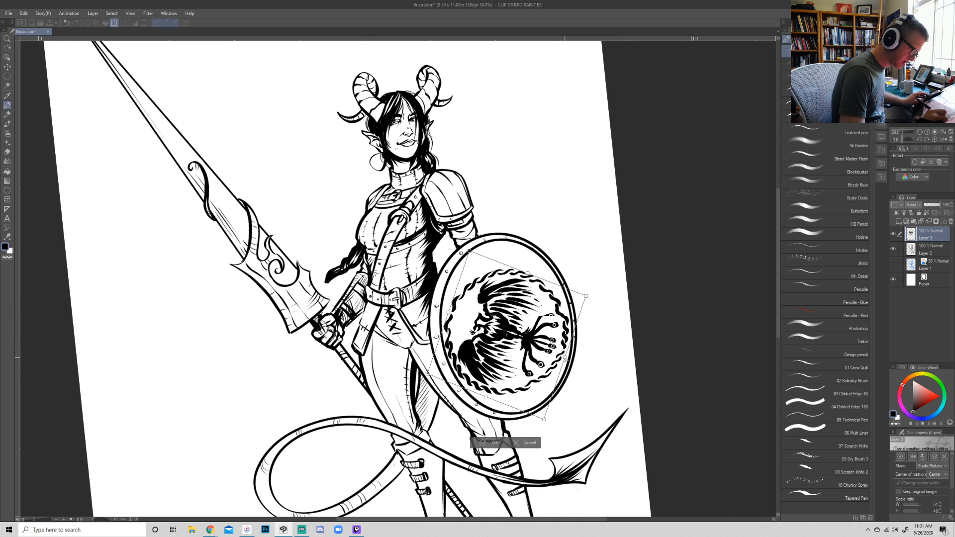
drag(565, 359, 565, 359)
drag(487, 396, 487, 401)
drag(527, 274, 527, 255)
drag(449, 305, 450, 295)
drag(586, 279, 583, 284)
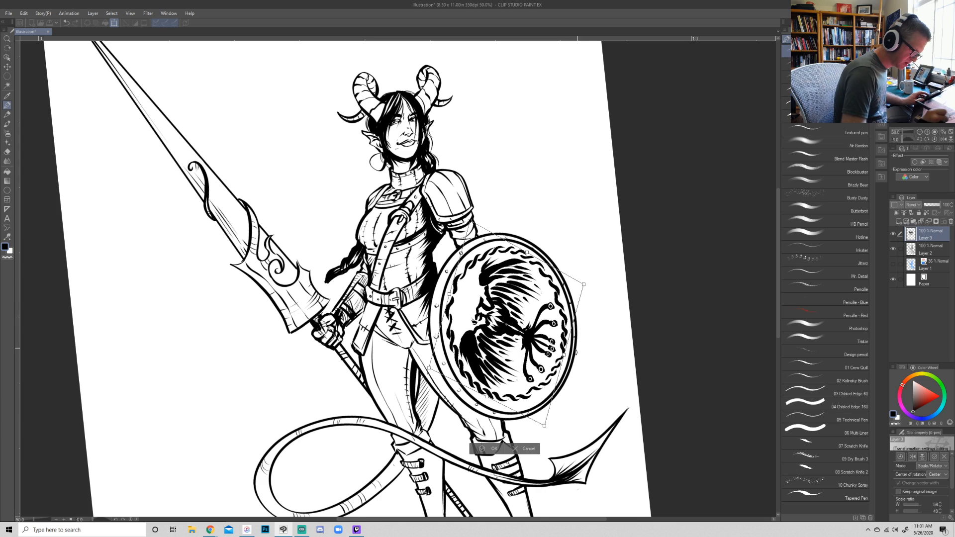
drag(563, 355, 565, 360)
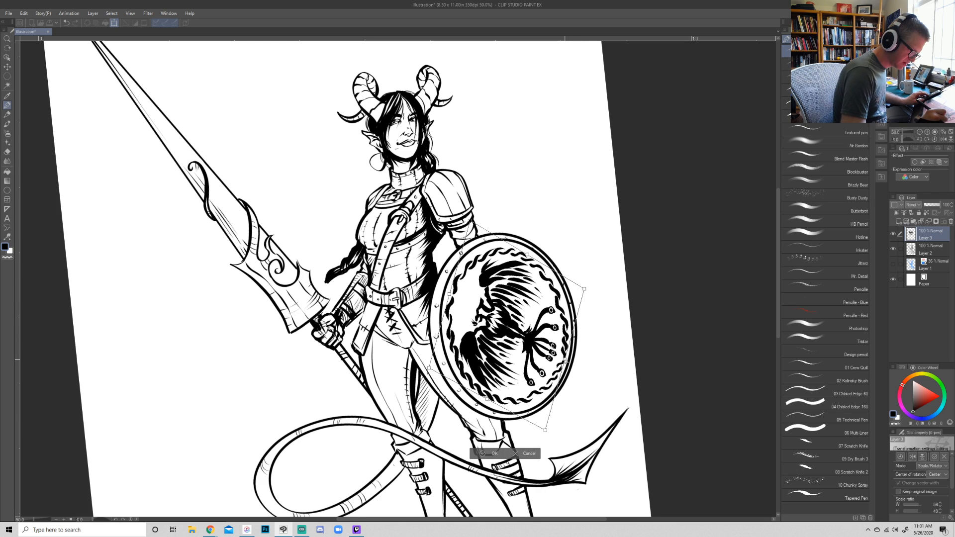
key(Return)
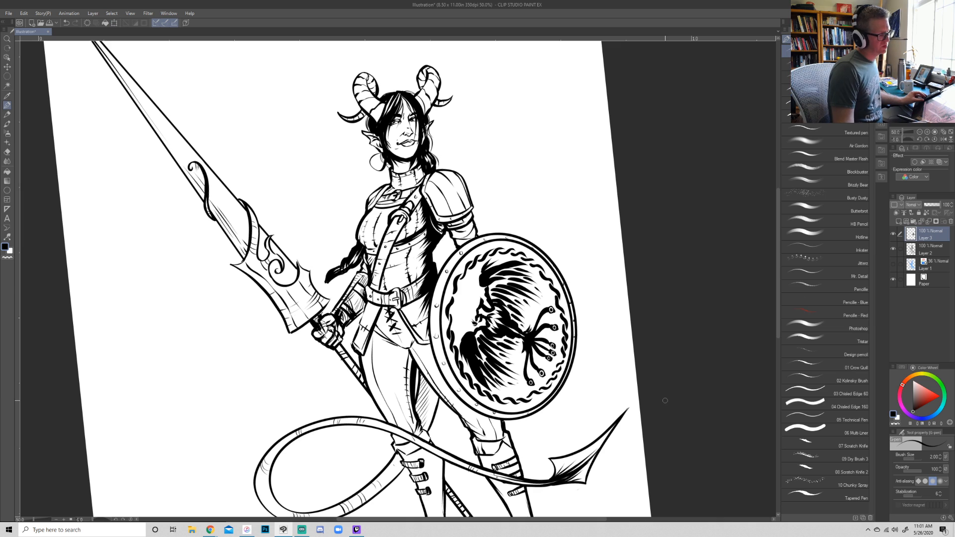
- On Layer 2, extend the character's braid beside the sword arm with the 02 Kolinsky Brush at size 1.70
click(919, 133)
key(r)
drag(693, 392, 679, 420)
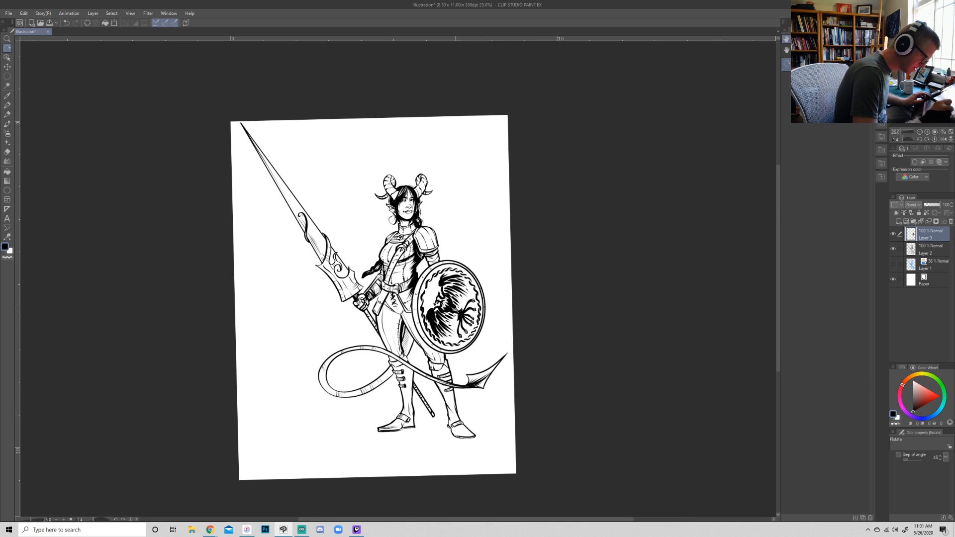
key(p)
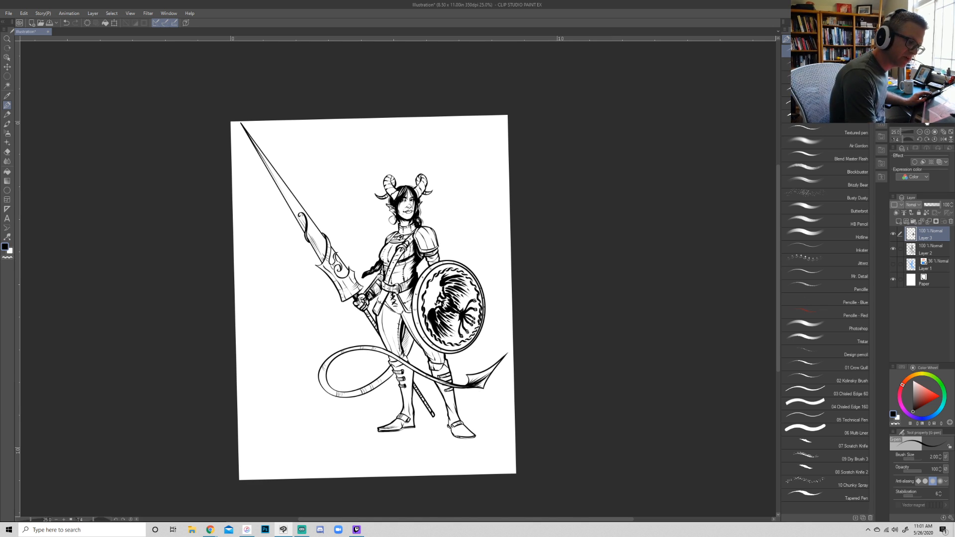
click(919, 255)
key(ctrl+plus)
key(ctrl+plus)
drag(344, 256, 385, 212)
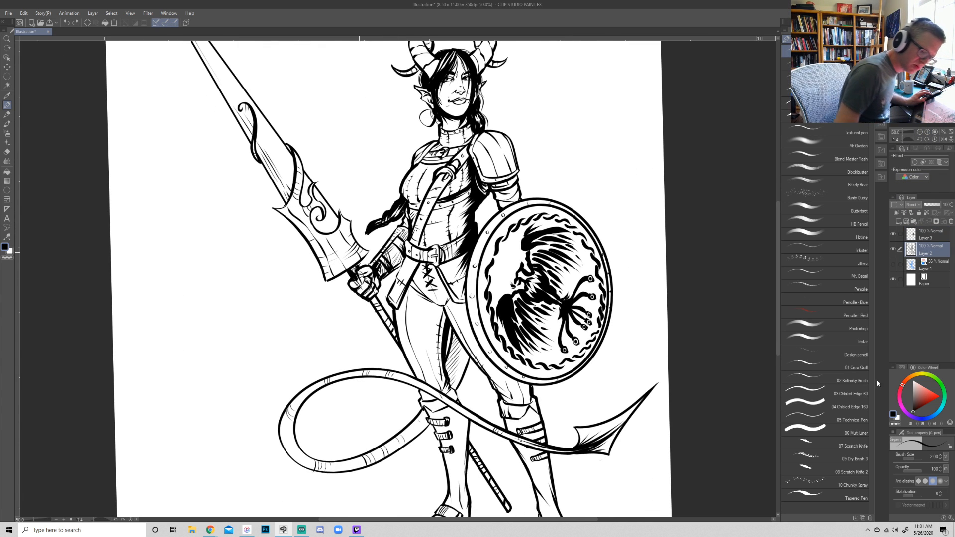
click(841, 379)
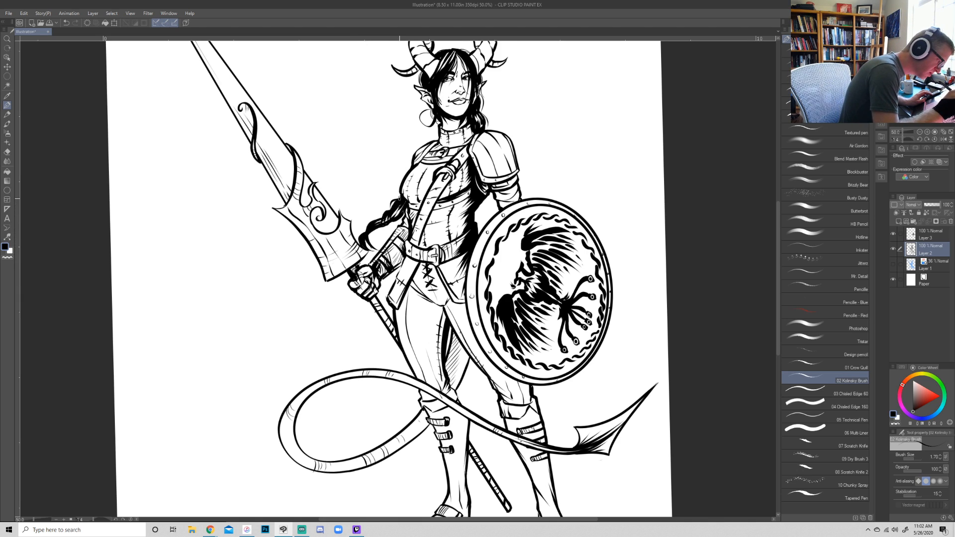
drag(371, 222, 381, 217)
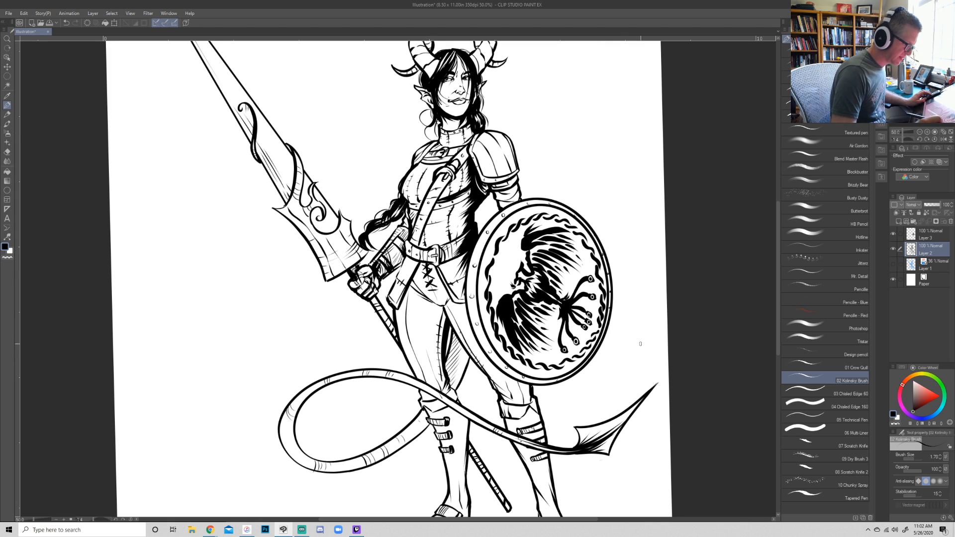
- Add fine hatching to the character's shoulder armor, collar and torso armor with the Kolinsky brush
key(ctrl+minus)
key(ctrl+minus)
key(r)
drag(657, 276, 639, 318)
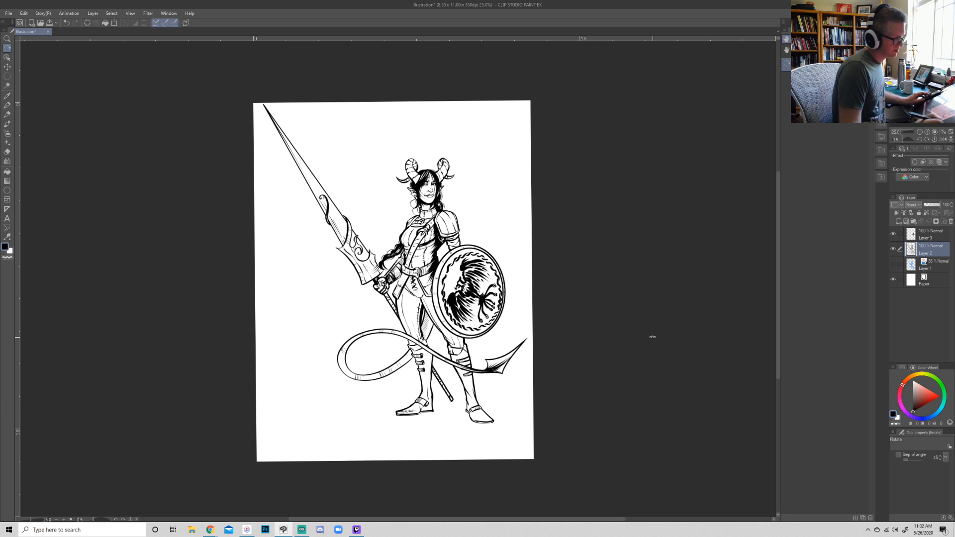
key(b)
click(928, 132)
click(928, 132)
drag(723, 199, 693, 321)
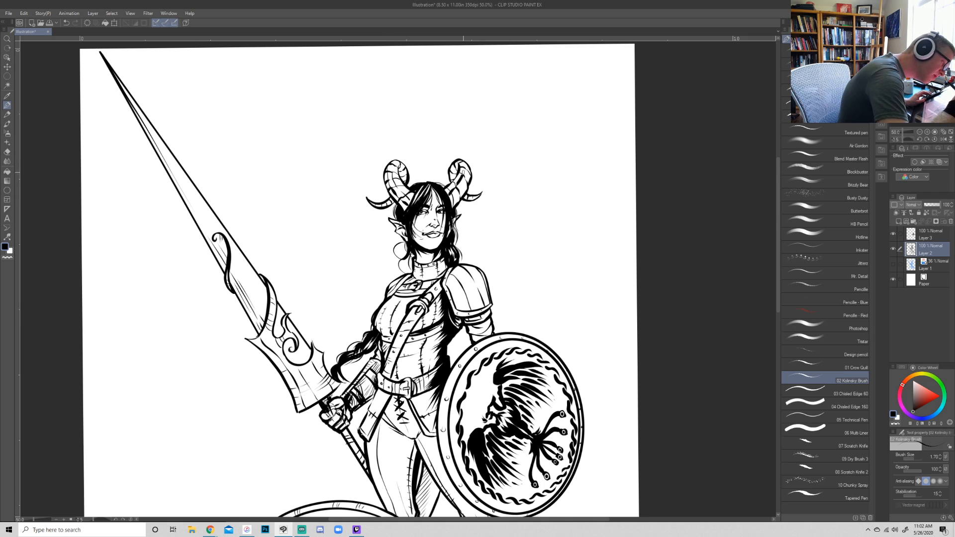
key(shift+space)
mouse_move(678, 327)
mouse_down()
mouse_move(684, 335)
mouse_move(671, 310)
mouse_up()
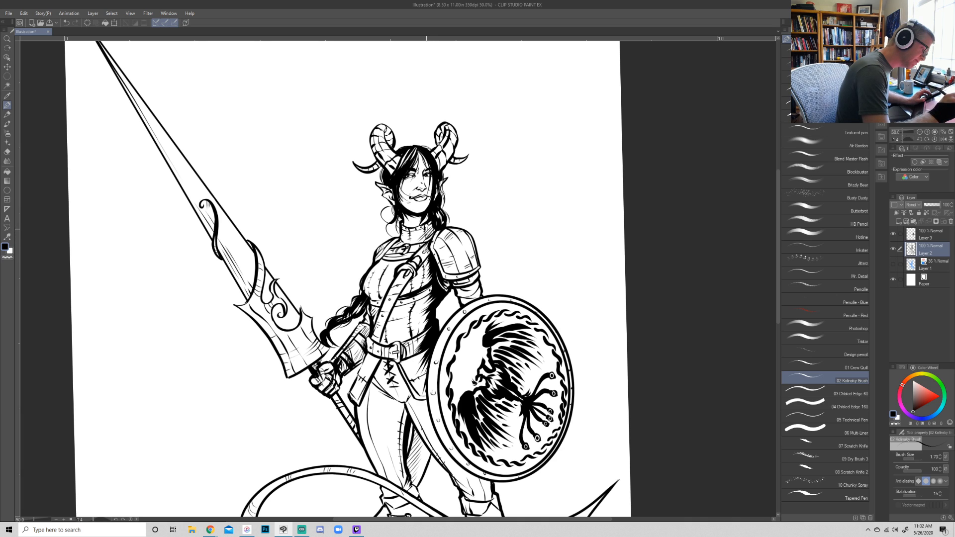
drag(678, 388, 665, 400)
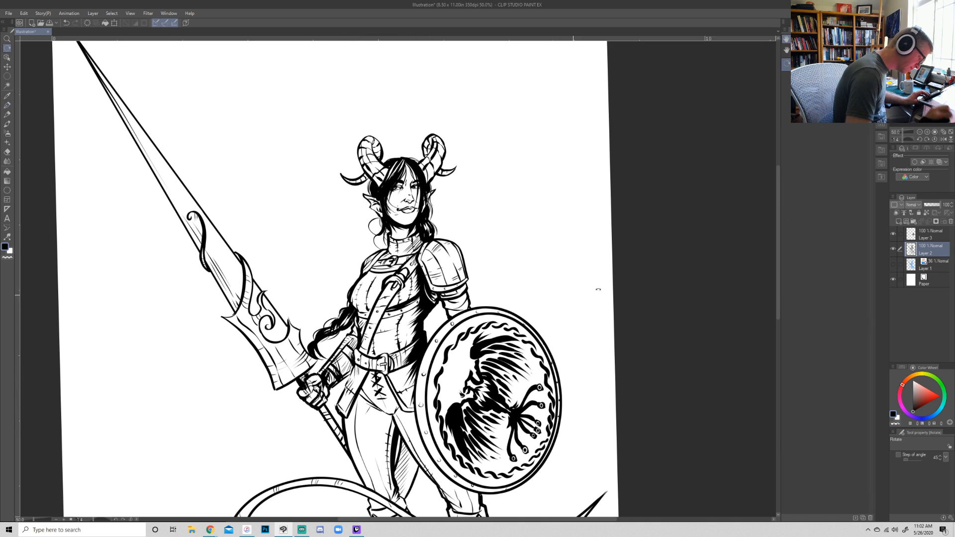
- Ink dark shadows below the belt and along the tops of the thighs on Layer 2
drag(580, 292, 474, 445)
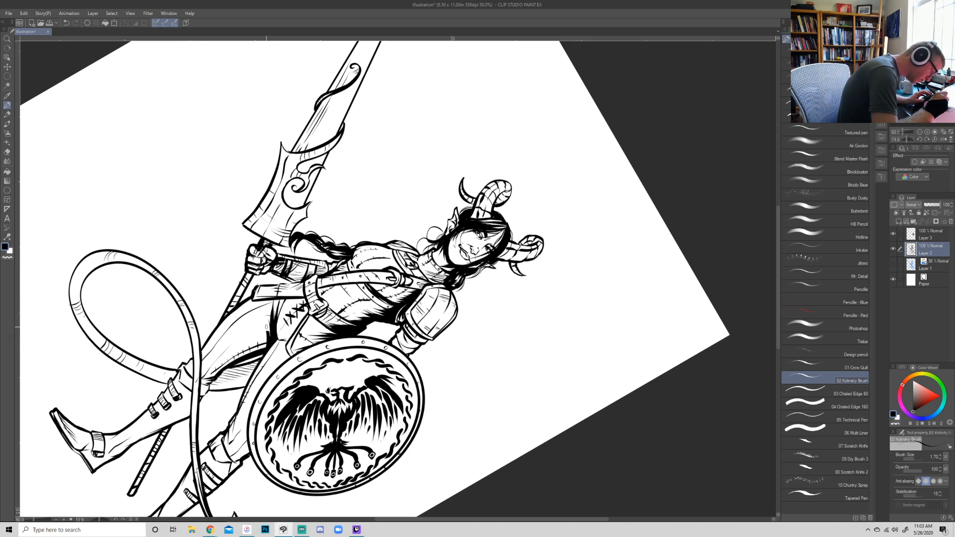
mouse_move(617, 409)
mouse_down()
mouse_move(635, 366)
mouse_move(636, 176)
mouse_up()
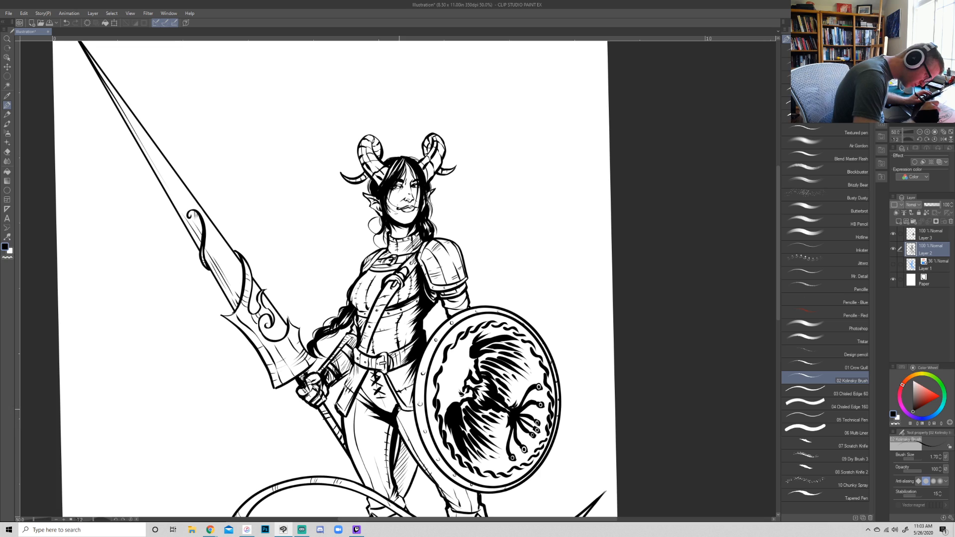
key(e)
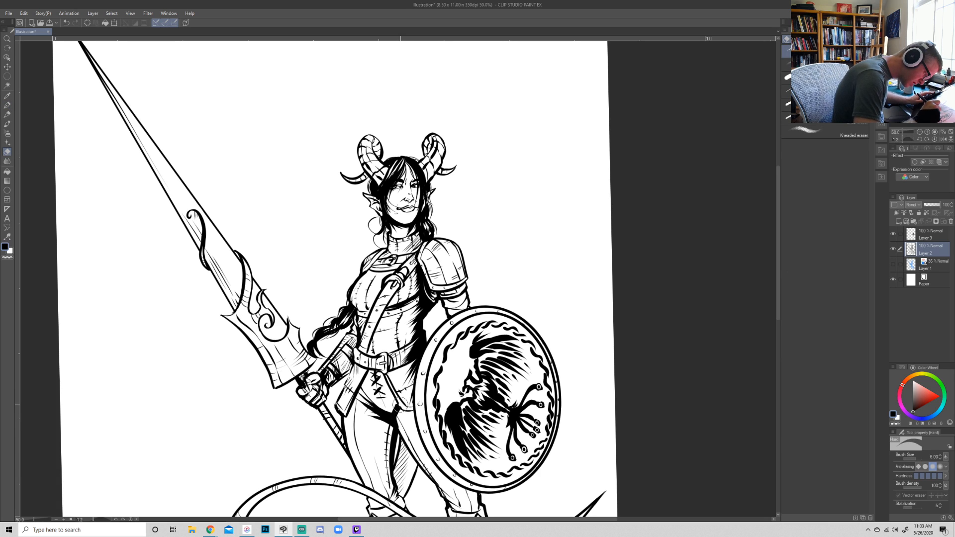
key(p)
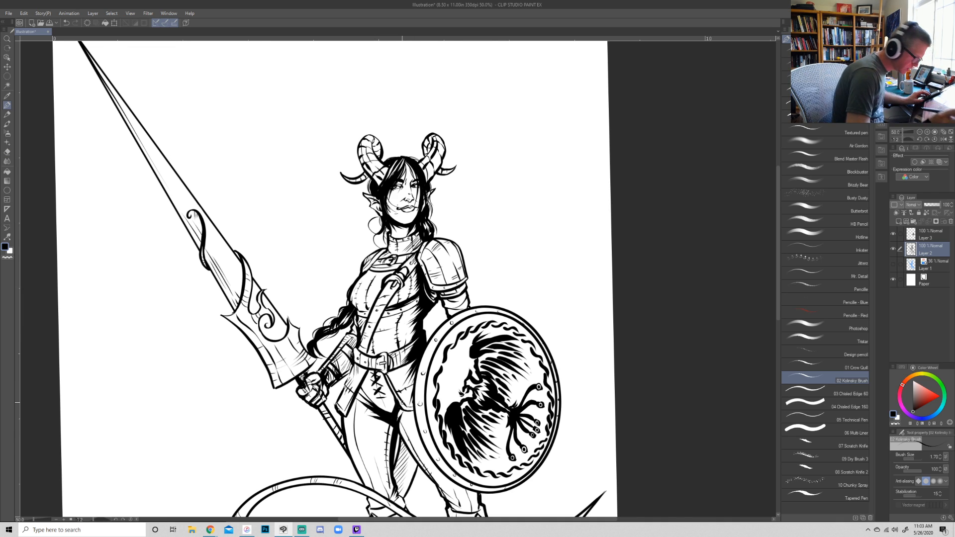
click(920, 131)
key(r)
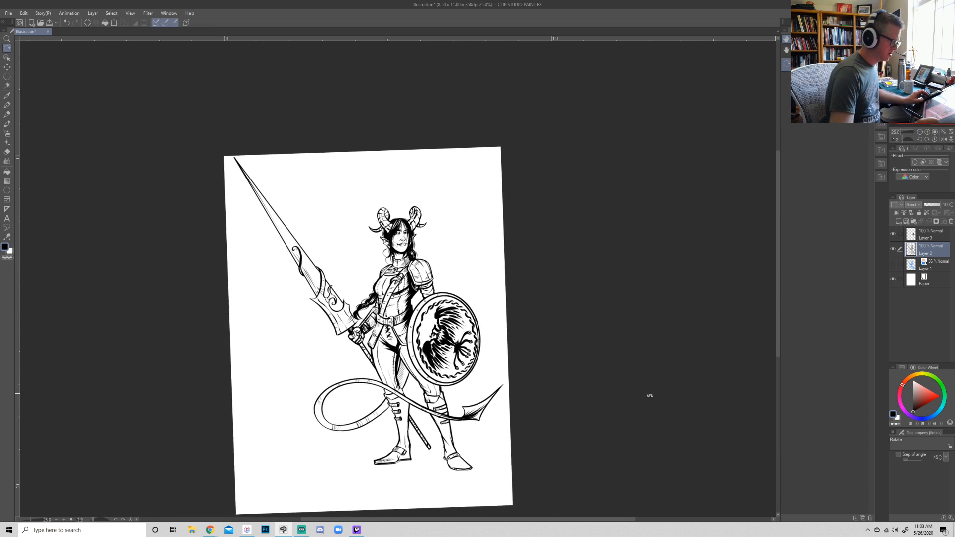
drag(680, 404, 689, 401)
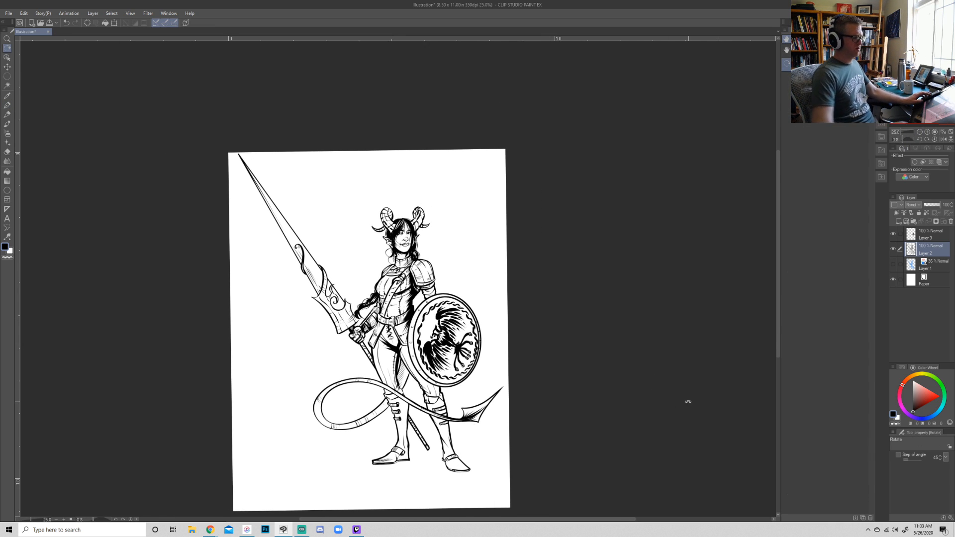
- Create a new raster layer between the Layer 2 line art and the Layer 1 sketch
key(p)
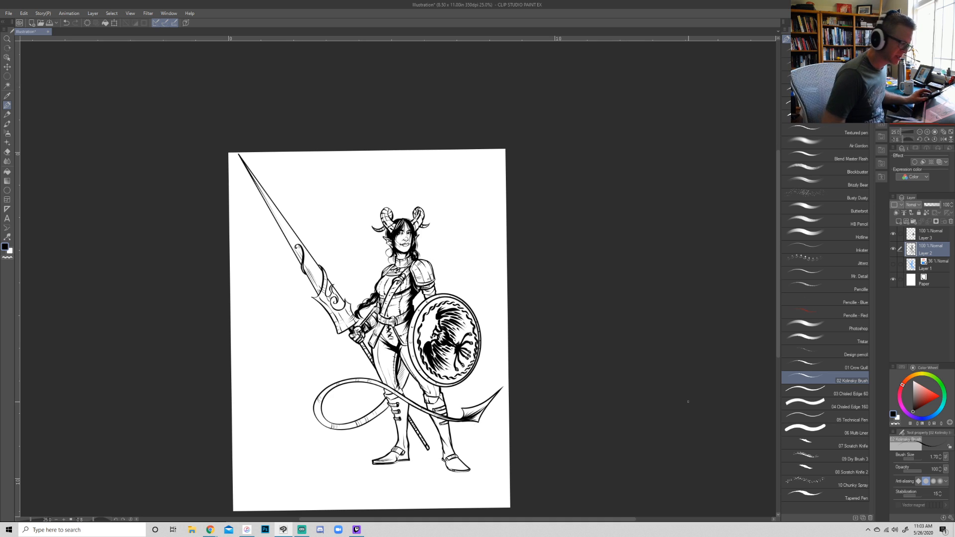
click(929, 238)
click(930, 264)
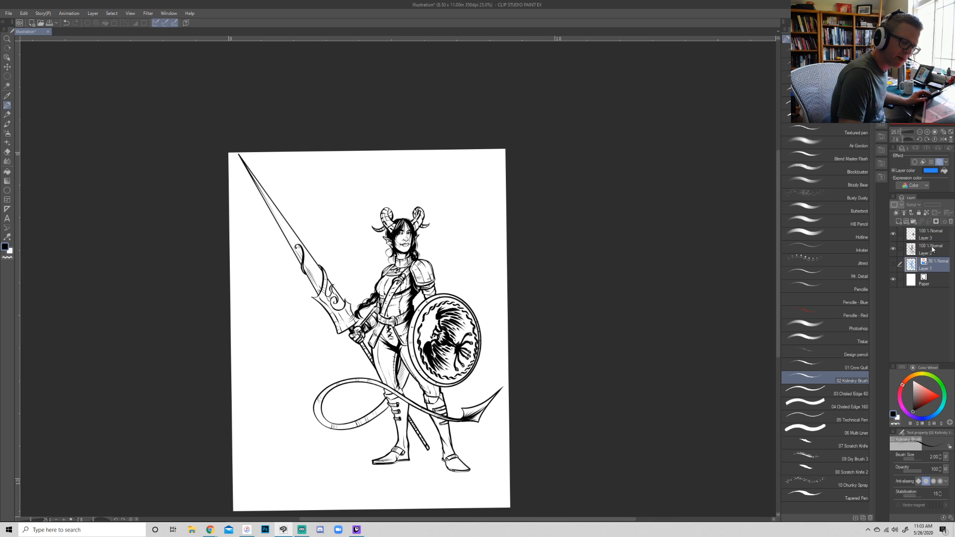
click(929, 237)
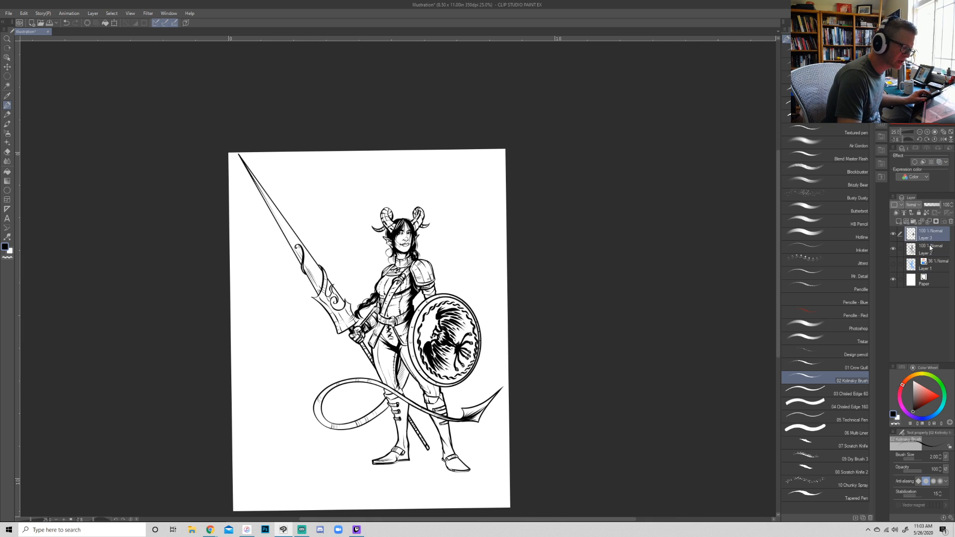
click(929, 264)
click(898, 221)
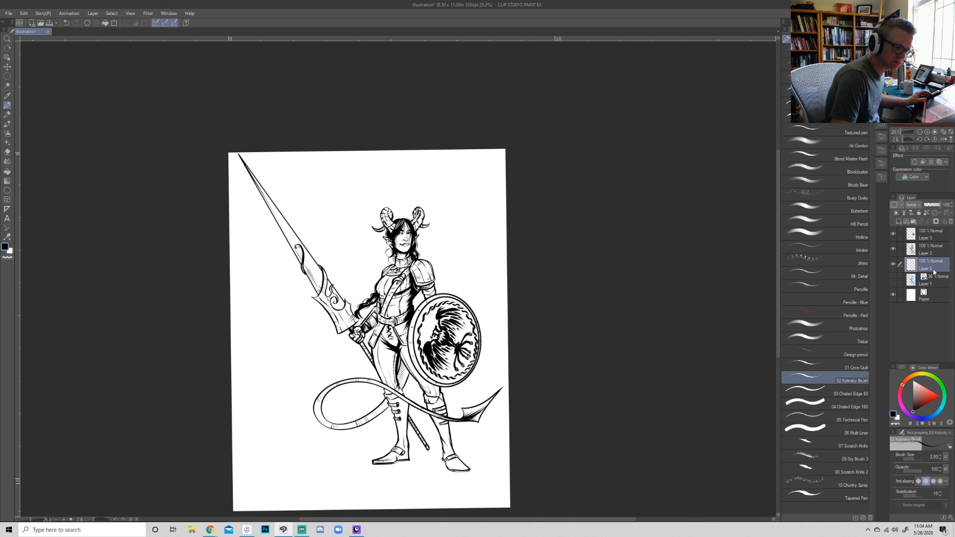
- On Layer 4, paint the character's face, neck and ears flat teal with the G-pen at size 2.00
click(826, 51)
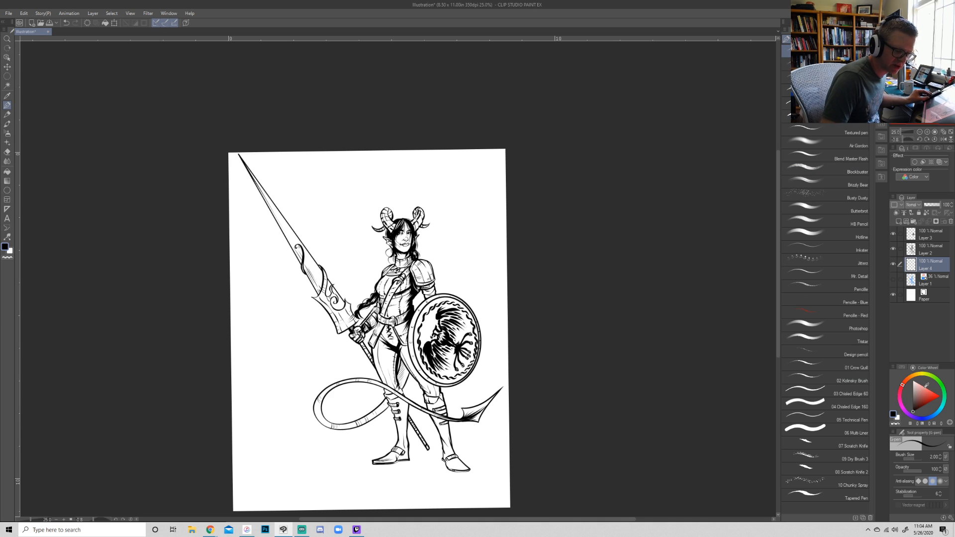
mouse_move(943, 417)
mouse_down()
mouse_move(948, 404)
mouse_move(931, 395)
mouse_up()
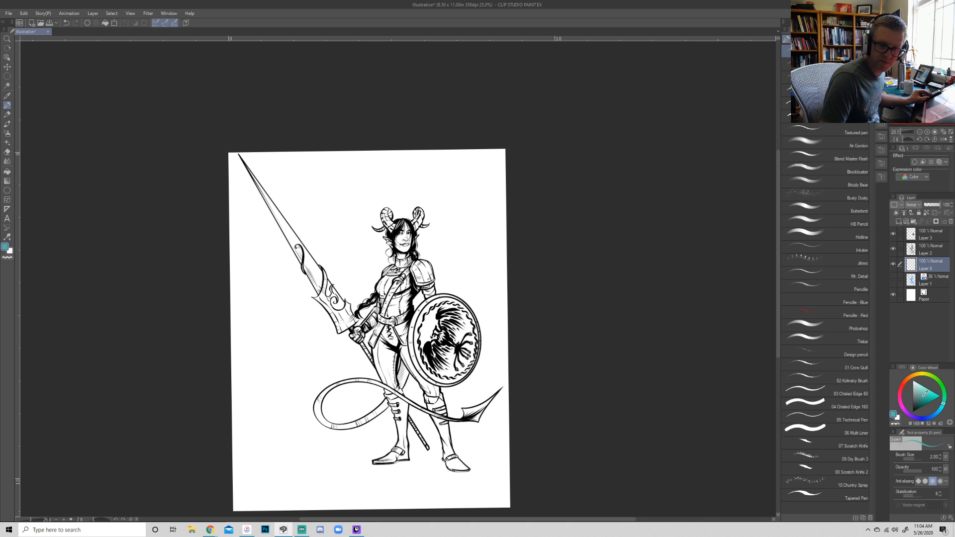
click(926, 132)
click(927, 132)
click(927, 133)
drag(927, 74, 929, 72)
mouse_move(384, 358)
mouse_down()
mouse_move(382, 388)
mouse_move(393, 372)
mouse_up()
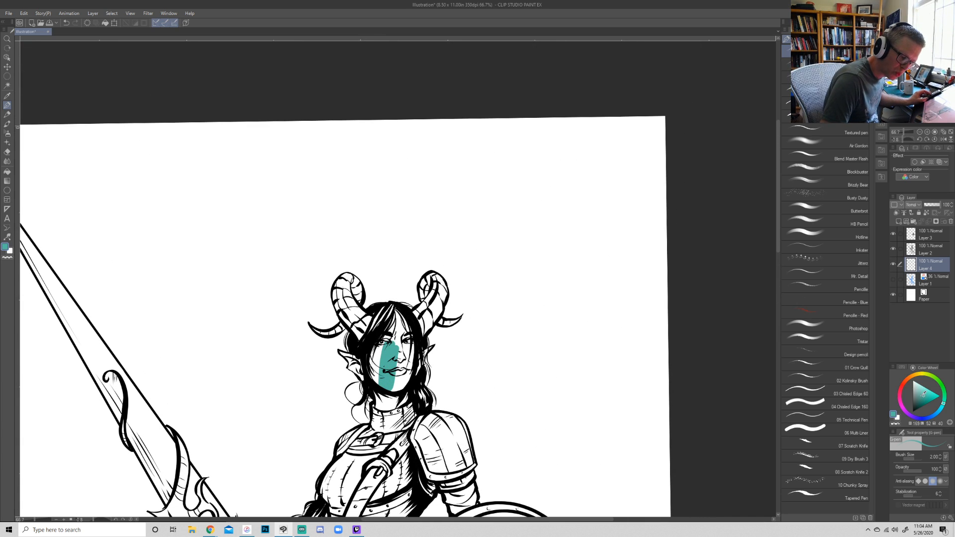
drag(387, 391, 393, 339)
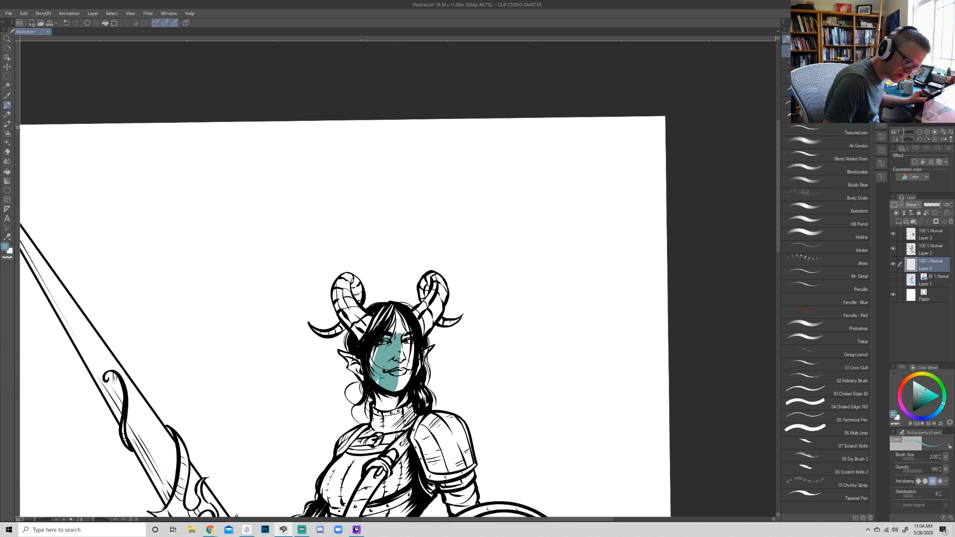
mouse_move(398, 343)
mouse_down()
mouse_move(400, 331)
mouse_move(391, 371)
mouse_move(370, 361)
mouse_move(394, 319)
mouse_move(411, 371)
mouse_move(405, 346)
mouse_up()
mouse_move(399, 391)
mouse_down()
mouse_move(403, 404)
mouse_move(420, 364)
mouse_up()
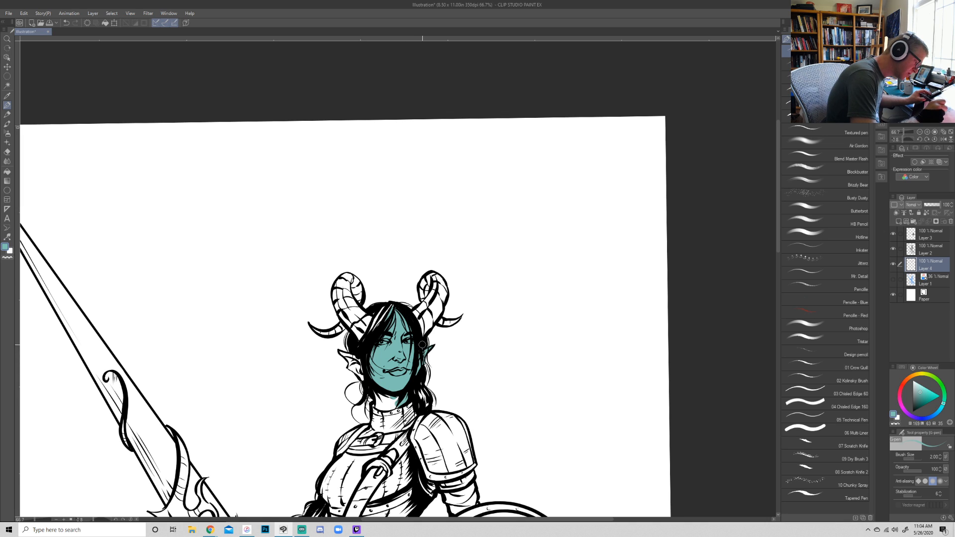
mouse_move(398, 393)
mouse_down()
mouse_move(396, 405)
mouse_move(377, 396)
mouse_move(392, 391)
mouse_move(344, 354)
mouse_move(355, 361)
mouse_up()
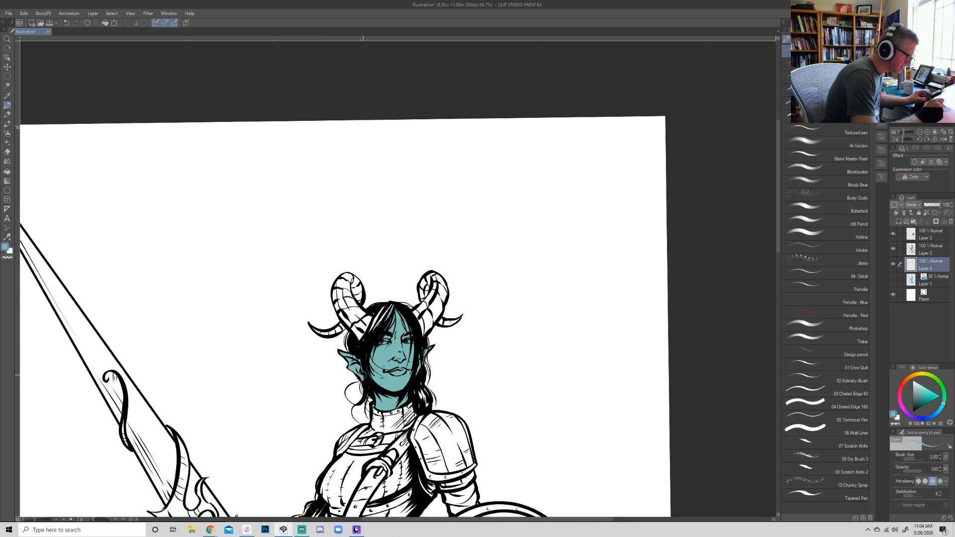
- Color the highlights in the character's hair and long braid with a darker teal
mouse_move(505, 442)
mouse_down()
mouse_move(509, 324)
mouse_move(466, 327)
mouse_move(462, 336)
mouse_up()
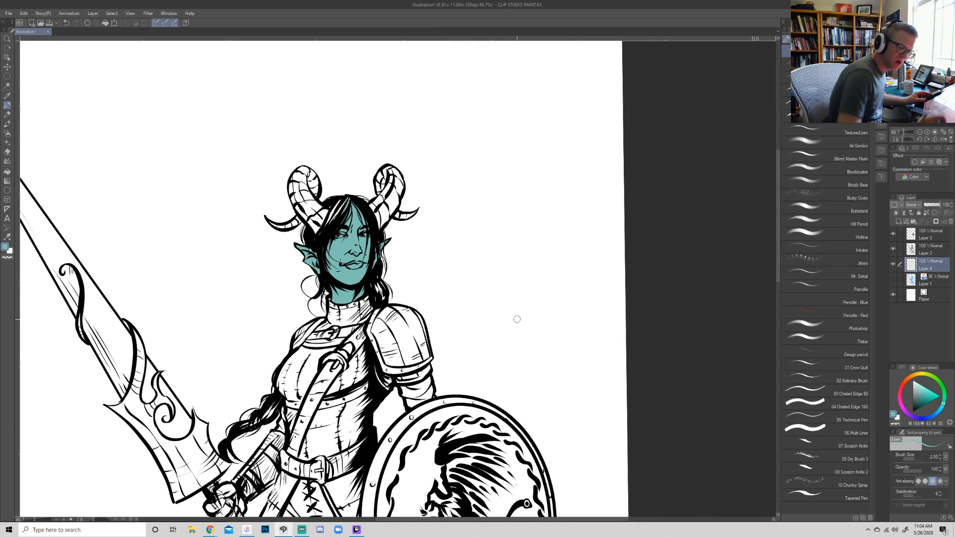
click(921, 394)
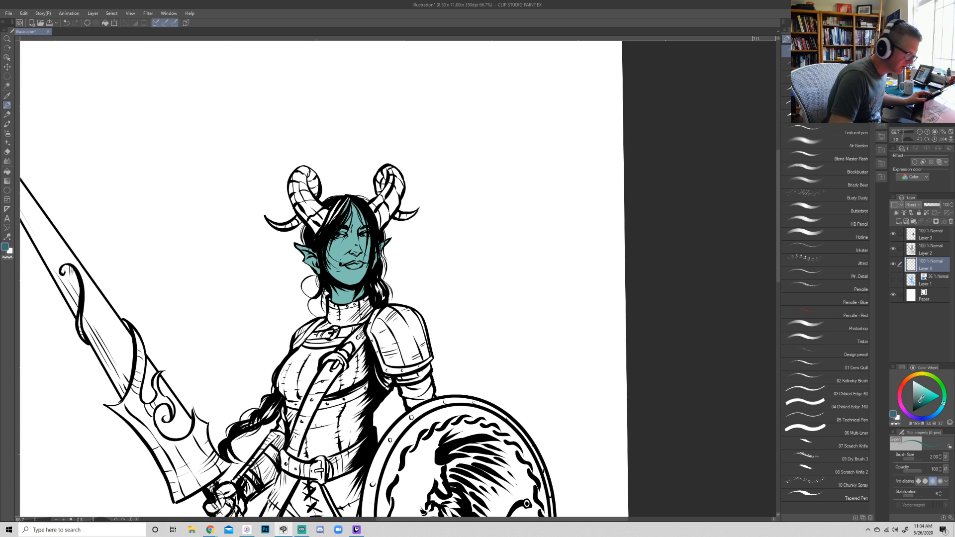
mouse_move(381, 294)
mouse_down()
mouse_move(376, 279)
mouse_move(380, 299)
mouse_up()
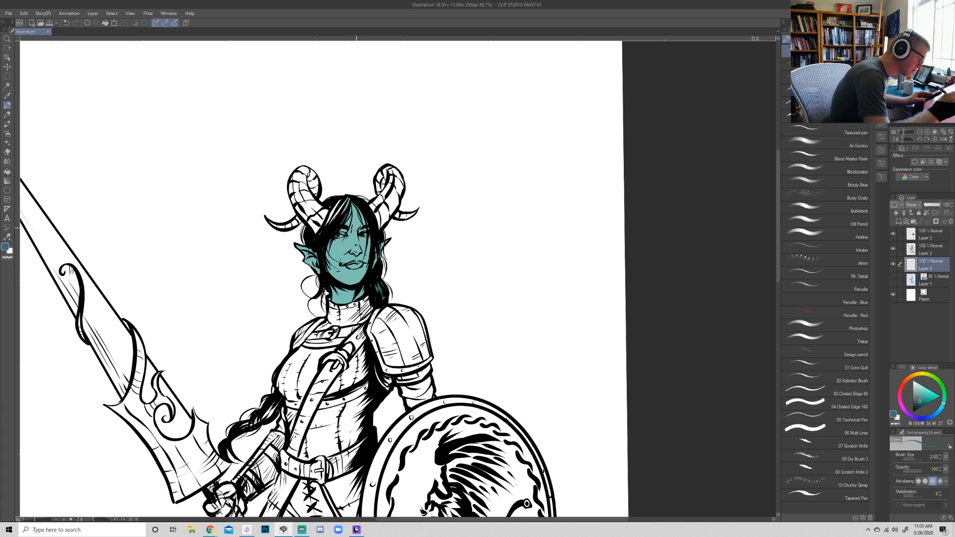
mouse_move(343, 200)
mouse_down()
mouse_move(320, 237)
mouse_move(346, 201)
mouse_move(330, 205)
mouse_up()
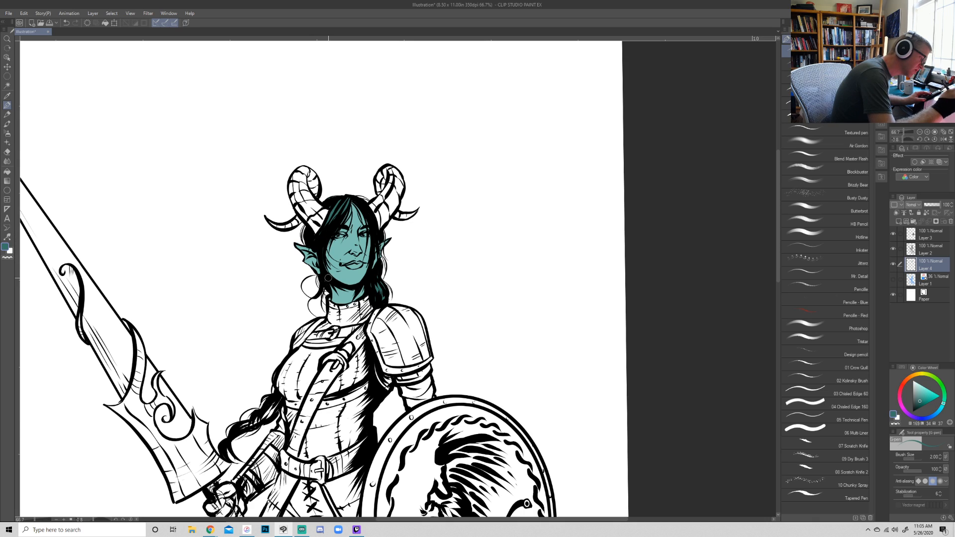
mouse_move(248, 426)
mouse_down()
mouse_move(275, 402)
mouse_move(258, 418)
mouse_up()
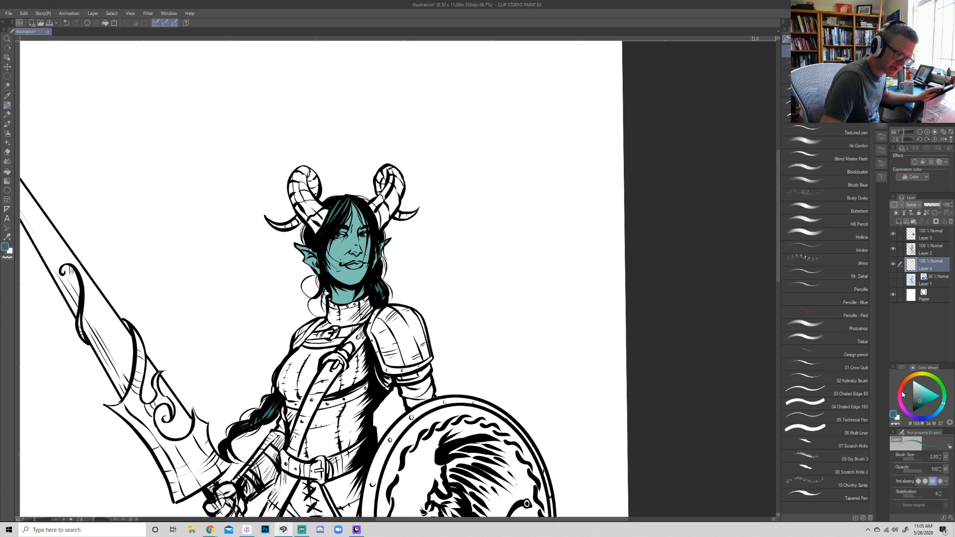
- Fill the collar, shoulder armor, torso armor and hip flaps with flat dark brown, leaving the straps, trim and belt uncolored
drag(906, 384, 921, 402)
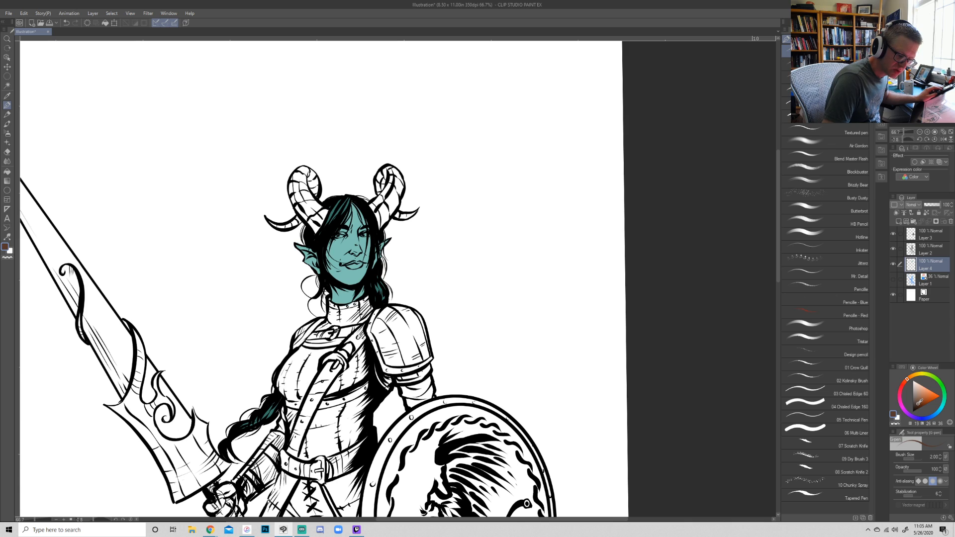
mouse_move(388, 342)
mouse_down()
mouse_move(405, 343)
mouse_move(385, 333)
mouse_move(389, 352)
mouse_move(374, 322)
mouse_move(398, 308)
mouse_move(416, 315)
mouse_move(426, 358)
mouse_move(398, 363)
mouse_move(421, 333)
mouse_move(408, 326)
mouse_move(338, 319)
mouse_move(321, 329)
mouse_move(329, 316)
mouse_move(335, 325)
mouse_move(370, 313)
mouse_move(362, 308)
mouse_up()
mouse_move(315, 350)
mouse_down()
mouse_move(278, 378)
mouse_move(298, 355)
mouse_move(278, 381)
mouse_move(284, 368)
mouse_move(280, 383)
mouse_move(295, 398)
mouse_move(281, 384)
mouse_move(291, 397)
mouse_move(305, 356)
mouse_move(287, 377)
mouse_move(306, 376)
mouse_move(301, 396)
mouse_move(309, 354)
mouse_move(335, 346)
mouse_move(313, 362)
mouse_move(327, 391)
mouse_move(370, 368)
mouse_move(366, 346)
mouse_up()
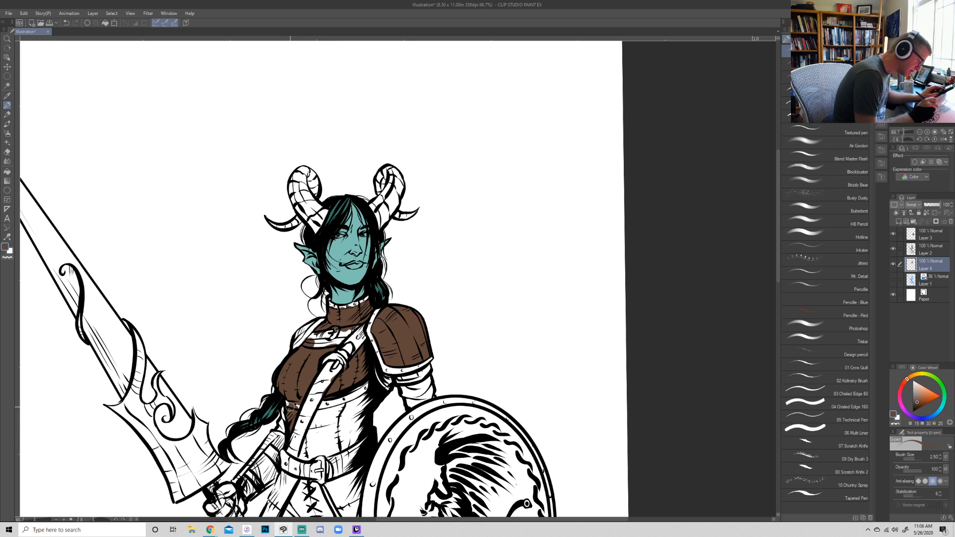
mouse_move(318, 411)
mouse_down()
mouse_move(304, 457)
mouse_move(334, 424)
mouse_move(302, 458)
mouse_move(321, 414)
mouse_move(361, 401)
mouse_move(313, 430)
mouse_move(315, 441)
mouse_move(346, 433)
mouse_move(370, 405)
mouse_move(362, 436)
mouse_move(316, 451)
mouse_move(353, 433)
mouse_move(362, 466)
mouse_move(377, 327)
mouse_up()
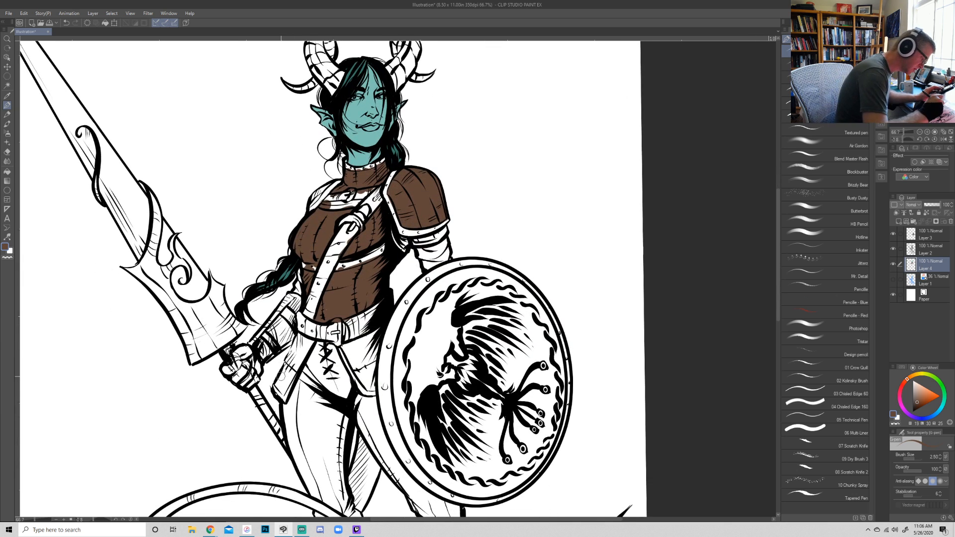
mouse_move(282, 390)
mouse_down()
mouse_move(312, 339)
mouse_move(302, 335)
mouse_move(279, 386)
mouse_move(304, 332)
mouse_move(293, 366)
mouse_up()
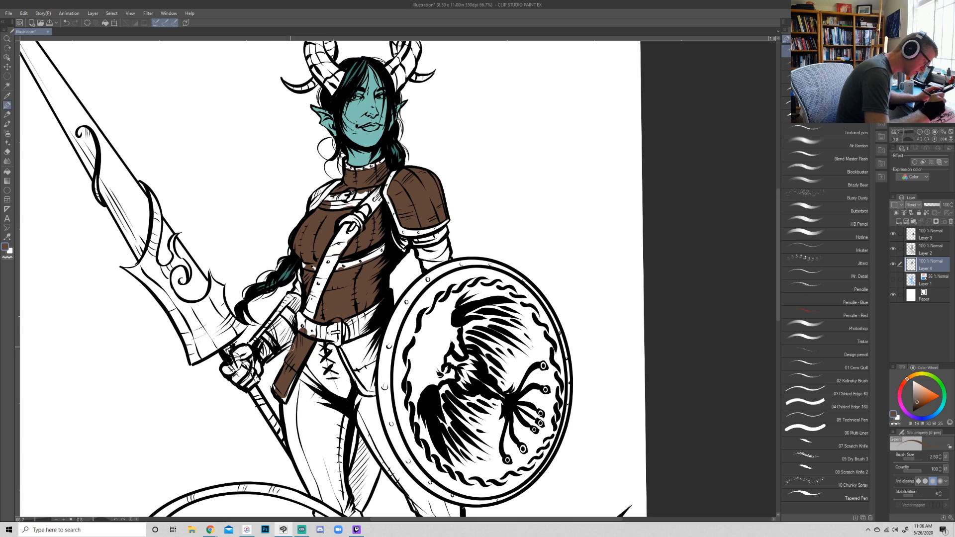
mouse_move(342, 349)
mouse_down()
mouse_move(370, 389)
mouse_move(372, 349)
mouse_move(371, 373)
mouse_move(366, 338)
mouse_move(363, 348)
mouse_move(351, 342)
mouse_up()
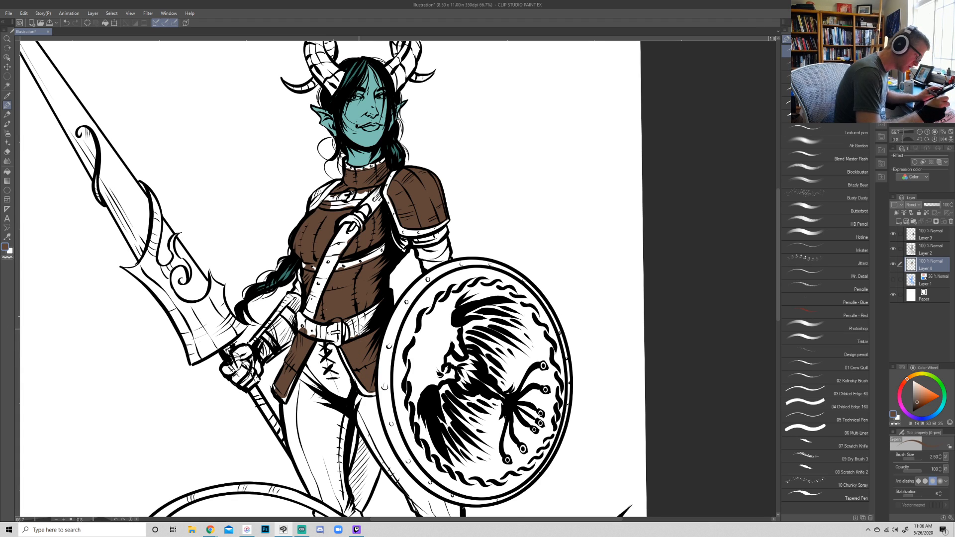
drag(442, 288, 451, 318)
mouse_move(425, 269)
mouse_down()
mouse_move(453, 262)
mouse_move(442, 267)
mouse_up()
drag(340, 213, 324, 232)
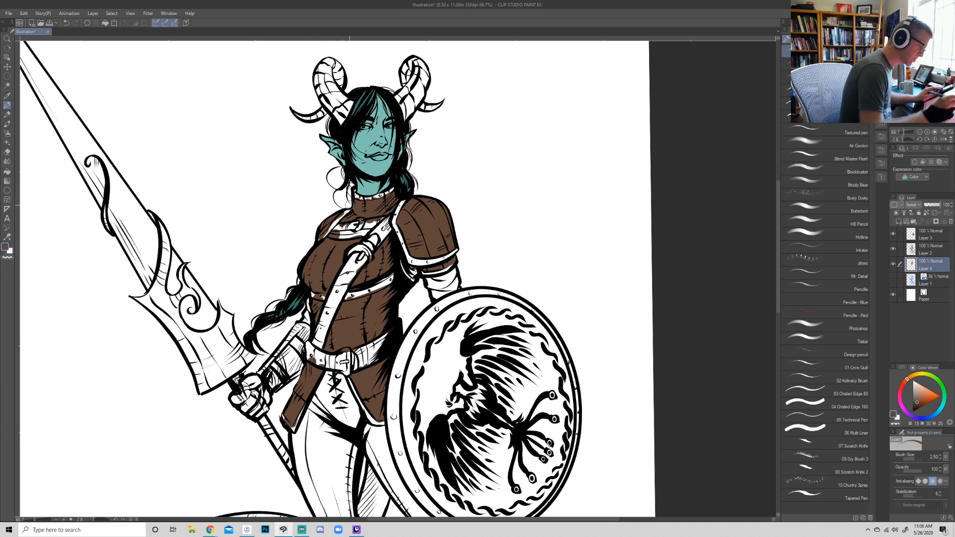
- Try a redder brown on the shoulder armor's lower trim and undo the strokes
click(920, 401)
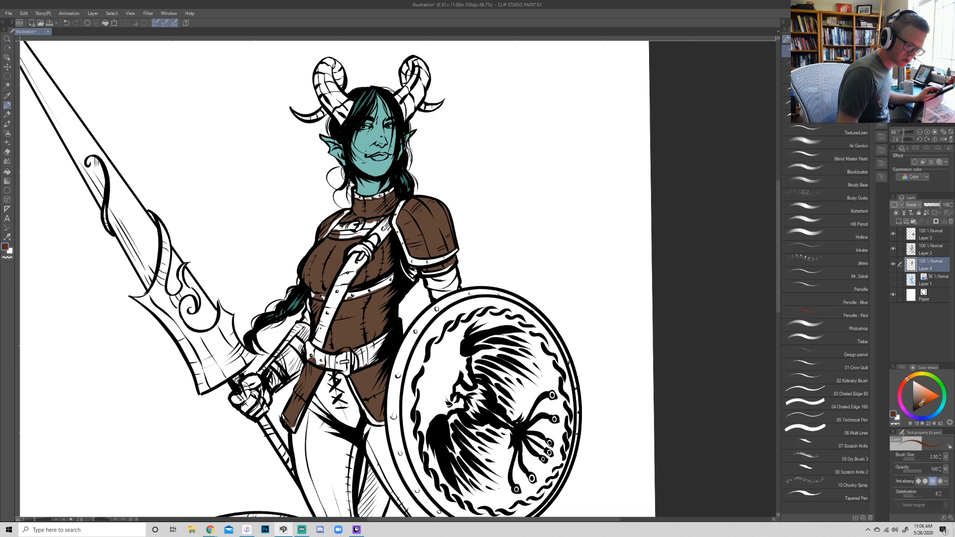
key(shift+space)
drag(412, 261, 420, 265)
key(space)
mouse_move(561, 279)
mouse_down()
mouse_move(576, 256)
mouse_move(537, 254)
mouse_move(539, 268)
mouse_up()
drag(598, 273, 580, 166)
key(shift+space)
mouse_move(650, 254)
mouse_down()
mouse_move(653, 207)
mouse_move(629, 185)
mouse_up()
key(ctrl+z)
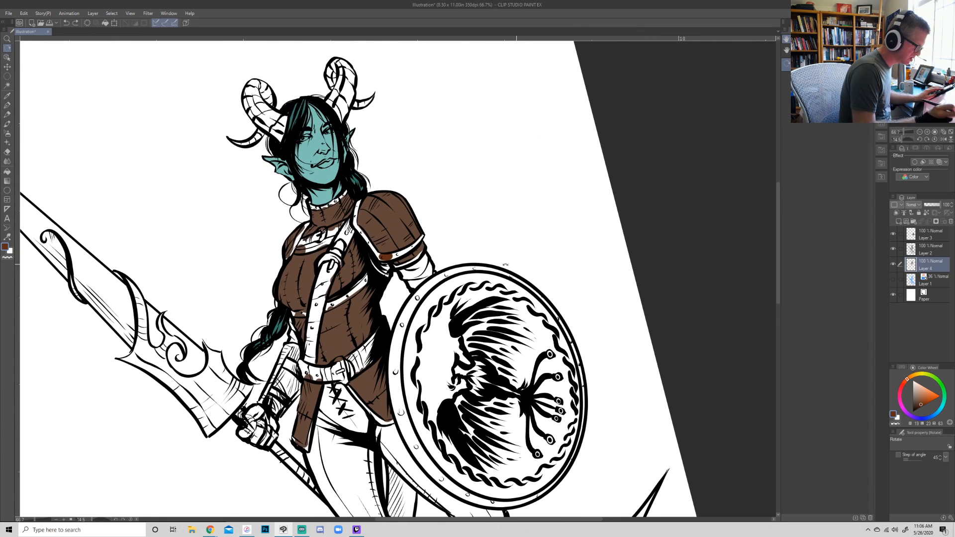
key(ctrl+z)
- Paint the shoulder armor's trim in a darker shade of the armor brown, reducing the brush size to 1.70
alt+click(402, 234)
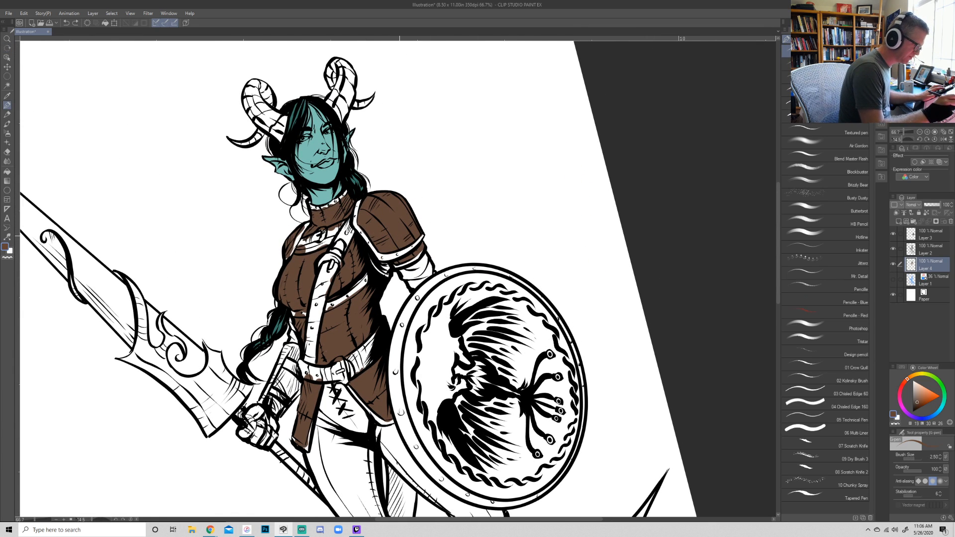
click(918, 401)
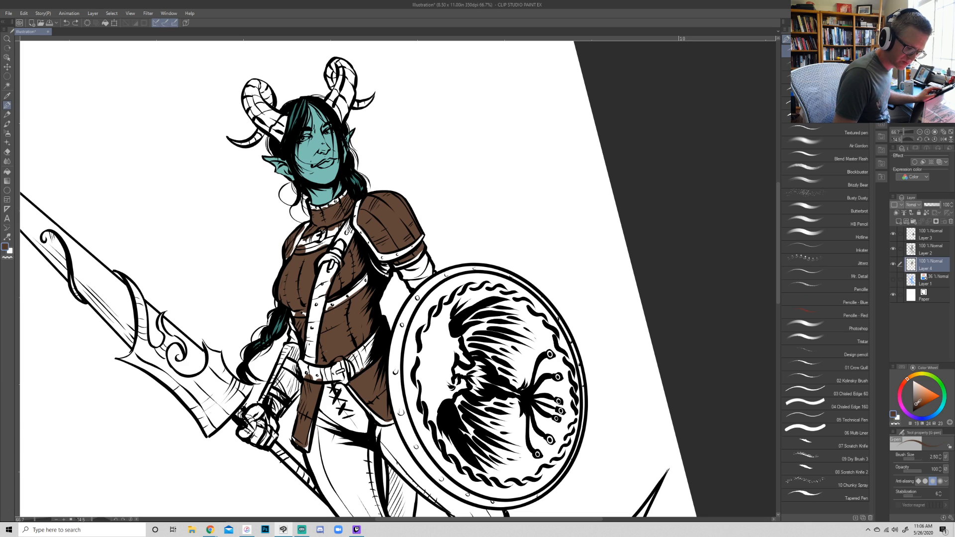
drag(383, 257, 422, 236)
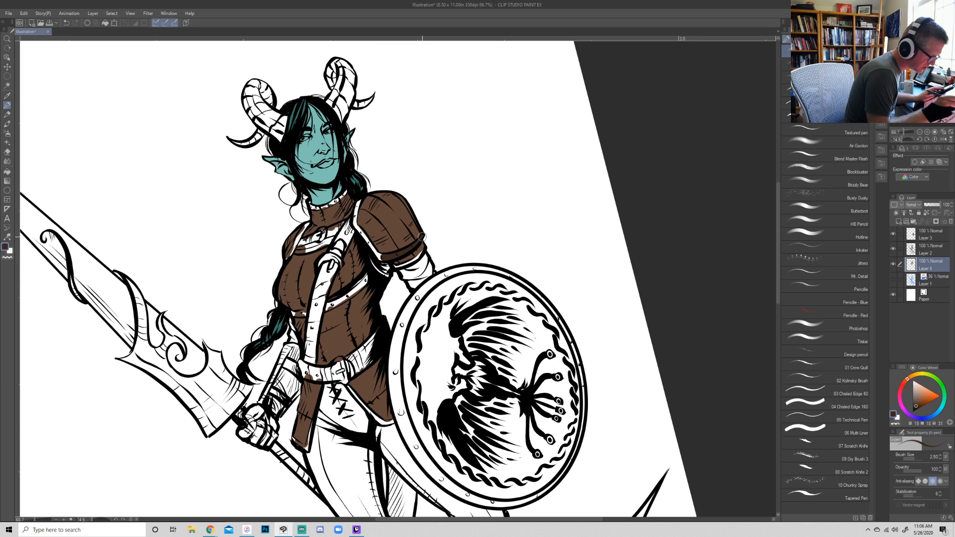
key(bracketleft)
key(bracketleft)
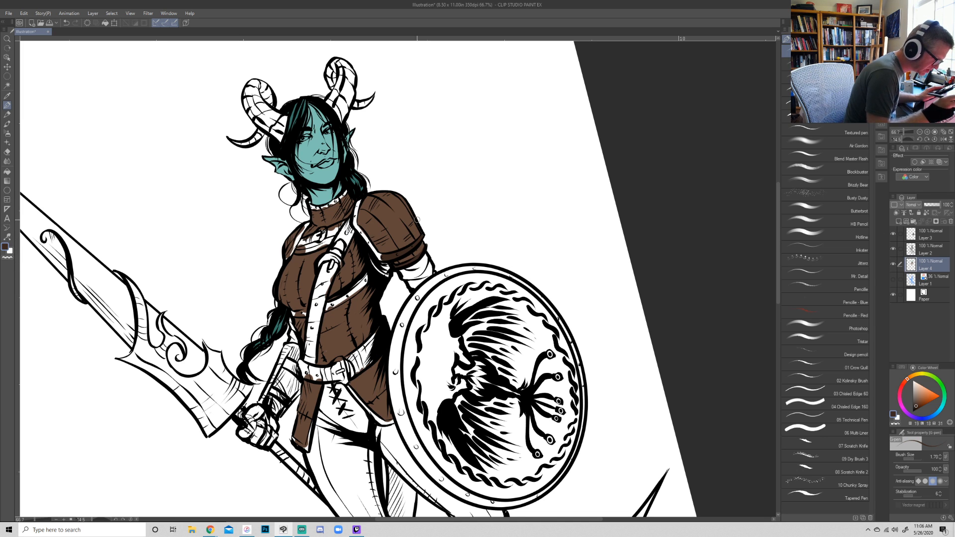
drag(580, 165, 575, 391)
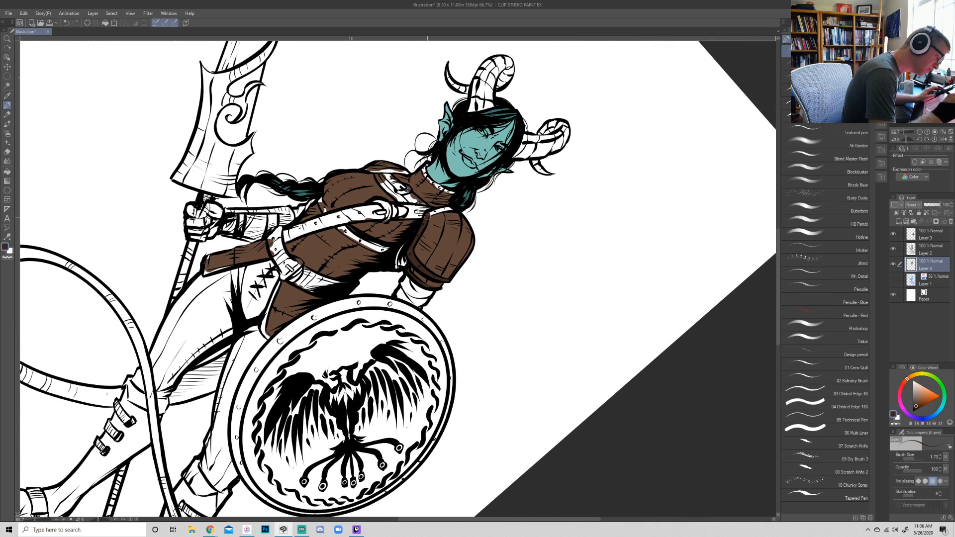
alt+click(436, 218)
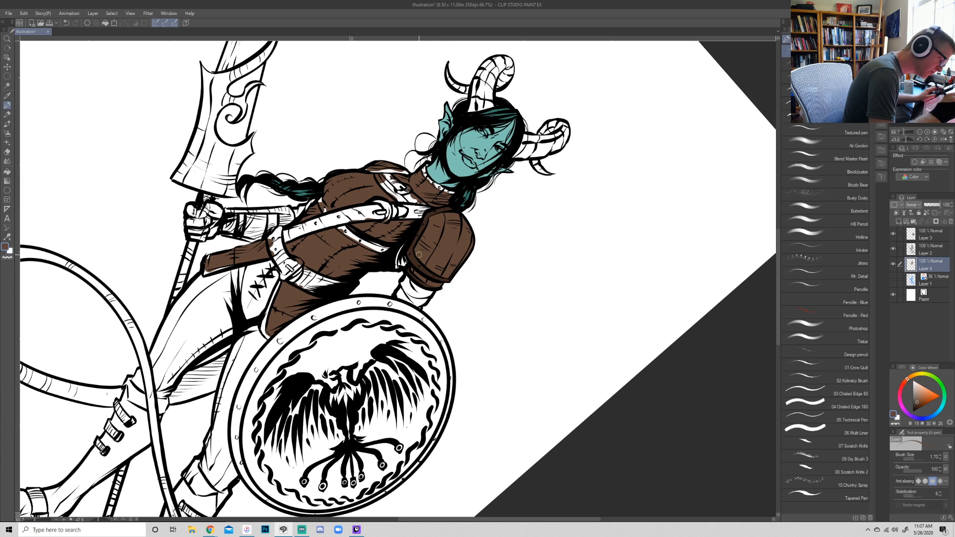
alt+click(416, 239)
- Color the upper chest strap, the shoulder end of the diagonal strap and the collar's edge with the darker brown
key(r)
drag(595, 341, 518, 112)
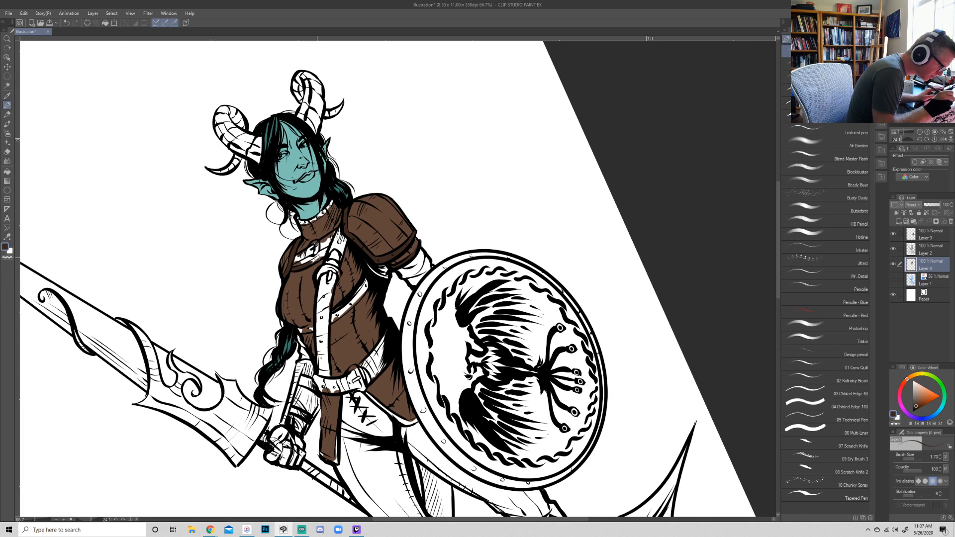
drag(297, 262, 318, 254)
alt+click(308, 264)
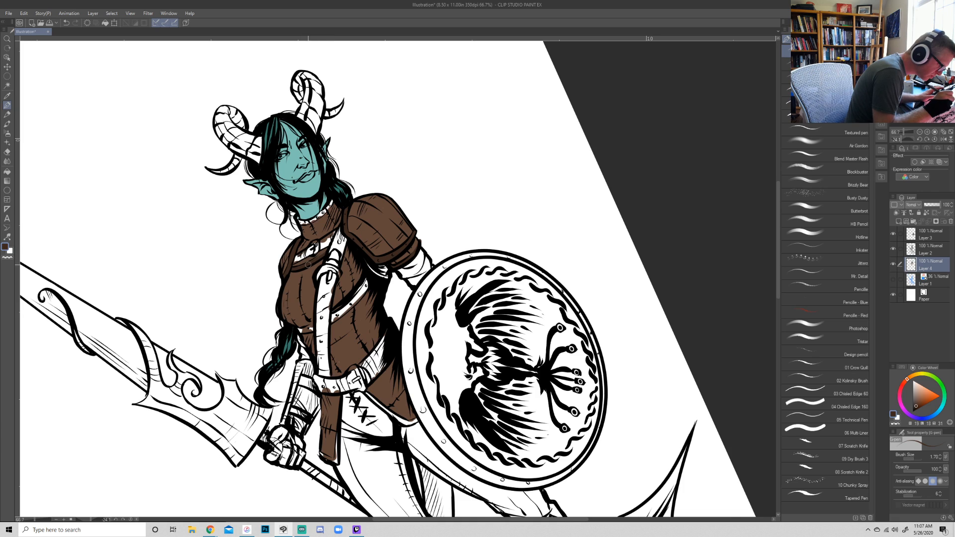
mouse_move(297, 261)
mouse_down()
mouse_move(339, 227)
mouse_move(328, 262)
mouse_move(342, 235)
mouse_move(338, 258)
mouse_up()
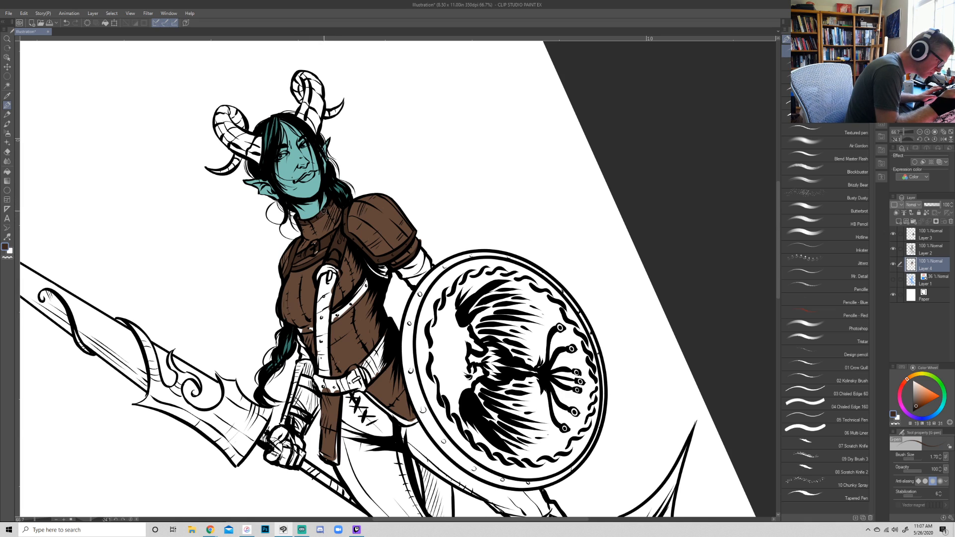
alt+click(322, 219)
alt+click(315, 218)
- Paint the rest of the diagonal strap and the band below the chest in the darker brown
key(shift+space)
drag(578, 199, 676, 295)
mouse_move(294, 331)
mouse_down()
mouse_move(306, 282)
mouse_move(304, 291)
mouse_move(311, 273)
mouse_move(308, 296)
mouse_move(337, 251)
mouse_up()
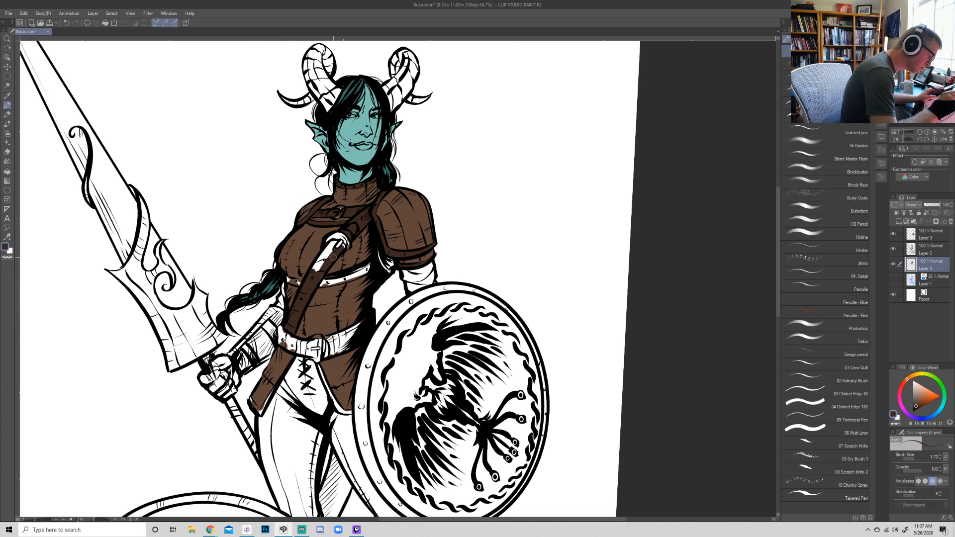
key(shift+space)
mouse_move(693, 305)
mouse_down()
mouse_move(706, 233)
mouse_move(698, 194)
mouse_up()
mouse_move(297, 322)
mouse_down()
mouse_move(349, 294)
mouse_move(346, 302)
mouse_move(405, 242)
mouse_move(682, 314)
mouse_move(697, 178)
mouse_up()
key(shift+space)
key(shift+space)
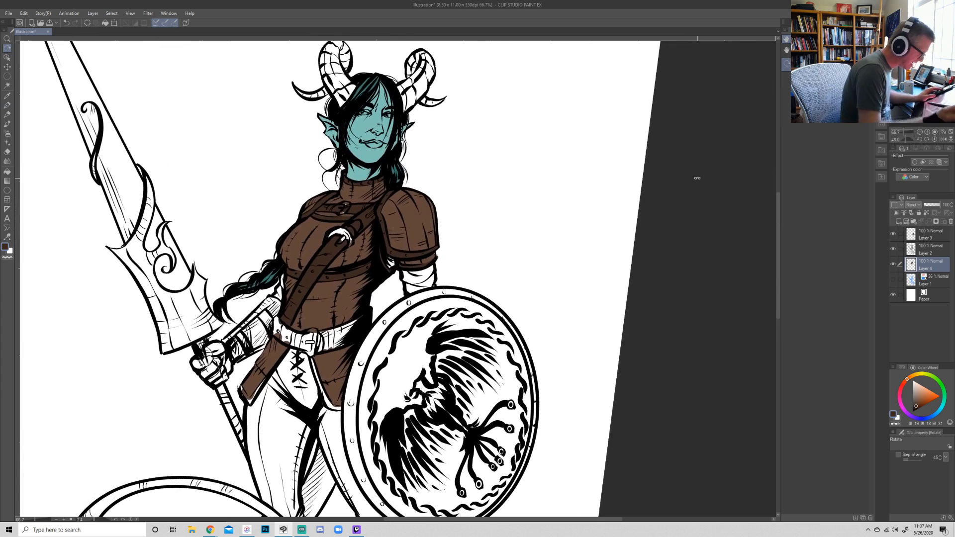
- Fill the waist belt with the darker brown, working around its buckle
drag(279, 337, 277, 319)
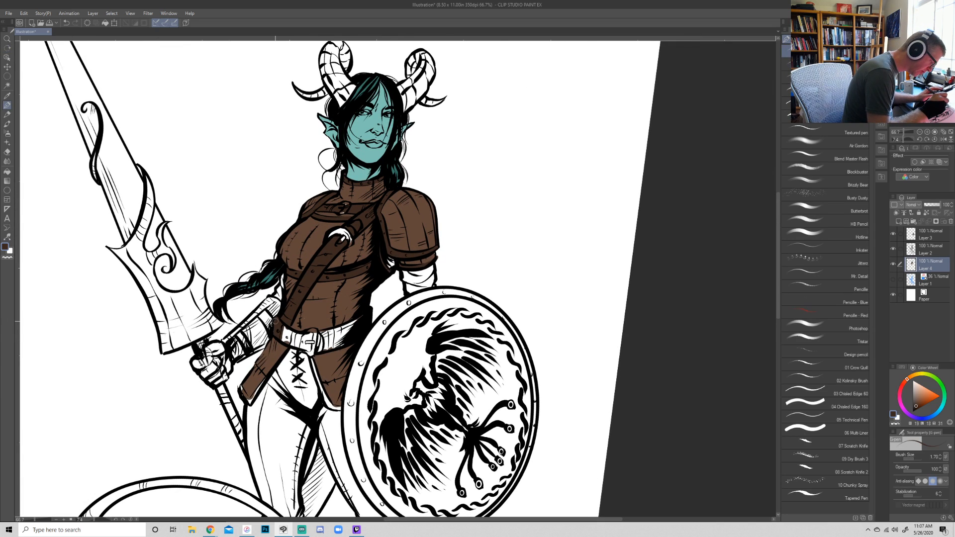
key(shift+space)
mouse_move(697, 289)
mouse_down()
mouse_move(670, 136)
mouse_move(612, 60)
mouse_up()
mouse_move(362, 403)
mouse_down()
mouse_move(386, 389)
mouse_move(356, 399)
mouse_up()
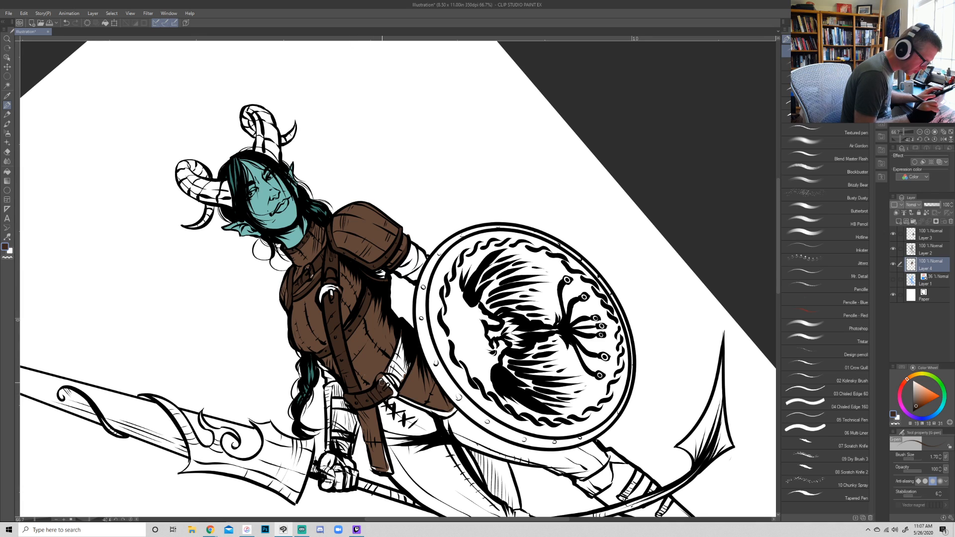
alt+click(372, 371)
alt+click(383, 387)
mouse_move(385, 374)
mouse_down()
mouse_move(405, 337)
mouse_move(409, 364)
mouse_up()
- Touch up the belt and color the edging of the hip flaps with the darker brown
key(r)
drag(623, 244, 601, 378)
mouse_move(644, 351)
mouse_down()
mouse_move(645, 281)
mouse_move(629, 356)
mouse_up()
key(p)
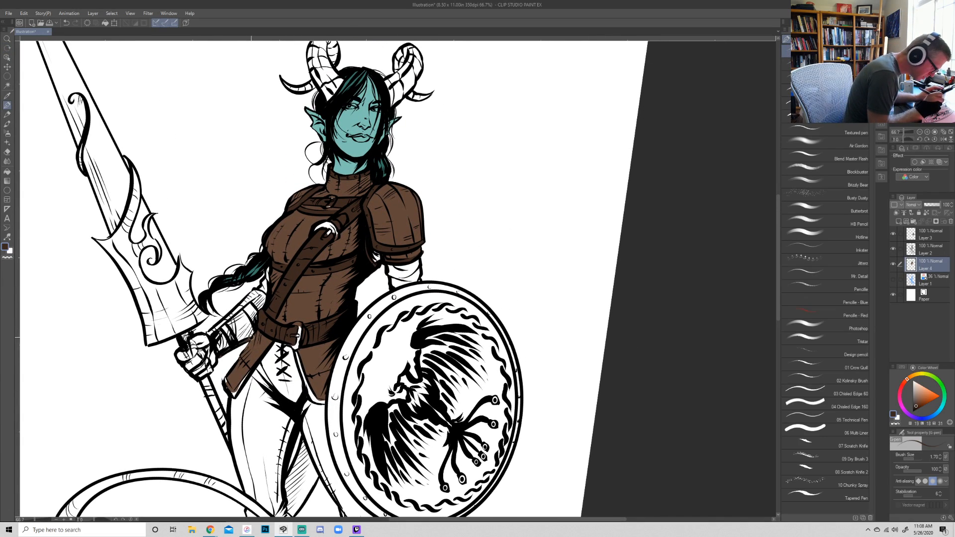
alt+click(262, 338)
alt+click(272, 326)
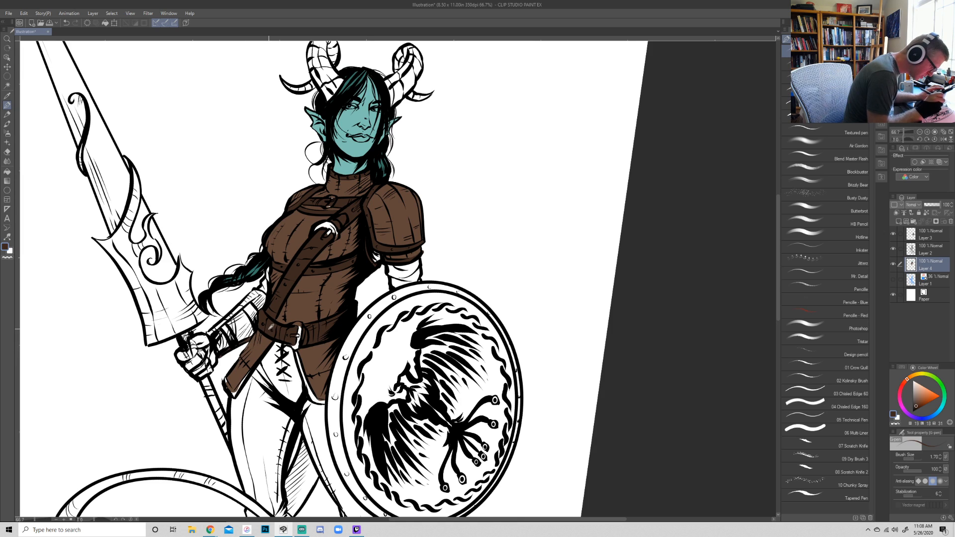
drag(296, 354, 307, 389)
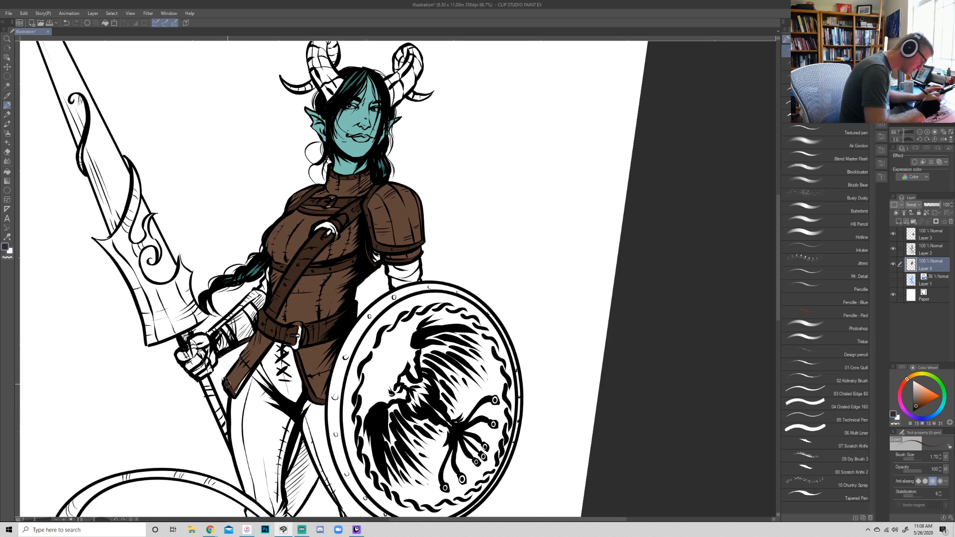
- Touch up the dark brown edging along the bottoms of both hip flaps, cleaning stray color with the eraser
alt+click(230, 376)
key(e)
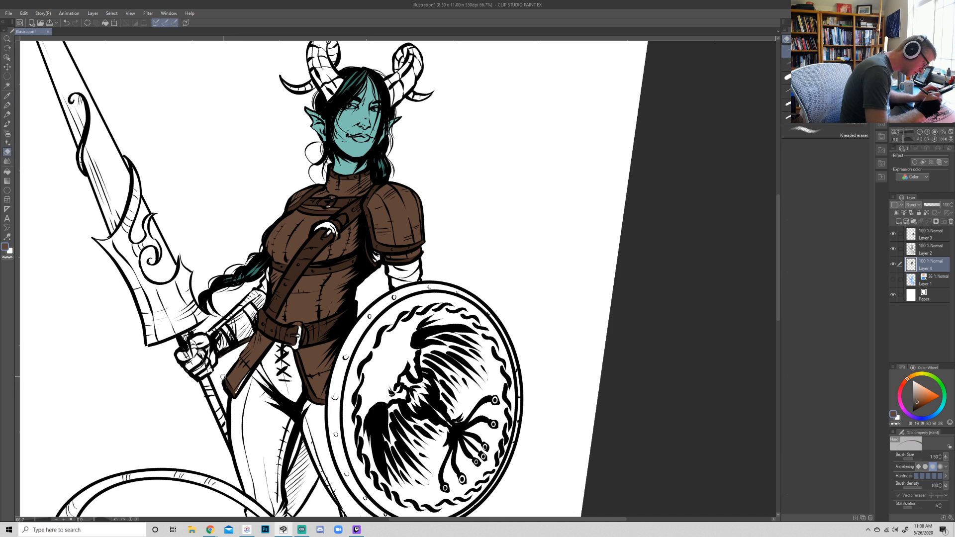
key(p)
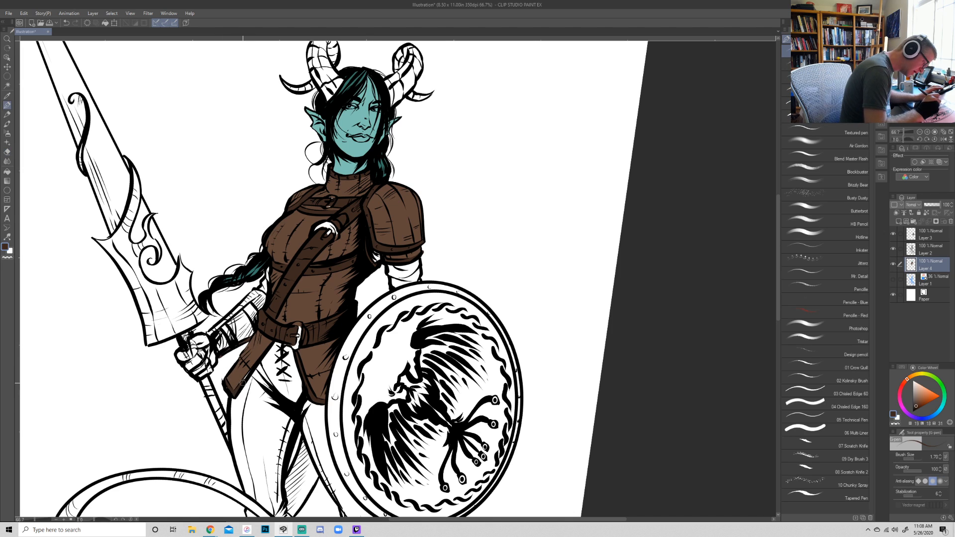
alt+click(318, 394)
alt+click(320, 401)
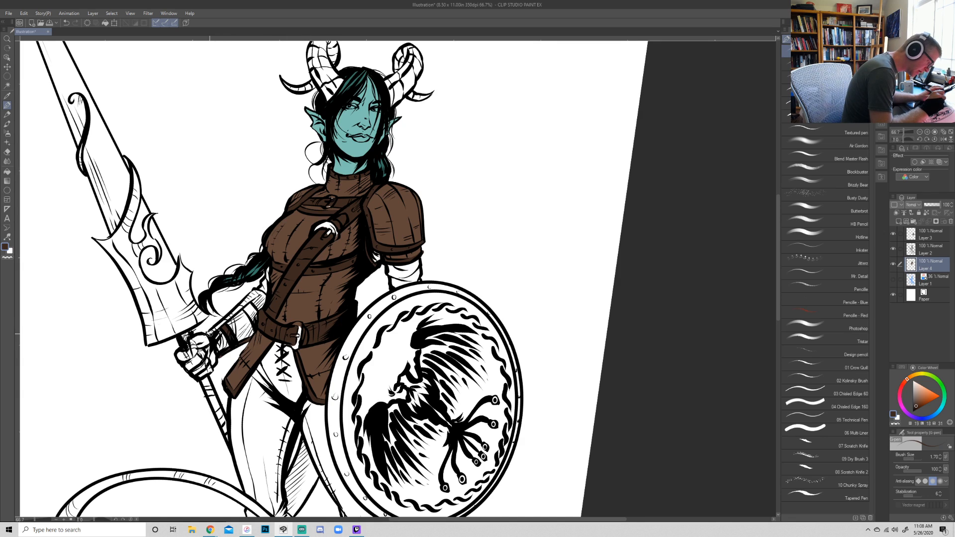
- Color the bracer and its straps on the spear arm's forearm with the darker brown
mouse_move(259, 292)
mouse_down()
mouse_move(233, 316)
mouse_move(248, 321)
mouse_up()
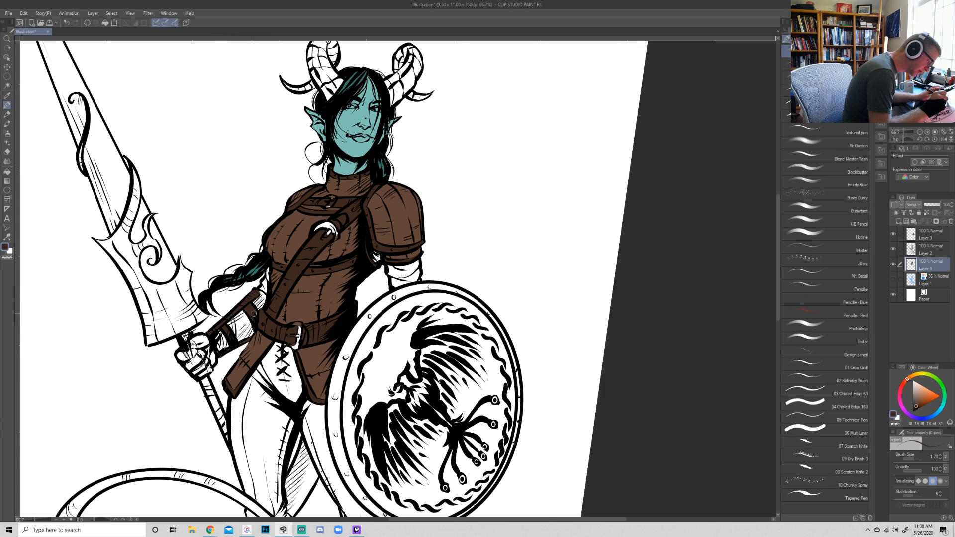
key(r)
mouse_move(652, 306)
mouse_down()
mouse_move(661, 287)
mouse_move(267, 335)
mouse_up()
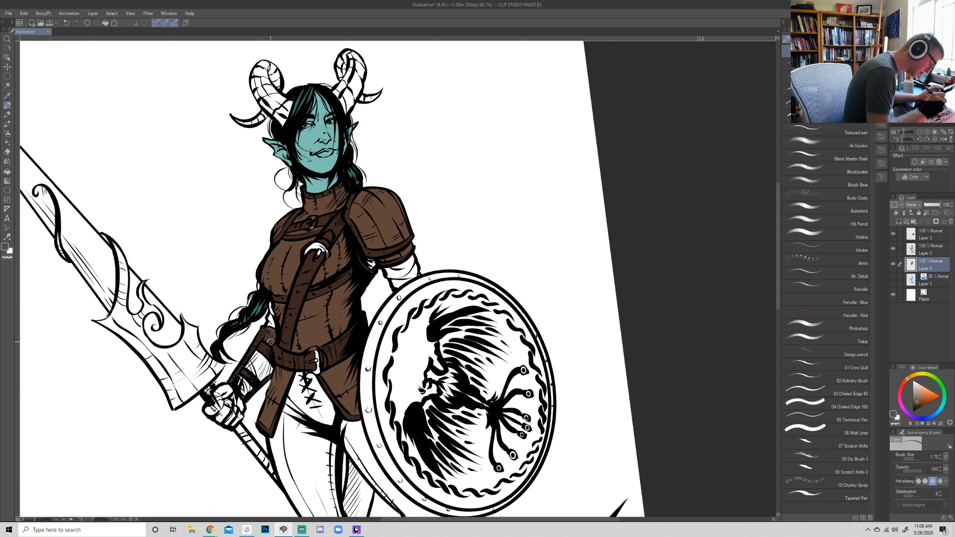
alt+click(262, 334)
alt+click(275, 329)
mouse_move(258, 352)
mouse_down()
mouse_move(259, 377)
mouse_move(270, 369)
mouse_move(261, 358)
mouse_move(267, 367)
mouse_move(257, 363)
mouse_move(245, 385)
mouse_up()
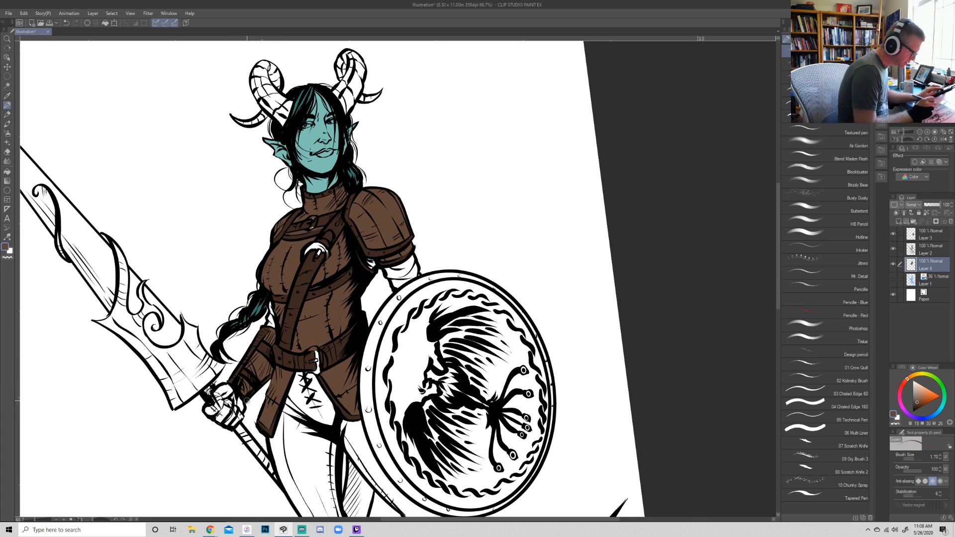
- Fill the glove gripping the spear with dark brown and tidy its edges
mouse_move(222, 407)
mouse_down()
mouse_move(241, 367)
mouse_move(219, 405)
mouse_move(226, 391)
mouse_move(216, 393)
mouse_move(225, 386)
mouse_move(231, 397)
mouse_move(208, 409)
mouse_move(215, 416)
mouse_move(232, 399)
mouse_move(217, 417)
mouse_move(228, 423)
mouse_move(241, 416)
mouse_up()
alt+click(252, 379)
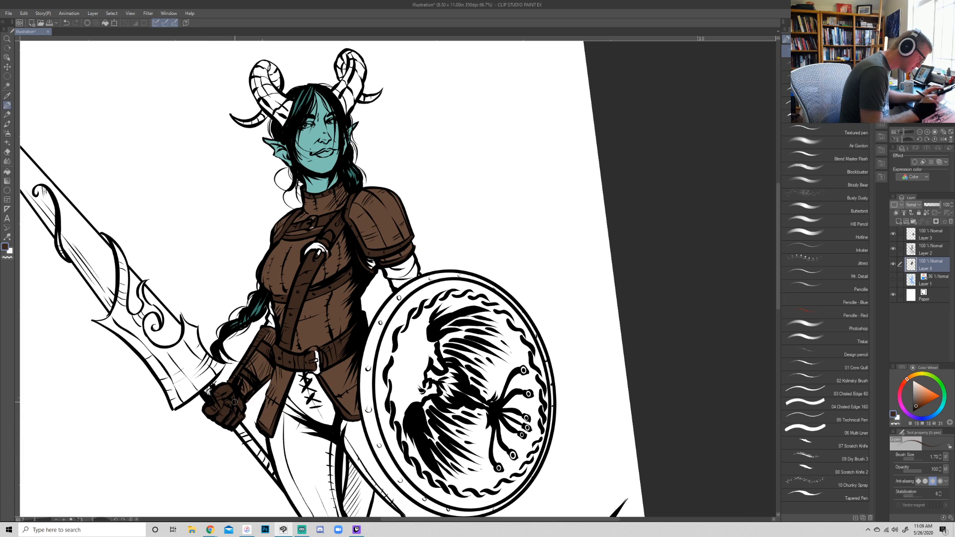
key(e)
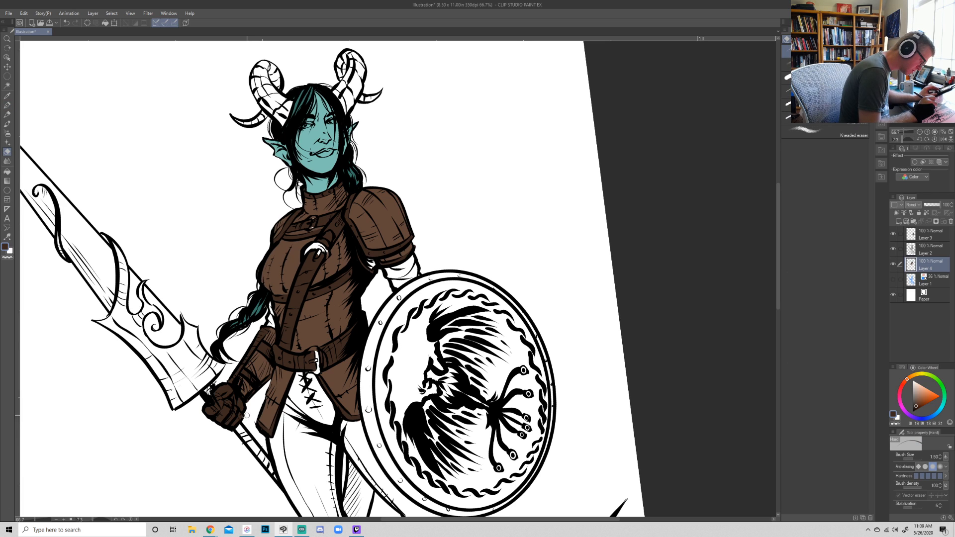
key(p)
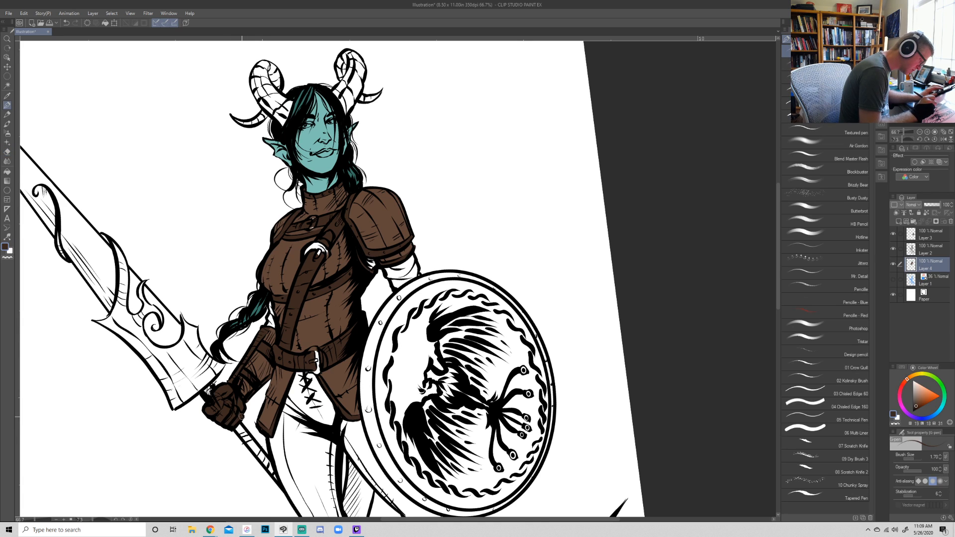
- Start coloring the lower shaft and foot of the shield-side boot in dark brown, and enlarge the brush
drag(696, 278, 693, 299)
double_click(920, 132)
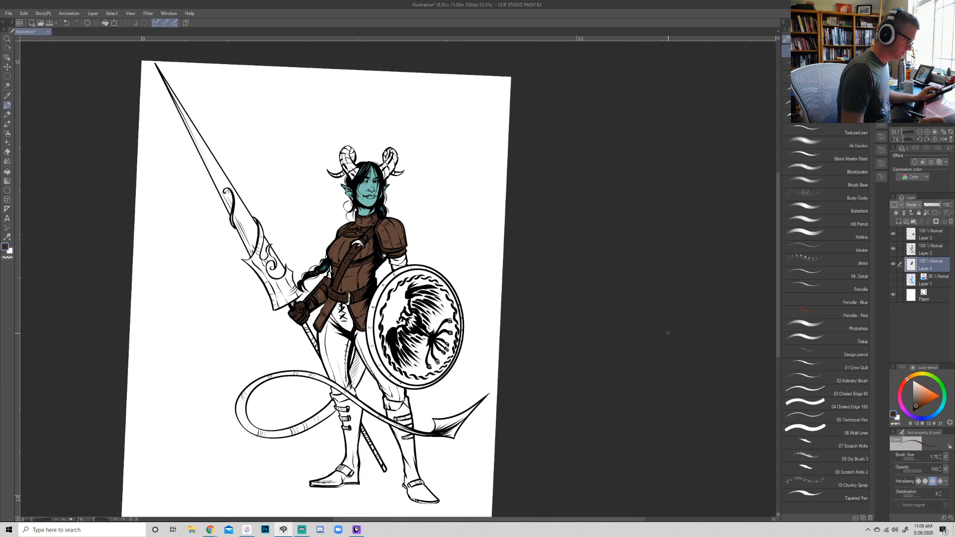
drag(669, 332, 672, 327)
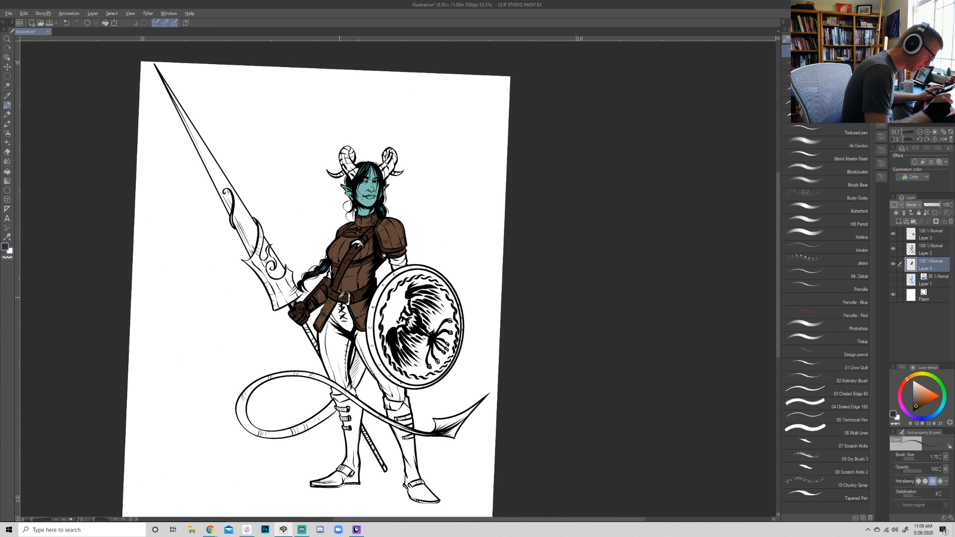
drag(341, 295, 317, 155)
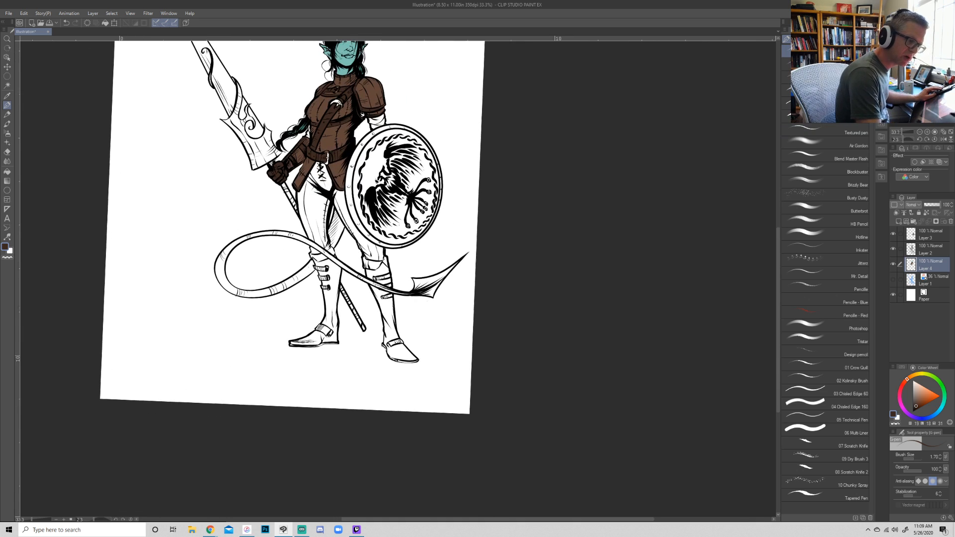
click(935, 133)
drag(398, 309, 350, 181)
mouse_move(324, 275)
mouse_down()
mouse_move(320, 382)
mouse_move(301, 350)
mouse_move(313, 300)
mouse_up()
mouse_move(313, 301)
mouse_down()
mouse_move(306, 346)
mouse_move(314, 273)
mouse_up()
mouse_move(311, 255)
mouse_down()
mouse_move(309, 301)
mouse_move(302, 238)
mouse_move(318, 299)
mouse_move(343, 333)
mouse_move(334, 309)
mouse_move(341, 368)
mouse_move(328, 383)
mouse_move(388, 393)
mouse_up()
key(])
- Finish filling the foot and ankle strap of the shield-side boot with dark brown
key(r)
drag(542, 387, 492, 428)
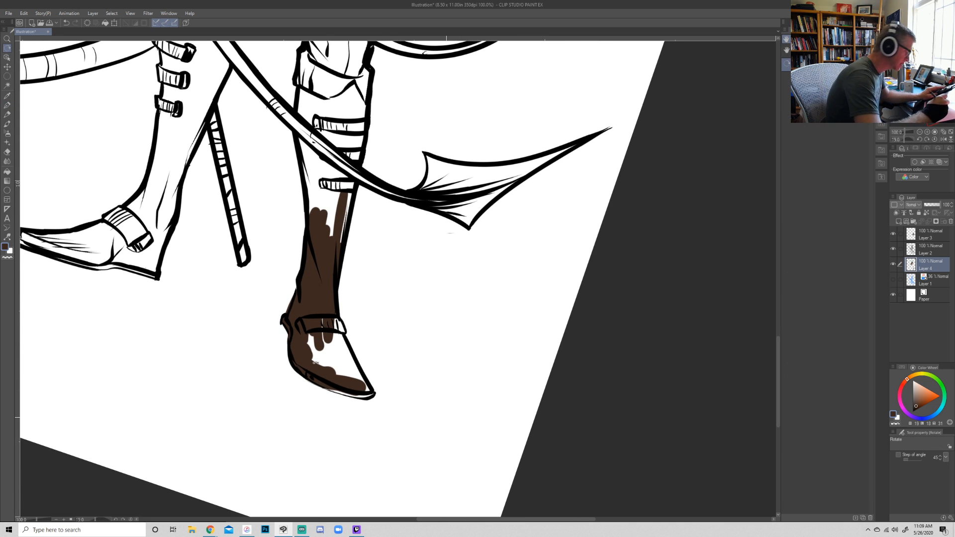
key(p)
mouse_move(348, 379)
mouse_down()
mouse_move(324, 381)
mouse_move(347, 388)
mouse_move(319, 379)
mouse_move(369, 393)
mouse_move(333, 319)
mouse_move(349, 378)
mouse_move(307, 334)
mouse_up()
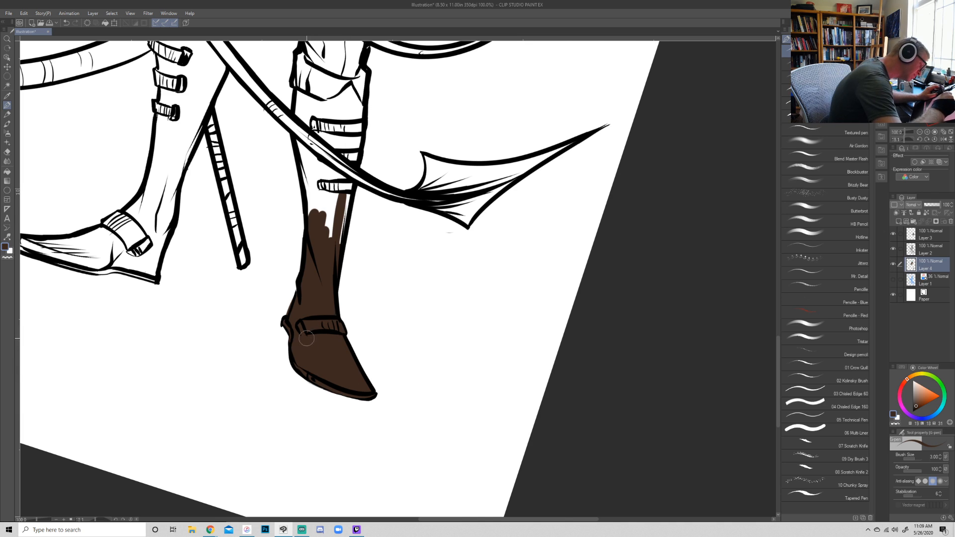
key(e)
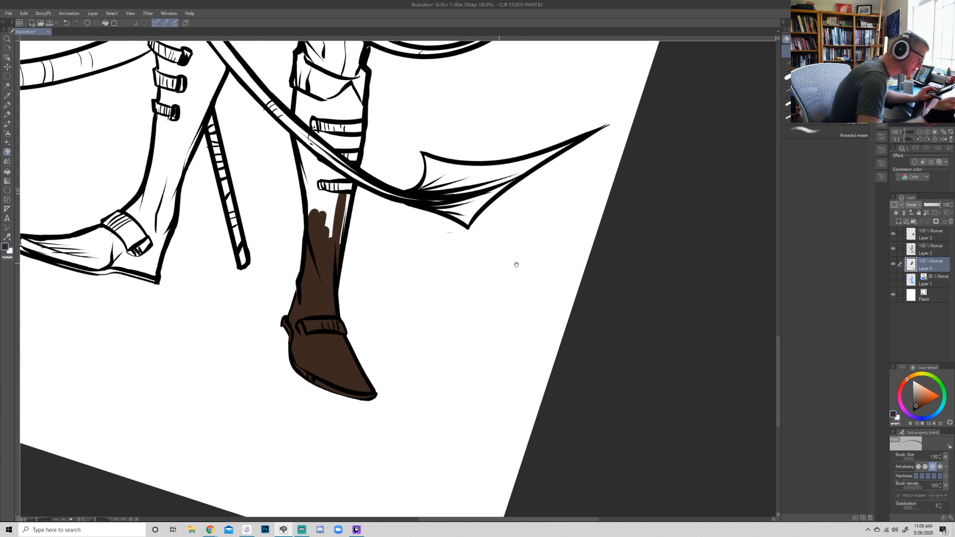
- Fill the upper shaft, cuff and straps of the shield-side boot with dark brown
drag(499, 264, 470, 444)
key(p)
mouse_move(310, 362)
mouse_down()
mouse_move(287, 408)
mouse_move(269, 321)
mouse_move(290, 350)
mouse_move(281, 333)
mouse_move(308, 315)
mouse_move(324, 338)
mouse_move(335, 251)
mouse_move(317, 281)
mouse_move(324, 266)
mouse_move(295, 262)
mouse_move(309, 266)
mouse_move(272, 237)
mouse_move(274, 267)
mouse_move(316, 275)
mouse_move(295, 308)
mouse_move(289, 281)
mouse_up()
- Color the whole spear-side boot dark brown, including its straps, and clean up around the toe and heel
mouse_move(122, 367)
mouse_down()
mouse_move(149, 322)
mouse_move(121, 438)
mouse_move(161, 298)
mouse_move(190, 251)
mouse_move(180, 223)
mouse_move(148, 192)
mouse_move(137, 253)
mouse_move(123, 188)
mouse_move(147, 222)
mouse_move(147, 200)
mouse_move(189, 197)
mouse_move(179, 186)
mouse_move(191, 171)
mouse_up()
drag(496, 385, 537, 318)
drag(323, 436, 421, 312)
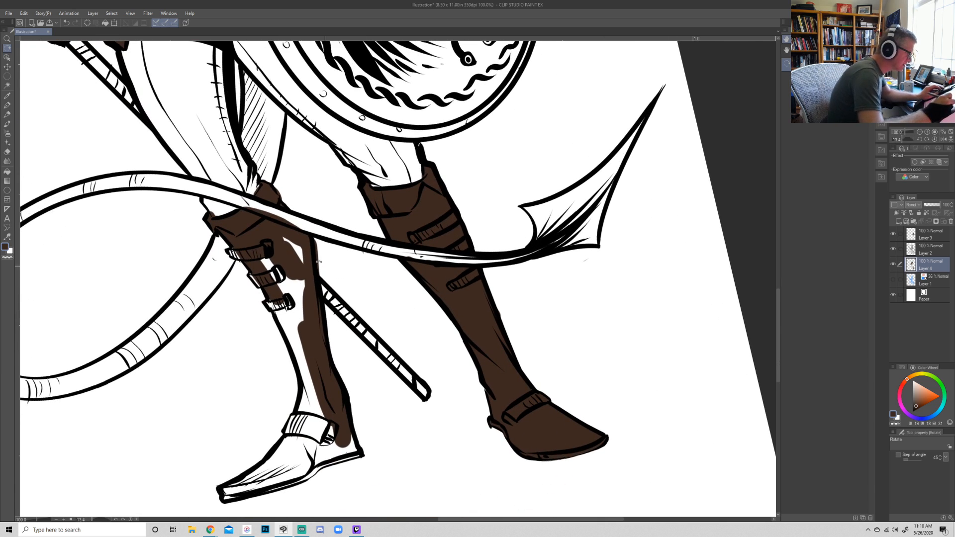
mouse_move(299, 255)
mouse_down()
mouse_move(299, 286)
mouse_move(283, 298)
mouse_move(270, 272)
mouse_move(297, 344)
mouse_move(302, 314)
mouse_up()
mouse_move(300, 344)
mouse_down()
mouse_move(307, 412)
mouse_move(313, 388)
mouse_move(279, 459)
mouse_move(294, 426)
mouse_move(288, 436)
mouse_move(322, 400)
mouse_move(309, 453)
mouse_move(224, 494)
mouse_move(299, 472)
mouse_move(260, 490)
mouse_move(352, 451)
mouse_move(347, 431)
mouse_move(329, 470)
mouse_up()
key(e)
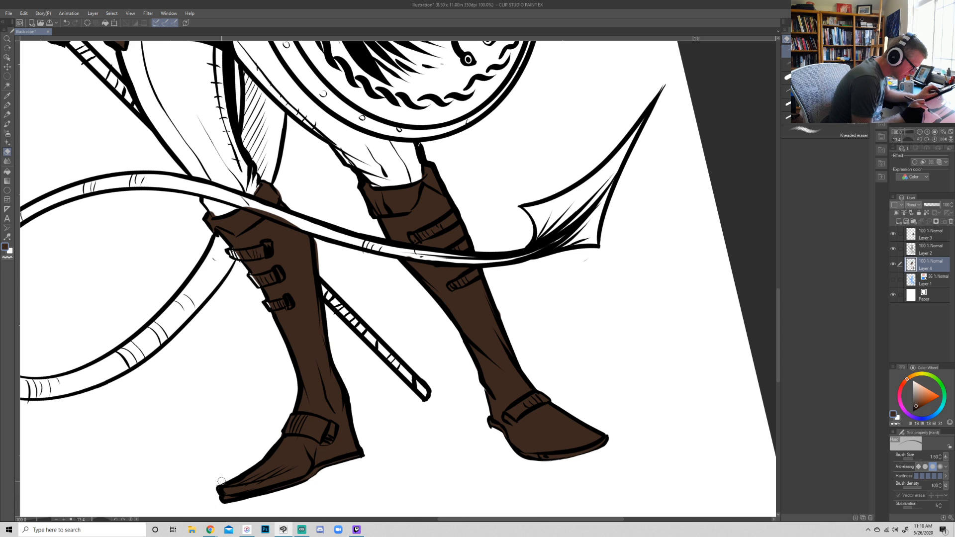
key(p)
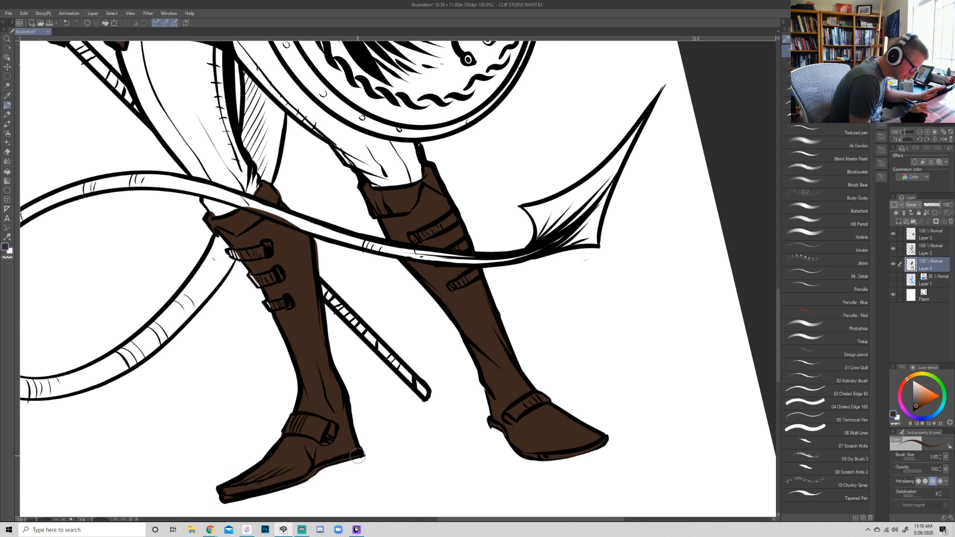
key(e)
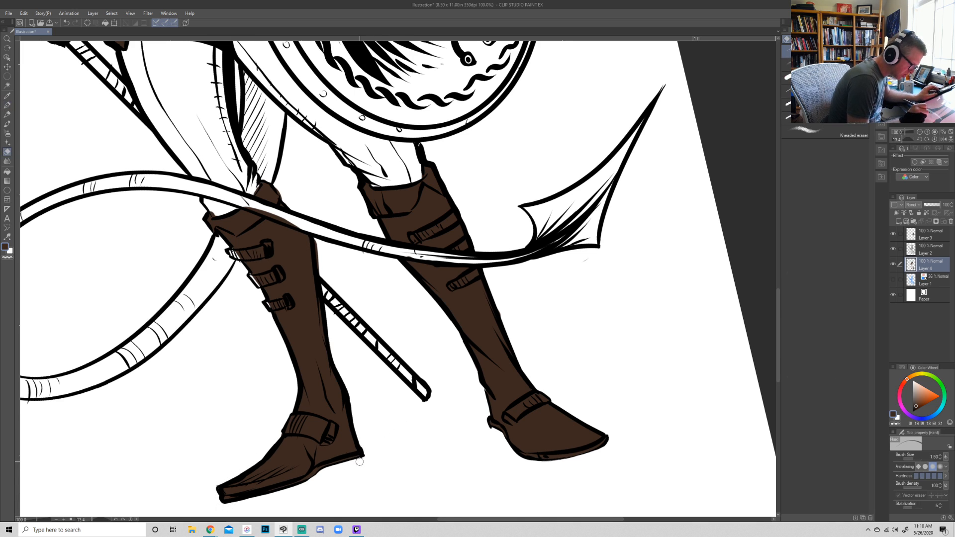
- Choose a dark muted green as the drawing color for the leggings
key(r)
mouse_move(679, 398)
mouse_down()
mouse_move(605, 469)
mouse_move(612, 463)
mouse_up()
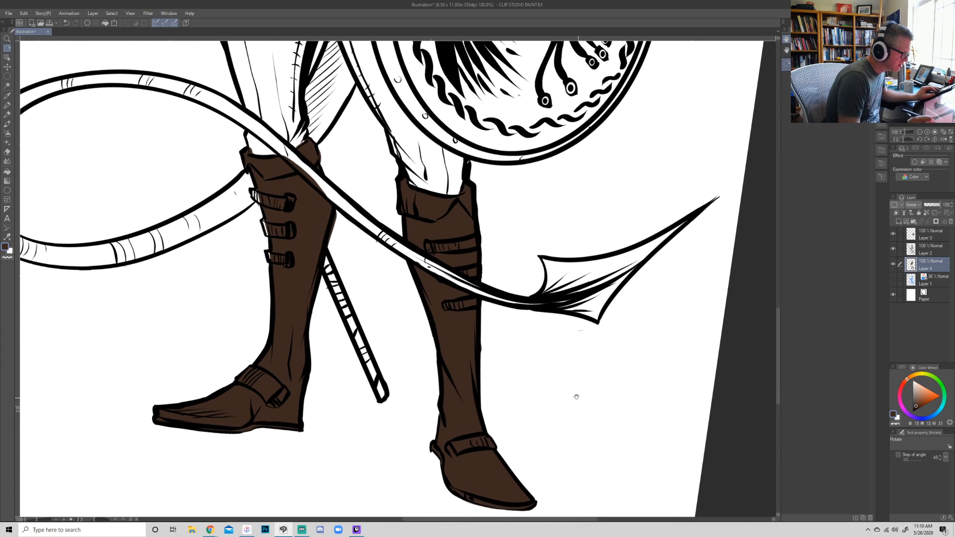
key(space)
drag(564, 385, 579, 477)
key(p)
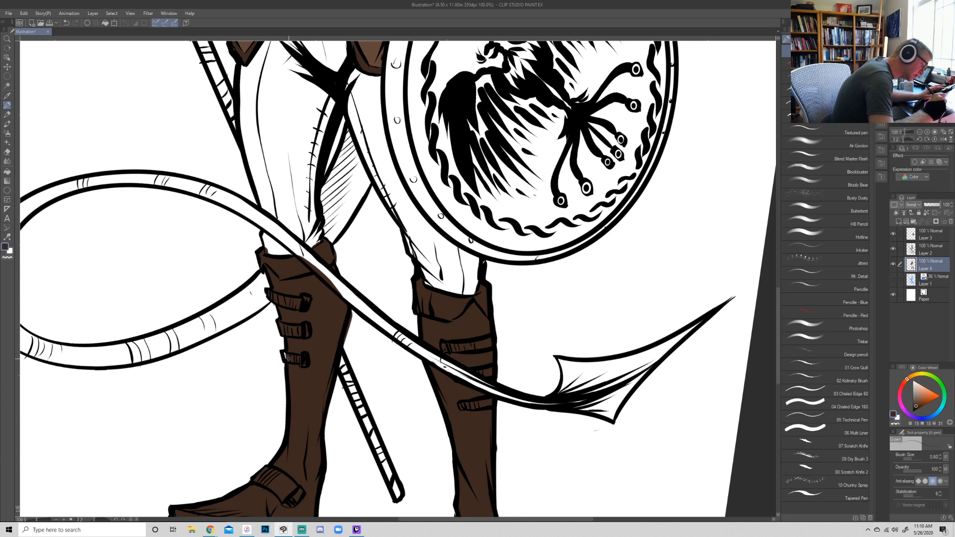
key(r)
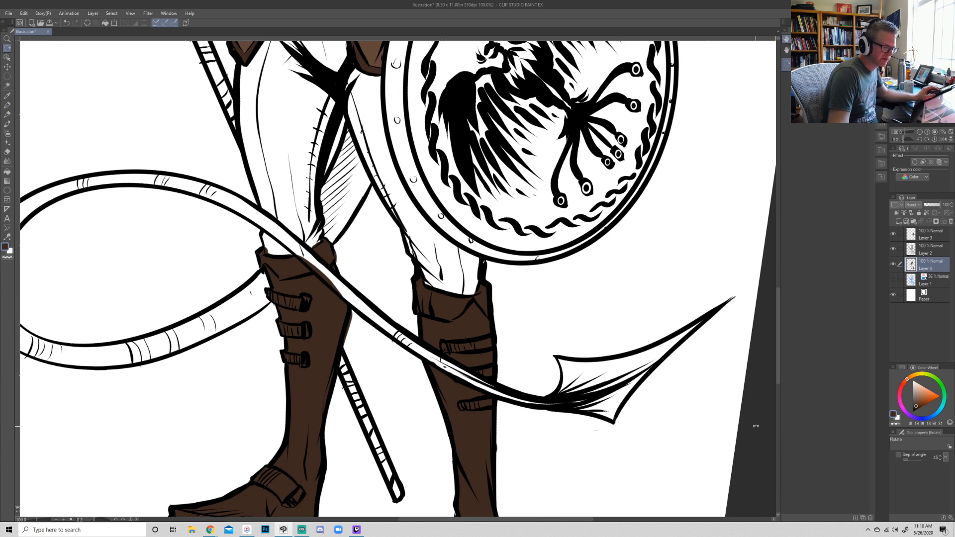
drag(754, 426, 761, 404)
click(920, 133)
click(921, 133)
drag(683, 322, 661, 303)
drag(634, 274, 627, 414)
drag(676, 367, 682, 358)
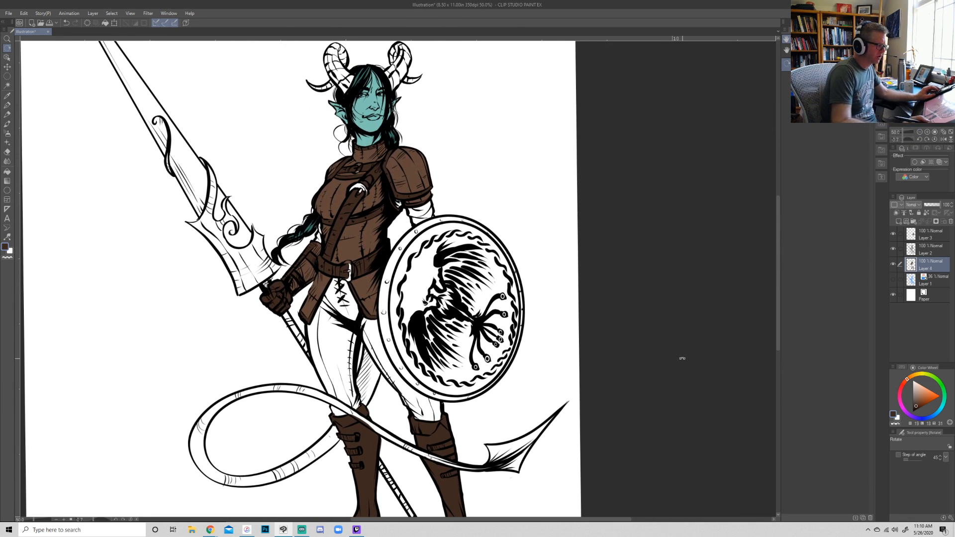
key(p)
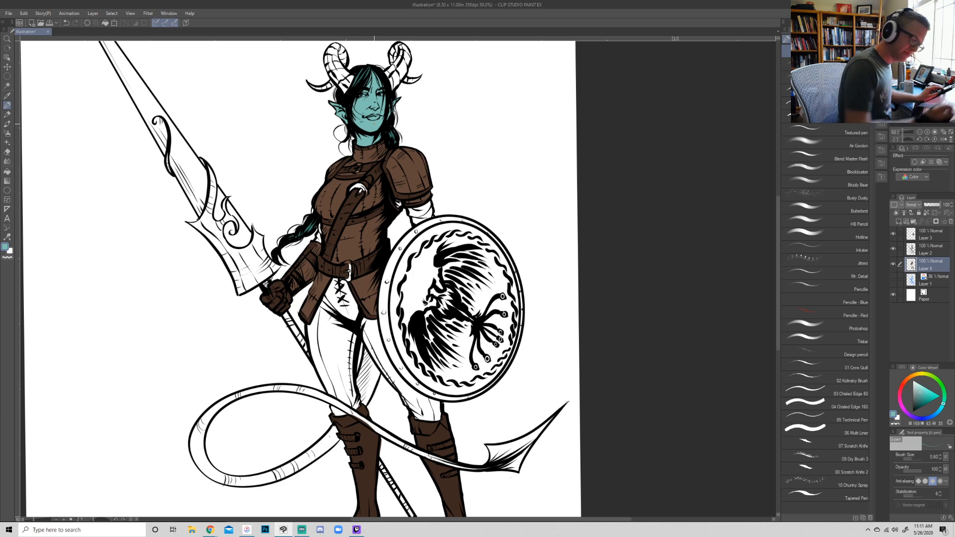
click(945, 392)
click(923, 395)
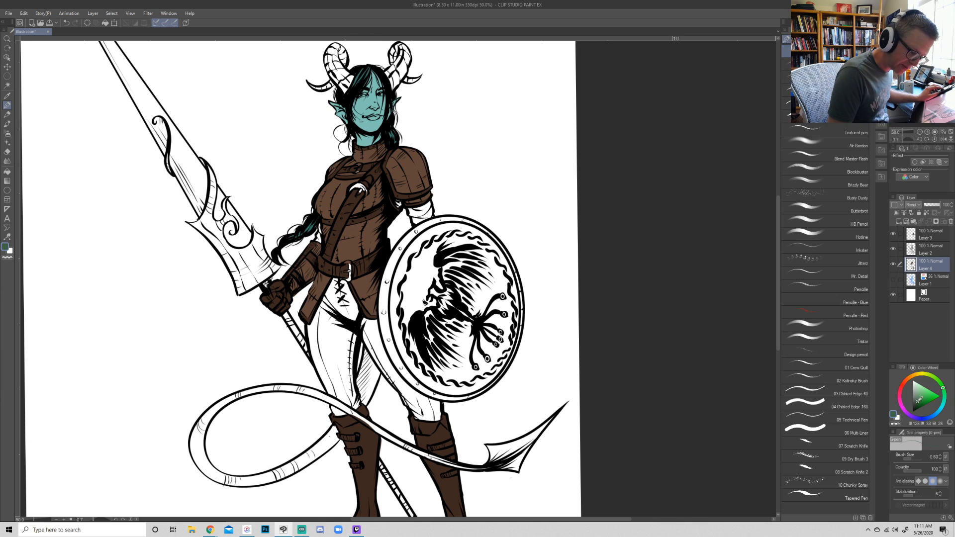
- Fill the spear-side legging and the laced front with muted green, adjusting the shade and enlarging the brush
drag(336, 328, 341, 371)
drag(345, 331, 345, 351)
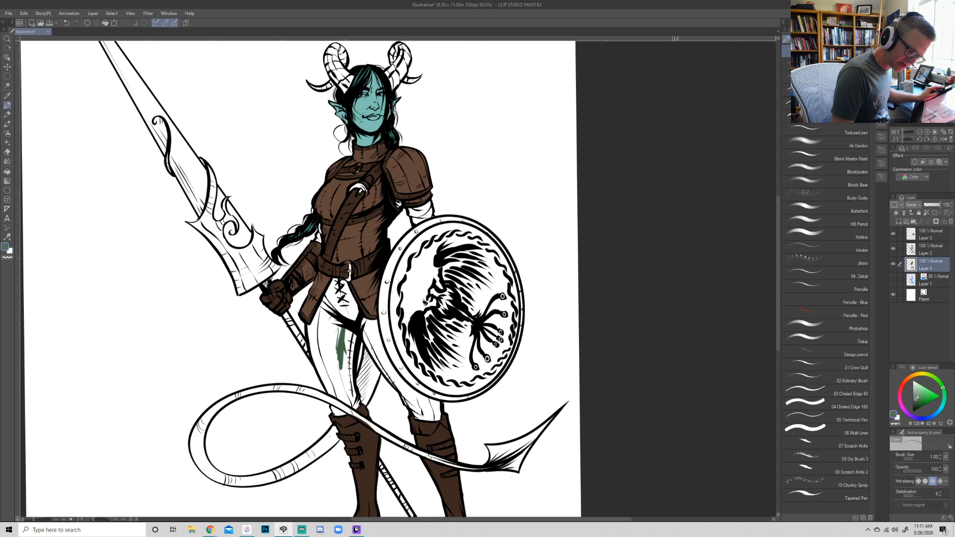
mouse_move(339, 330)
mouse_down()
mouse_move(348, 369)
mouse_move(352, 349)
mouse_move(352, 359)
mouse_move(348, 373)
mouse_move(342, 323)
mouse_move(335, 380)
mouse_move(321, 325)
mouse_move(315, 342)
mouse_move(316, 316)
mouse_move(308, 339)
mouse_move(316, 368)
mouse_move(344, 400)
mouse_move(330, 390)
mouse_move(336, 397)
mouse_move(325, 384)
mouse_move(342, 396)
mouse_move(336, 376)
mouse_move(354, 407)
mouse_move(347, 363)
mouse_move(353, 392)
mouse_up()
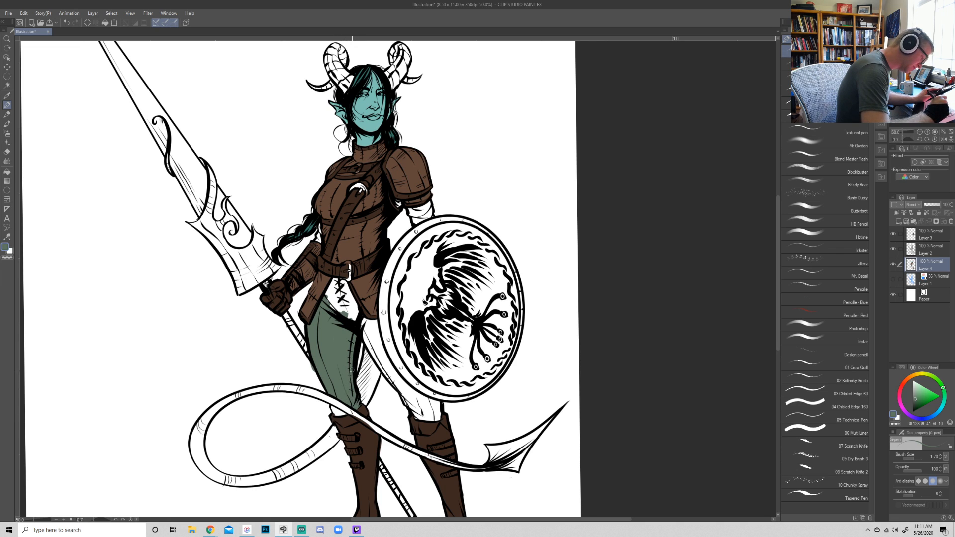
mouse_move(348, 311)
mouse_down()
mouse_move(365, 328)
mouse_move(340, 281)
mouse_move(323, 303)
mouse_move(327, 316)
mouse_move(349, 321)
mouse_move(351, 302)
mouse_up()
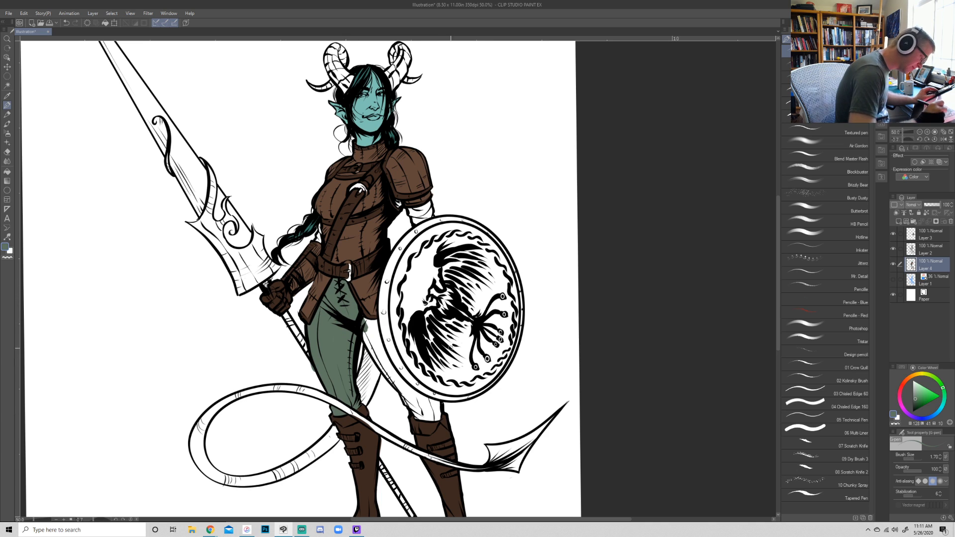
- Color the shield-side legging muted green between the boot cuff, shield edge and hip
key(e)
key(r)
drag(603, 375, 405, 447)
key(p)
mouse_move(291, 361)
mouse_down()
mouse_move(289, 372)
mouse_move(305, 330)
mouse_up()
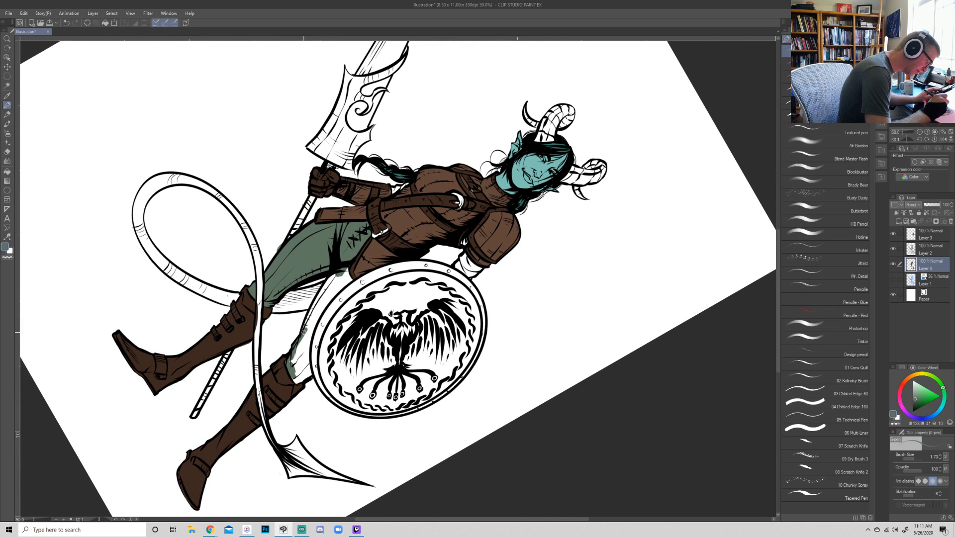
mouse_move(309, 375)
mouse_down()
mouse_move(307, 355)
mouse_move(297, 380)
mouse_move(307, 371)
mouse_move(306, 341)
mouse_move(296, 375)
mouse_up()
mouse_move(307, 332)
mouse_down()
mouse_move(330, 293)
mouse_move(309, 350)
mouse_move(322, 307)
mouse_move(351, 281)
mouse_move(350, 262)
mouse_move(312, 329)
mouse_move(328, 283)
mouse_move(304, 339)
mouse_move(326, 282)
mouse_up()
- Pick the teal skin color and paint the tail's lower curve beginning behind the spear-side boot
key(r)
mouse_move(581, 416)
mouse_down()
mouse_move(682, 207)
mouse_move(631, 257)
mouse_move(672, 257)
mouse_move(669, 243)
mouse_move(650, 286)
mouse_up()
key(p)
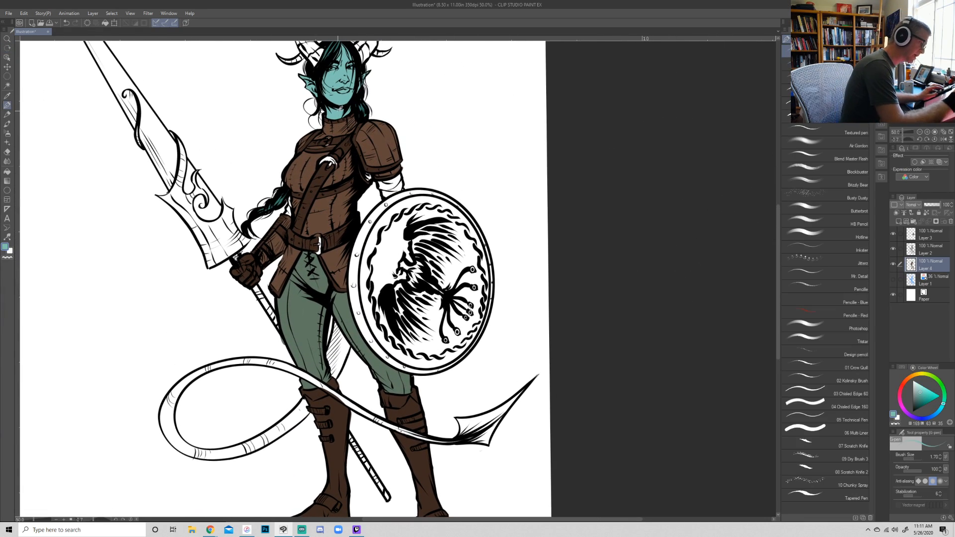
drag(269, 437, 302, 400)
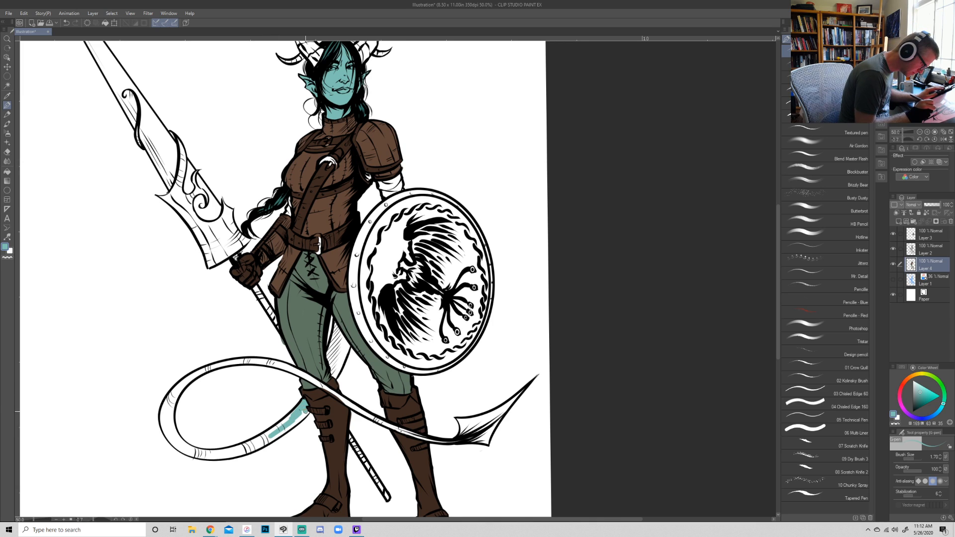
mouse_move(306, 412)
mouse_down()
mouse_move(252, 442)
mouse_move(286, 422)
mouse_move(273, 440)
mouse_move(217, 455)
mouse_up()
- Paint the pointed tail tip and the tail section crossing in front of the legs in teal
key(r)
drag(593, 347, 258, 510)
drag(275, 396, 264, 440)
key(p)
mouse_move(229, 387)
mouse_down()
mouse_move(253, 425)
mouse_move(231, 369)
mouse_up()
mouse_move(241, 404)
mouse_down()
mouse_move(237, 355)
mouse_move(231, 376)
mouse_move(223, 366)
mouse_move(236, 402)
mouse_move(210, 381)
mouse_move(216, 357)
mouse_move(222, 372)
mouse_move(219, 332)
mouse_move(277, 246)
mouse_move(239, 298)
mouse_move(309, 220)
mouse_move(274, 253)
mouse_move(325, 195)
mouse_move(281, 247)
mouse_move(340, 157)
mouse_up()
mouse_move(324, 199)
mouse_down()
mouse_move(339, 163)
mouse_move(392, 277)
mouse_up()
- Extend the teal along the tail's lower curve and around the outer bend of its loop
key(e)
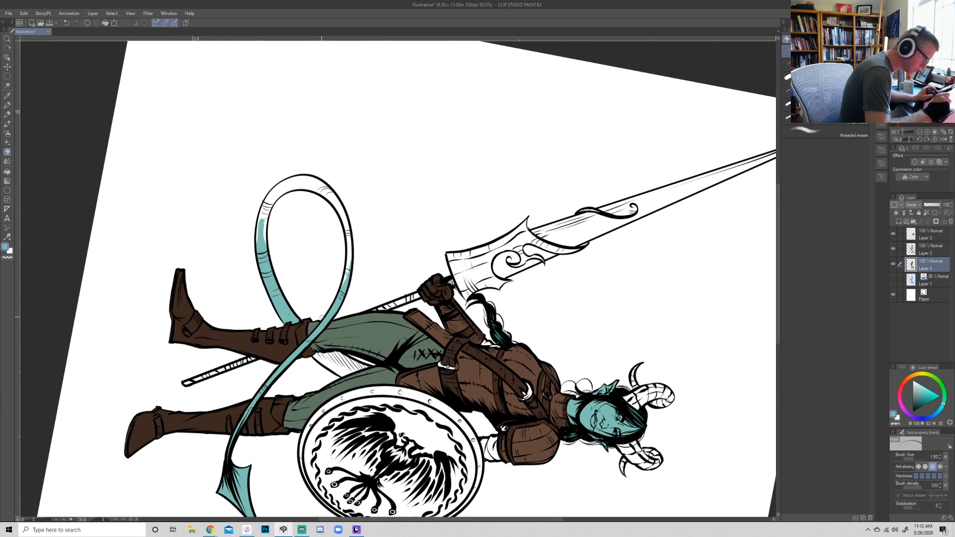
key(p)
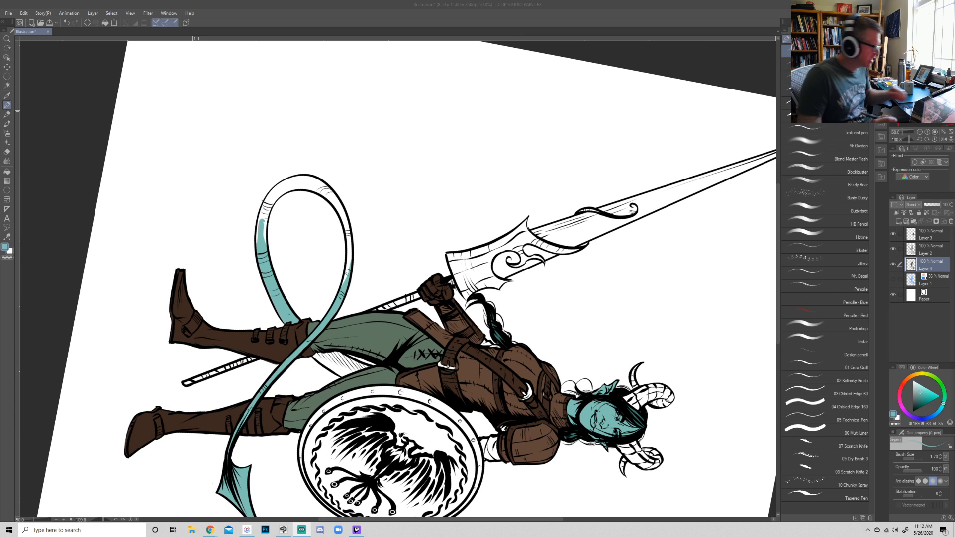
mouse_move(263, 228)
mouse_down()
mouse_move(265, 251)
mouse_move(275, 194)
mouse_move(259, 244)
mouse_up()
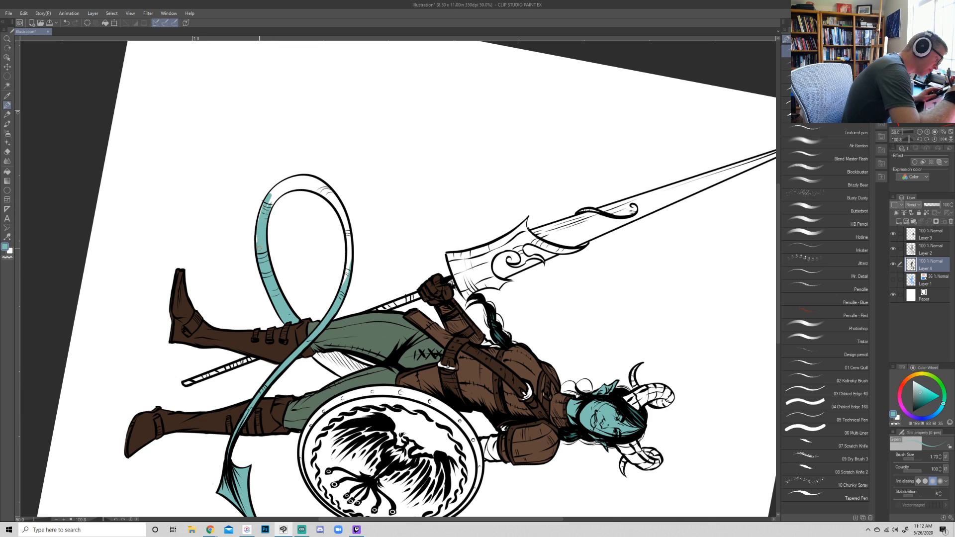
mouse_move(274, 193)
mouse_down()
mouse_move(271, 206)
mouse_move(286, 191)
mouse_up()
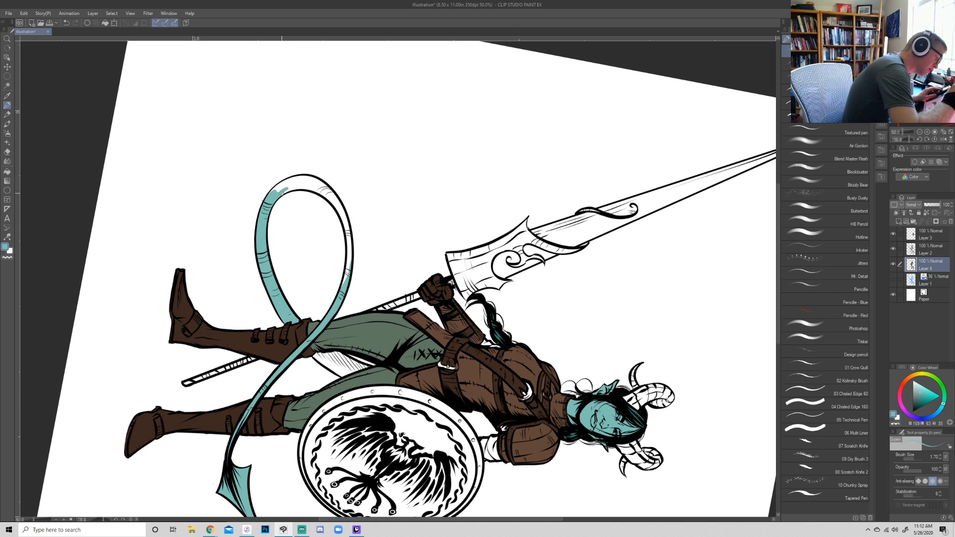
- Fill the remaining outer bend and upper stretch of the tail loop with teal, cleaning its edges with the eraser
key(r)
drag(569, 239, 458, 111)
key(p)
drag(265, 334, 278, 302)
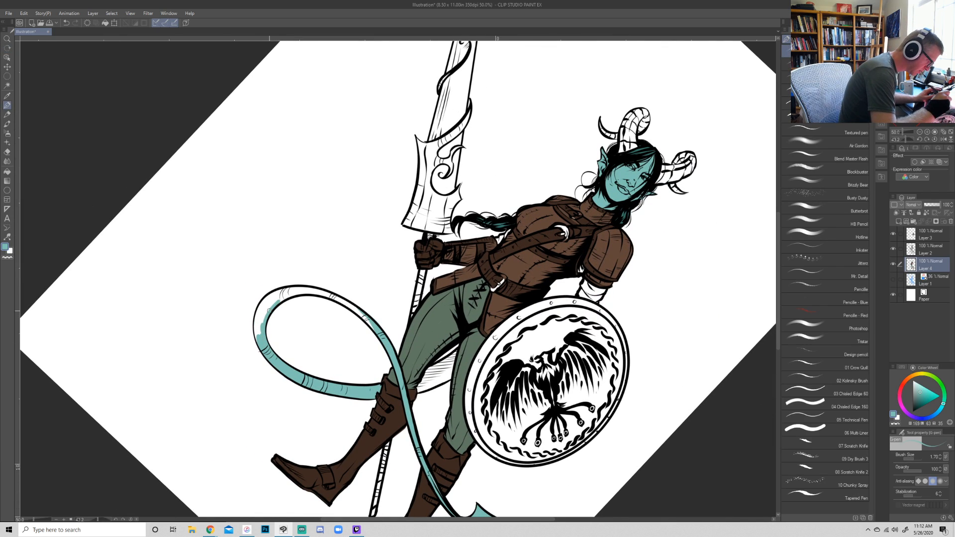
mouse_move(258, 338)
mouse_down()
mouse_move(260, 311)
mouse_move(284, 291)
mouse_up()
mouse_move(261, 321)
mouse_down()
mouse_move(288, 294)
mouse_move(503, 279)
mouse_move(366, 369)
mouse_move(362, 404)
mouse_move(368, 368)
mouse_move(361, 400)
mouse_move(388, 344)
mouse_move(421, 326)
mouse_up()
key(r)
key(p)
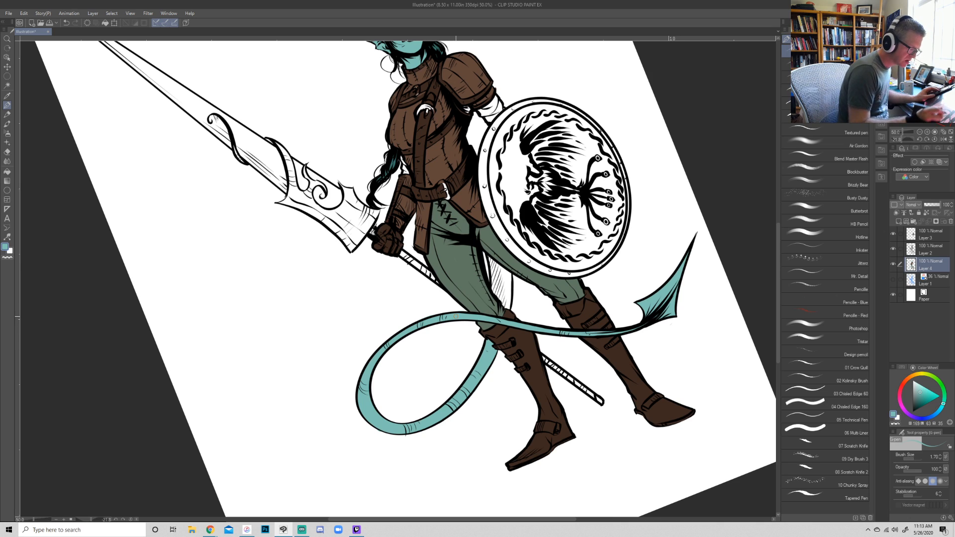
key(e)
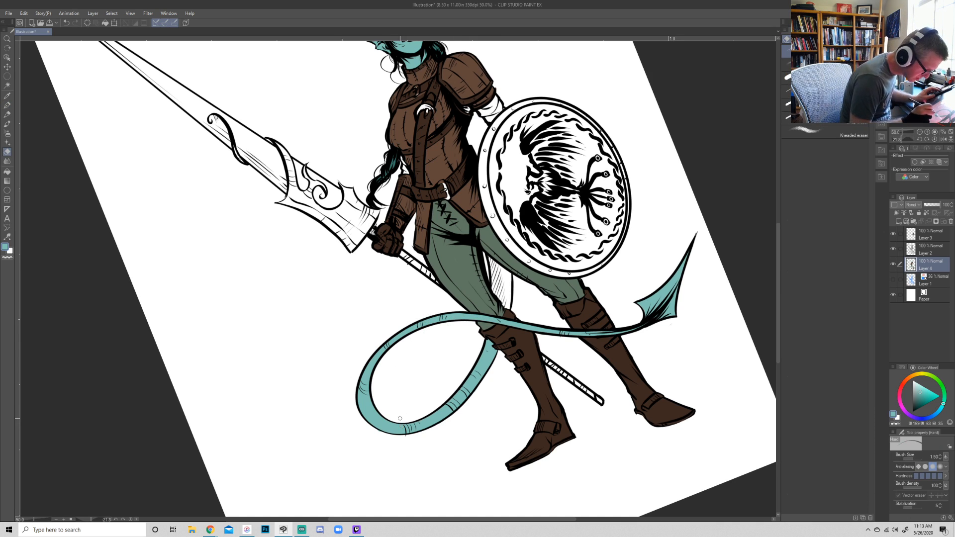
key(p)
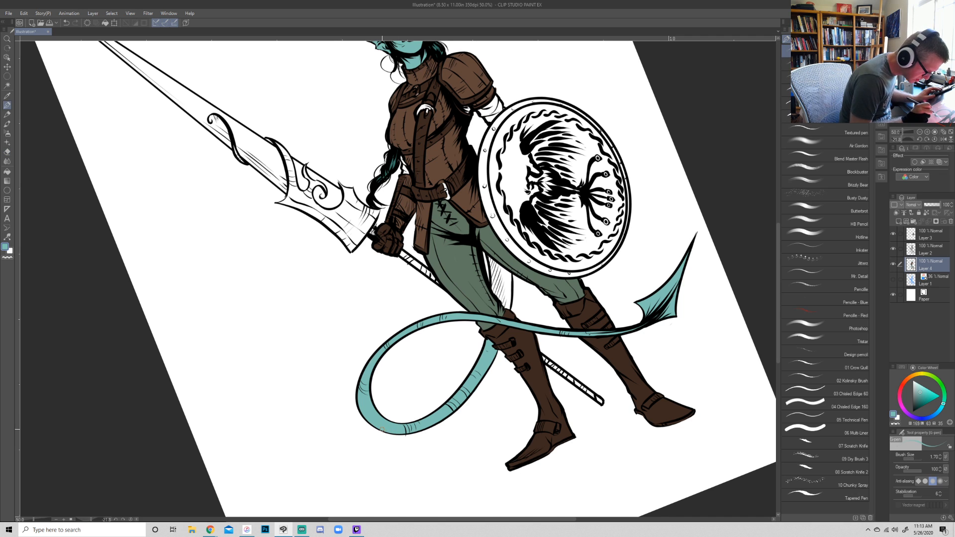
- Paint the tail section visible between the thighs in teal
key(r)
drag(612, 252, 605, 345)
drag(640, 299, 614, 338)
key(p)
drag(459, 382, 469, 364)
drag(474, 339, 454, 369)
drag(460, 357, 455, 386)
drag(467, 350, 460, 383)
drag(471, 355, 463, 378)
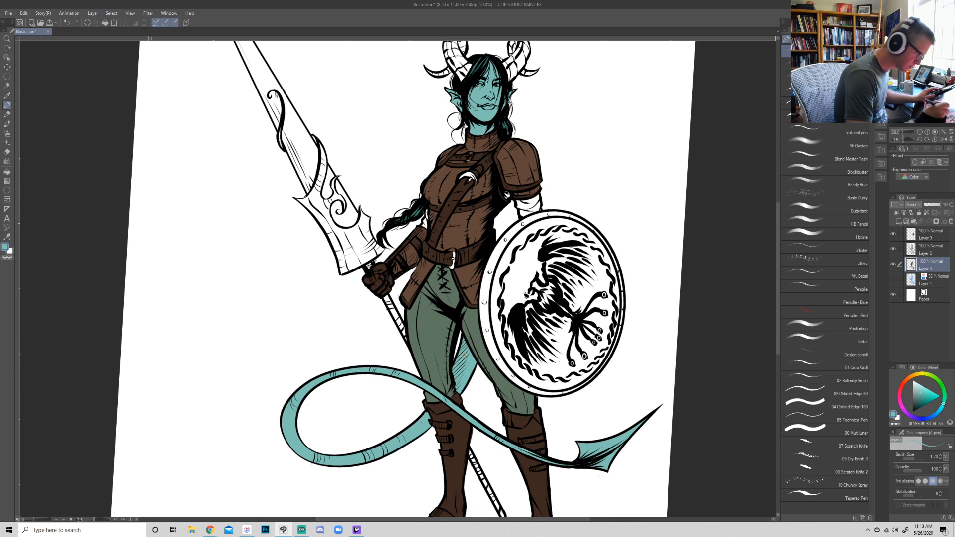
- Mix a light beige-grey and color the exposed sleeve between the shoulder armor and the shield
drag(685, 307, 674, 331)
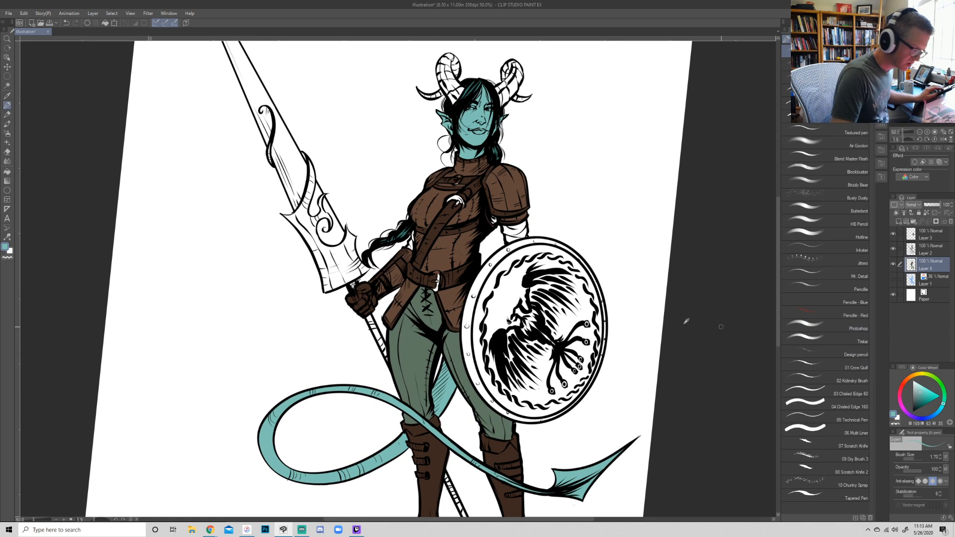
alt+click(513, 195)
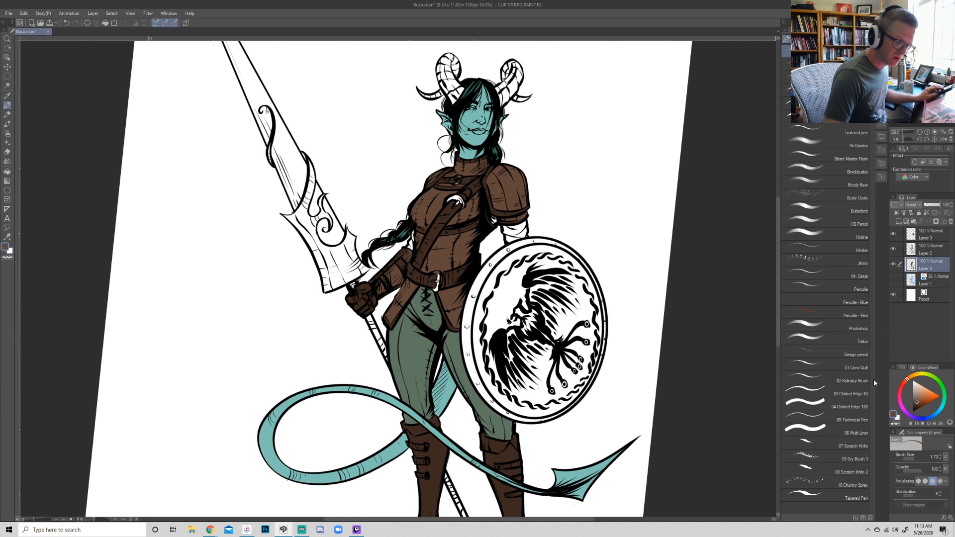
click(914, 377)
drag(919, 392, 918, 390)
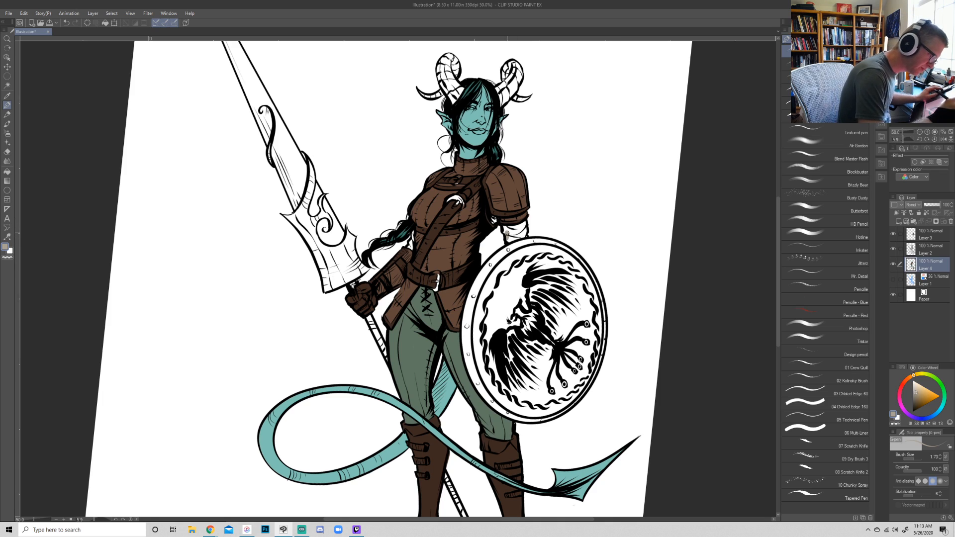
drag(506, 230, 521, 225)
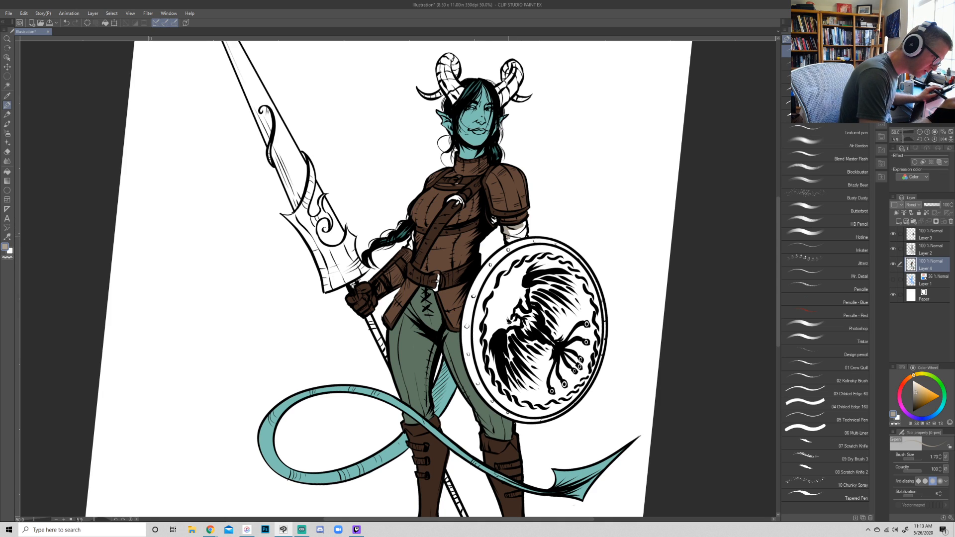
drag(521, 226, 508, 230)
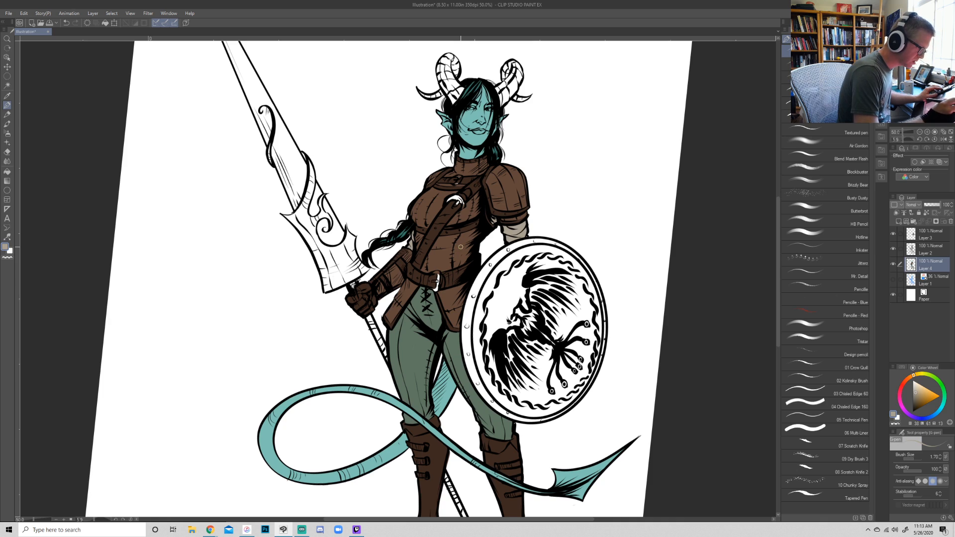
- Color the chest strap, collar and belt buckles in neutral grey, touching up the belt buckle's gap with dark leather brown
click(912, 395)
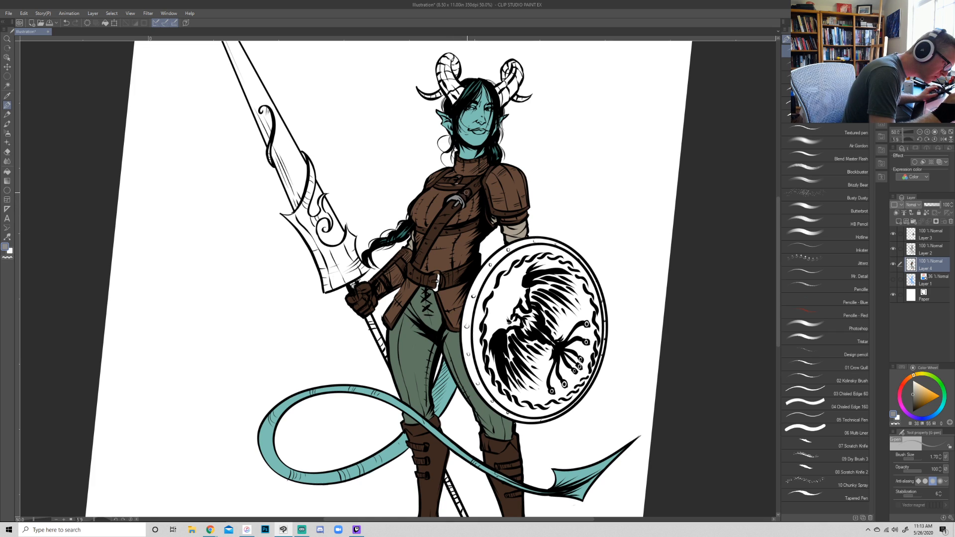
alt+click(462, 194)
alt+click(454, 201)
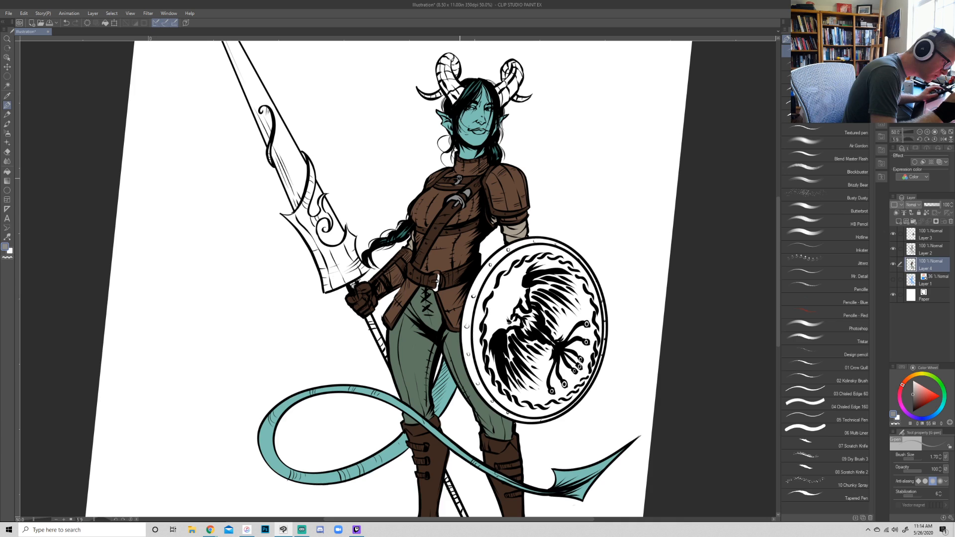
drag(435, 273, 436, 289)
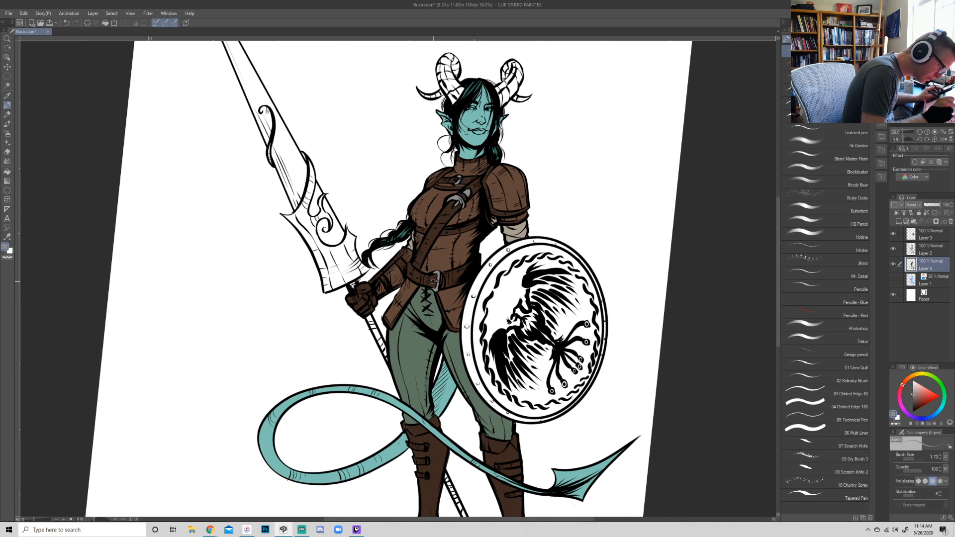
alt+click(442, 280)
alt+click(438, 280)
alt+click(435, 282)
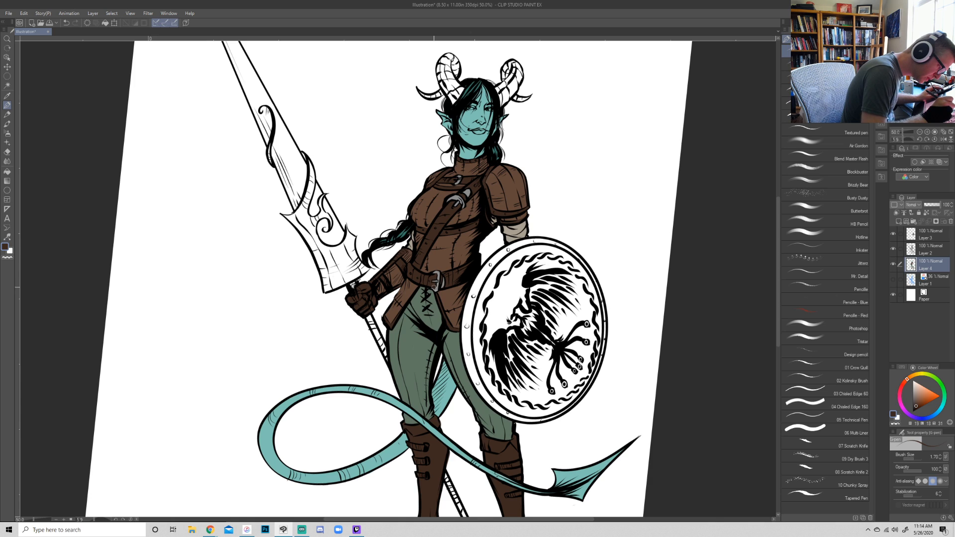
alt+click(438, 286)
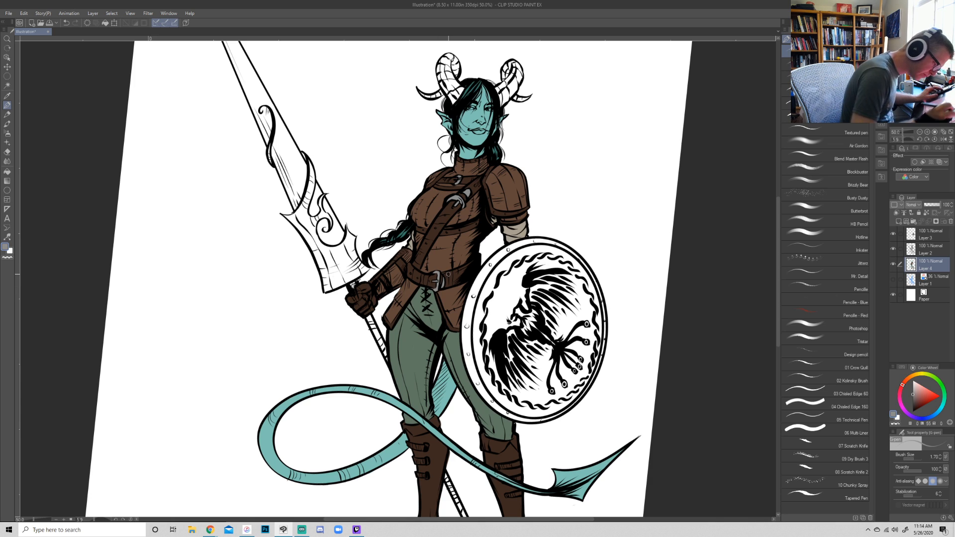
- Fill the whole shield, including its rim, with medium grey, varying the brush size between the face and the edges
key(bracketright)
key(bracketright)
key(bracketright)
key(bracketright)
key(bracketright)
key(bracketright)
key(bracketright)
key(bracketright)
key(bracketright)
key(bracketright)
key(bracketright)
key(bracketright)
mouse_move(540, 322)
mouse_down()
mouse_move(505, 322)
mouse_move(495, 344)
mouse_move(493, 298)
mouse_move(518, 260)
mouse_move(535, 256)
mouse_move(540, 278)
mouse_move(525, 264)
mouse_move(542, 260)
mouse_move(567, 273)
mouse_move(570, 356)
mouse_move(518, 390)
mouse_move(483, 369)
mouse_move(495, 375)
mouse_move(482, 393)
mouse_move(469, 351)
mouse_up()
key(bracketleft)
key(bracketleft)
key(bracketleft)
key(bracketleft)
key(bracketleft)
key(bracketleft)
key(bracketleft)
key(bracketleft)
key(bracketleft)
drag(482, 389, 466, 324)
drag(473, 368, 471, 297)
mouse_move(467, 342)
mouse_down()
mouse_move(470, 304)
mouse_move(465, 333)
mouse_move(476, 285)
mouse_up()
mouse_move(560, 394)
mouse_down()
mouse_move(493, 405)
mouse_move(523, 419)
mouse_move(549, 415)
mouse_move(586, 383)
mouse_move(569, 402)
mouse_move(591, 360)
mouse_move(588, 382)
mouse_move(595, 319)
mouse_move(595, 363)
mouse_move(602, 341)
mouse_move(593, 285)
mouse_up()
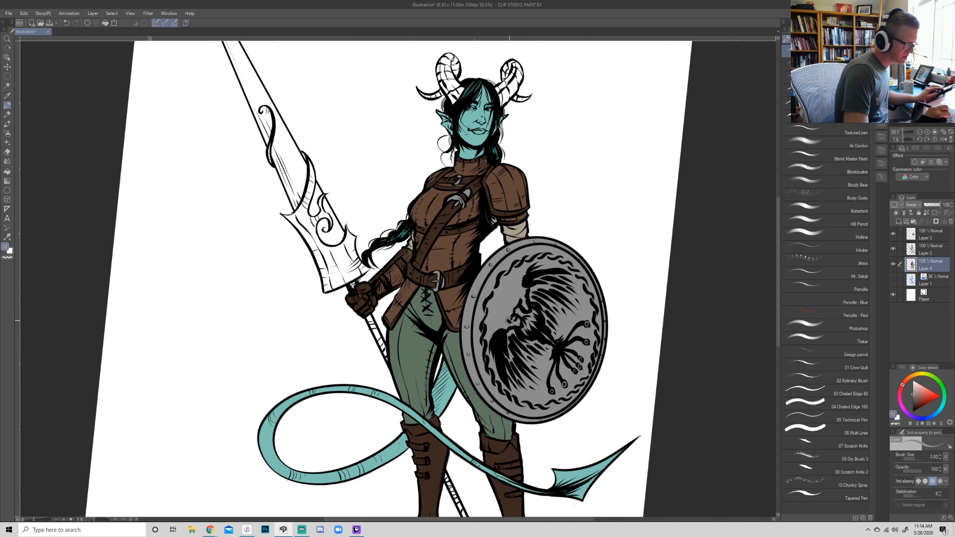
- Auto-select the shield's inner face inside the rim using the line art on Layer 2
click(928, 250)
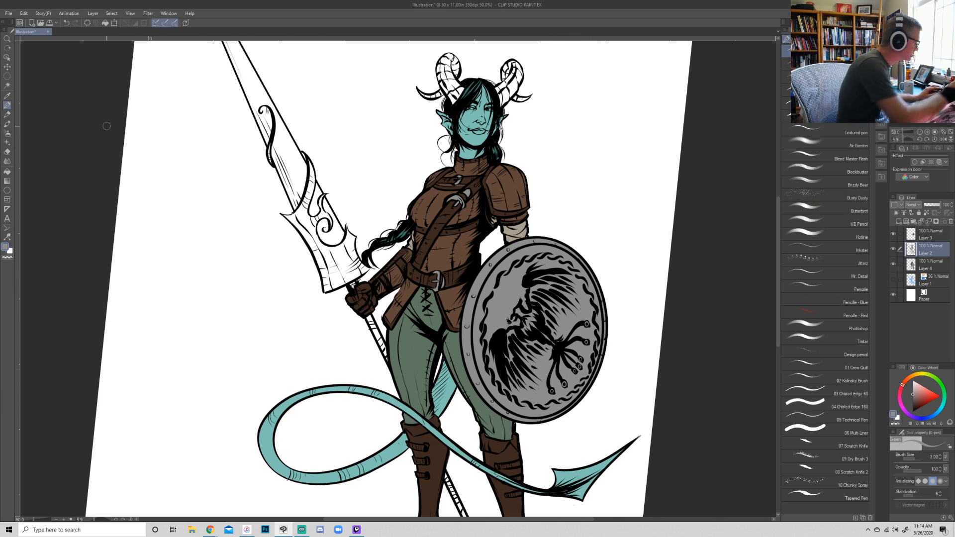
click(7, 76)
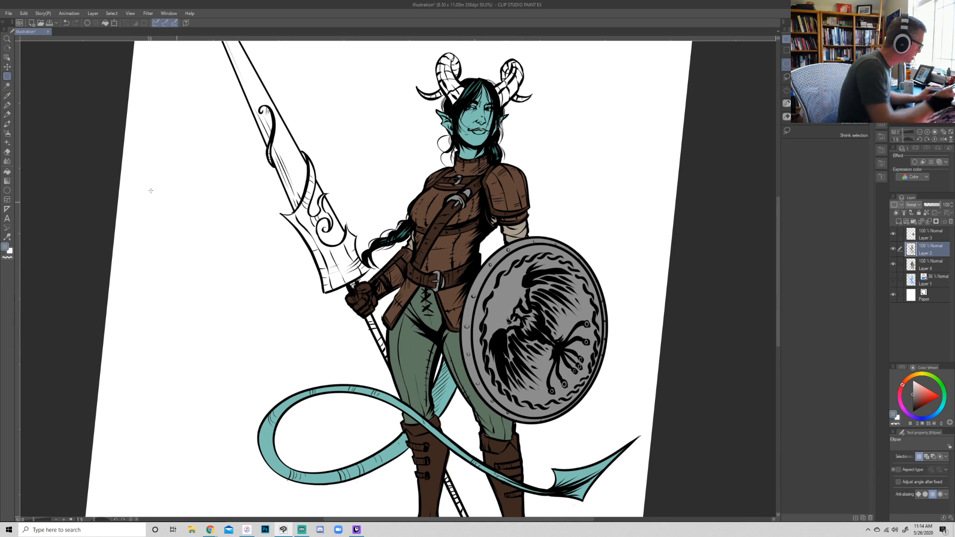
click(7, 86)
click(494, 319)
key(p)
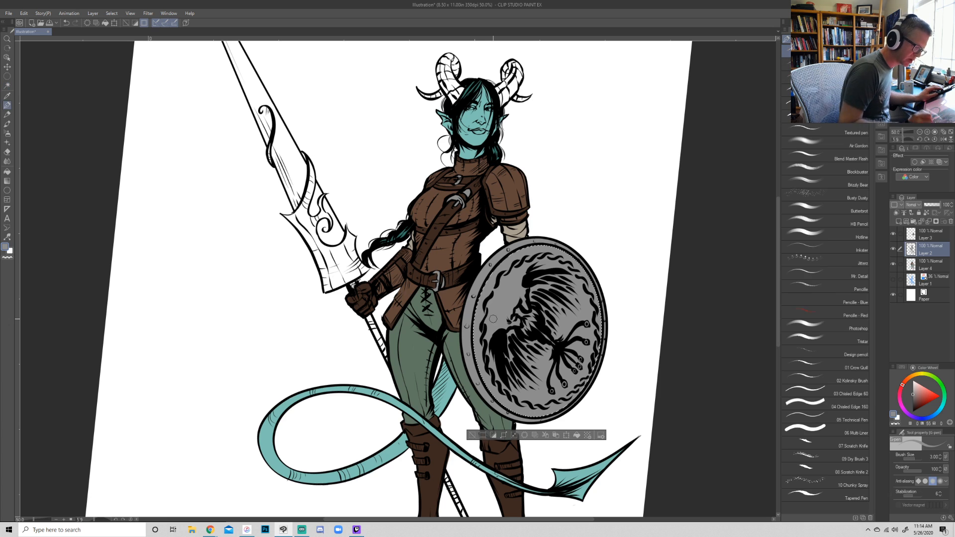
- Paint the selected shield face light grey on Layer 4 with a size 100 brush and clear the selection
click(929, 265)
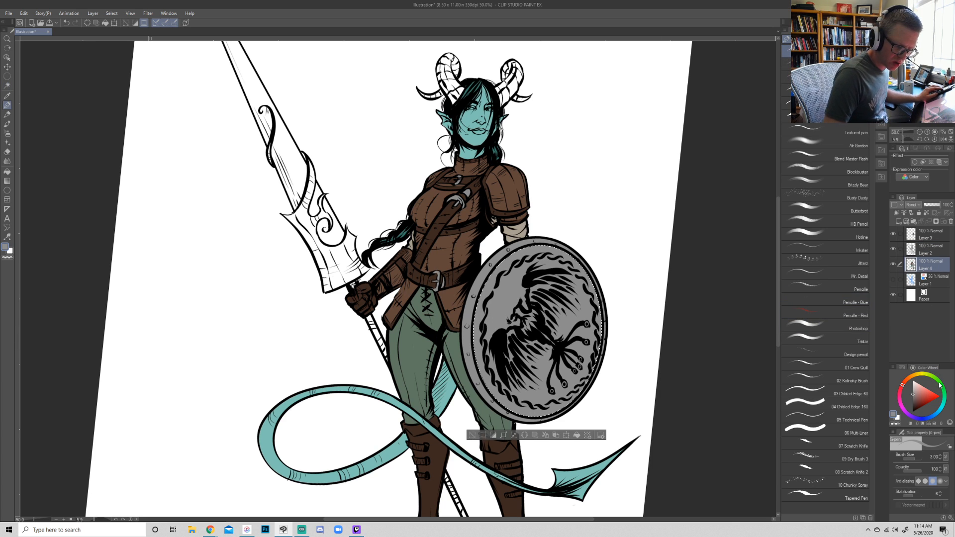
click(913, 387)
click(922, 459)
drag(562, 380, 527, 339)
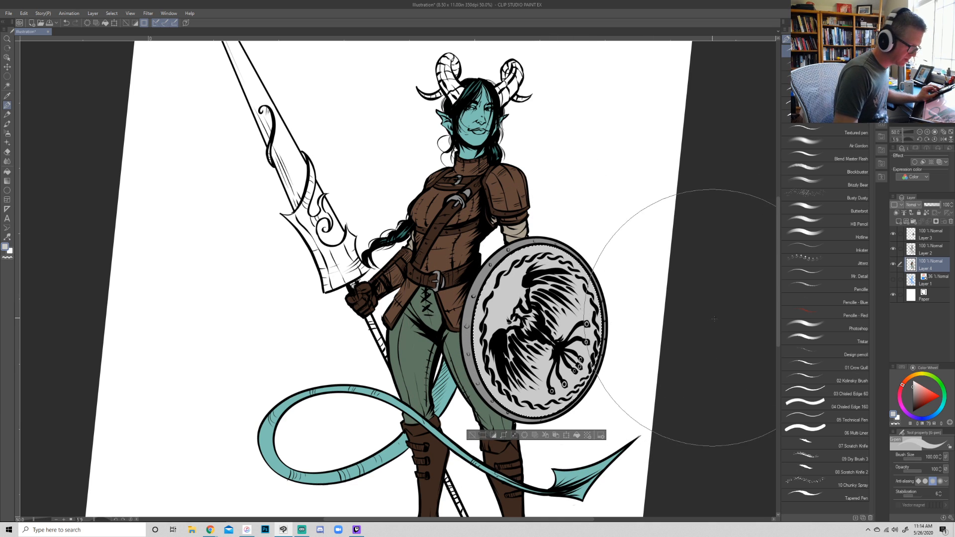
key(ctrl+d)
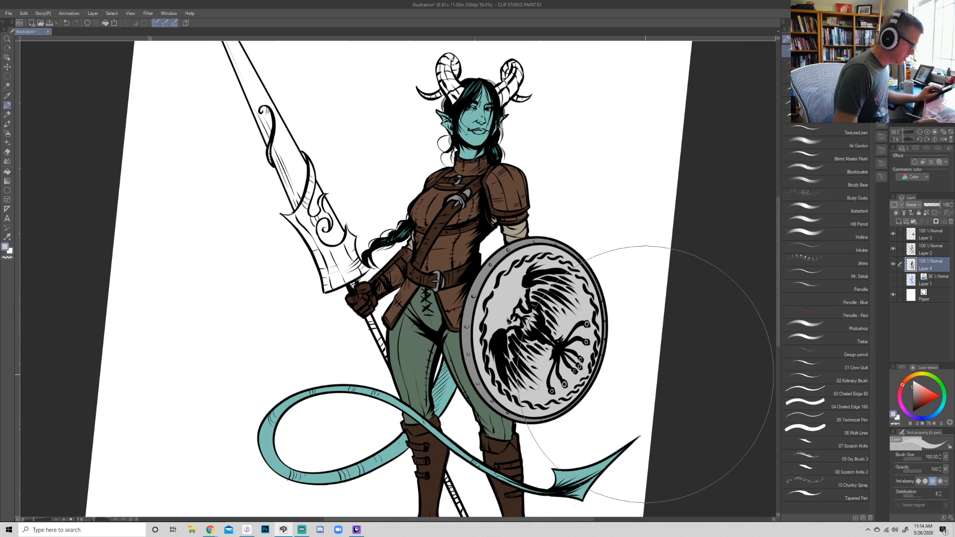
- Sample the shield rim's medium grey and reduce the brush size to 12
alt+click(497, 259)
click(918, 458)
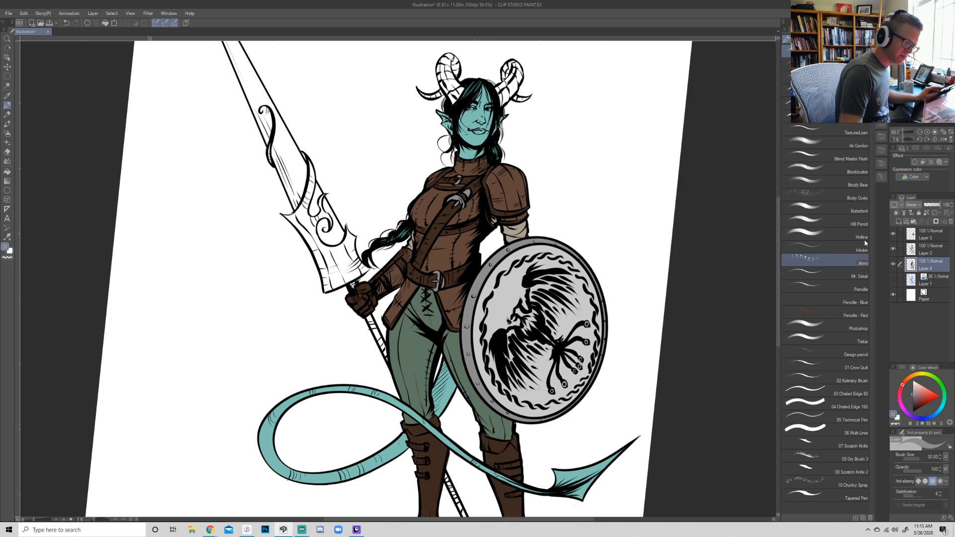
click(920, 132)
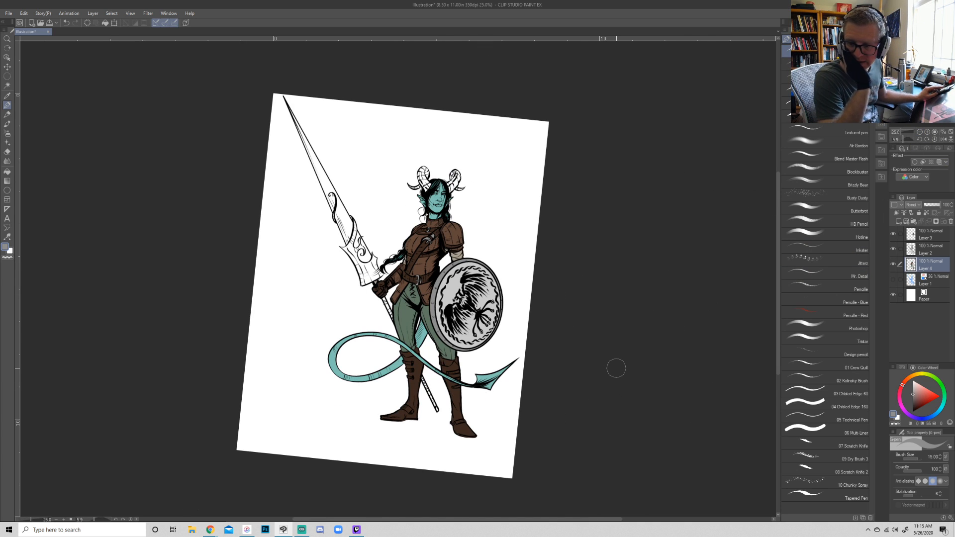
key(bracketleft)
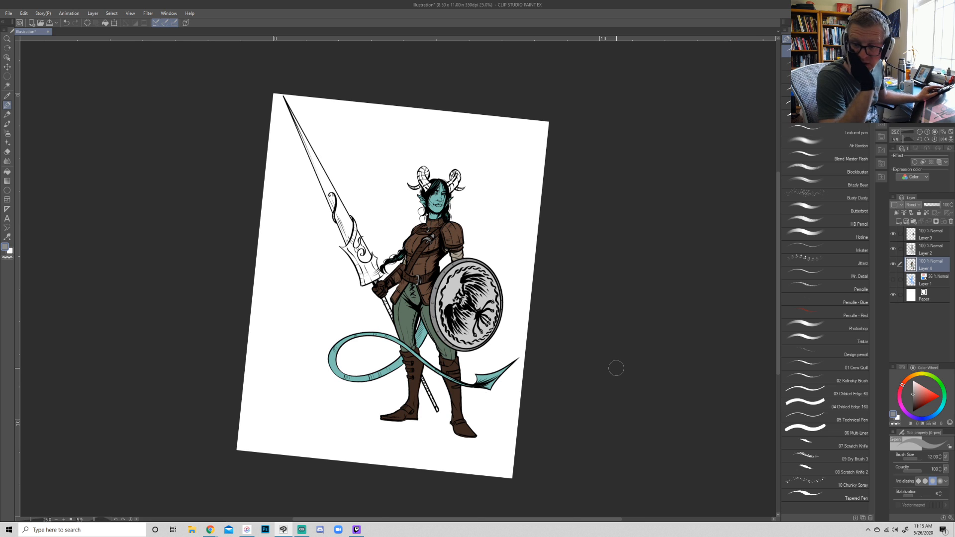
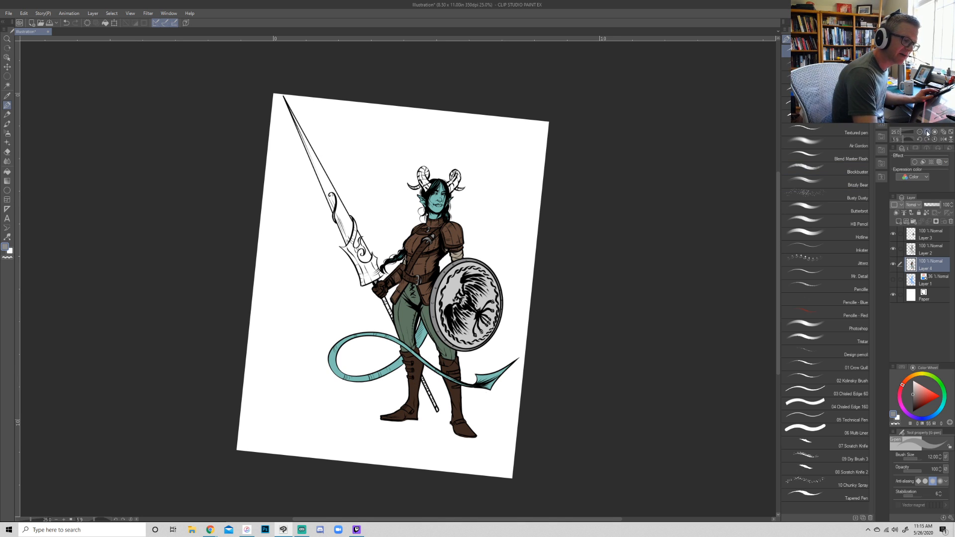
- Paint the lower spear shaft behind the boots medium grey with a size 2 brush
key(ctrl+plus)
key(ctrl+plus)
drag(448, 349, 549, 234)
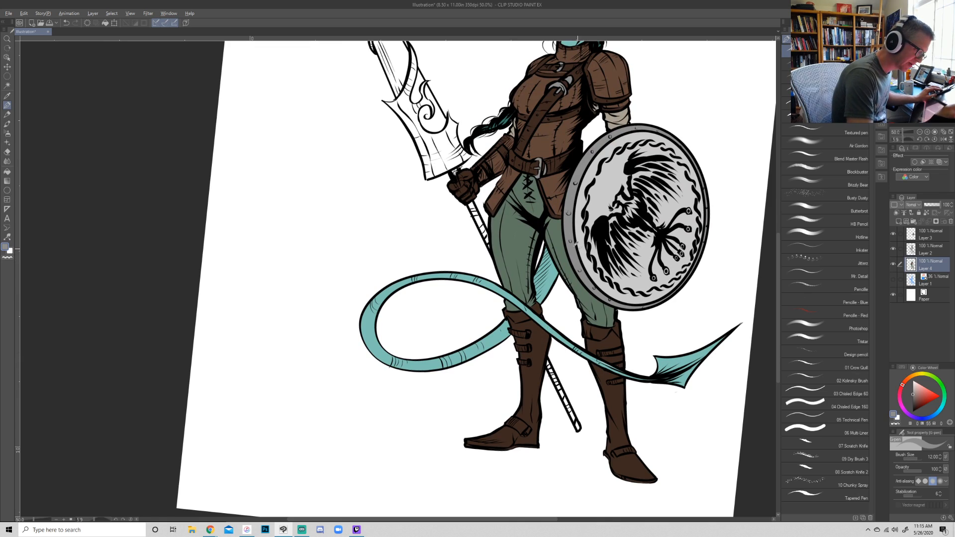
key(bracketleft)
key(bracketleft)
key(bracketleft)
key(bracketleft)
key(bracketleft)
key(bracketleft)
key(bracketleft)
key(bracketleft)
key(bracketleft)
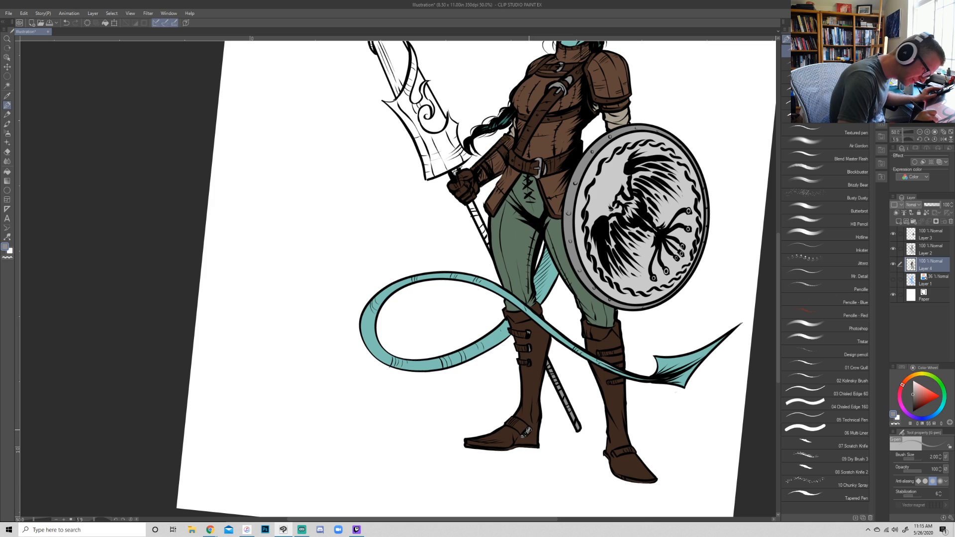
- Dab grey onto the small metal buckles of both boots
alt+click(521, 437)
alt+click(523, 435)
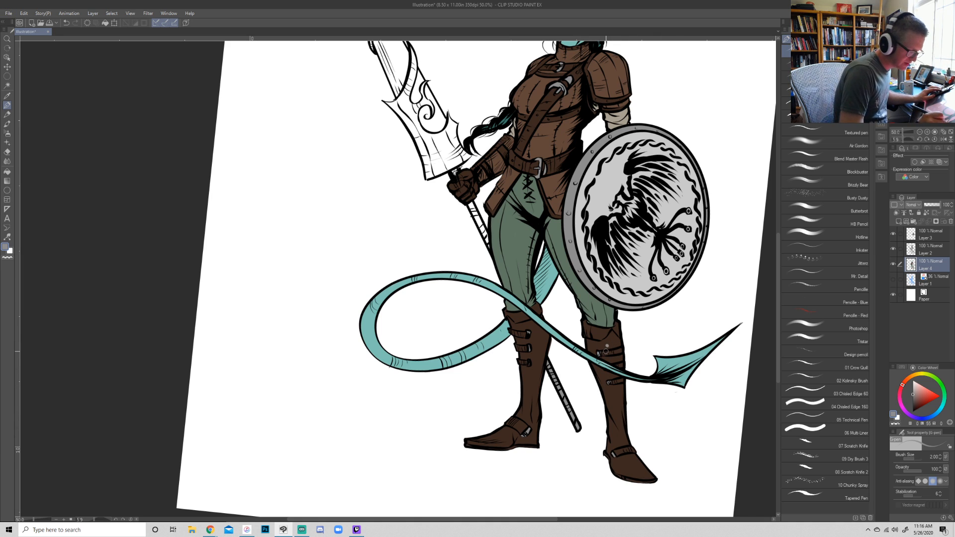
alt+click(607, 347)
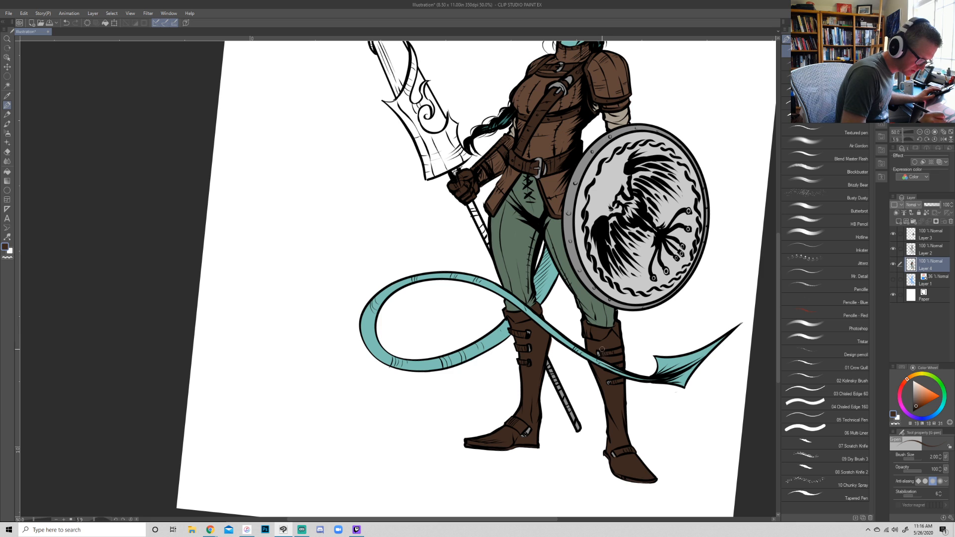
- Paint the upper spear shaft between the gloved hand and the thigh medium grey
drag(658, 288, 571, 370)
alt+click(486, 309)
drag(401, 334, 386, 292)
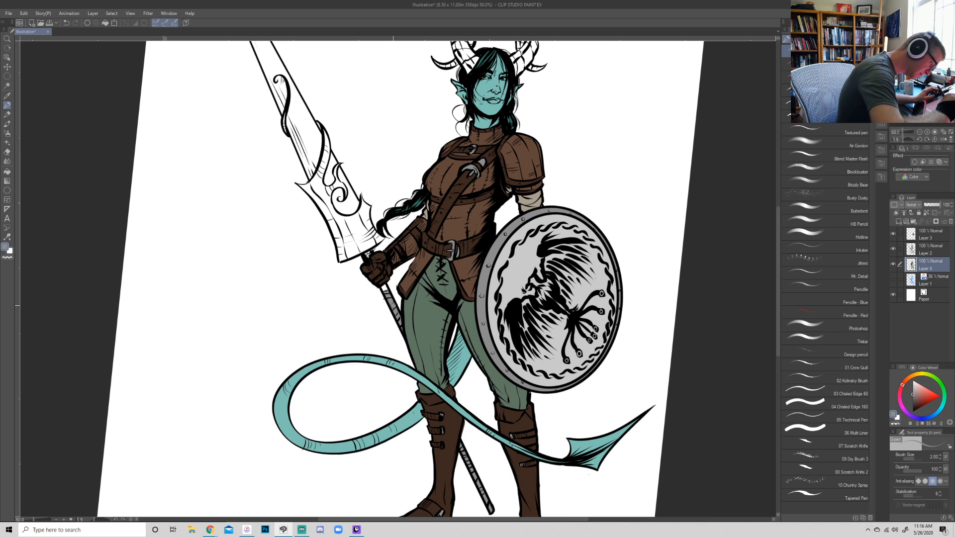
- Fill the spear blade up to its tip with medium grey using a size 6 brush
drag(685, 267, 572, 436)
drag(506, 162, 502, 259)
key(p)
key(bracketright)
key(bracketright)
key(bracketright)
key(bracketright)
mouse_move(416, 280)
mouse_down()
mouse_move(447, 169)
mouse_move(414, 254)
mouse_move(424, 208)
mouse_move(407, 243)
mouse_move(426, 205)
mouse_move(407, 239)
mouse_move(453, 127)
mouse_move(429, 198)
mouse_move(435, 216)
mouse_move(465, 98)
mouse_move(430, 188)
mouse_move(472, 86)
mouse_move(429, 186)
mouse_move(462, 115)
mouse_move(448, 164)
mouse_move(480, 55)
mouse_up()
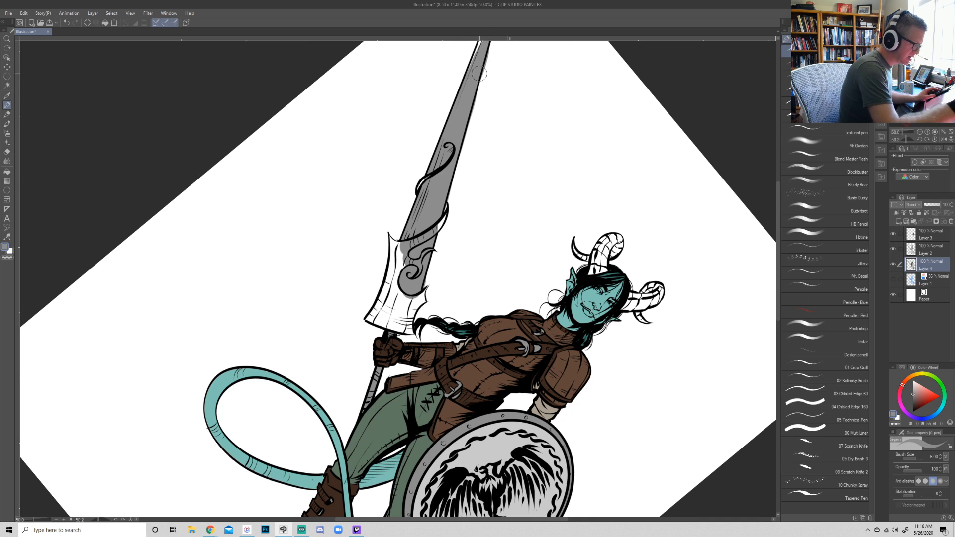
drag(538, 192, 495, 351)
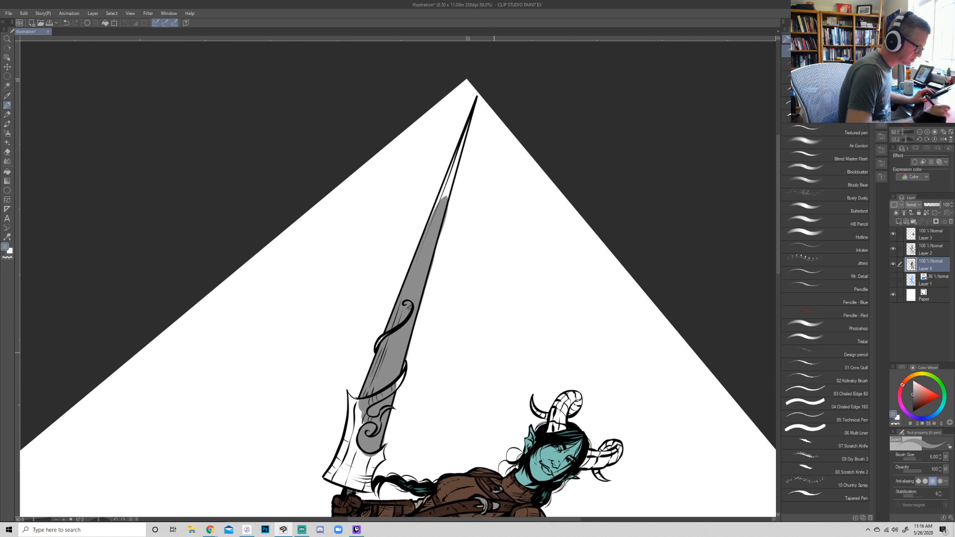
drag(427, 249, 475, 107)
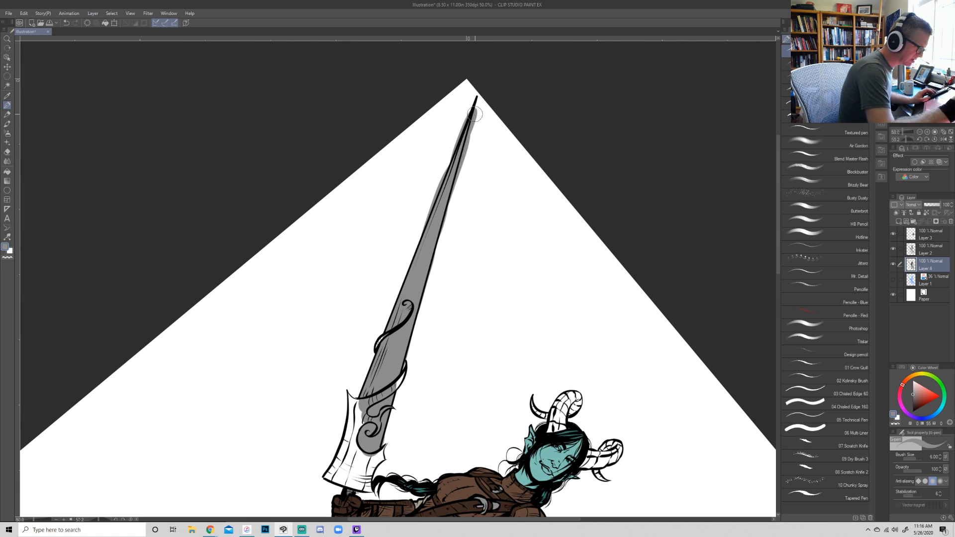
- Erase the grey overspill along both edges of the spear blade and around its tip
key(e)
drag(431, 273, 417, 332)
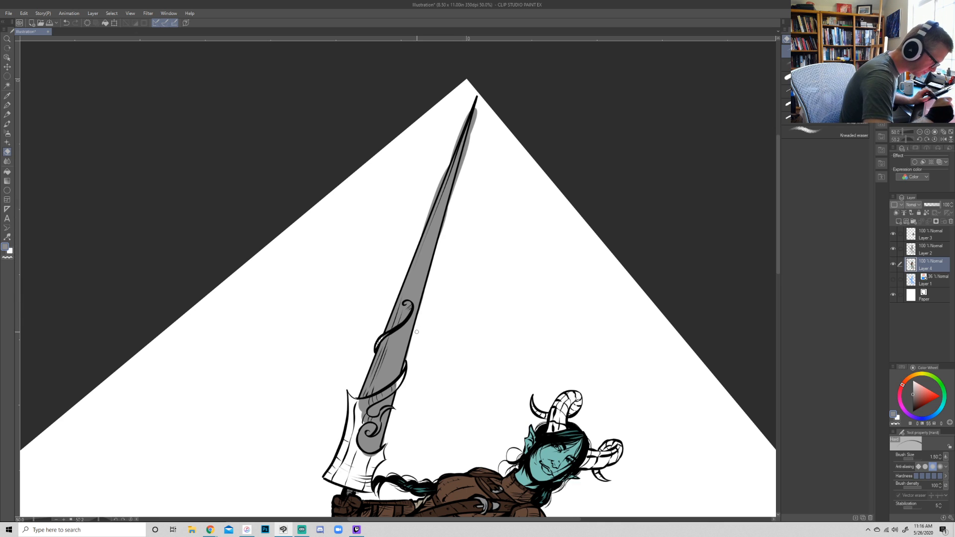
drag(446, 219, 467, 137)
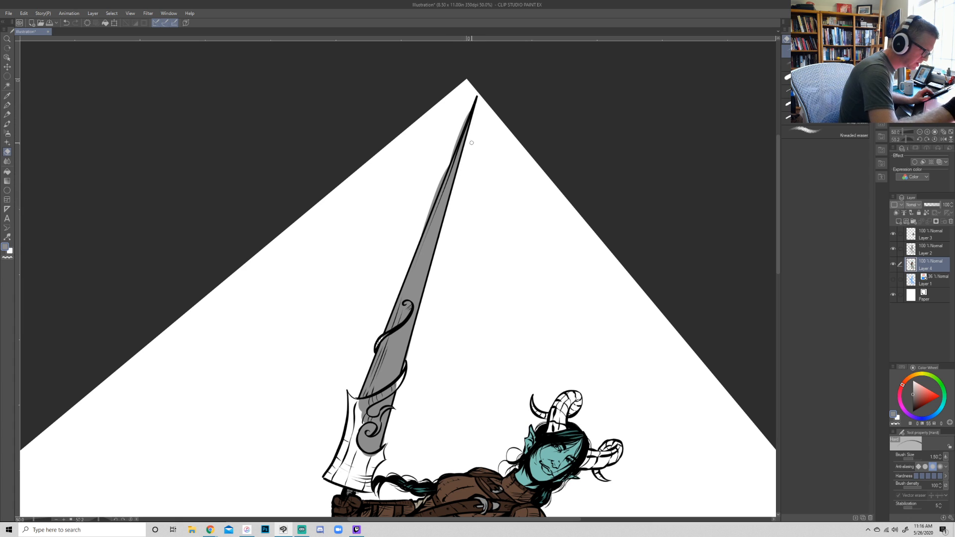
drag(419, 235, 471, 108)
drag(448, 163, 472, 105)
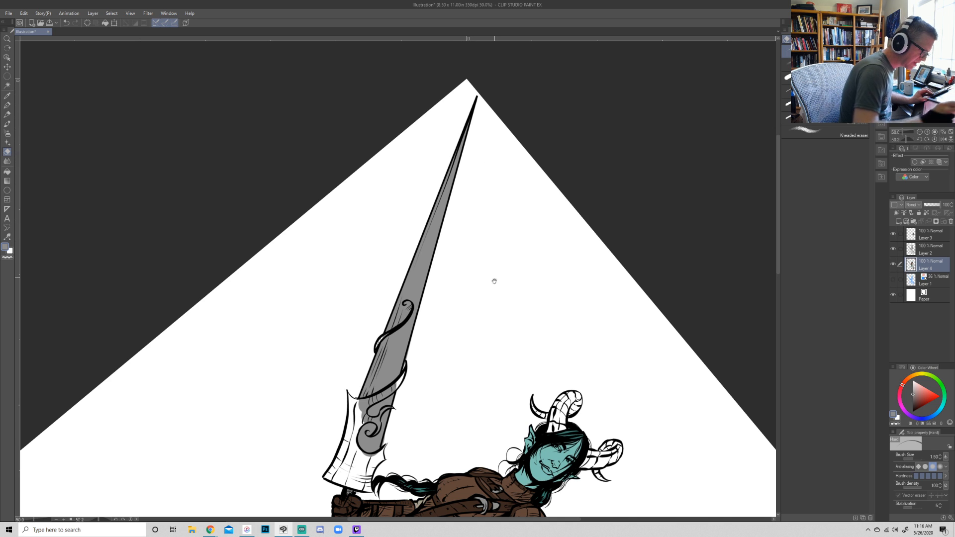
- Choose a golden ochre and paint the base of the spear guard with a size 2 brush
drag(503, 298, 576, 137)
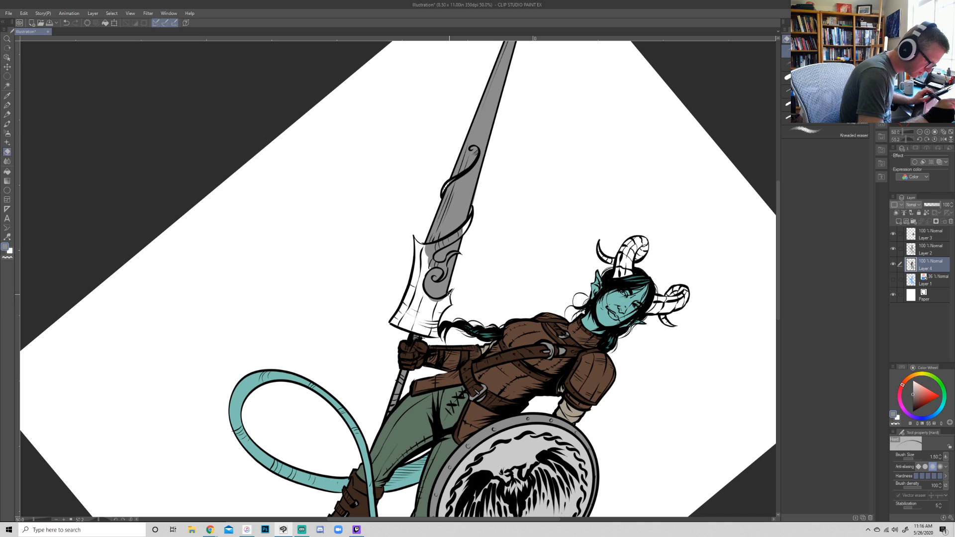
drag(693, 396, 693, 335)
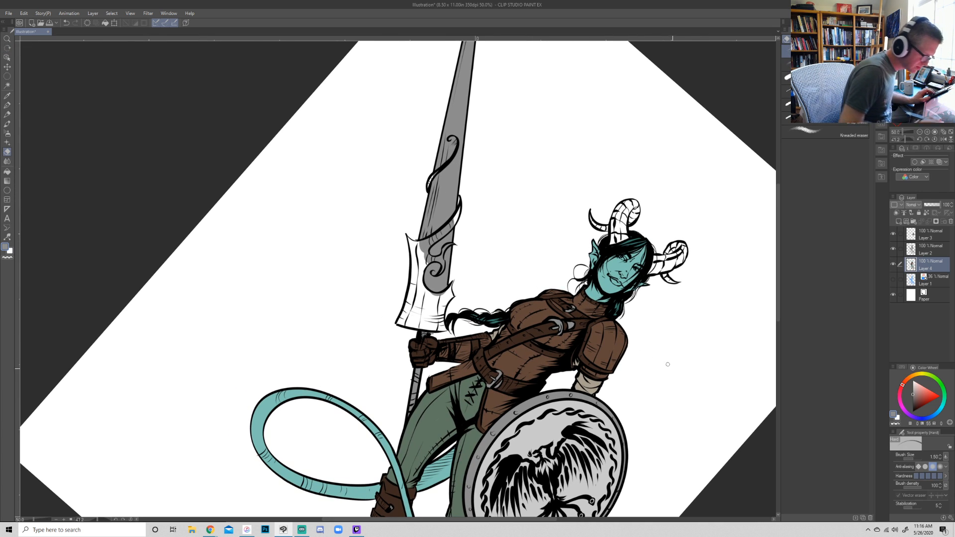
drag(914, 376, 916, 378)
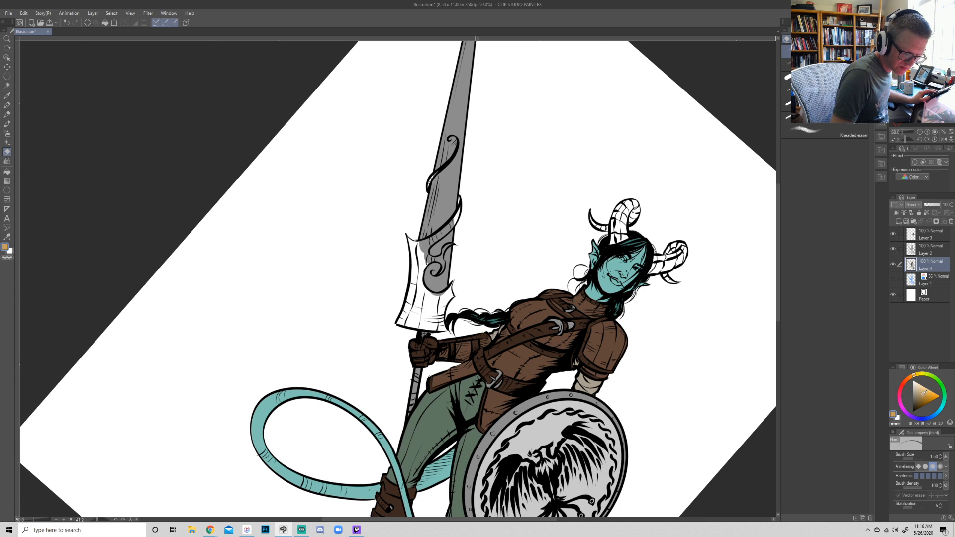
drag(914, 377, 913, 377)
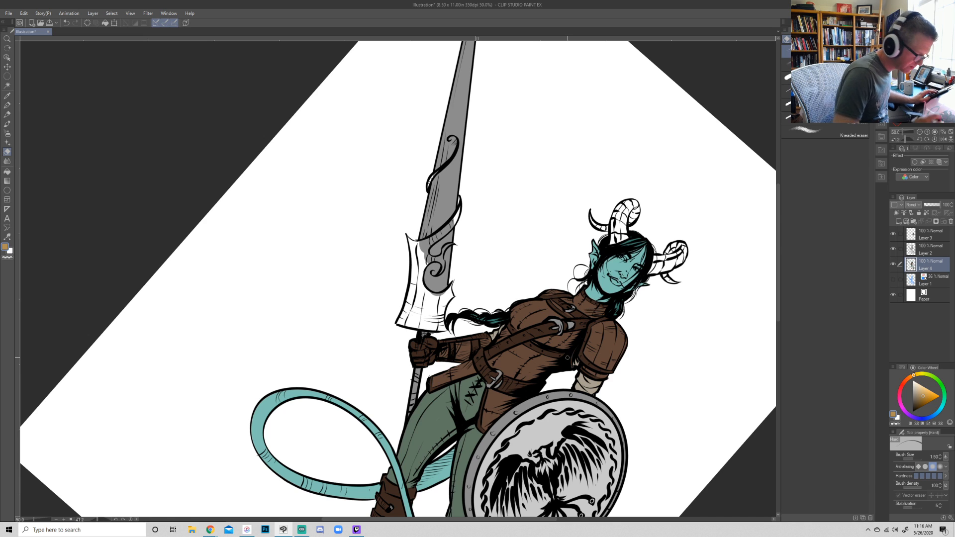
key(p)
mouse_move(418, 298)
mouse_down()
mouse_move(422, 310)
mouse_move(407, 308)
mouse_move(408, 297)
mouse_move(400, 323)
mouse_move(445, 331)
mouse_move(447, 298)
mouse_move(432, 321)
mouse_move(427, 301)
mouse_move(429, 313)
mouse_move(452, 283)
mouse_up()
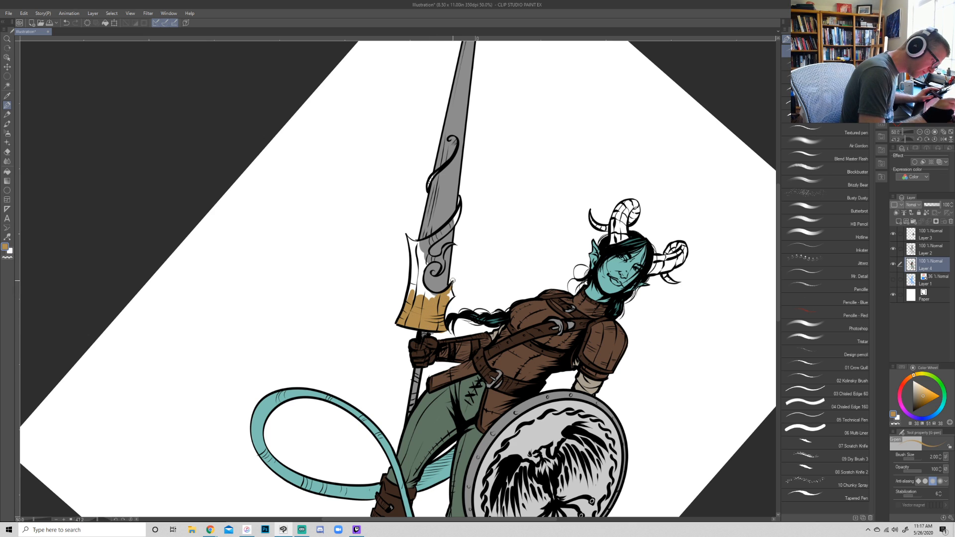
key(e)
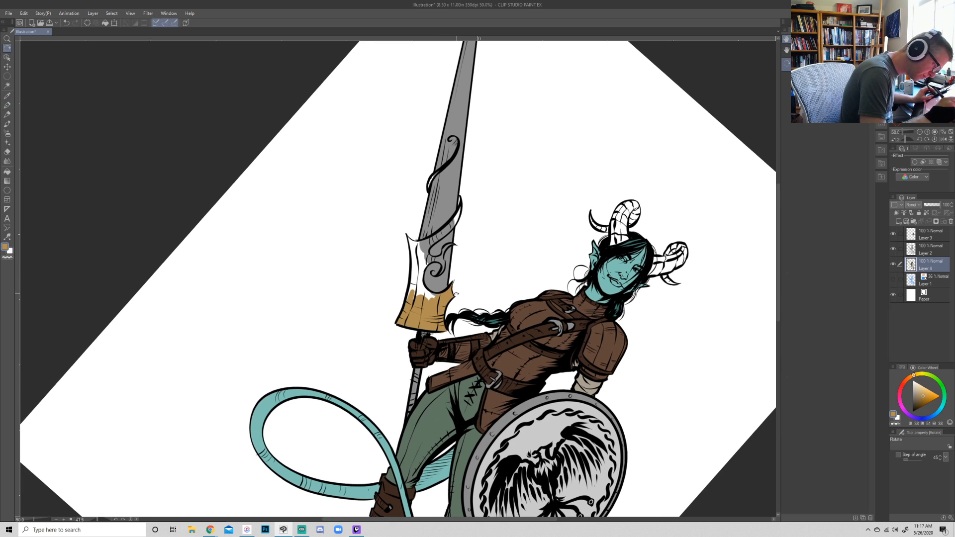
key(p)
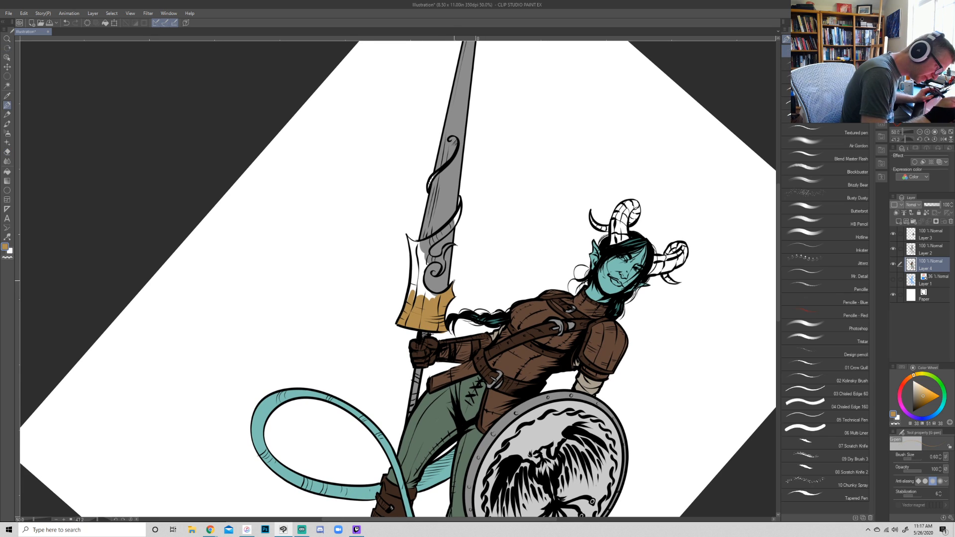
key(e)
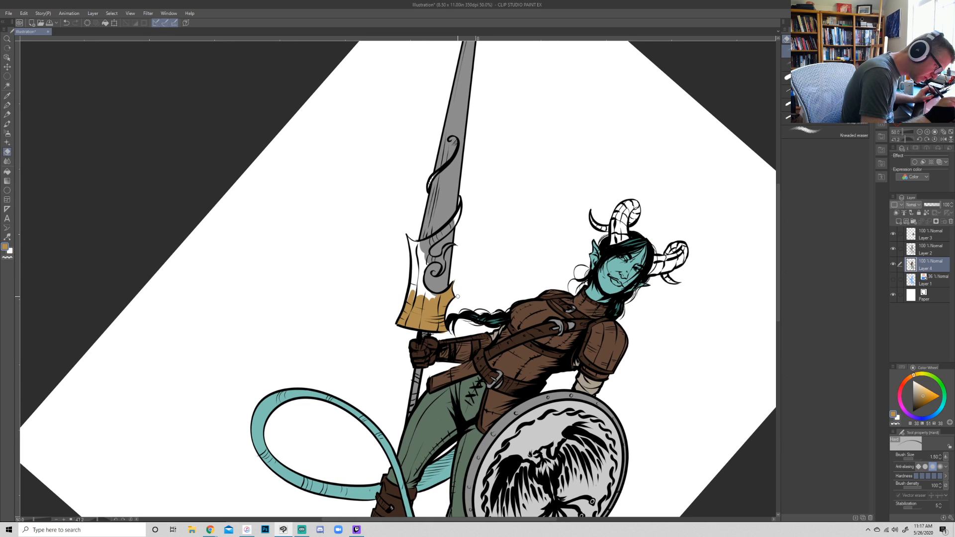
- Extend the gold across the lower half of the spear guard with a size 4 brush
key(r)
drag(657, 362, 423, 487)
key(p)
key(])
key(])
key(])
key(])
mouse_move(397, 321)
mouse_down()
mouse_move(406, 296)
mouse_move(381, 300)
mouse_up()
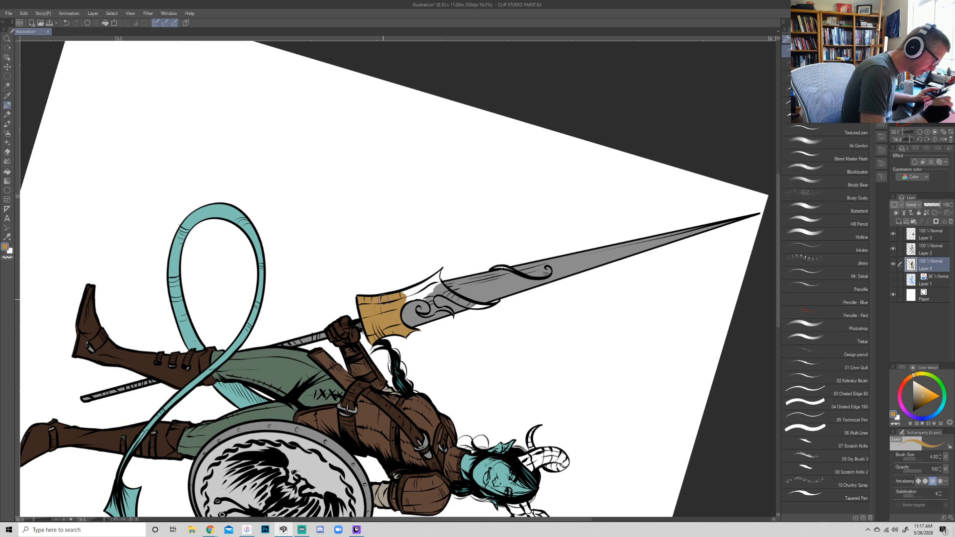
- Fill the rest of the spear guard up to its pointed corner with gold using a small brush
key(r)
drag(561, 376, 584, 279)
key(p)
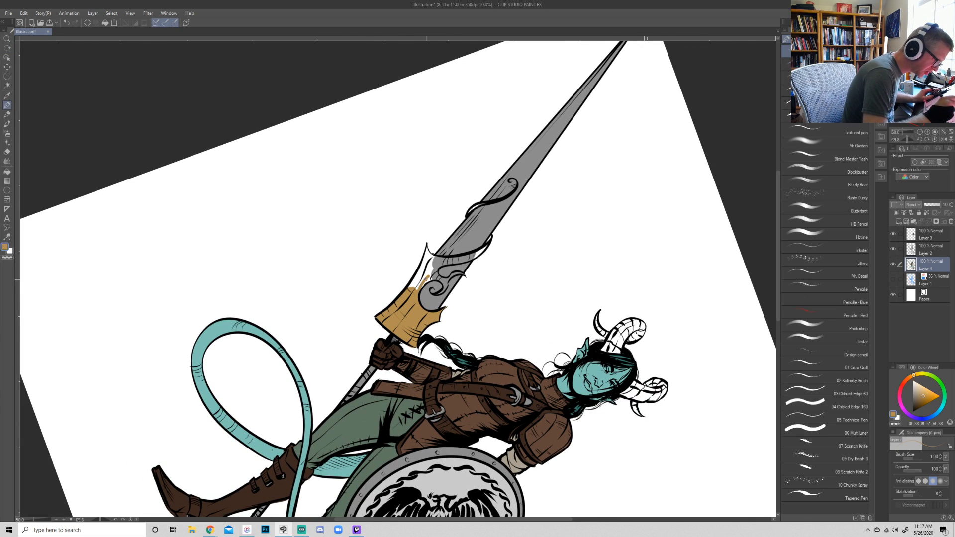
mouse_move(426, 280)
mouse_down()
mouse_move(407, 290)
mouse_move(431, 259)
mouse_up()
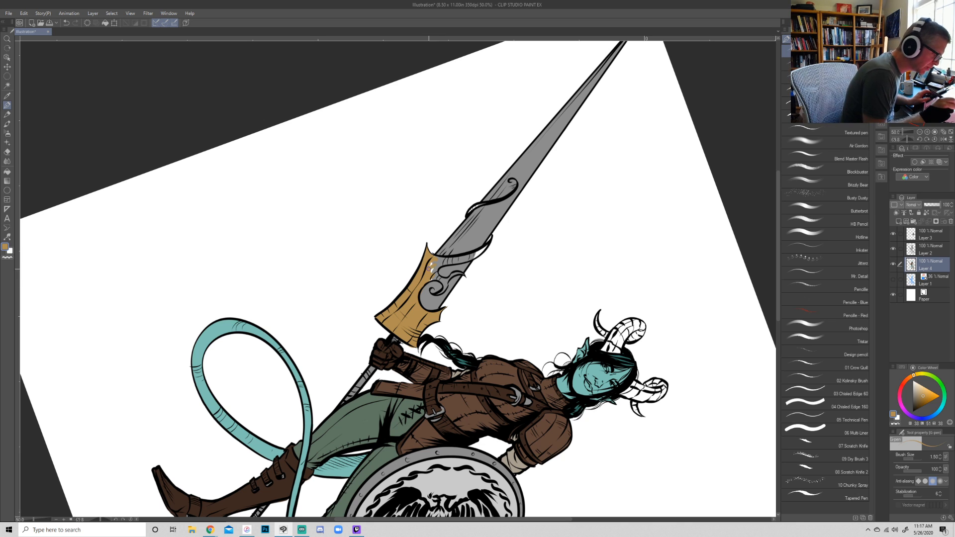
- Paint the band wrapping around the blade and the guard's scroll ornaments gold with a size 1.5 brush
drag(438, 258, 411, 243)
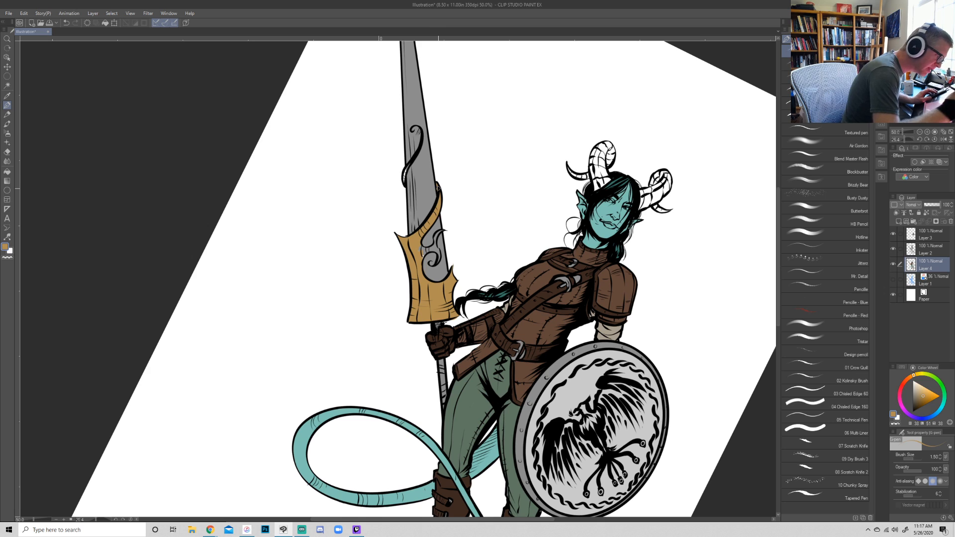
drag(406, 184, 411, 163)
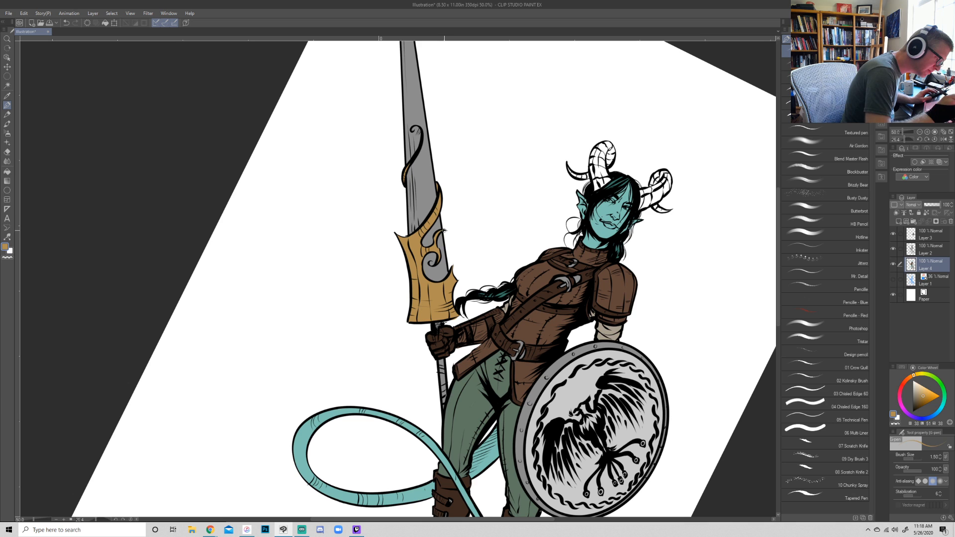
- Sample white from the canvas and paint the whites of both eyes
key(r)
drag(716, 428, 725, 269)
key(space)
mouse_move(713, 261)
mouse_down()
mouse_move(619, 289)
mouse_move(580, 362)
mouse_up()
alt+click(473, 226)
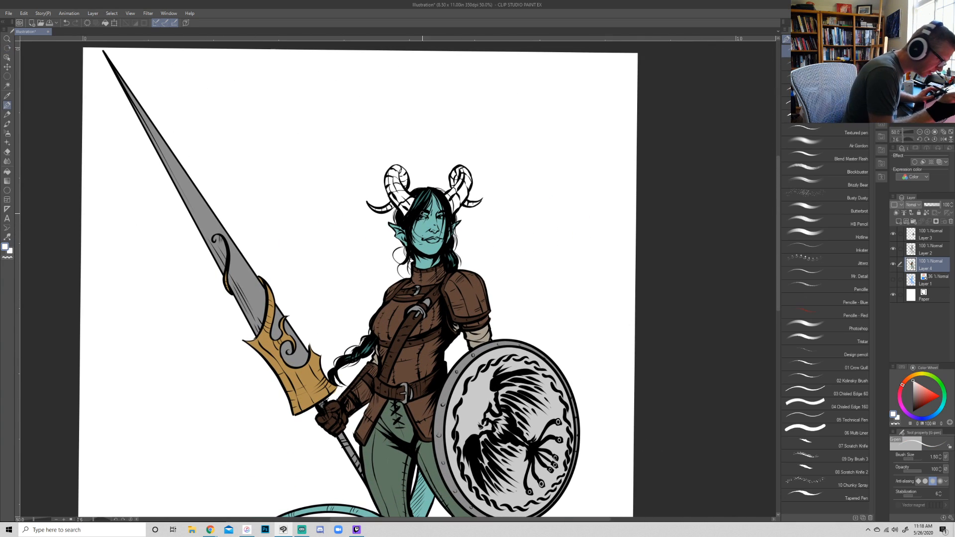
drag(420, 217, 444, 217)
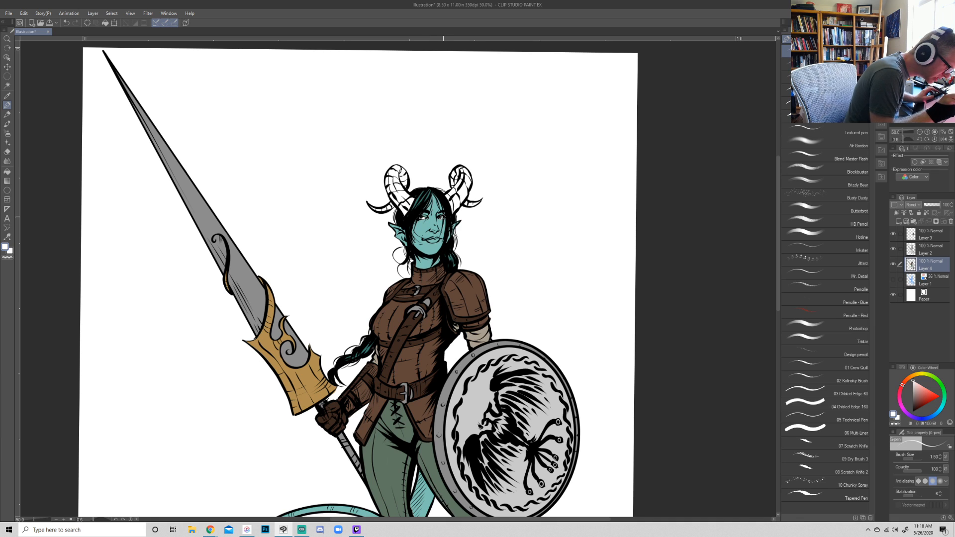
- Sample the teal skin, choose a darker shade of it and paint the lips
alt+click(437, 253)
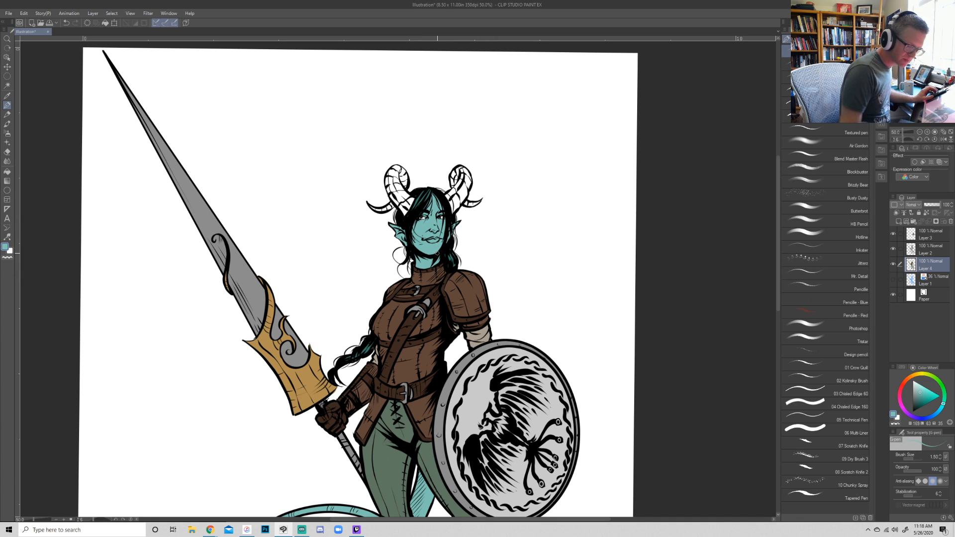
click(919, 402)
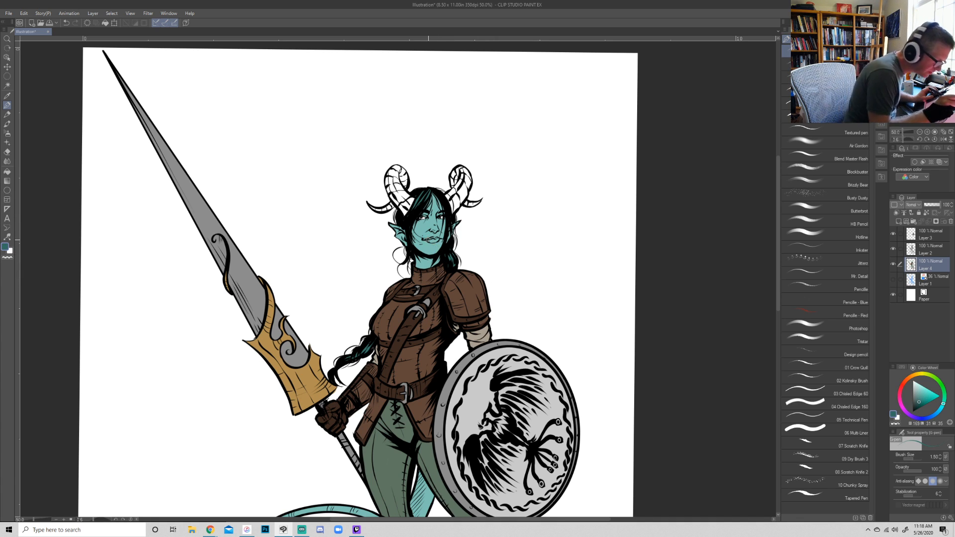
drag(428, 240, 435, 239)
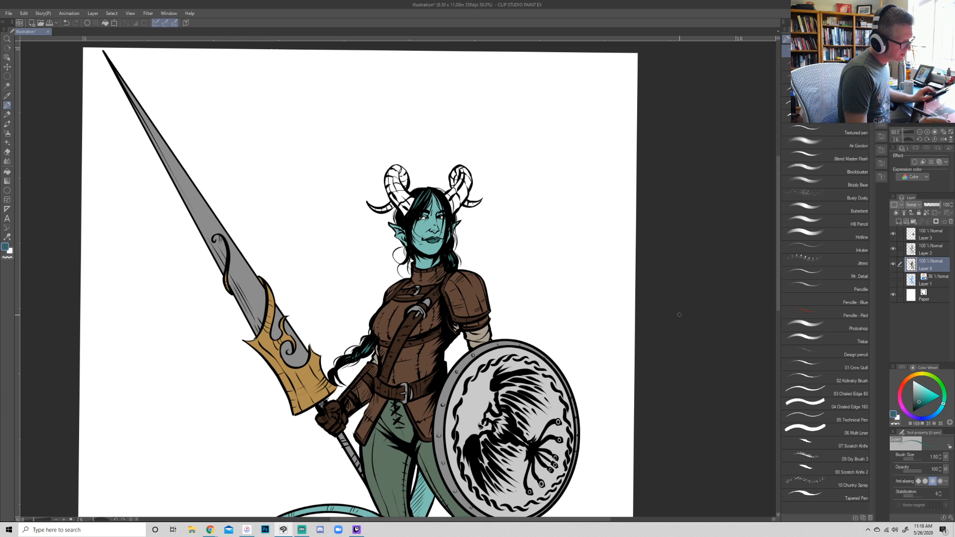
mouse_move(655, 343)
mouse_down()
mouse_move(649, 319)
mouse_move(651, 337)
mouse_up()
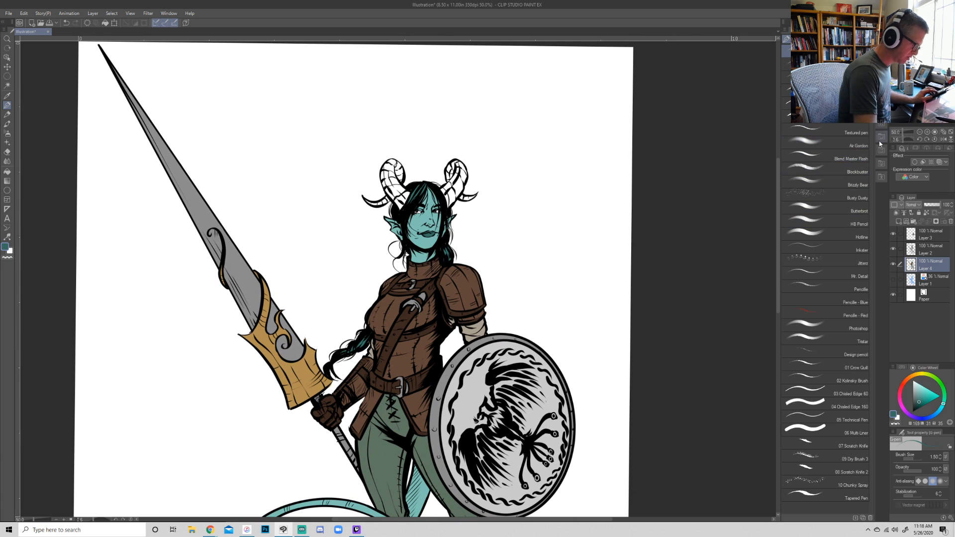
click(921, 131)
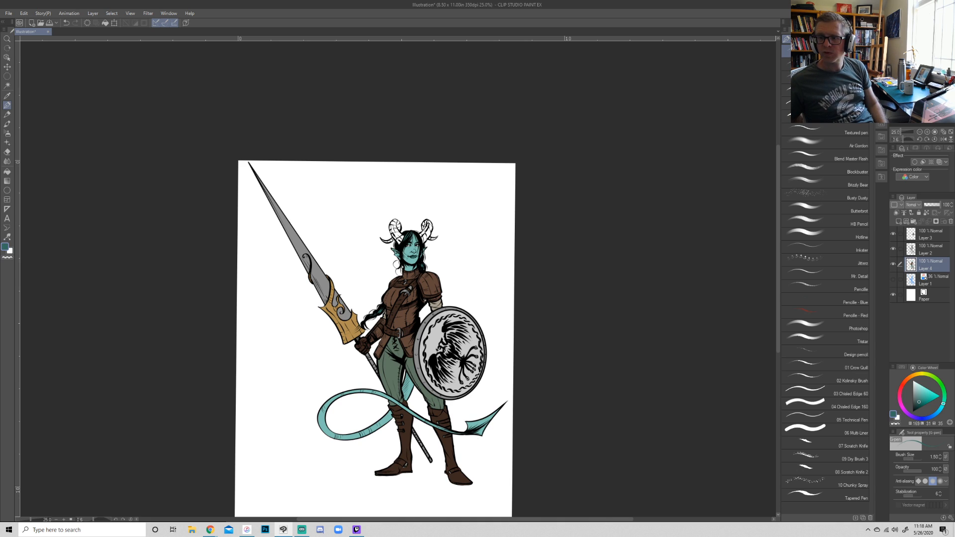
key(alt+Tab)
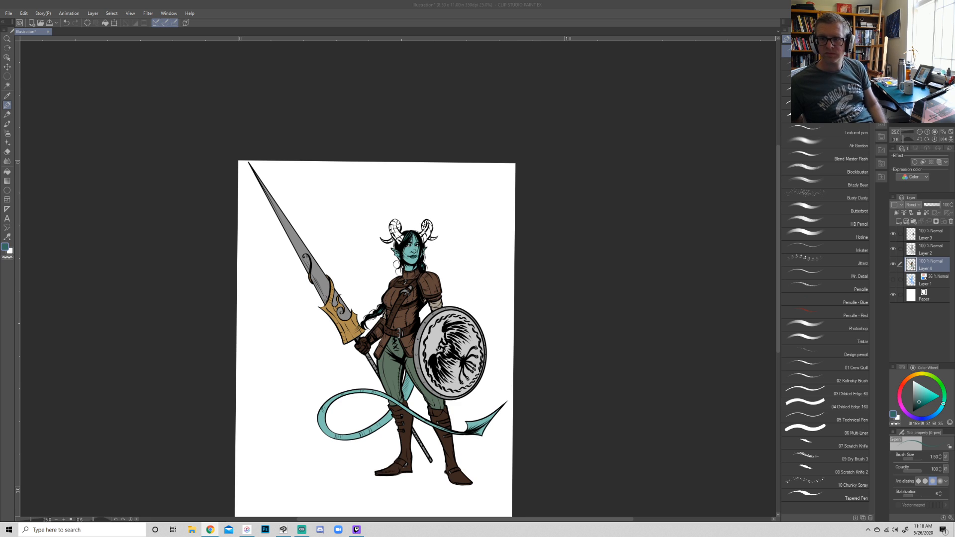
key(alt+Tab)
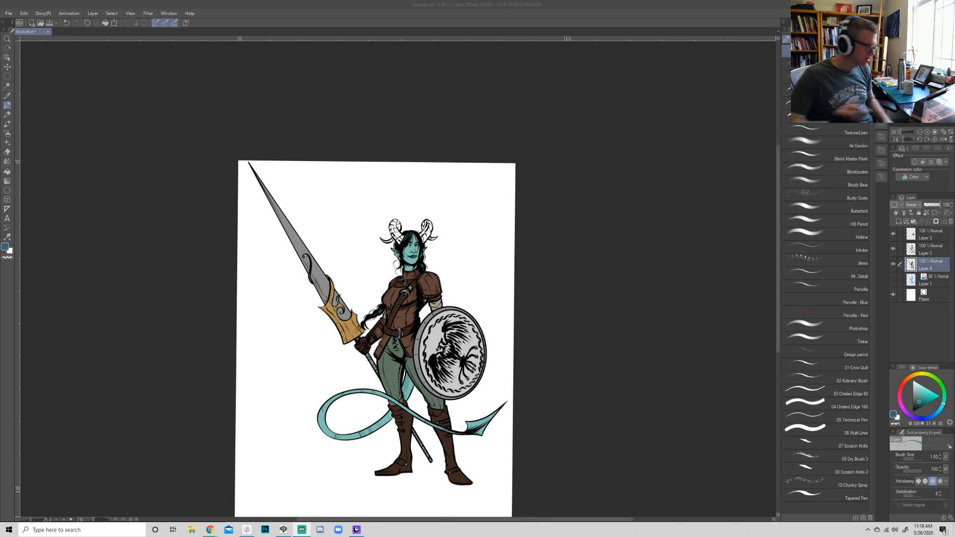
- Choose a very dark teal and paint the horn on the spear side, including its curled tip, cleaning up any overspill
click(927, 132)
drag(926, 75, 922, 78)
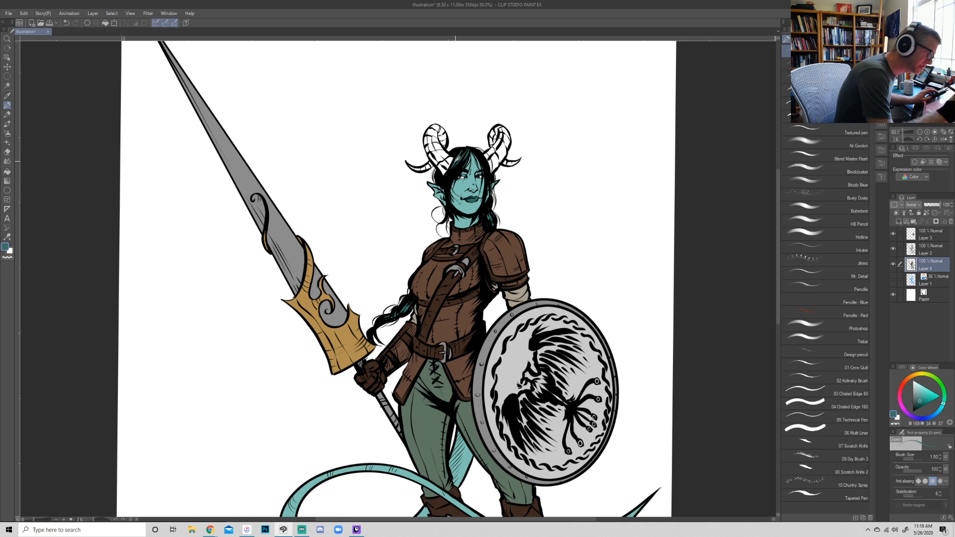
click(920, 404)
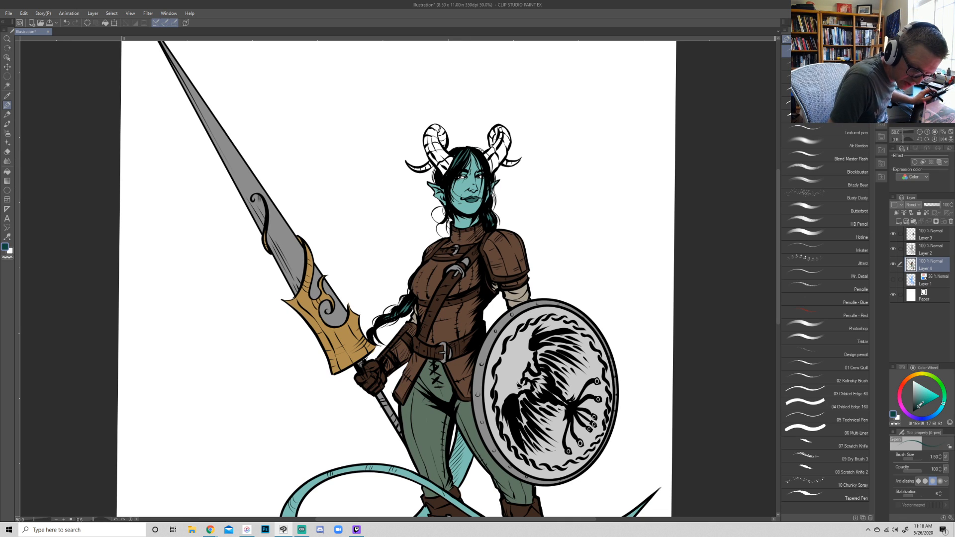
click(918, 408)
drag(443, 169, 429, 152)
mouse_move(444, 174)
mouse_down()
mouse_move(449, 156)
mouse_move(432, 135)
mouse_move(427, 144)
mouse_move(434, 125)
mouse_move(442, 147)
mouse_move(440, 131)
mouse_move(431, 143)
mouse_up()
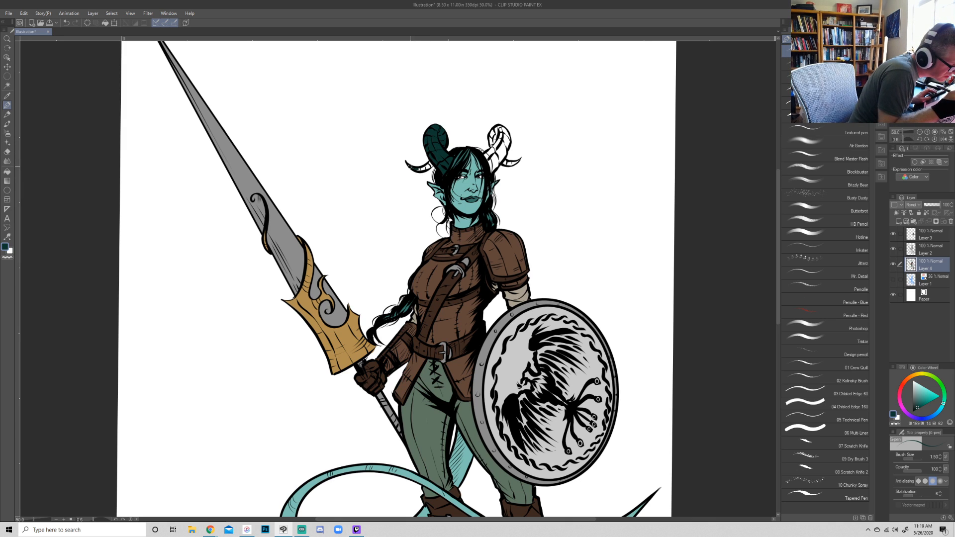
mouse_move(424, 168)
mouse_down()
mouse_move(432, 163)
mouse_move(423, 170)
mouse_up()
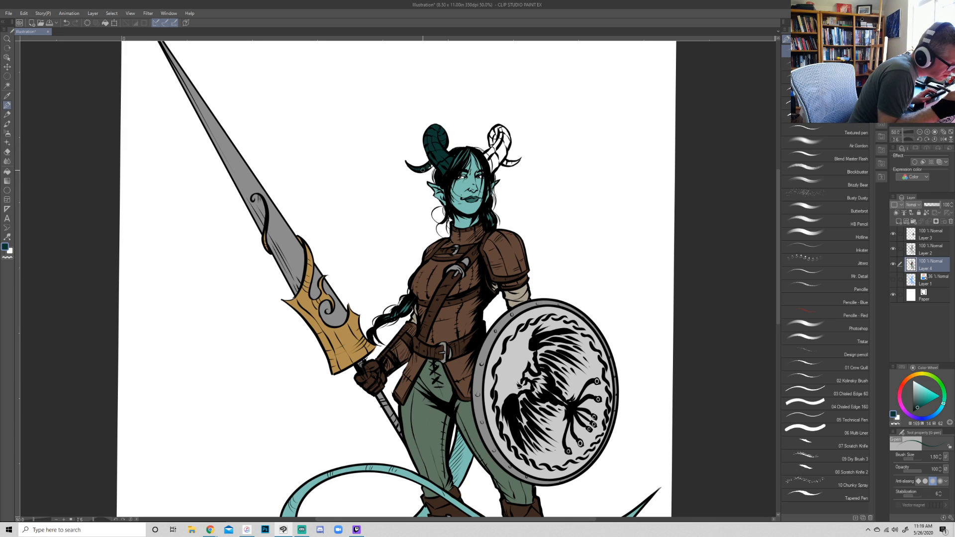
key(e)
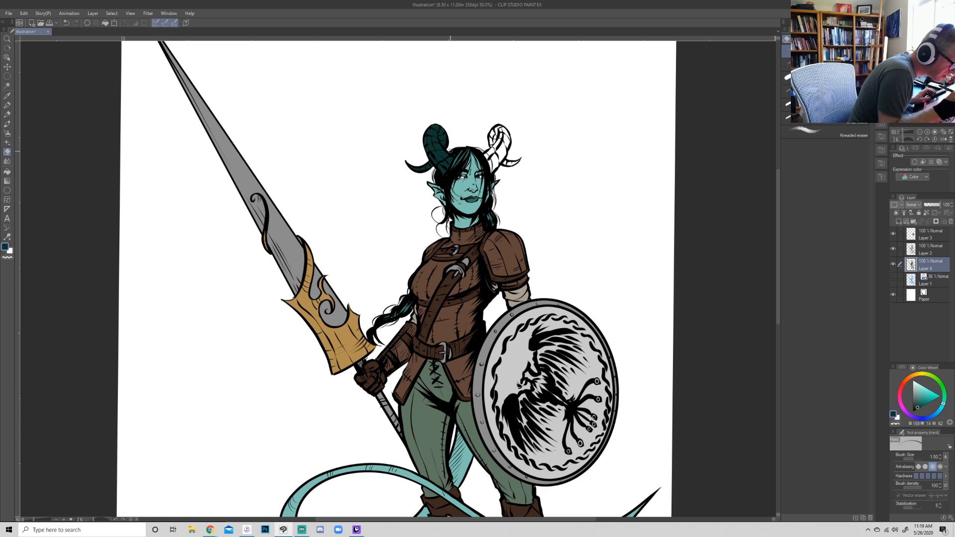
- Paint the horn on the shield side in the same dark teal and erase stray paint around its tip
key(p)
mouse_move(486, 158)
mouse_down()
mouse_move(497, 127)
mouse_move(509, 143)
mouse_move(508, 135)
mouse_move(498, 144)
mouse_move(499, 129)
mouse_move(488, 159)
mouse_move(520, 159)
mouse_up()
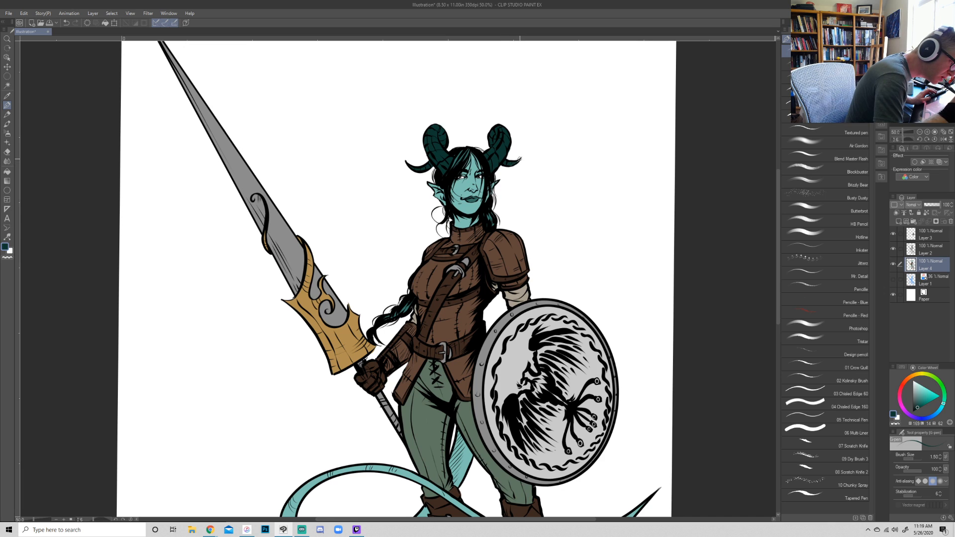
key(e)
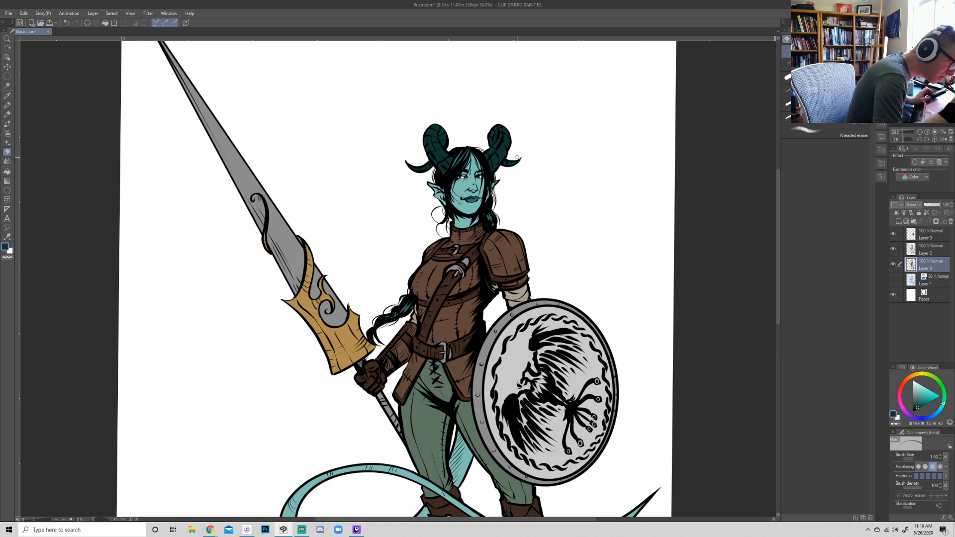
key(p)
- With a dark color sampled from the spear-side boot, add a new layer above Layer 4 and clip it to the flat colors
key(r)
drag(672, 215, 691, 323)
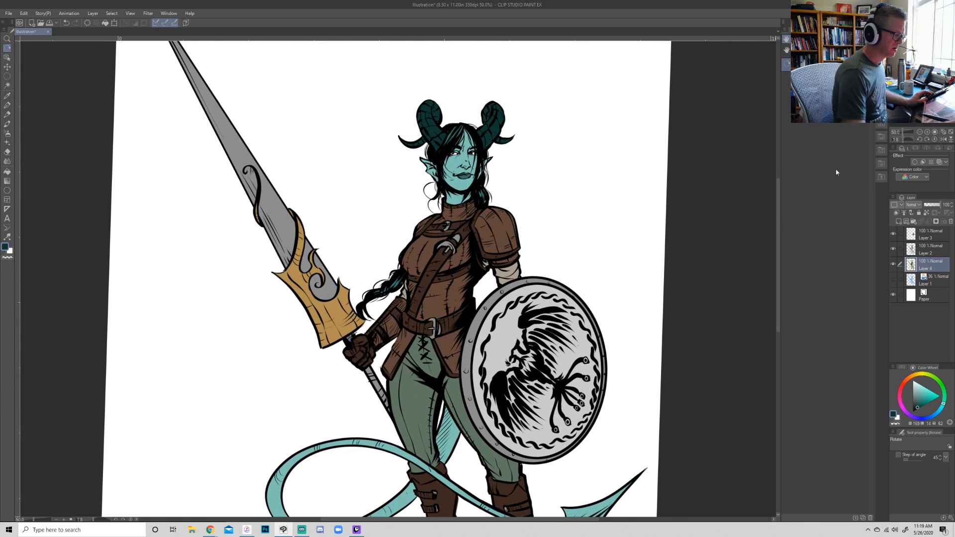
click(920, 133)
click(919, 133)
mouse_move(678, 373)
mouse_down()
mouse_move(688, 365)
mouse_move(684, 373)
mouse_up()
key(p)
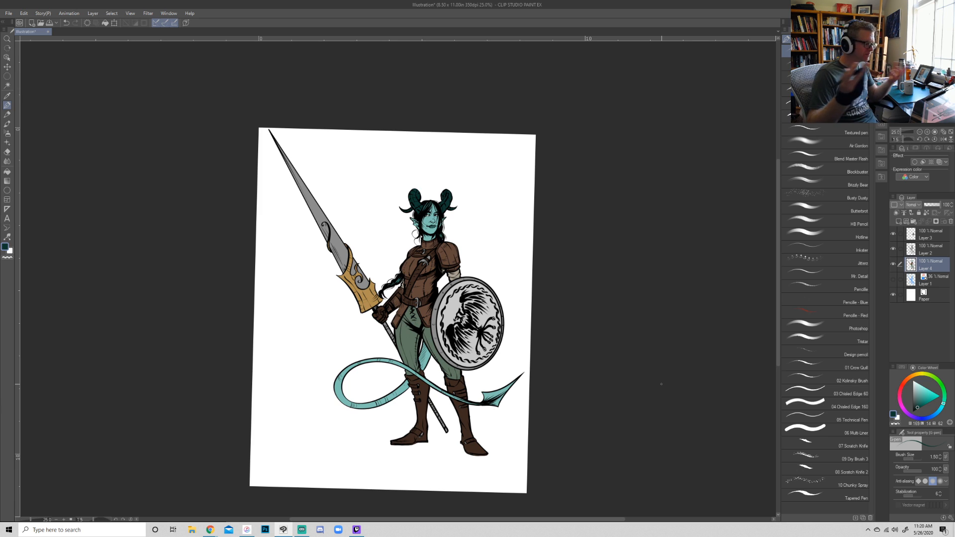
alt+click(420, 439)
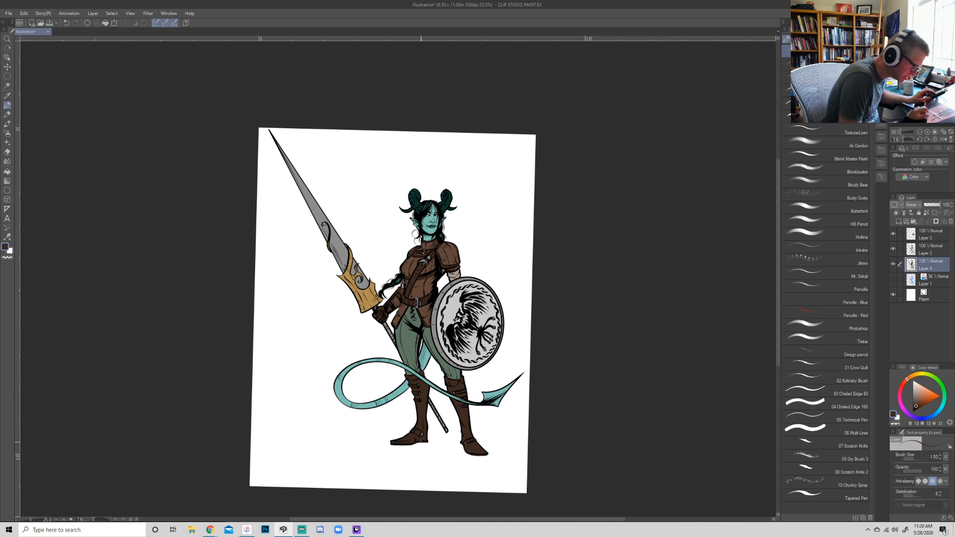
click(906, 221)
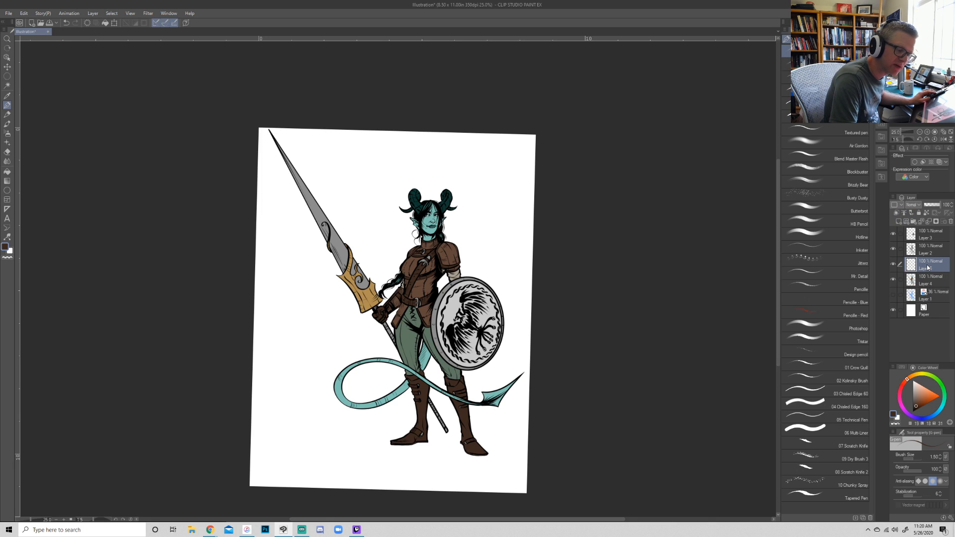
click(897, 214)
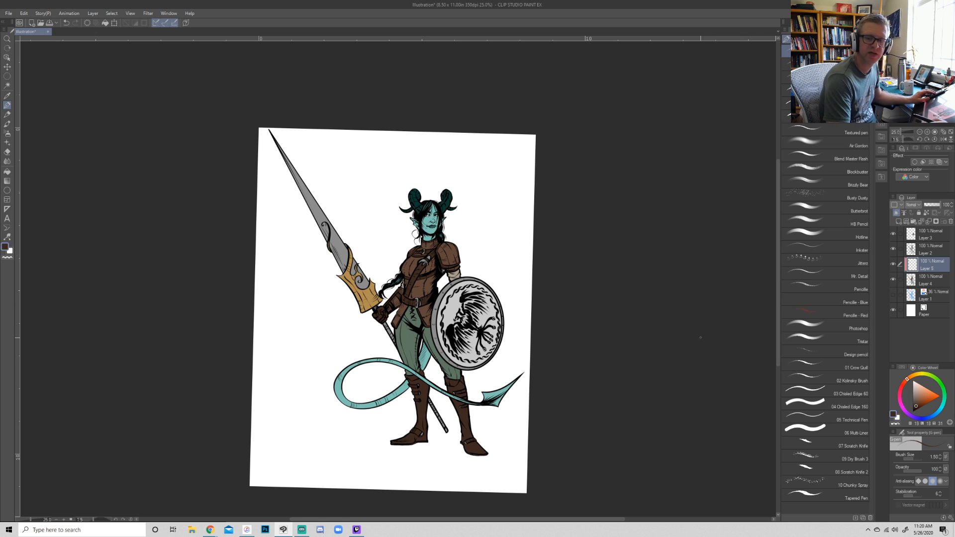
click(927, 132)
drag(448, 298, 411, 264)
key(r)
drag(718, 288, 717, 276)
key(p)
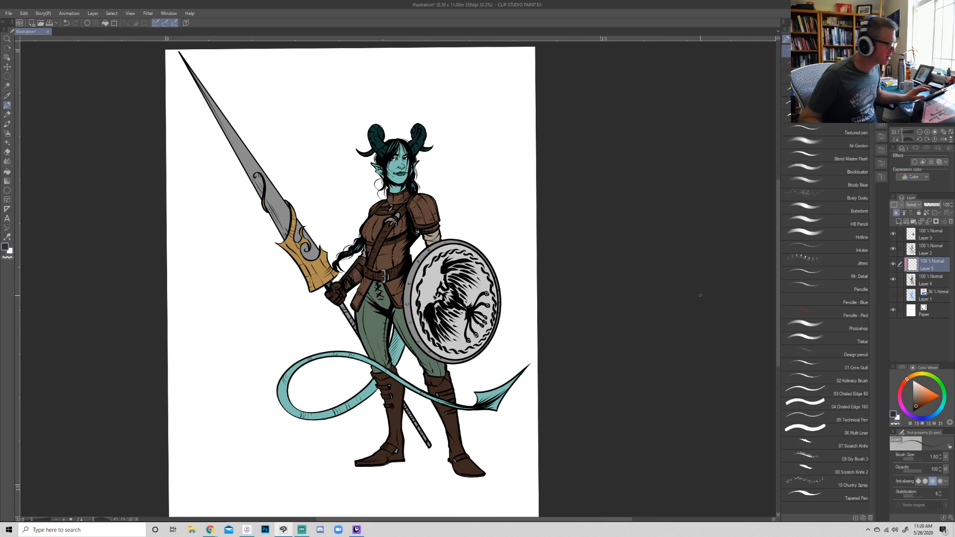